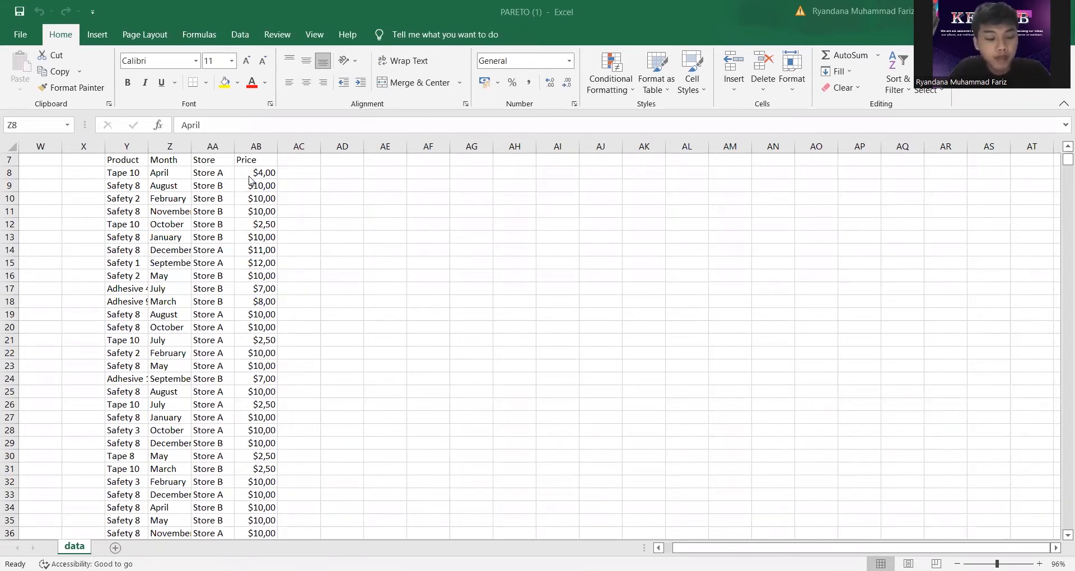
Create a PivotTable from data!Y7:AB1333 on a new worksheet, with Store as rows and the sum of Price as values
left_click(101, 36)
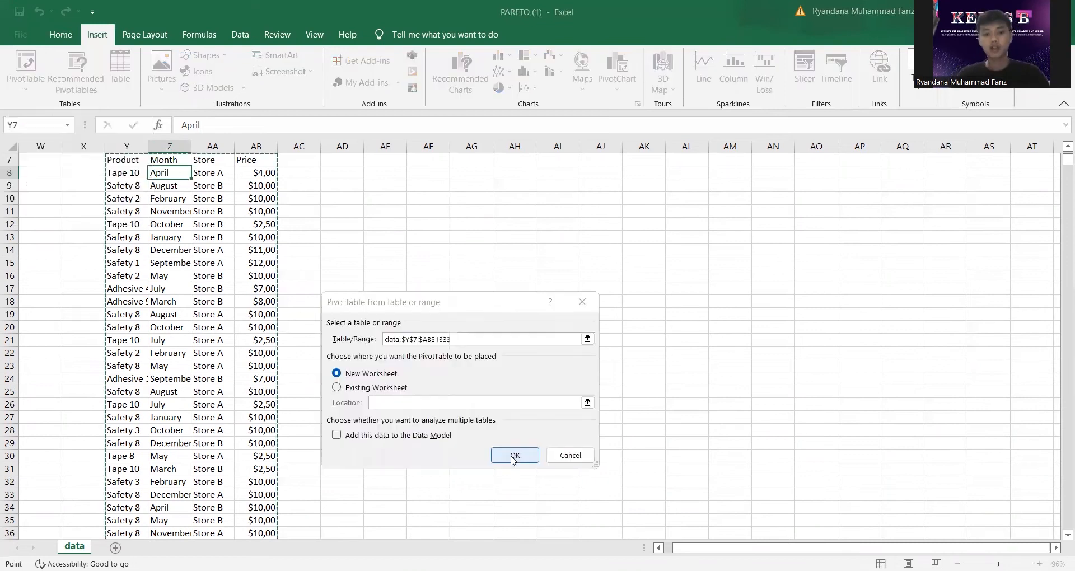
left_click(513, 457)
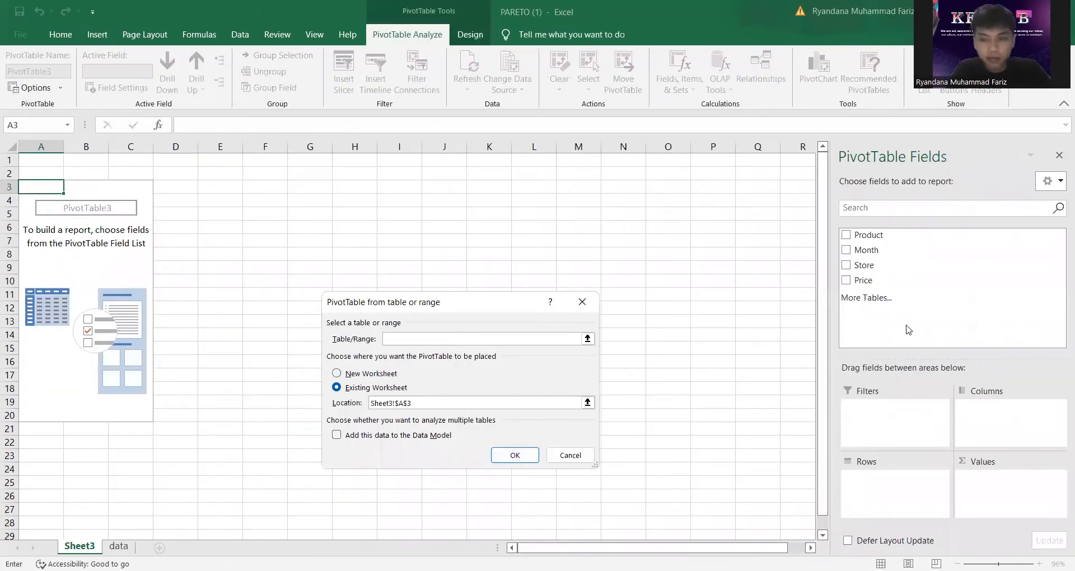
left_click_drag(874, 272, 873, 480)
left_click_drag(862, 281, 1015, 478)
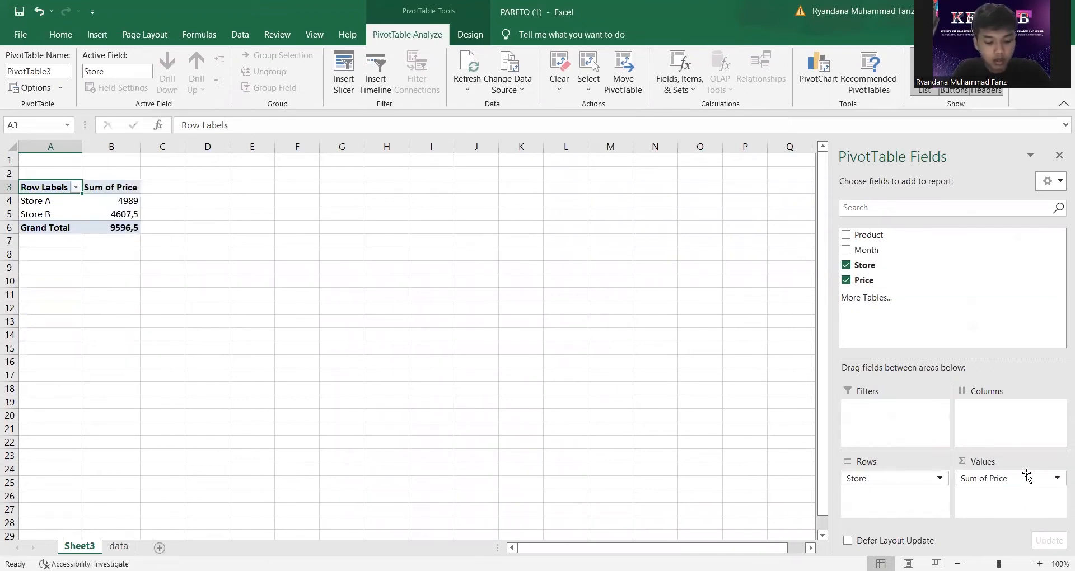
Set the Sum of Price value field to show its values as % of Column Total
left_click(1057, 479)
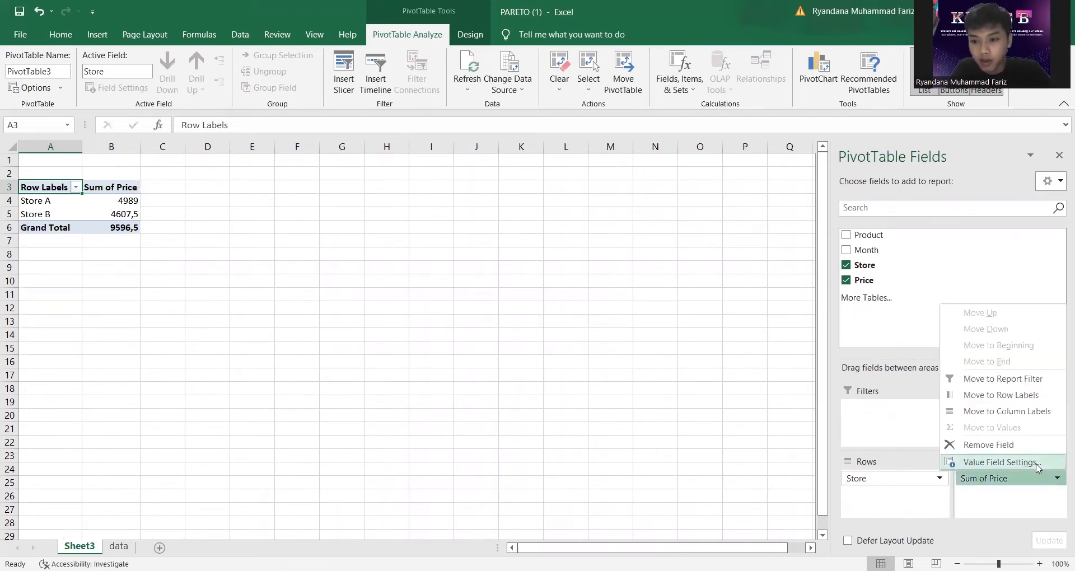
left_click(1037, 468)
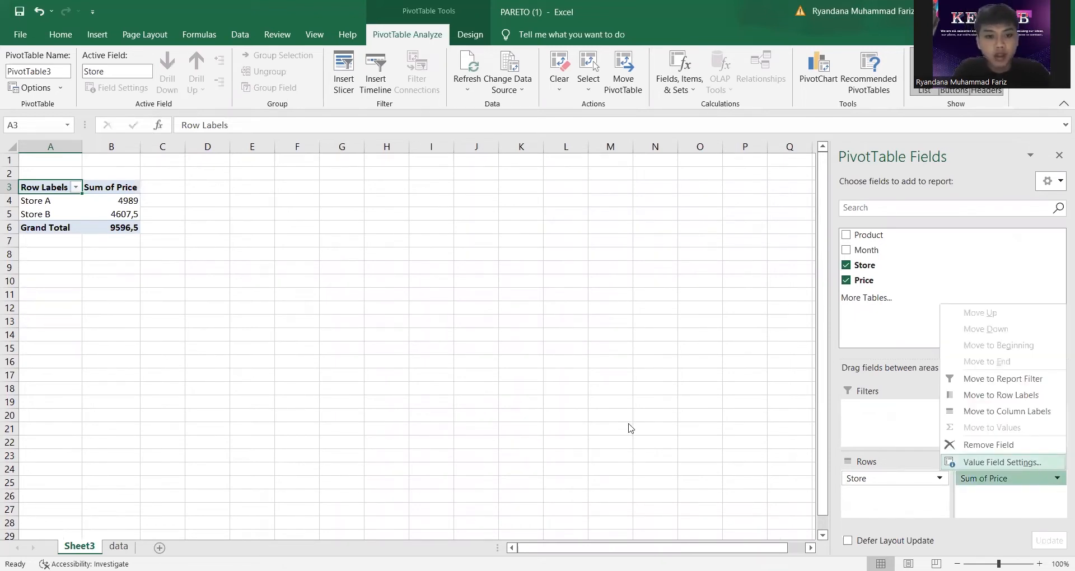
left_click(464, 313)
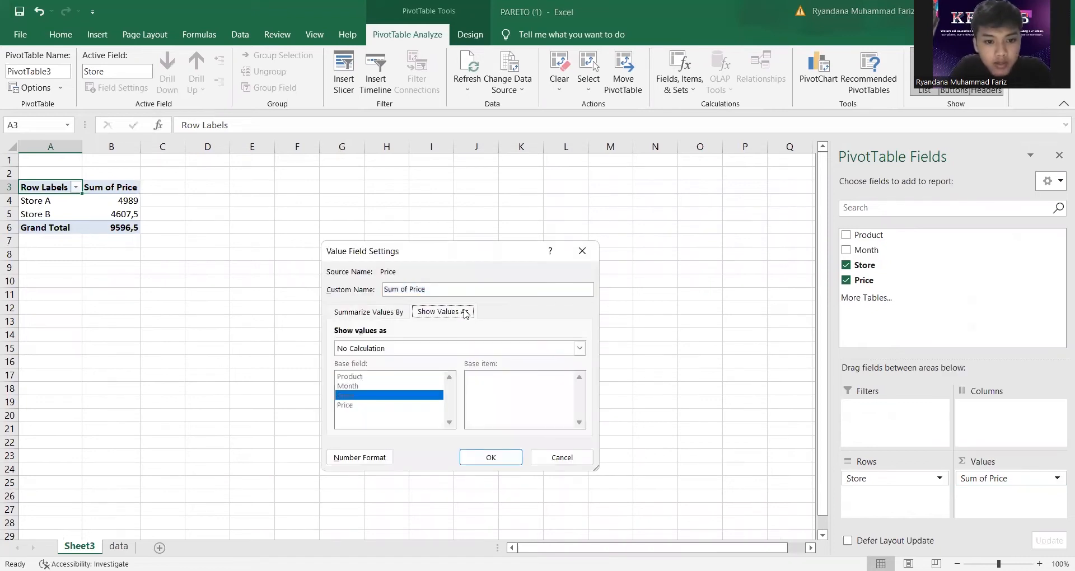
left_click(437, 350)
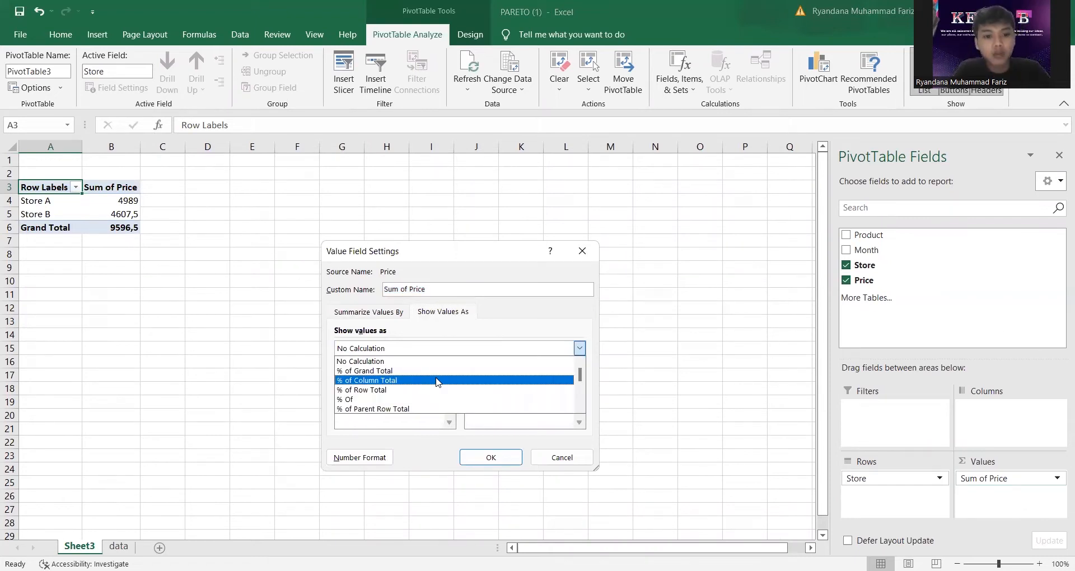
left_click(487, 459)
left_click(486, 459)
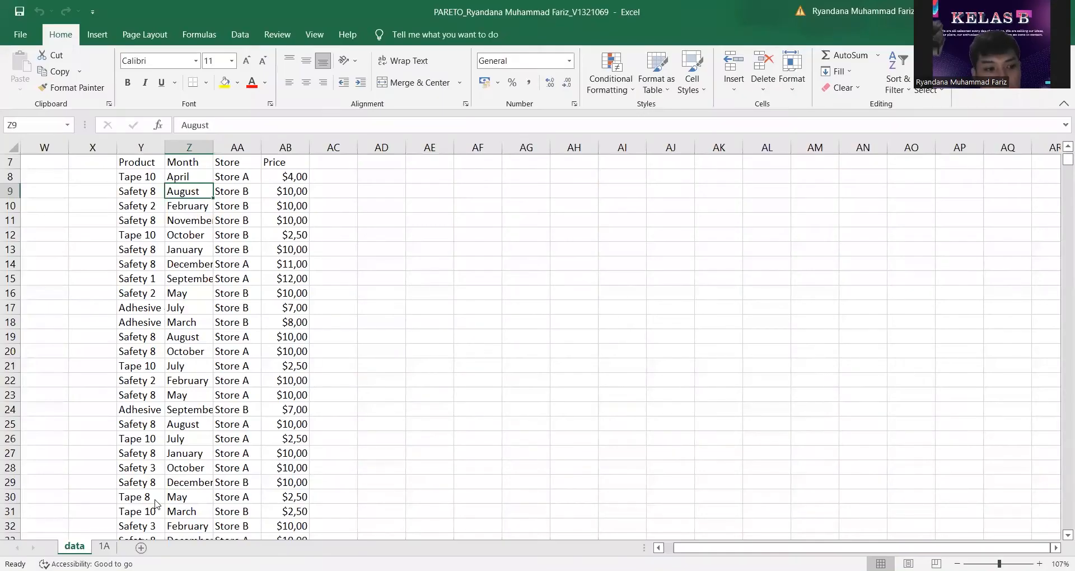
Switch to the other PARETO workbook and insert a PivotTable from data!Y7:AB1333 on a new worksheet
key("alt+Tab")
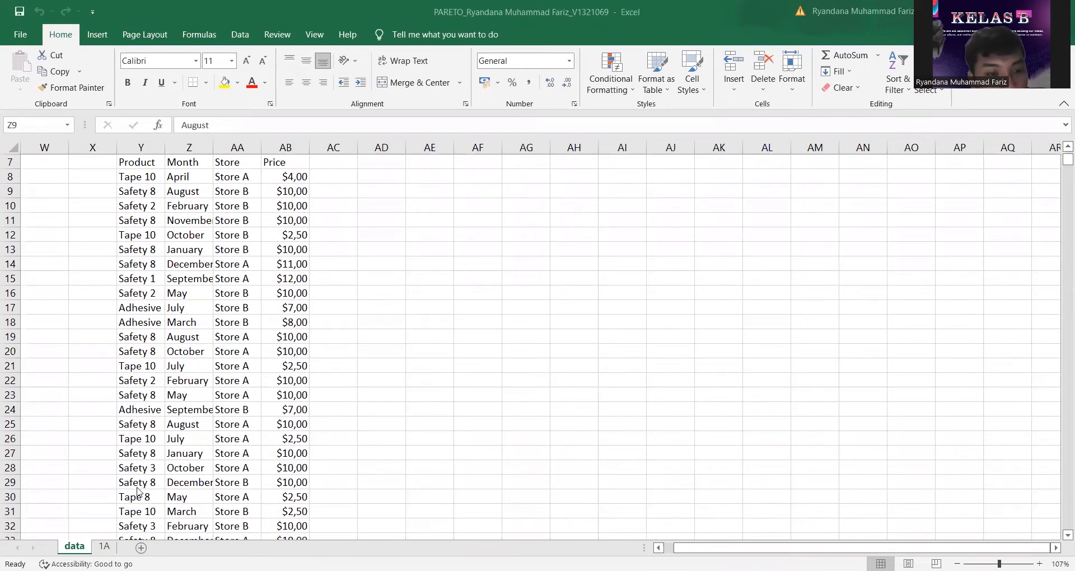
left_click(169, 191)
left_click(98, 35)
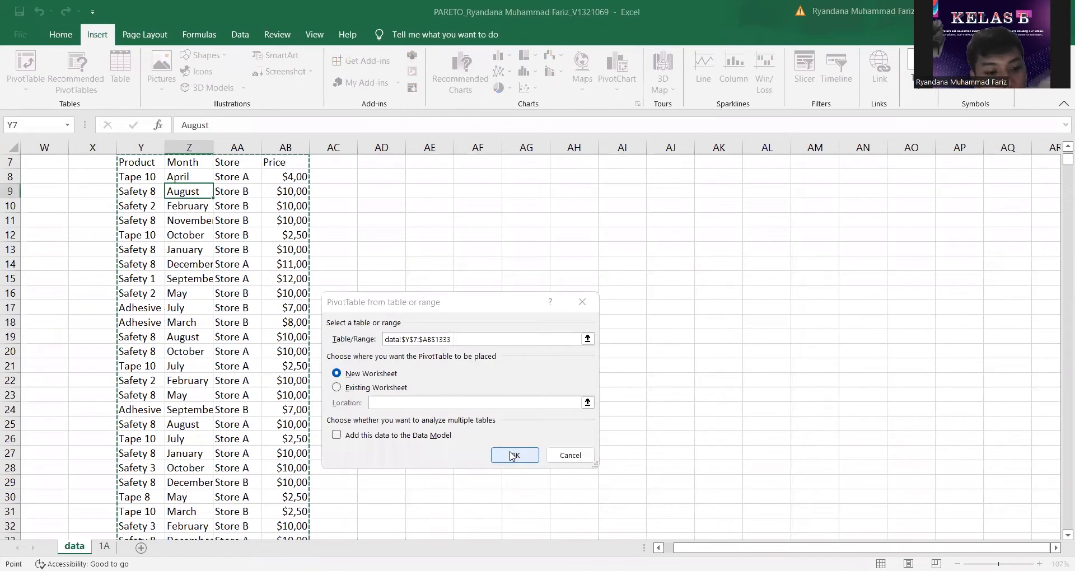
left_click(512, 457)
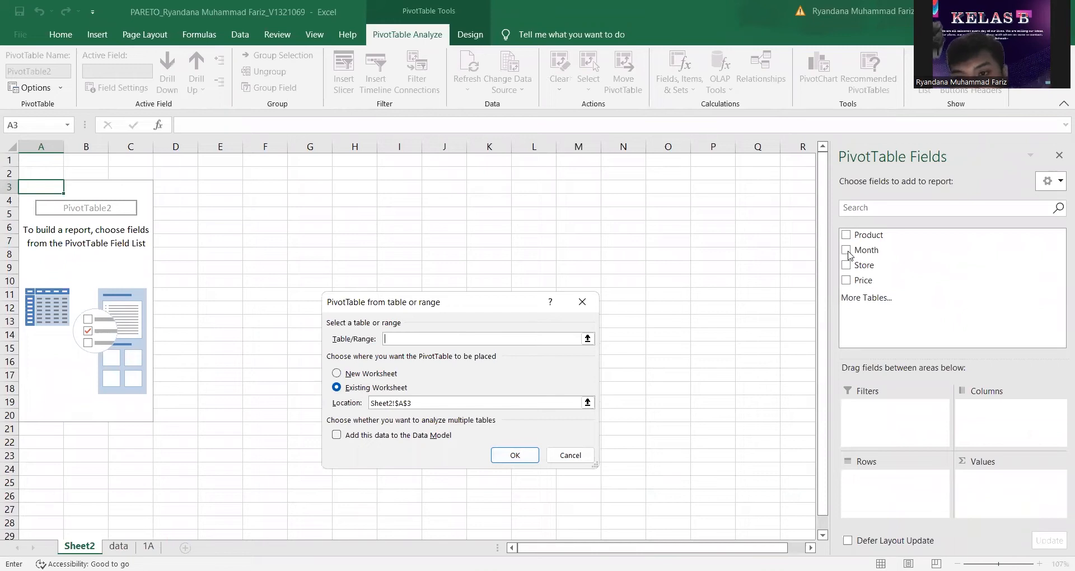
left_click(531, 456)
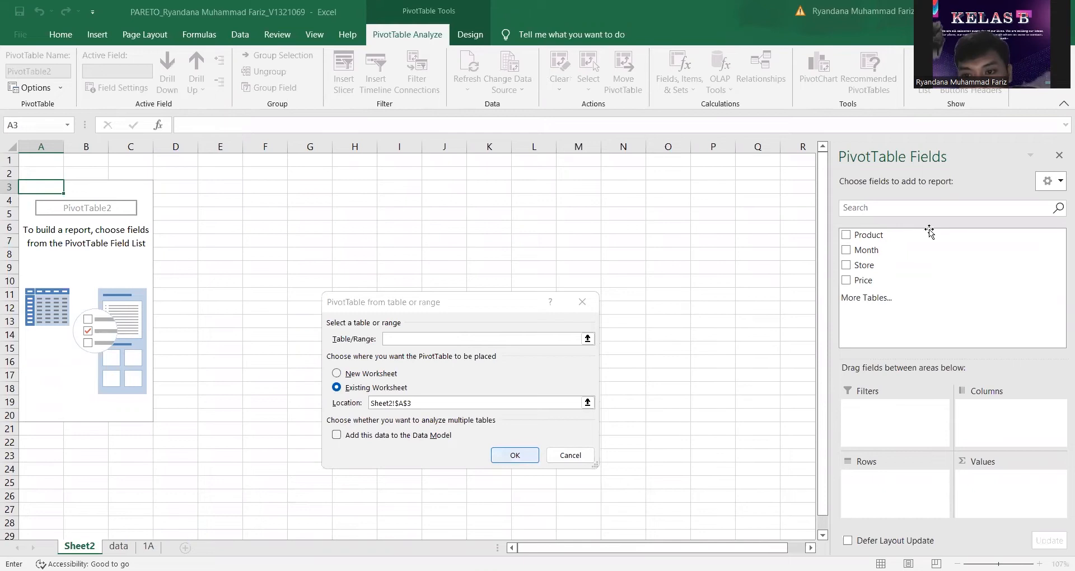
Add Month to the PivotTable rows and place Price in the values area twice
left_click(846, 252)
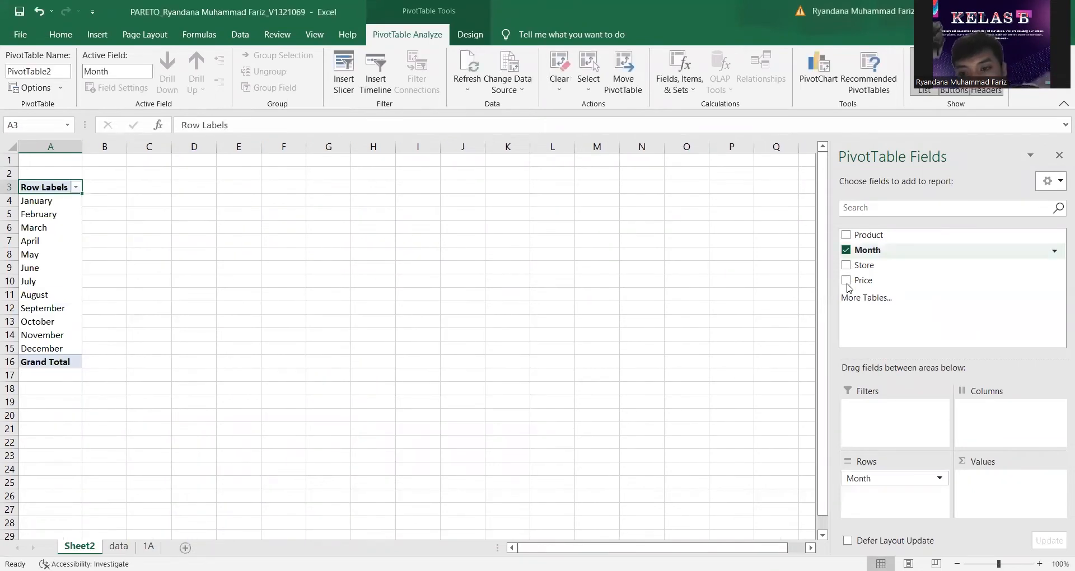
left_click(846, 280)
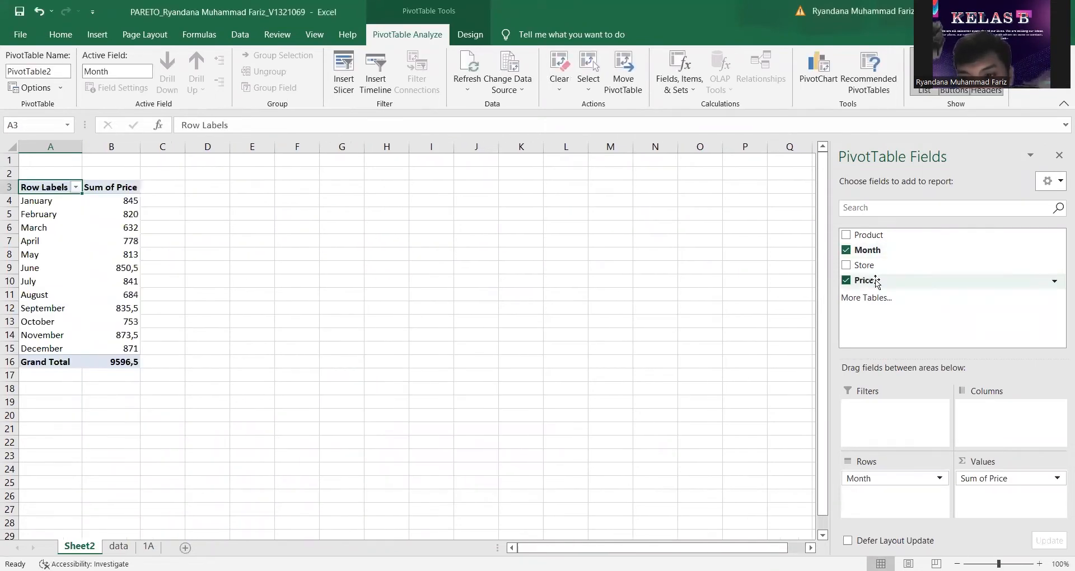
left_click_drag(874, 281, 993, 487)
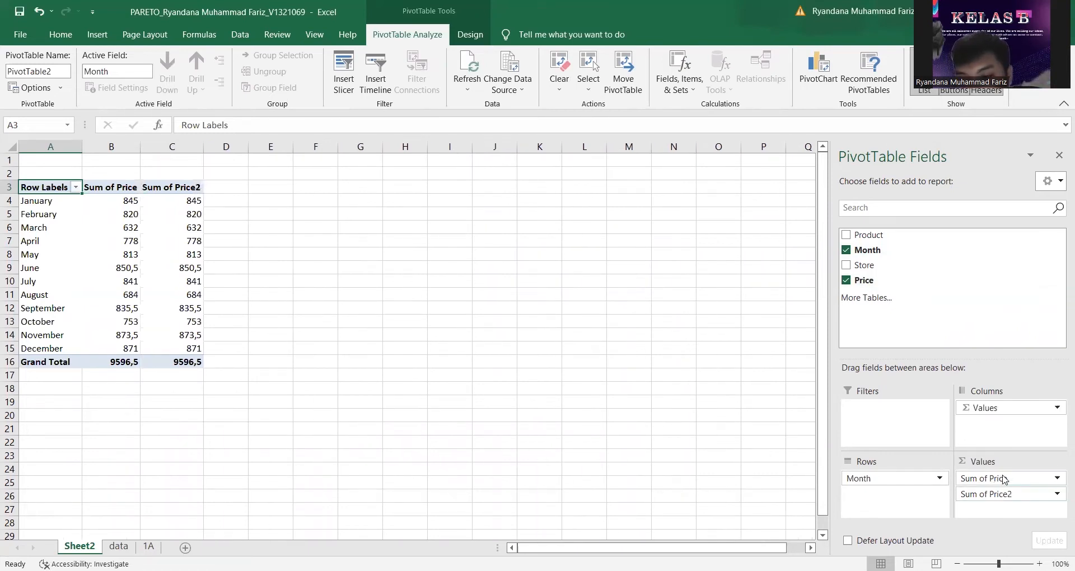
Show the first Sum of Price field in the monthly PivotTable as % of Column Total
left_click(1004, 480)
left_click(997, 463)
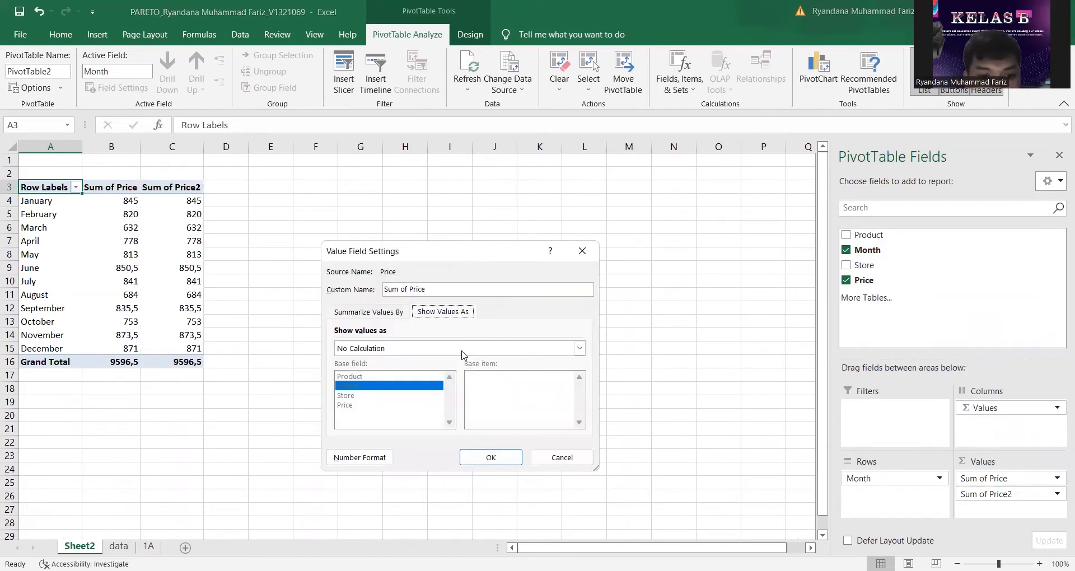
left_click(459, 348)
left_click(454, 380)
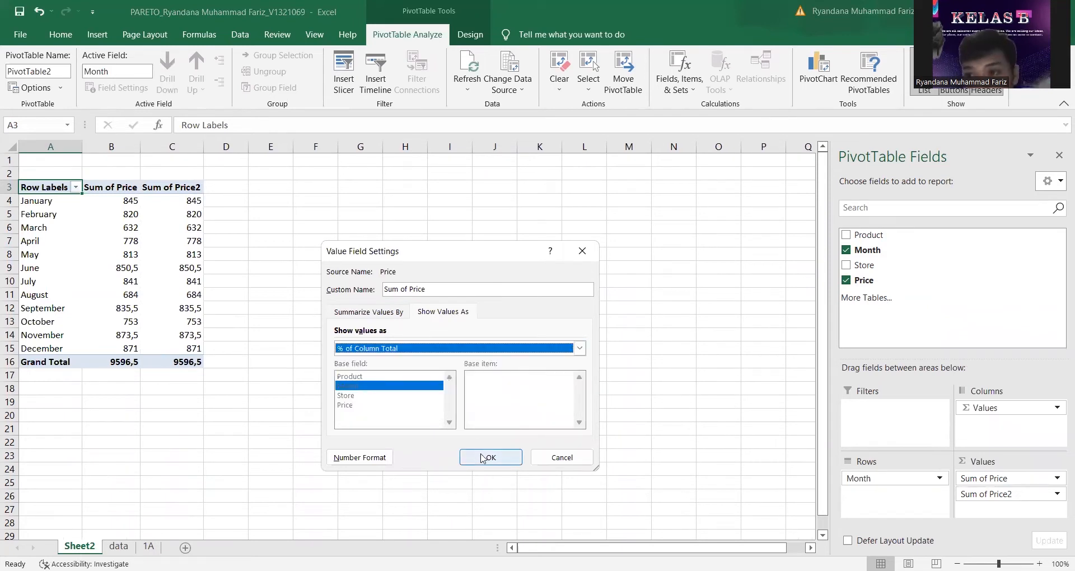
left_click(482, 458)
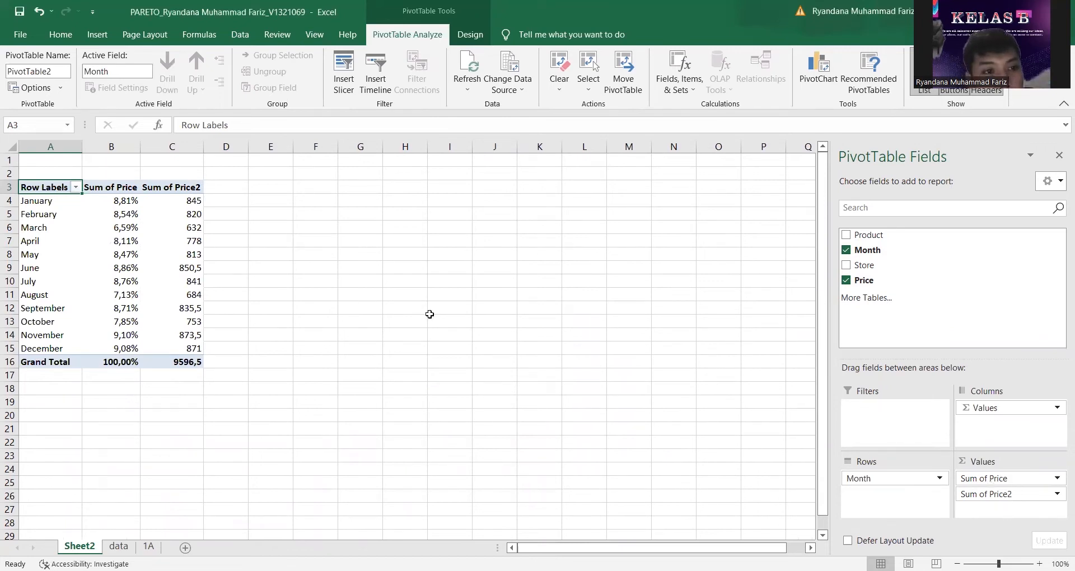
Apply the Accounting number format to the Sum of Price2 values in C4:C16, including the grand total
left_click_drag(191, 196, 194, 369)
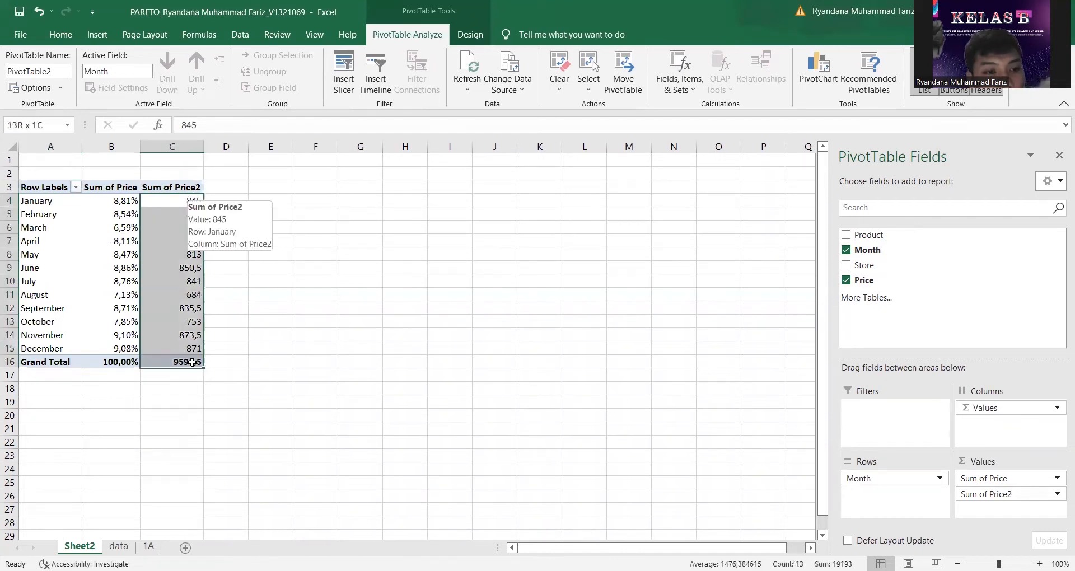
left_click(65, 34)
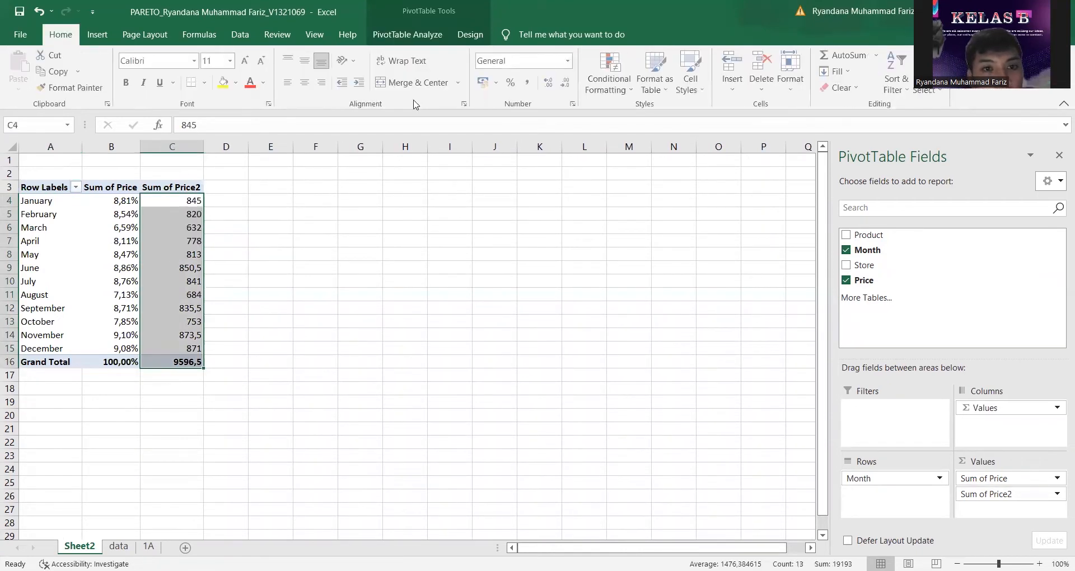
left_click(570, 62)
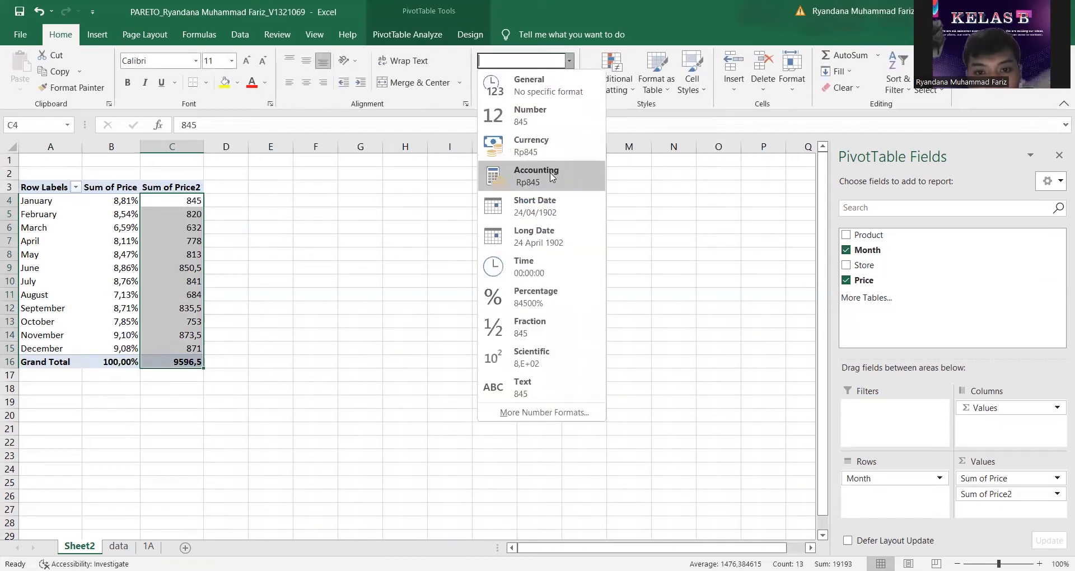
left_click(551, 176)
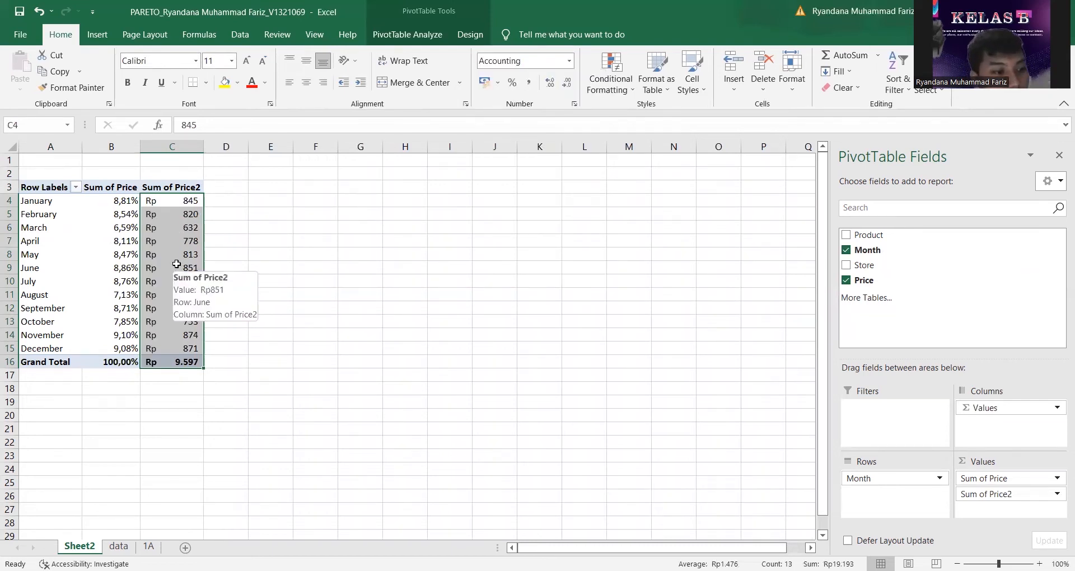
Rename the Sum of Price header in B3 as "Persentage Sales By month"
left_click(117, 187)
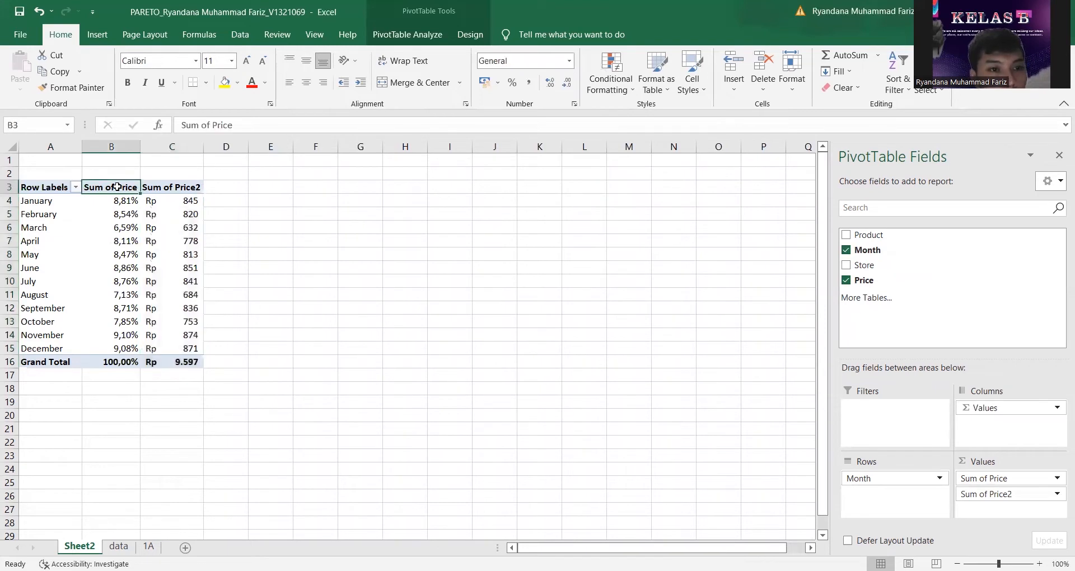
left_click(253, 123)
key("BackSpace")
key("BackSpace")
key("BackSpace")
key("BackSpace")
key("BackSpace")
key("BackSpace")
key("BackSpace")
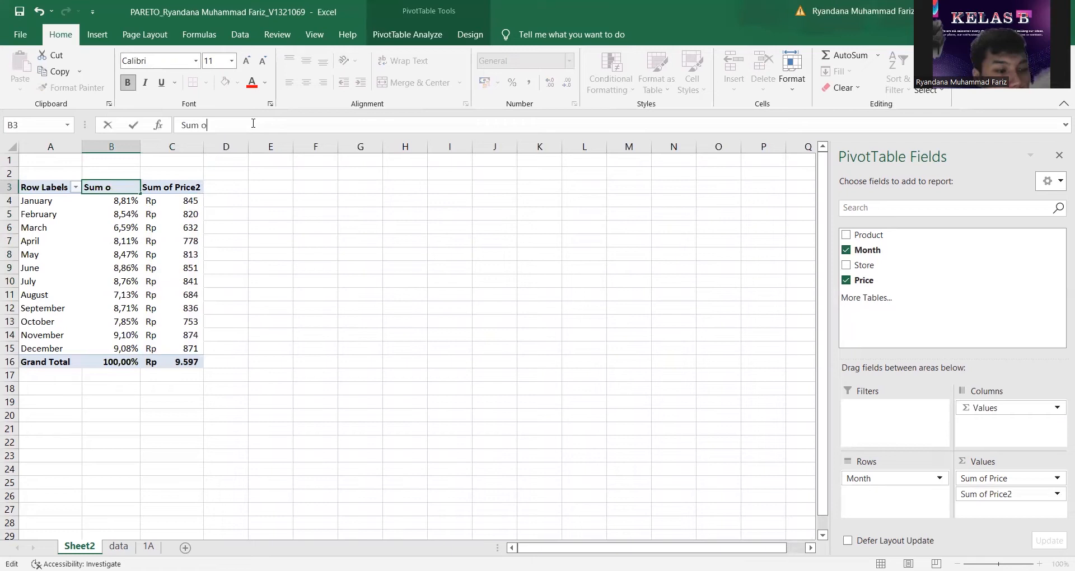
key("BackSpace")
key("BackSpace")
key("BackSpace")
key("BackSpace")
key("BackSpace")
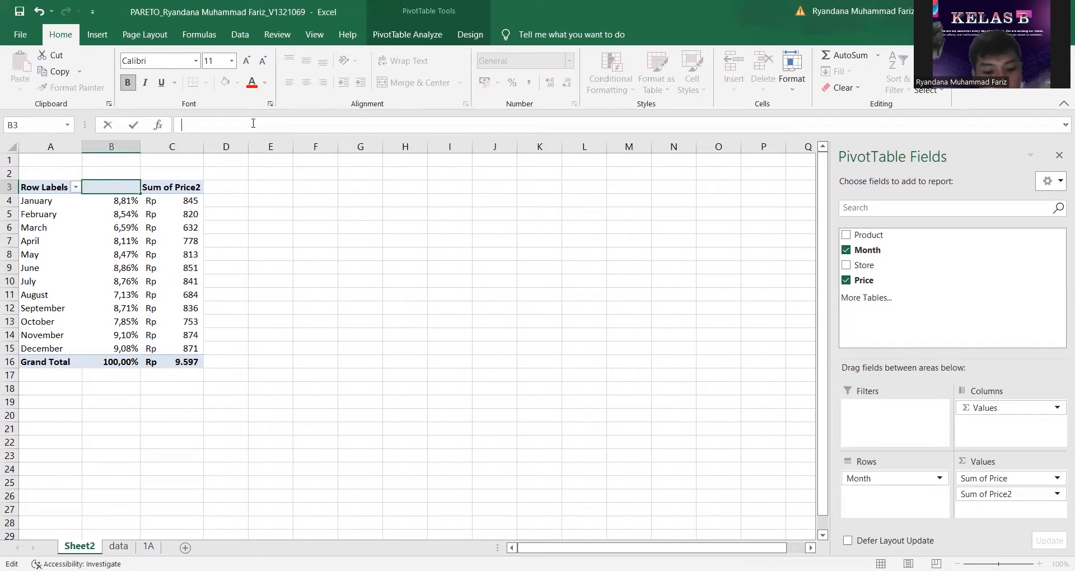
type("Persentage")
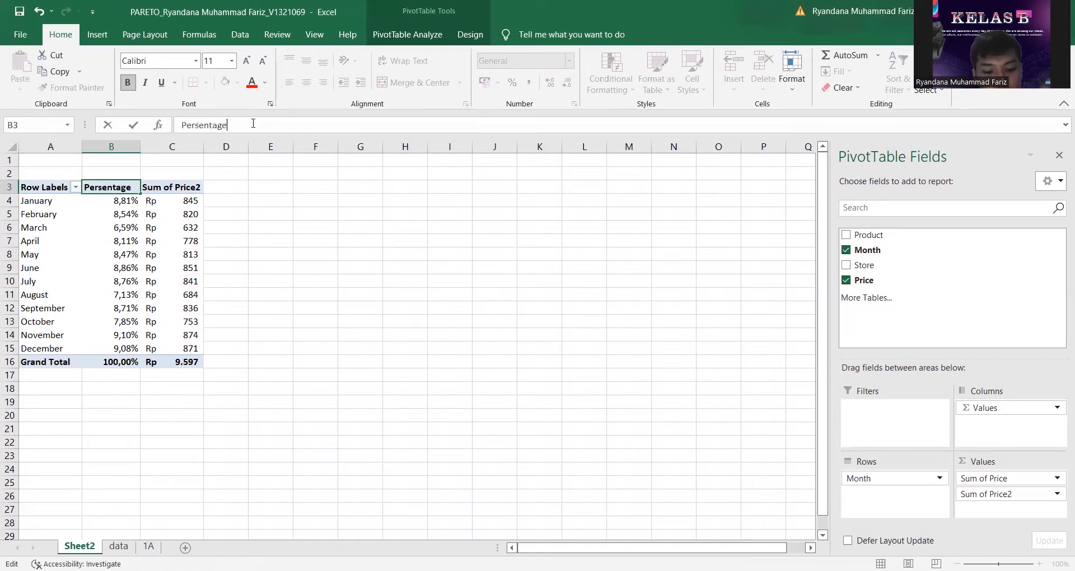
type(" sa")
key("BackSpace")
key("BackSpace")
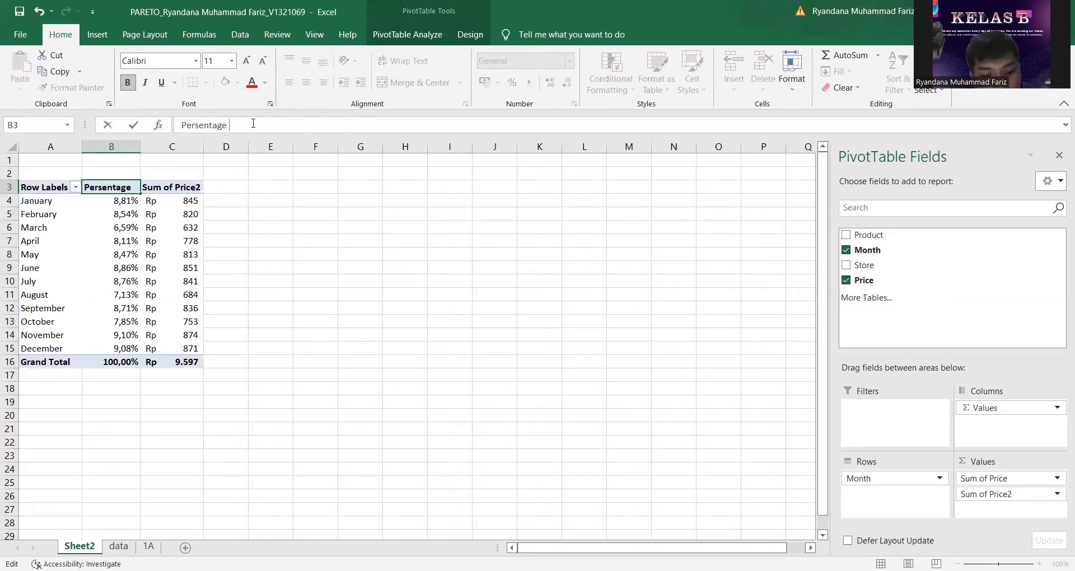
type("Sales")
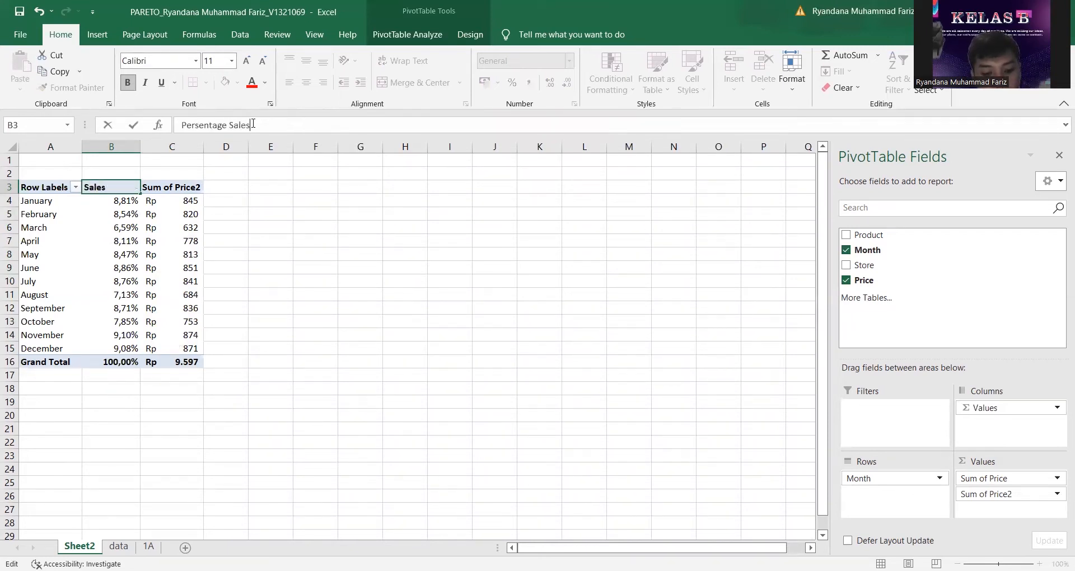
type(" By month")
key("Tab")
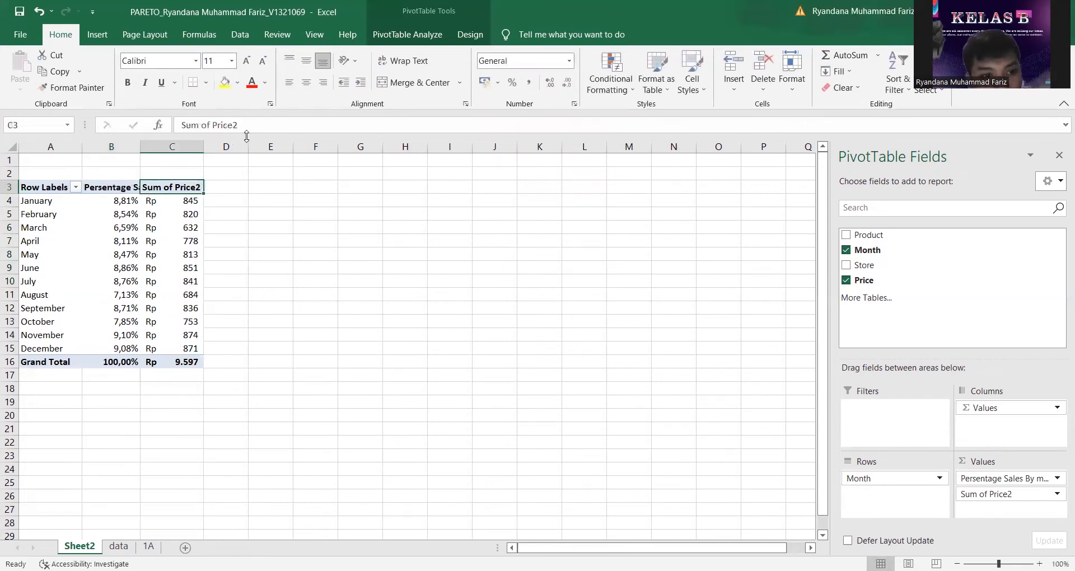
Rename the Sum of Price2 header in C3 as "Total Revenue" and widen column B to fit its full header
left_click(253, 131)
key("BackSpace")
key("BackSpace")
key("BackSpace")
key("BackSpace")
key("BackSpace")
key("BackSpace")
key("BackSpace")
key("BackSpace")
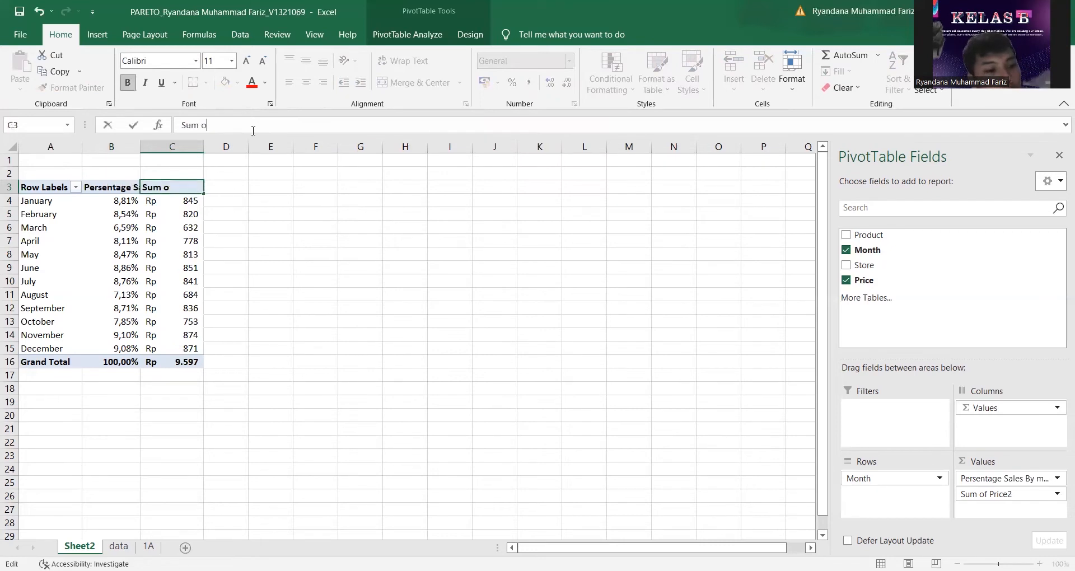
key("BackSpace")
key("BackSpace")
key("BackSpace")
key("BackSpace")
key("BackSpace")
type("T")
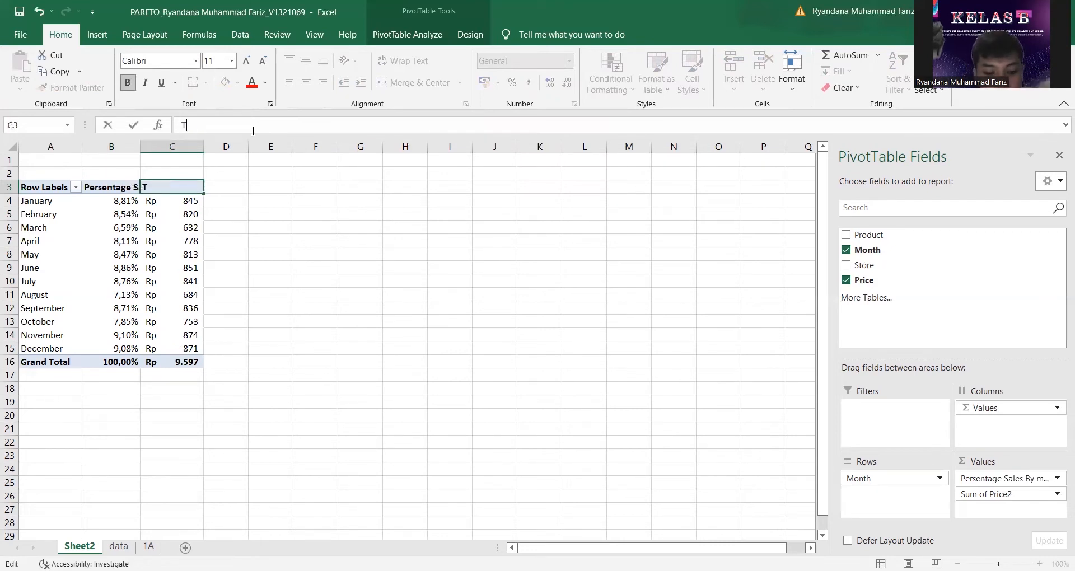
type("otal Revenue")
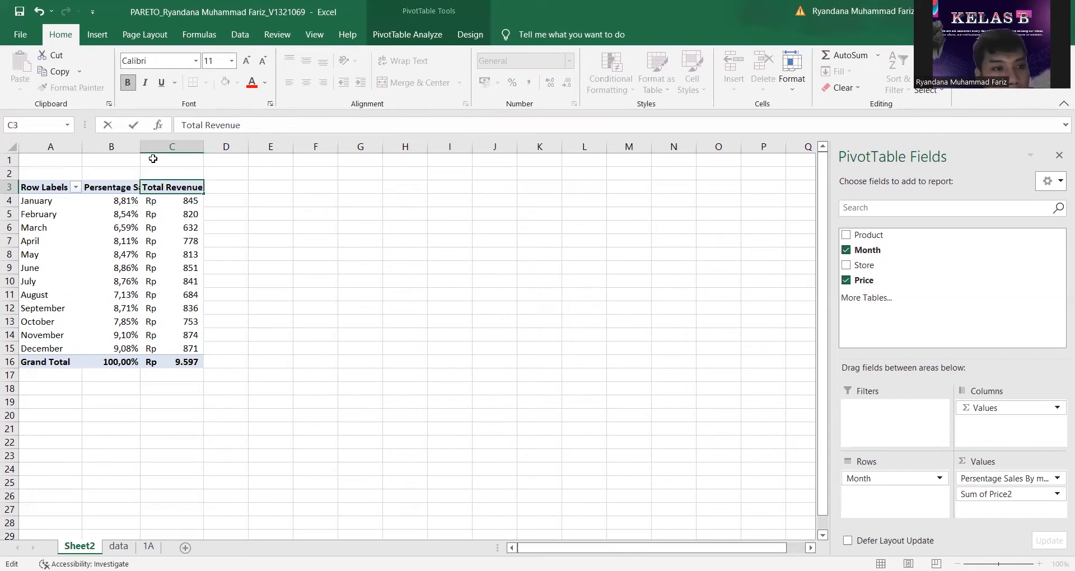
left_click_drag(133, 161, 218, 153)
left_click(134, 173)
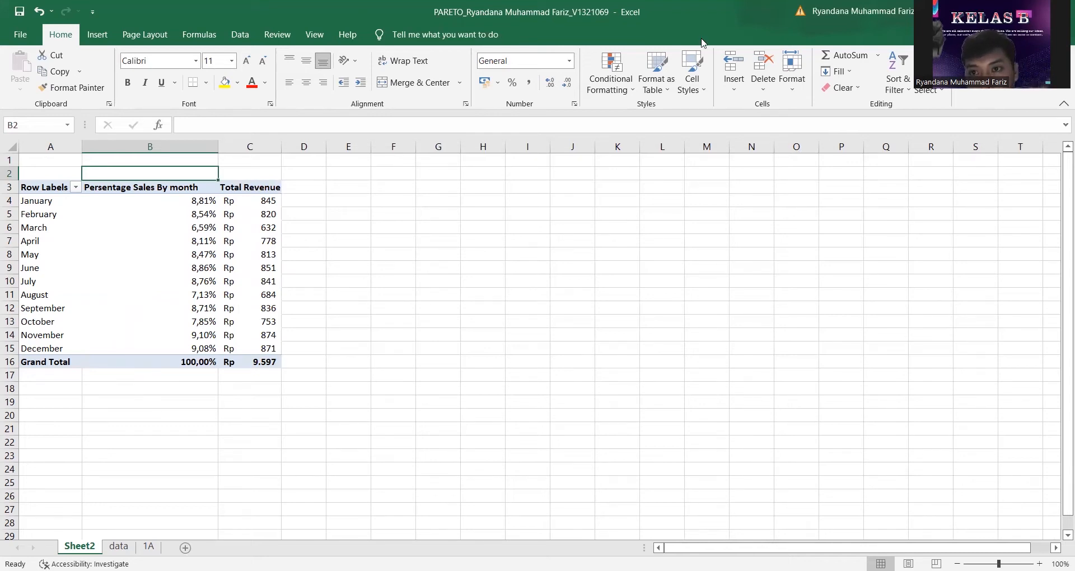
Insert a PivotTable on a new worksheet from the sales data in data!$Y$7:$AB$1333
key("ctrl+Page_Down")
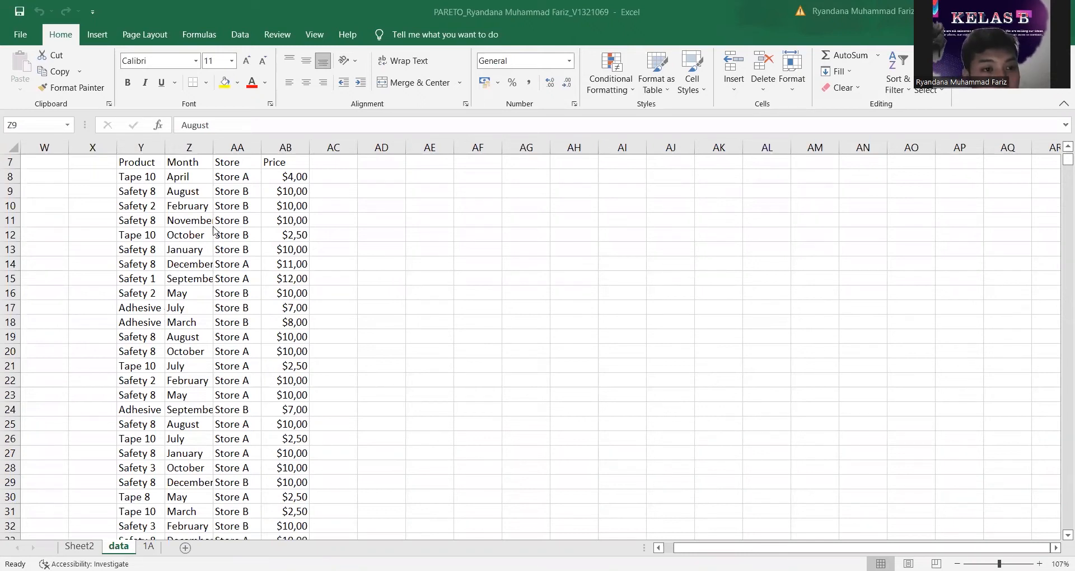
left_click(96, 34)
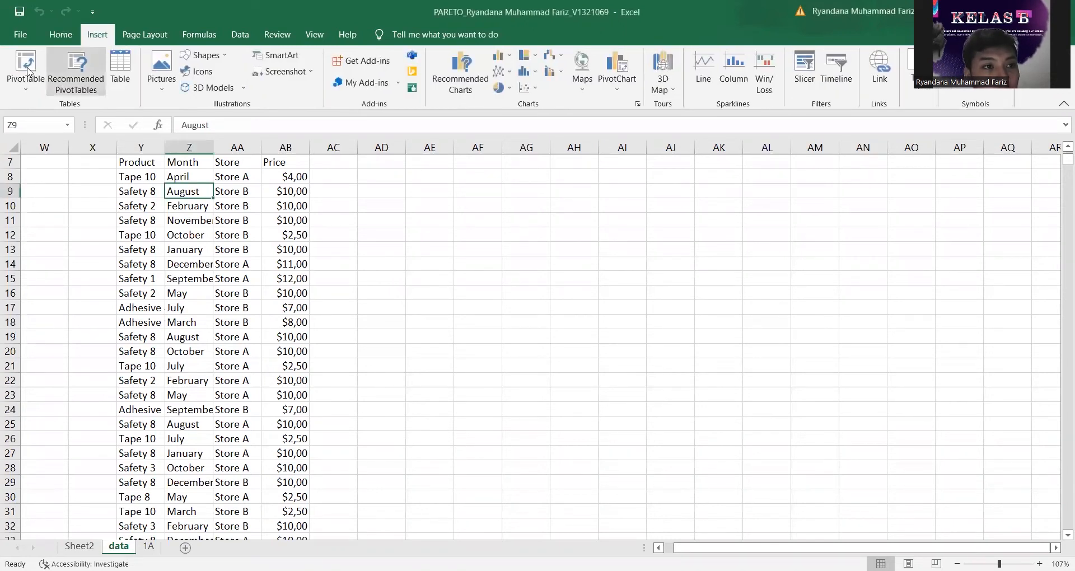
left_click(25, 70)
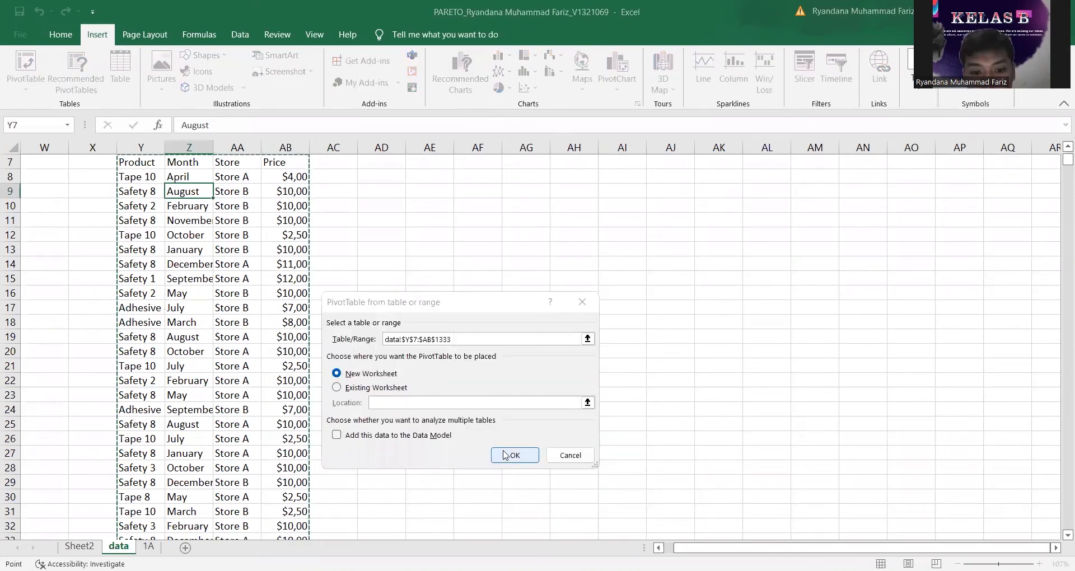
left_click(505, 455)
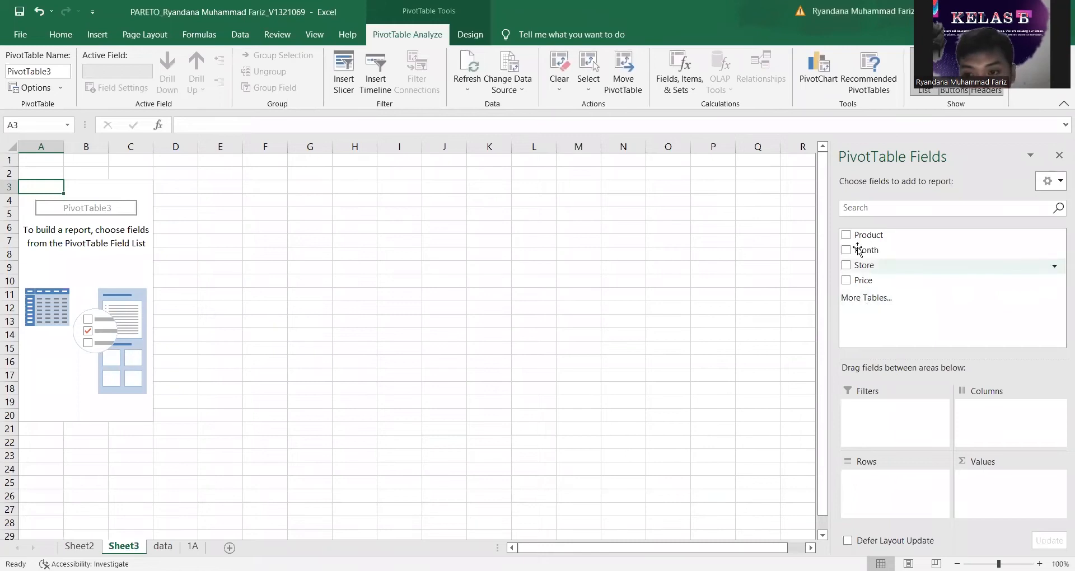
Add Product as rows and Sum of Price as values in the new PivotTable, and close the field list
left_click(847, 235)
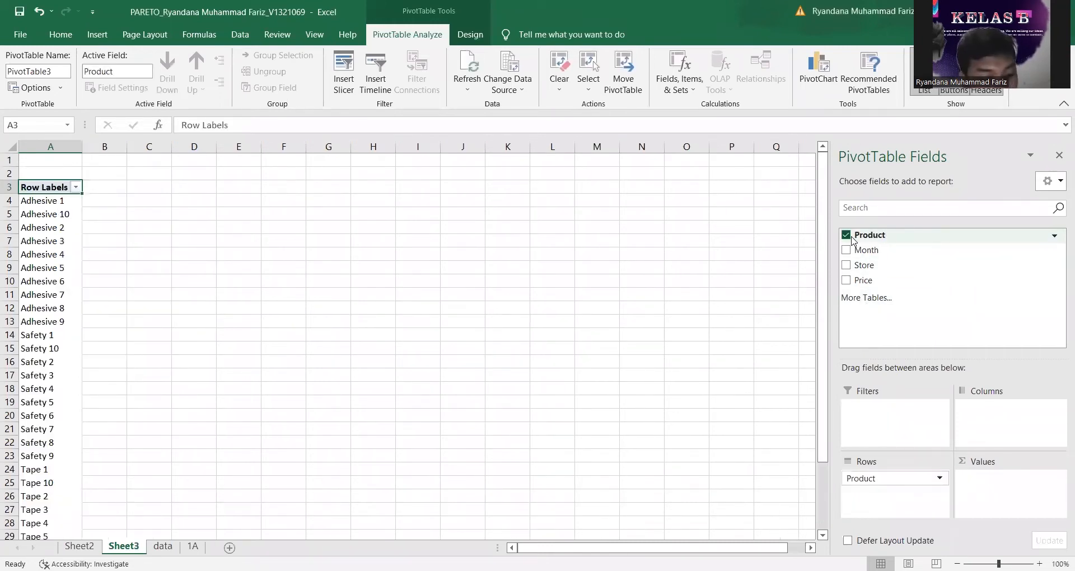
left_click(847, 280)
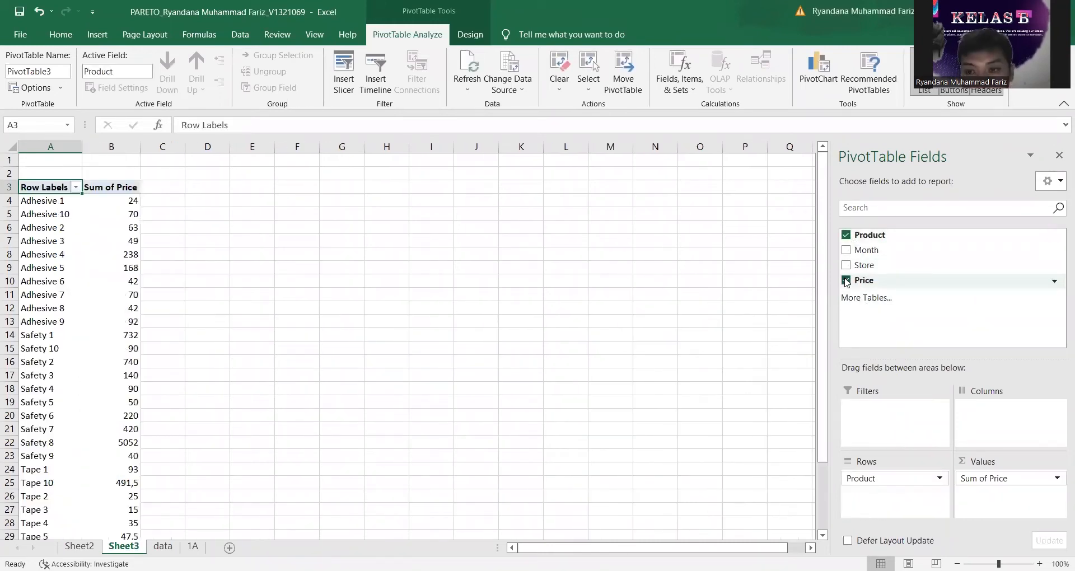
left_click(1059, 157)
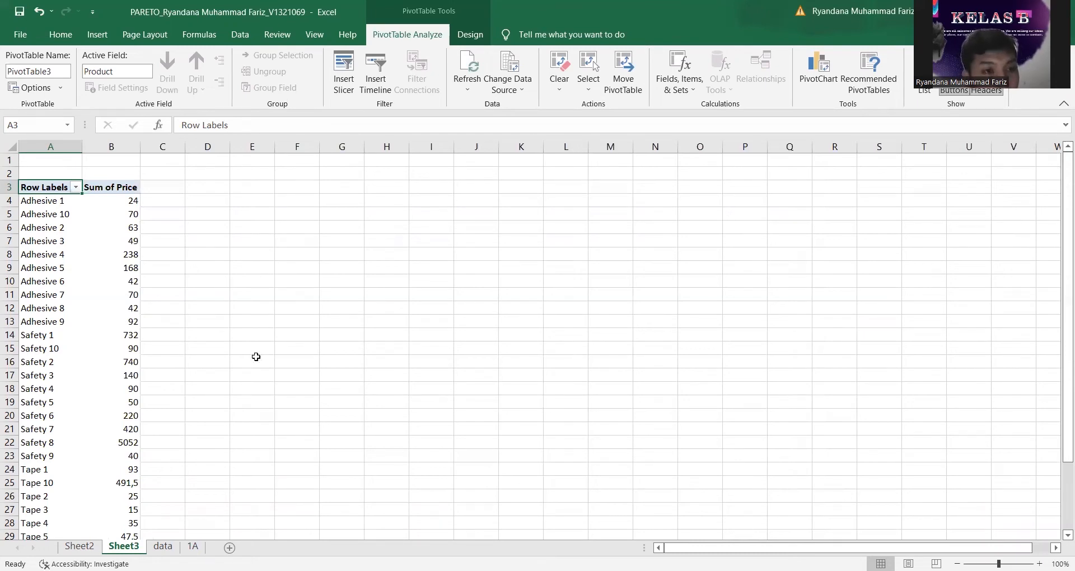
Rename the Sum of Price header in B3 of the product PivotTable as "Revenue"
left_click(117, 188)
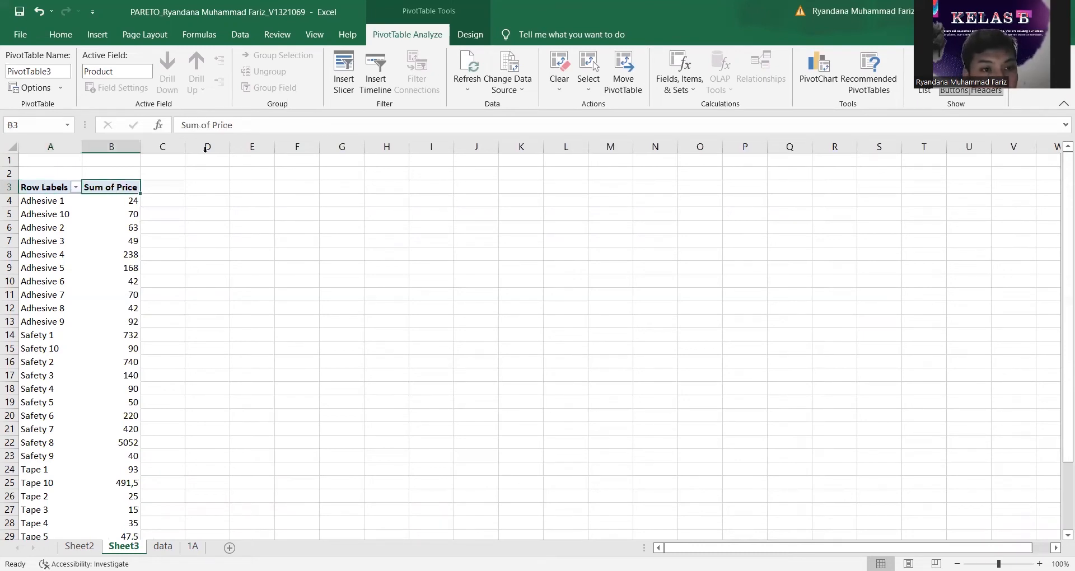
left_click(244, 128)
key("ctrl+a")
key("BackSpace")
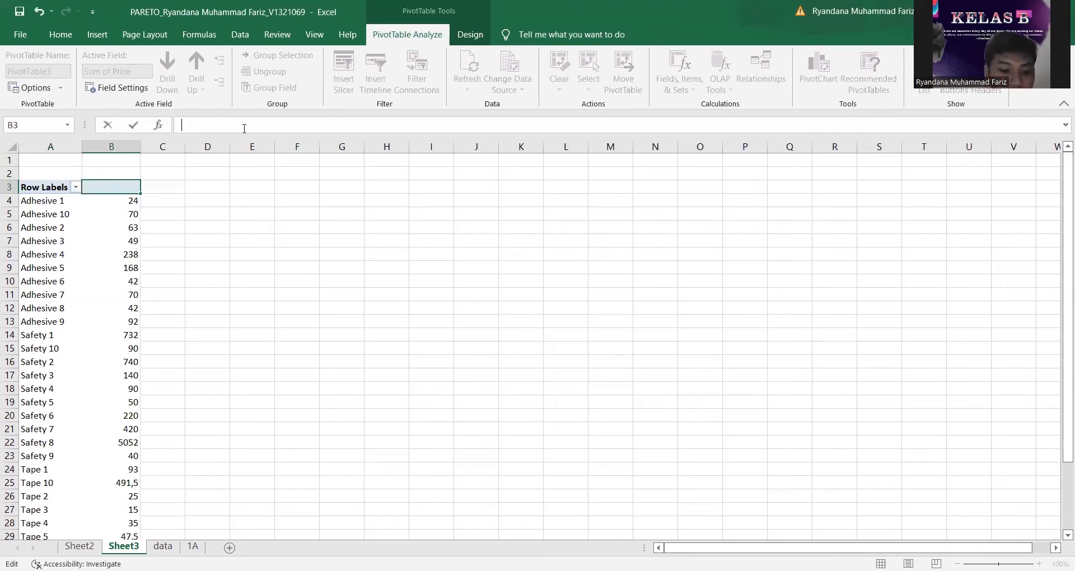
type("Revenue")
Apply the Accounting number format to the Revenue values in B4:B34, including the grand total
left_click_drag(126, 201, 128, 507)
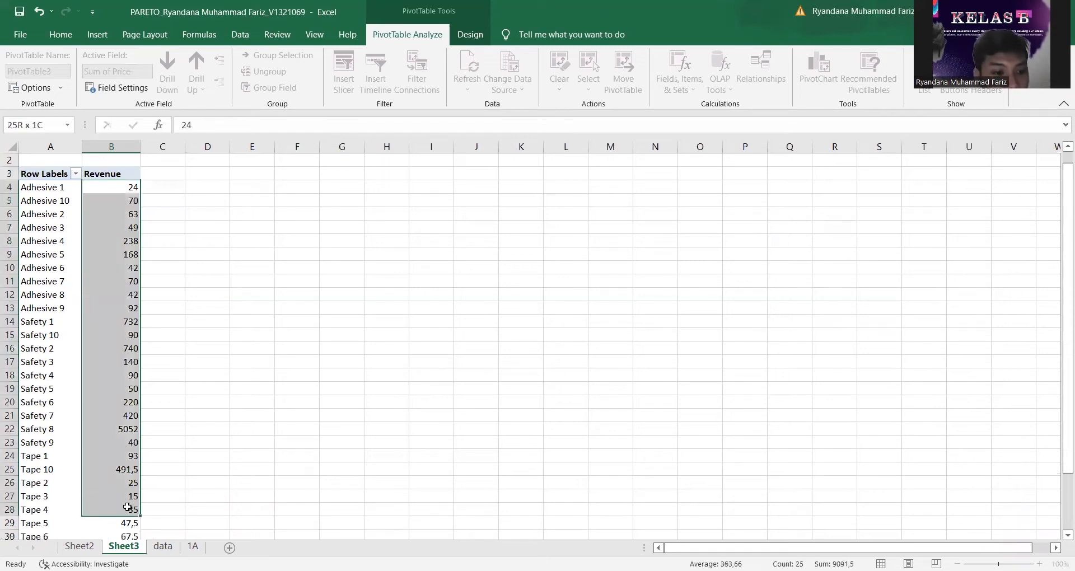
key("ctrl+shift+Down")
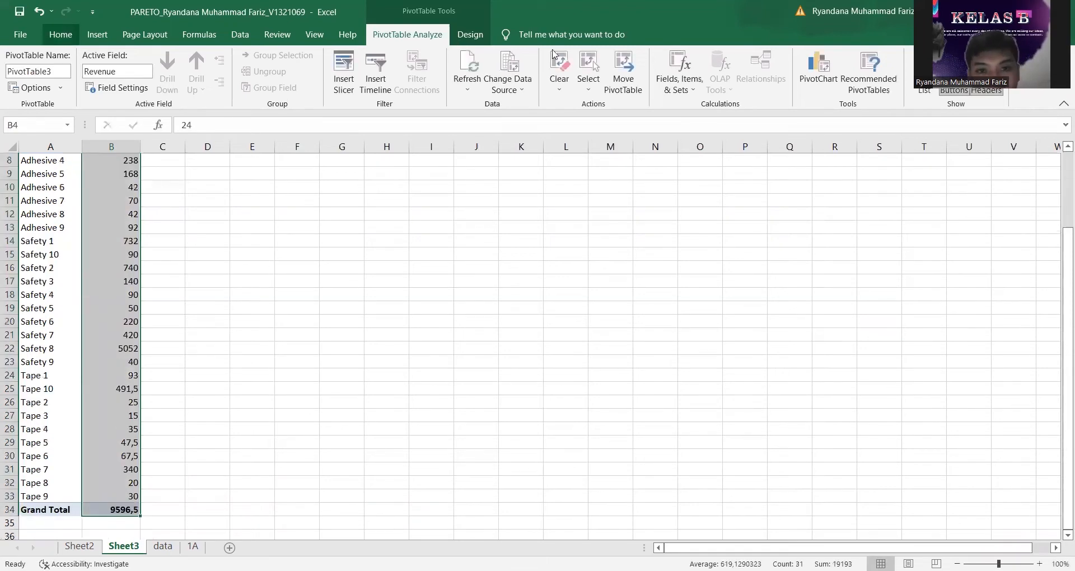
left_click(60, 34)
left_click(571, 61)
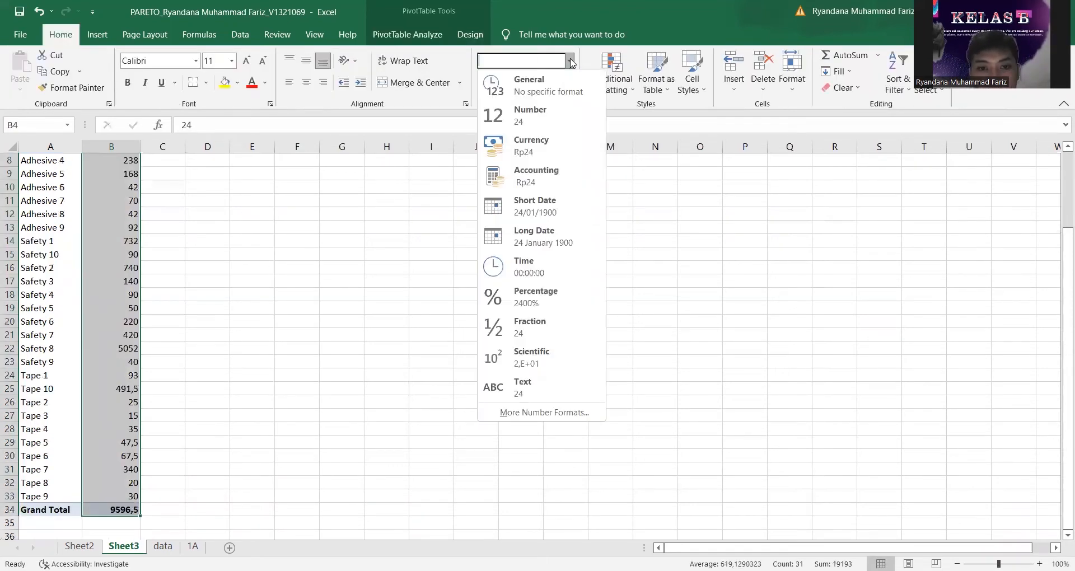
left_click(559, 185)
left_click(558, 188)
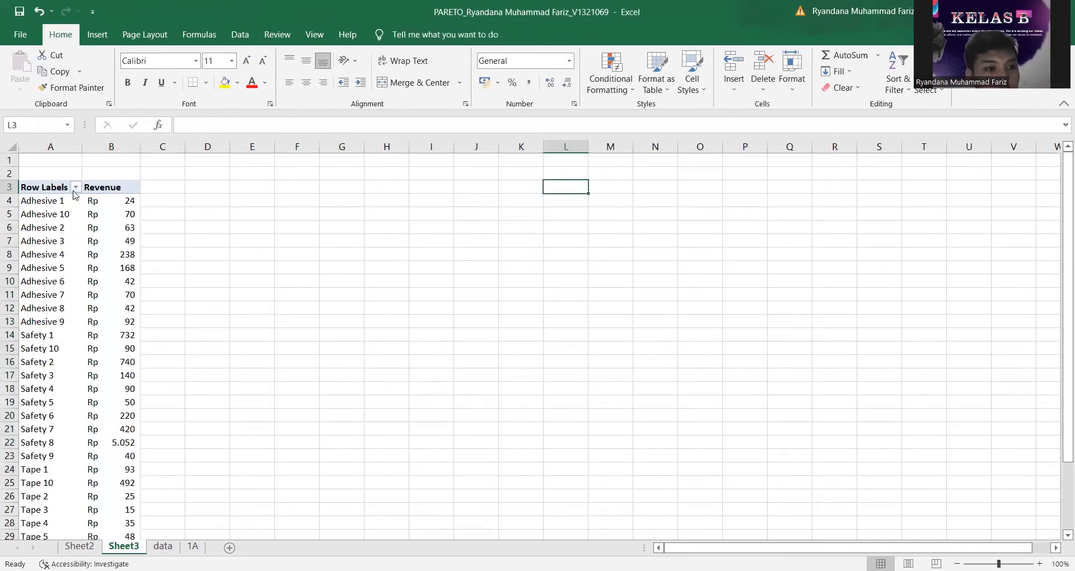
Filter the Product row labels of the Sheet4 PivotTable by value to the top 80 percent by REVENUE
left_click(77, 187)
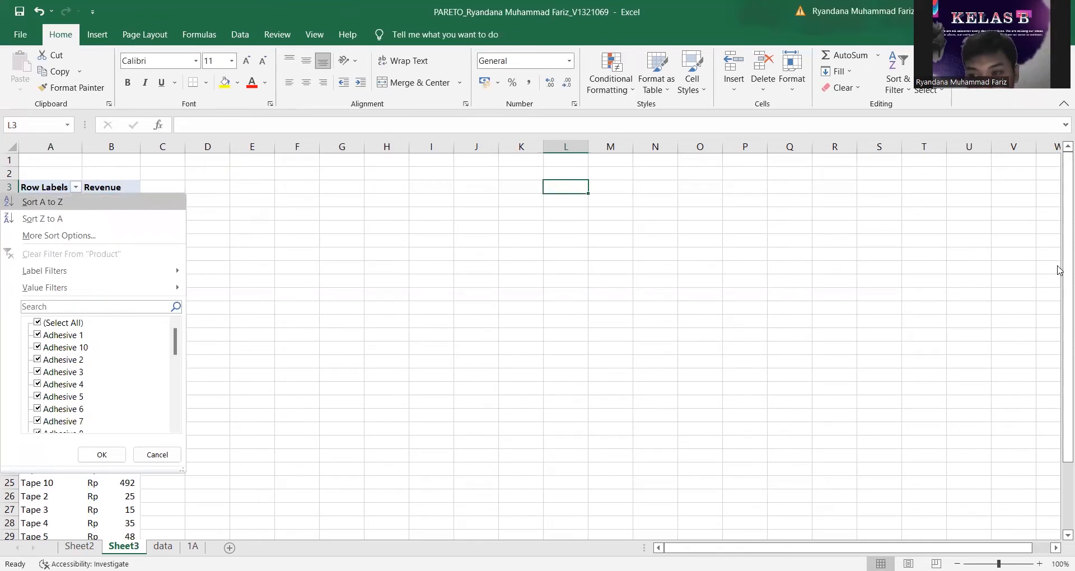
left_click_drag(1060, 370, 1060, 277)
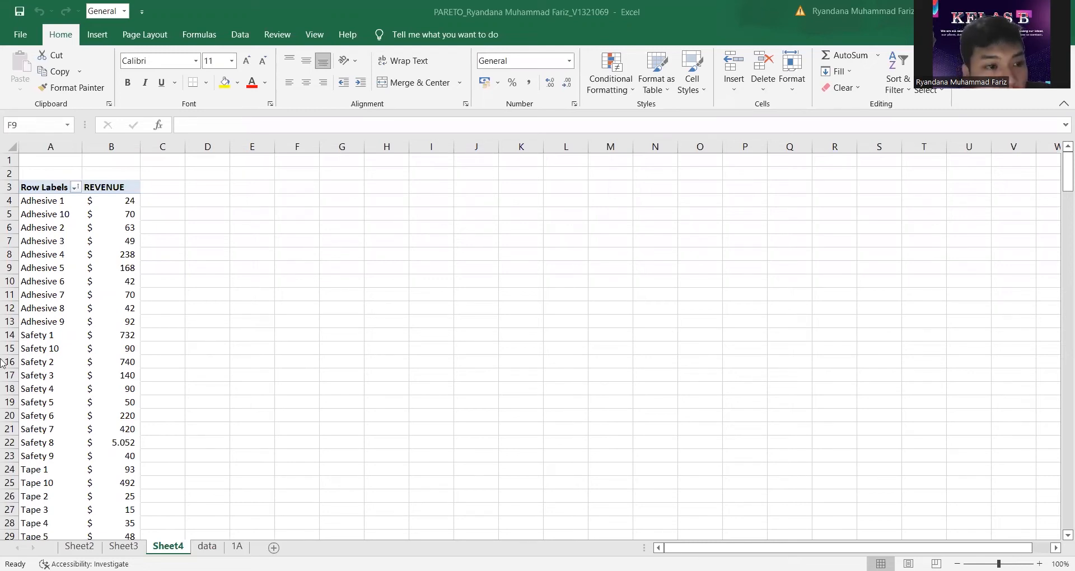
left_click(74, 187)
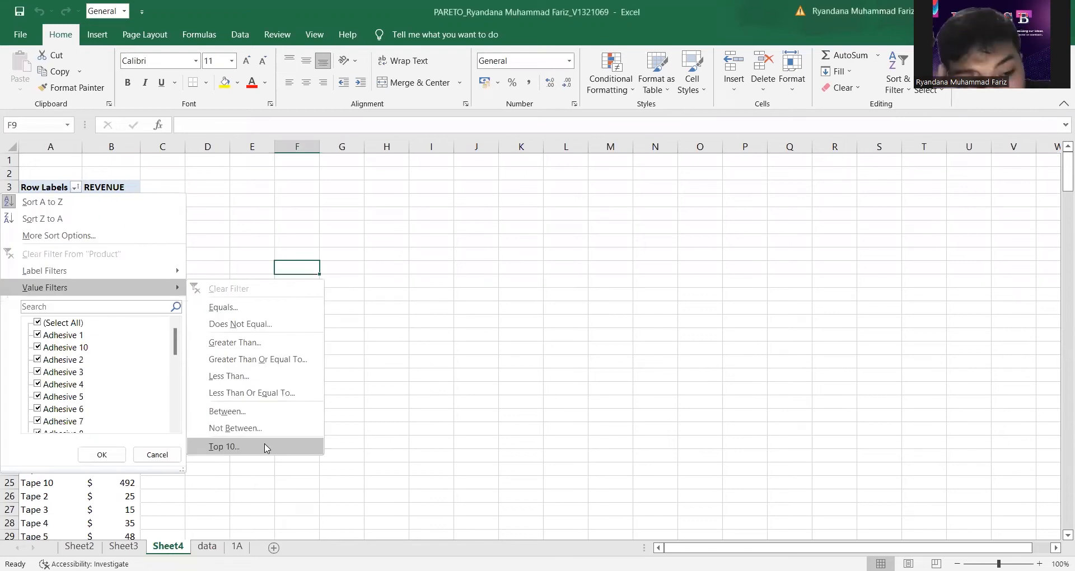
left_click(266, 448)
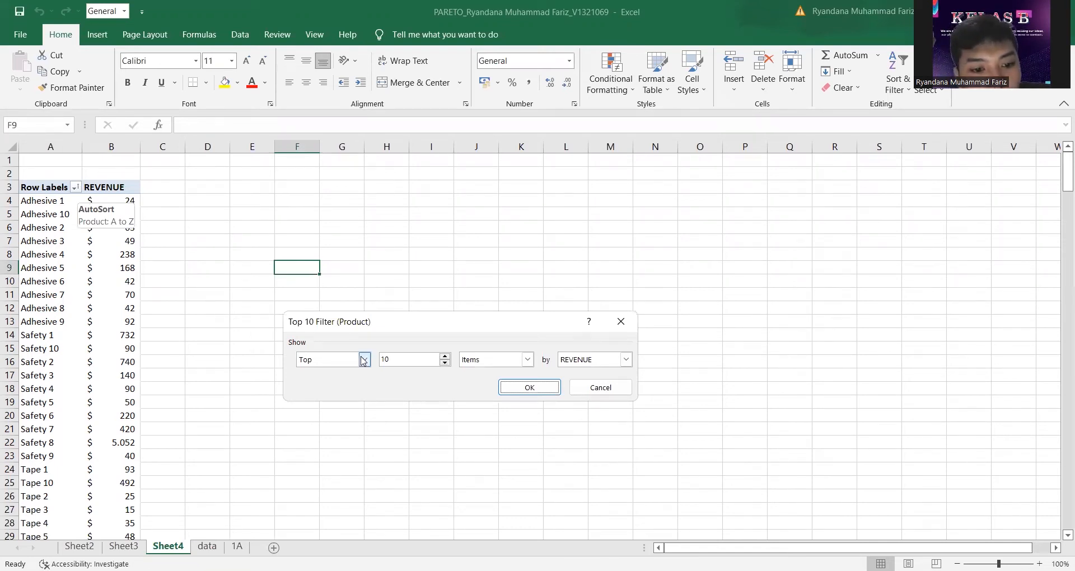
left_click(425, 357)
key("BackSpace")
key("BackSpace")
type("80")
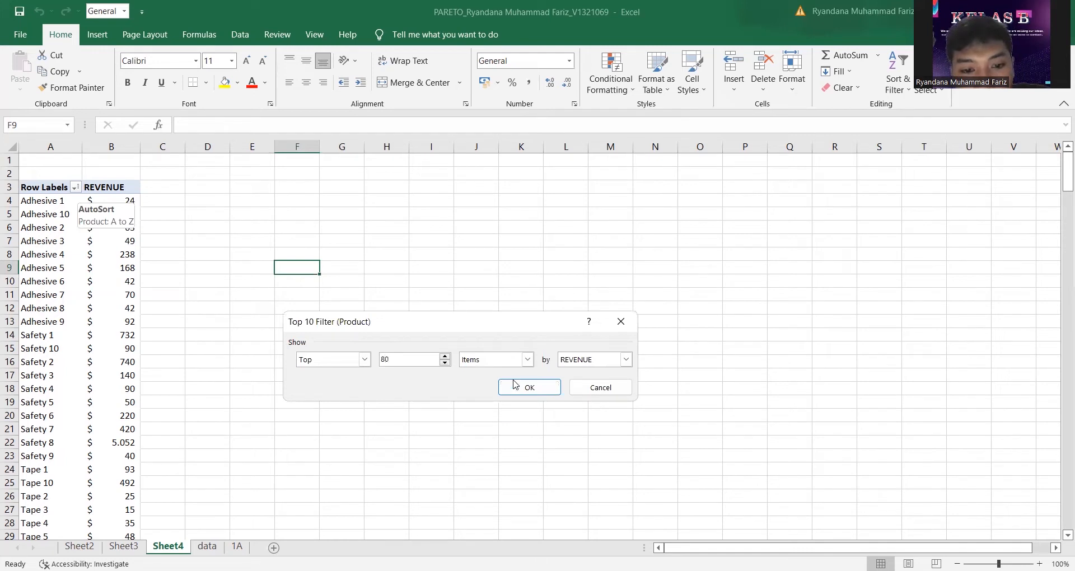
left_click(527, 360)
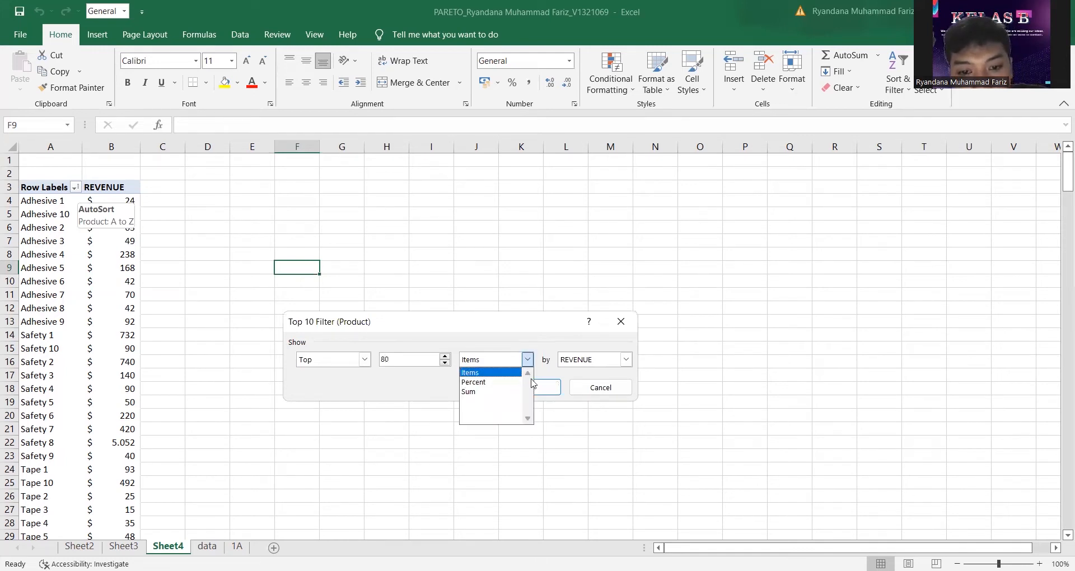
key("Down")
key("Return")
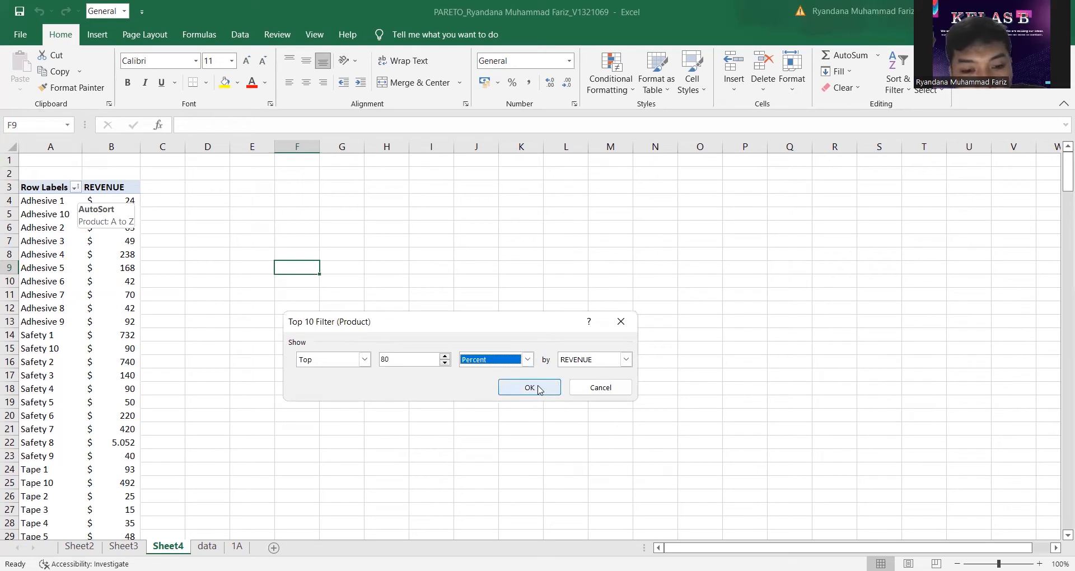
left_click(539, 390)
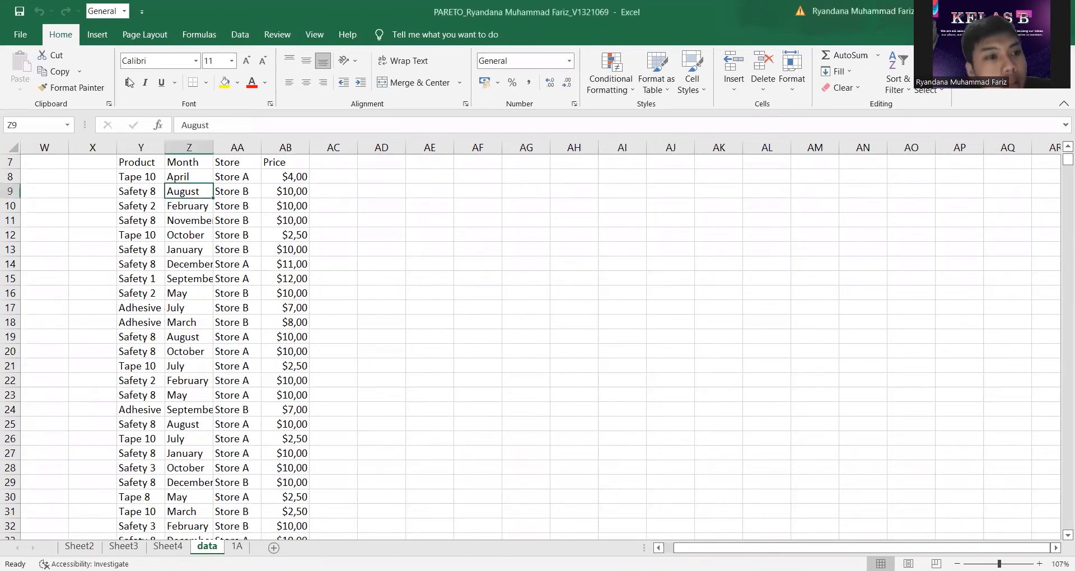
Insert another PivotTable on a new worksheet from the sales table on the data sheet
left_click(98, 37)
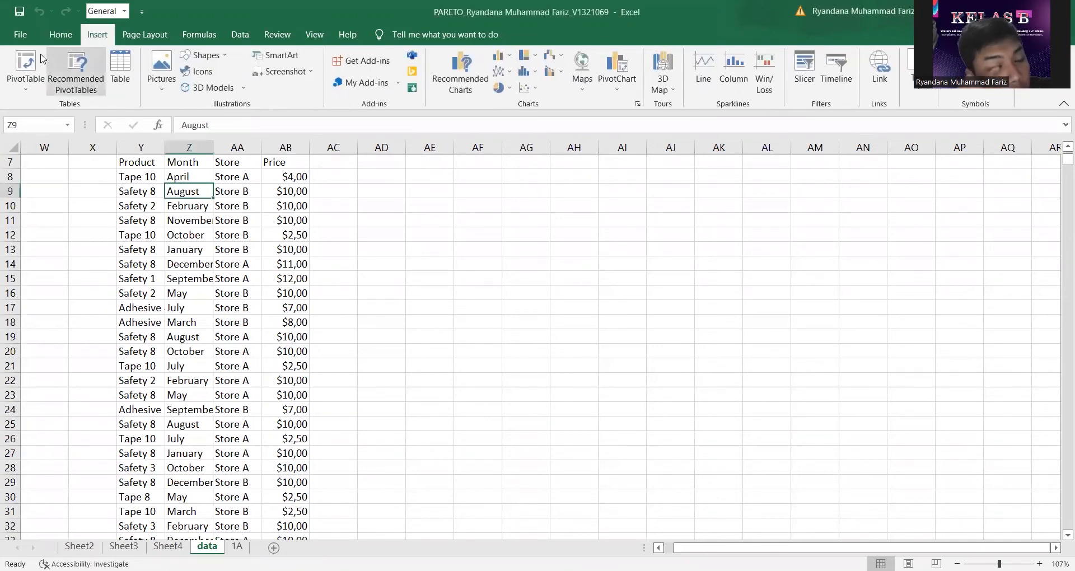
left_click(25, 65)
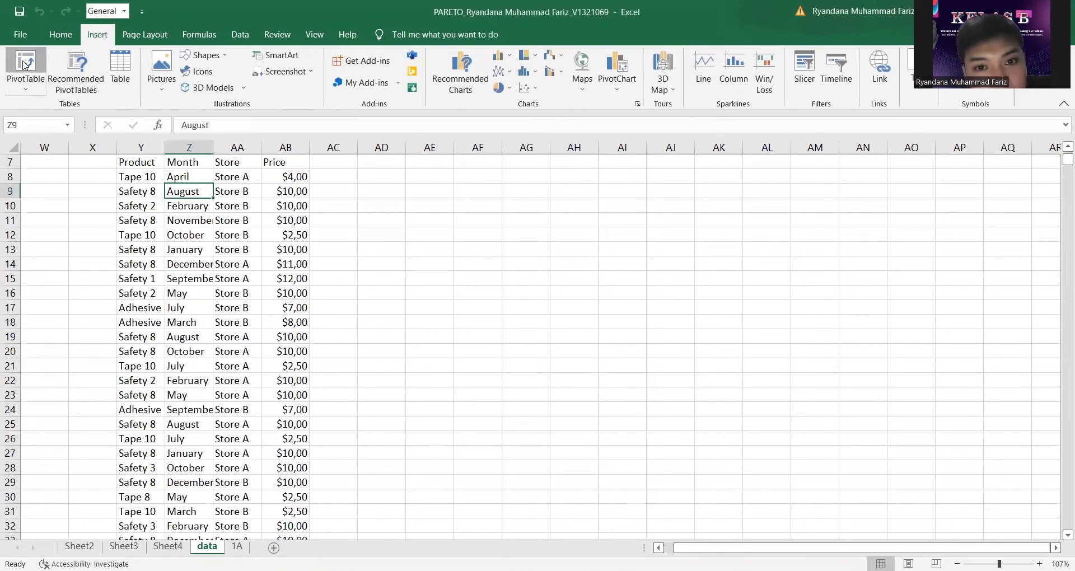
left_click(510, 455)
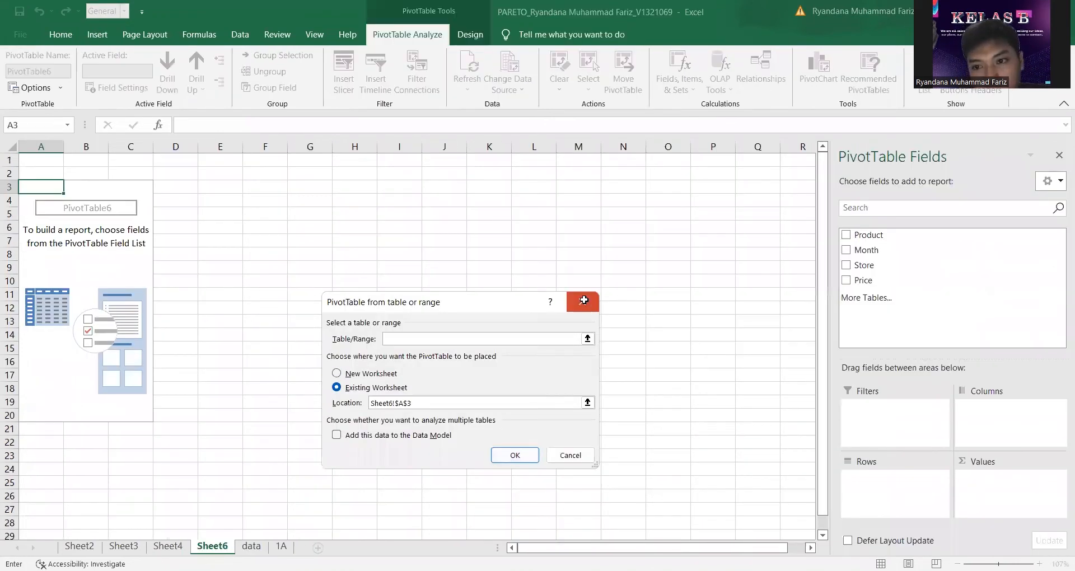
left_click(584, 300)
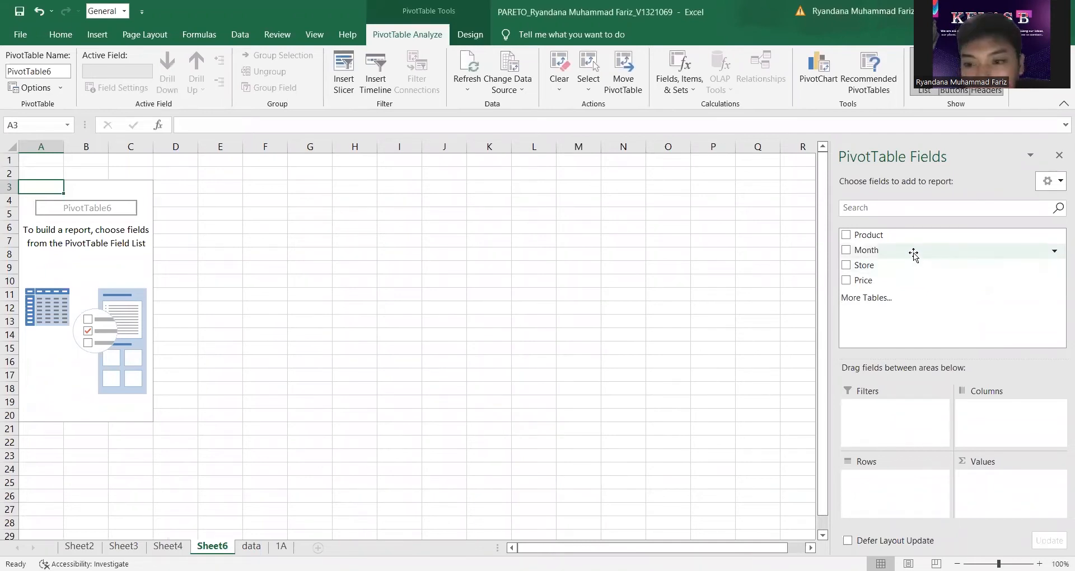
Lay out the new PivotTable with Month as rows, Sum of Price as values, Product as report filter and Store as columns
left_click_drag(874, 250, 883, 473)
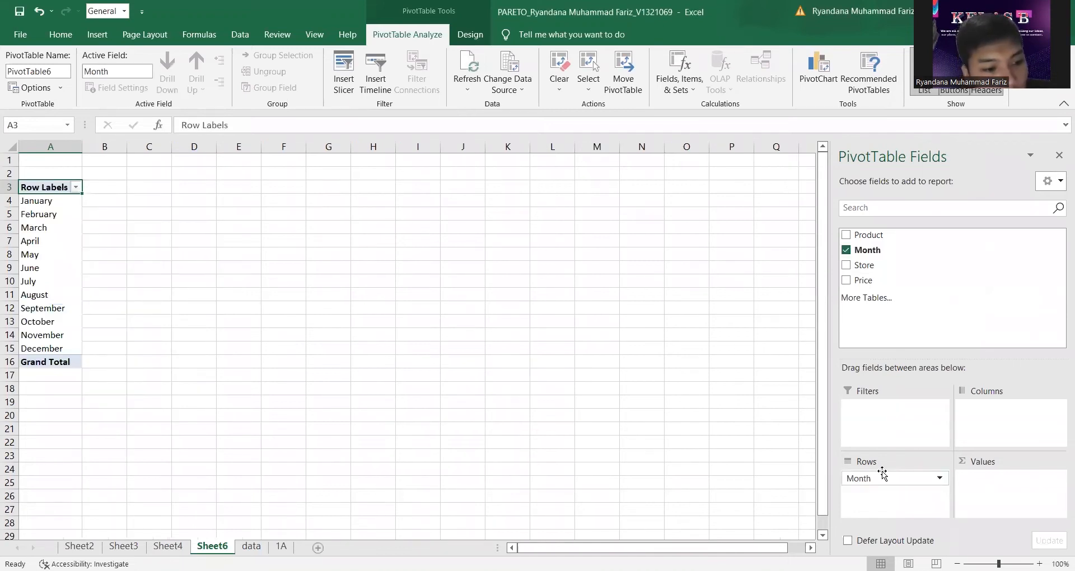
left_click_drag(889, 283, 981, 476)
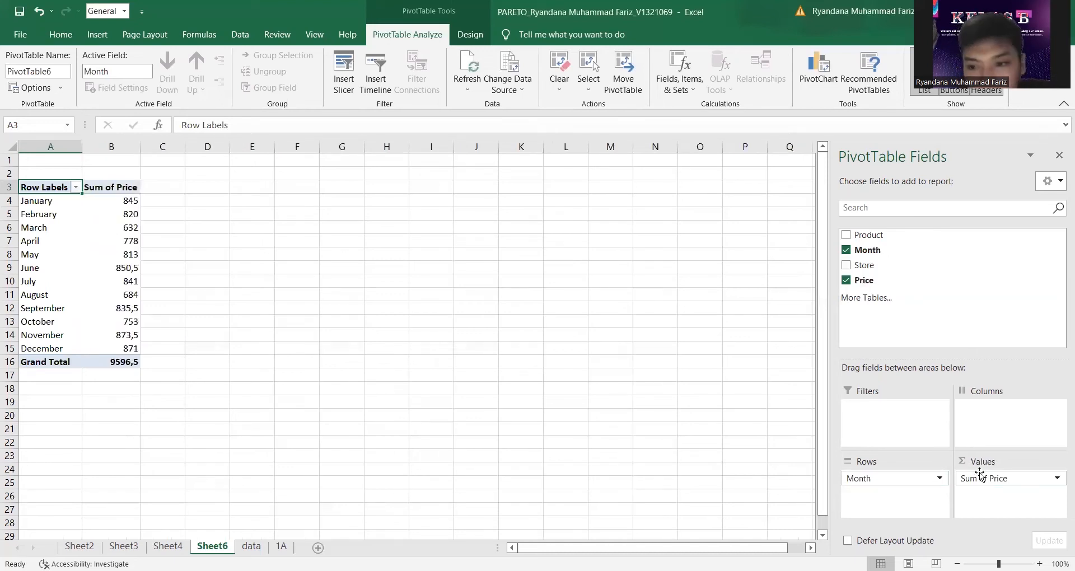
left_click_drag(871, 234, 880, 406)
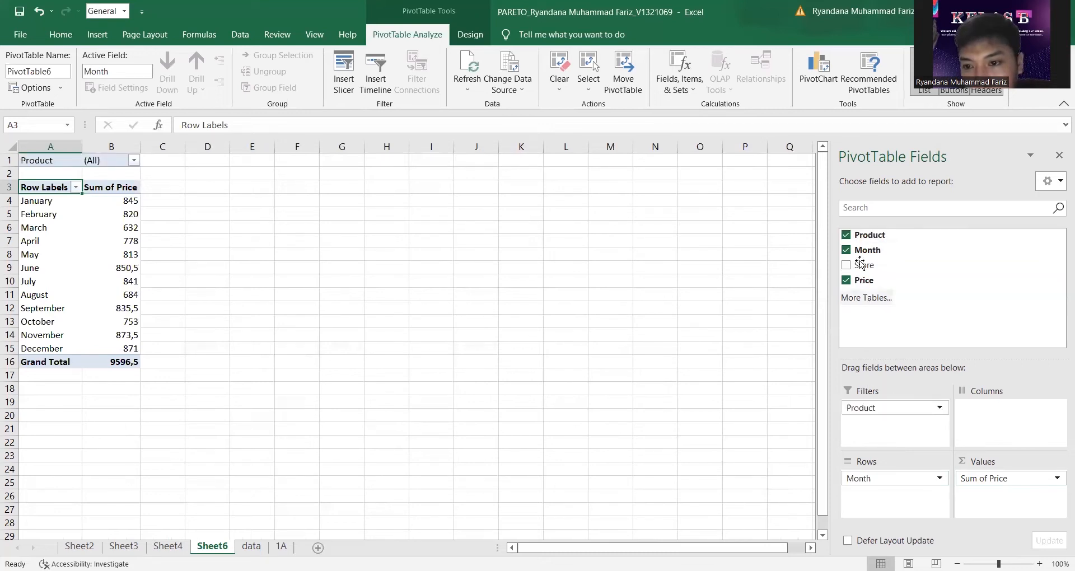
left_click_drag(861, 265, 993, 417)
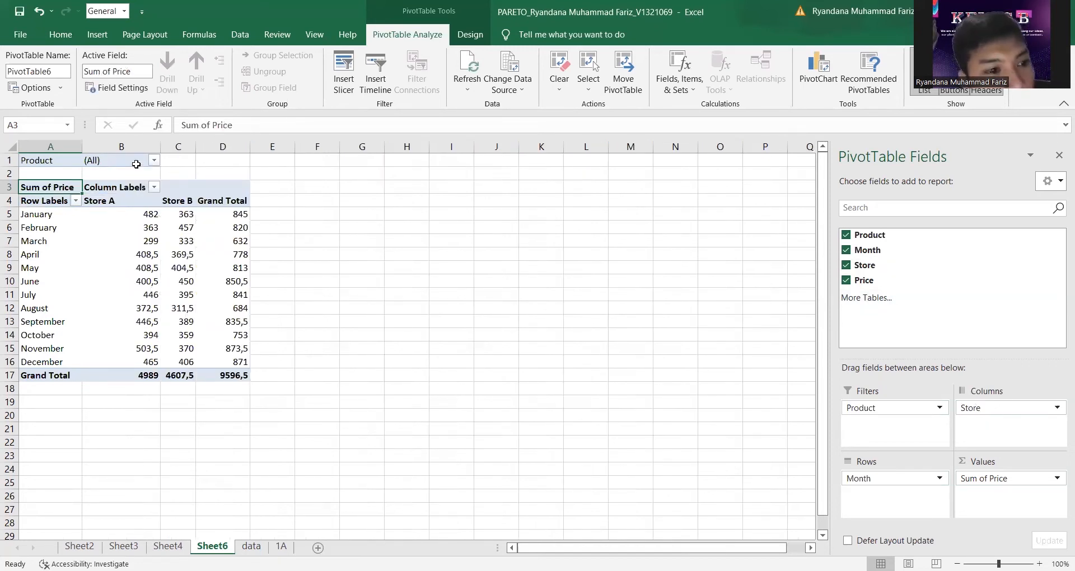
Filter the PivotTable's Product report filter to multiple items: Adhesive 1, Adhesive 3, Safety 2, Safety 4, Tape 10 and Tape 5
left_click(153, 160)
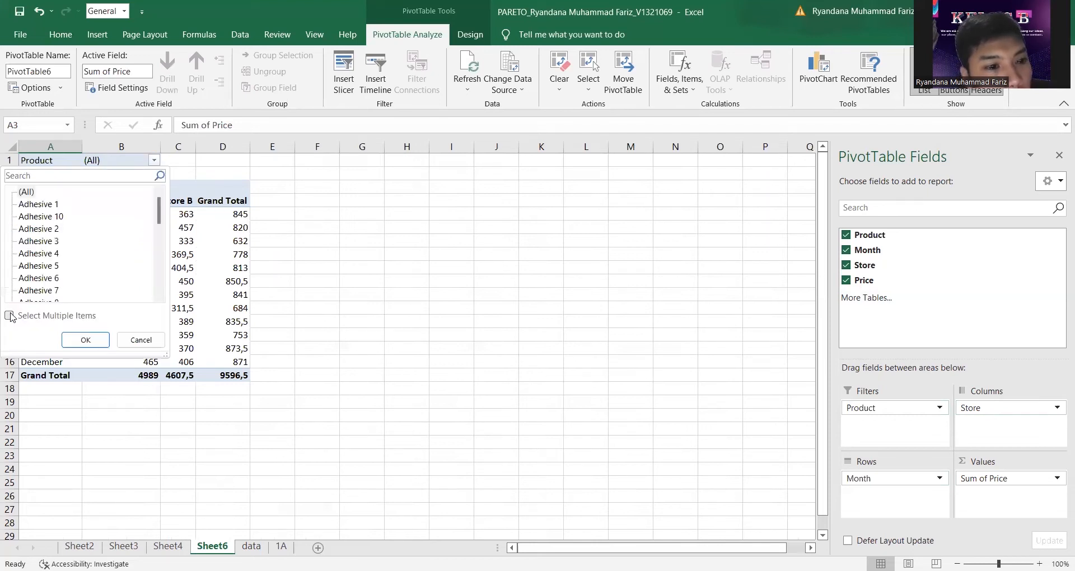
left_click(10, 316)
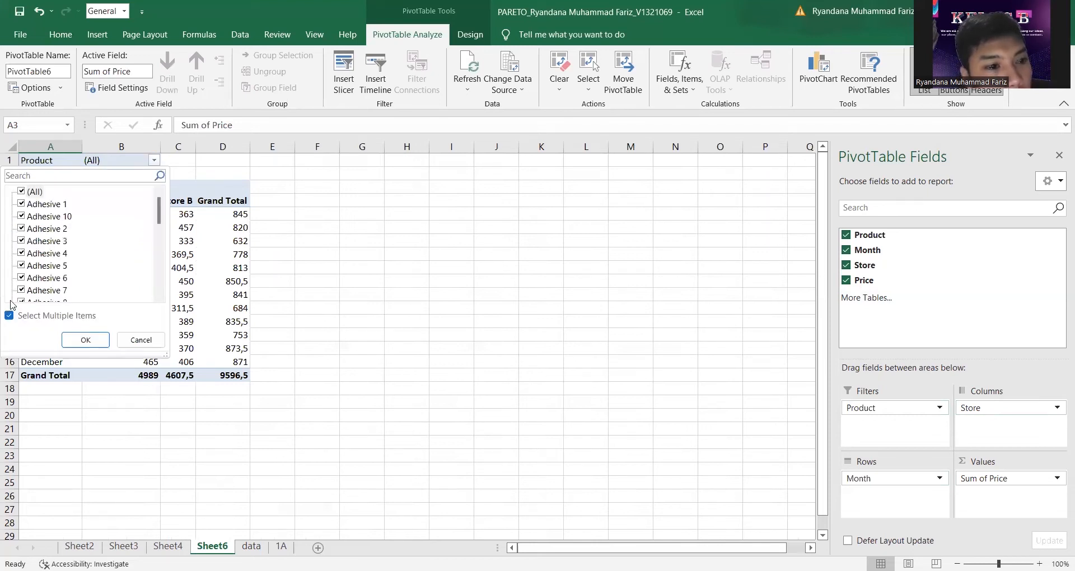
left_click(22, 192)
left_click(22, 204)
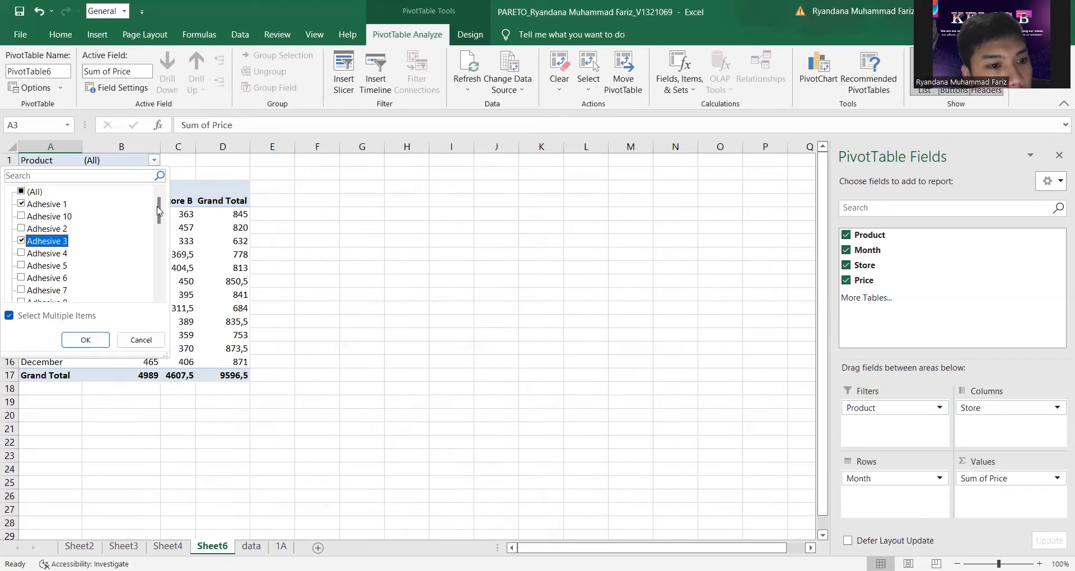
scroll(49, 218, "down", 2)
scroll(48, 221, "down", 2)
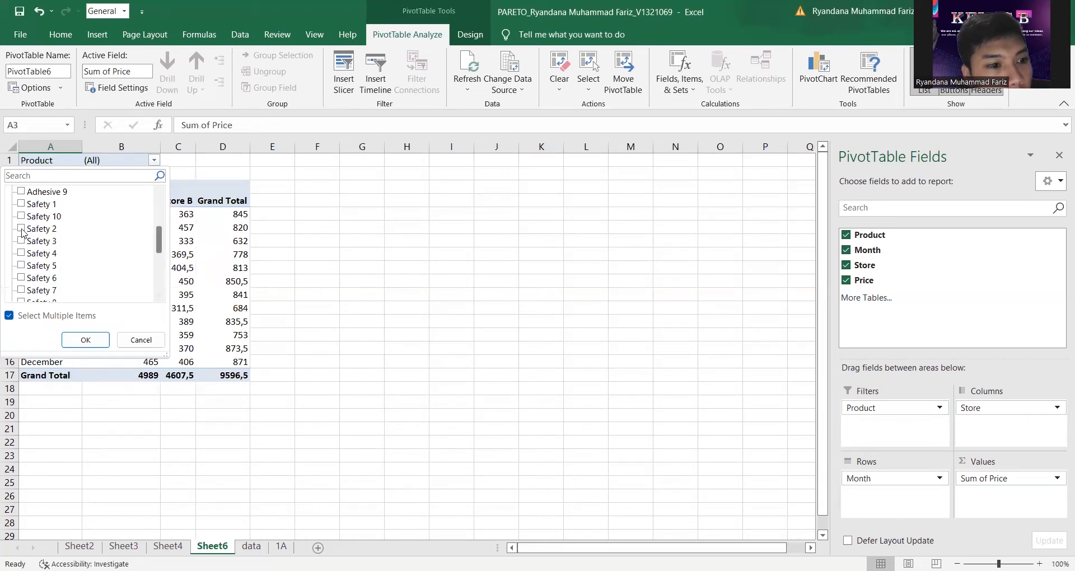
left_click(21, 229)
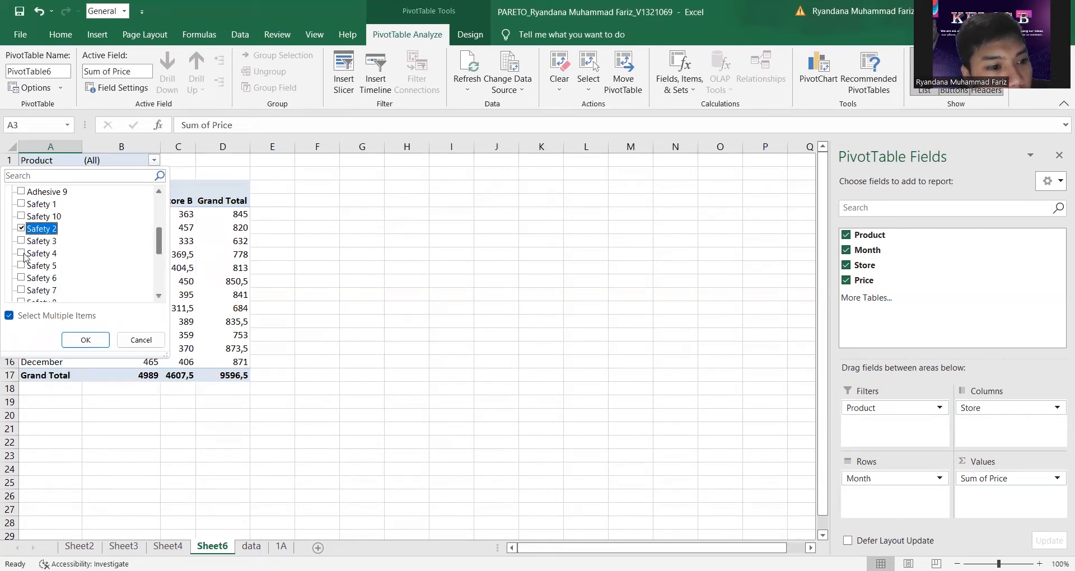
scroll(47, 263, "down", 4)
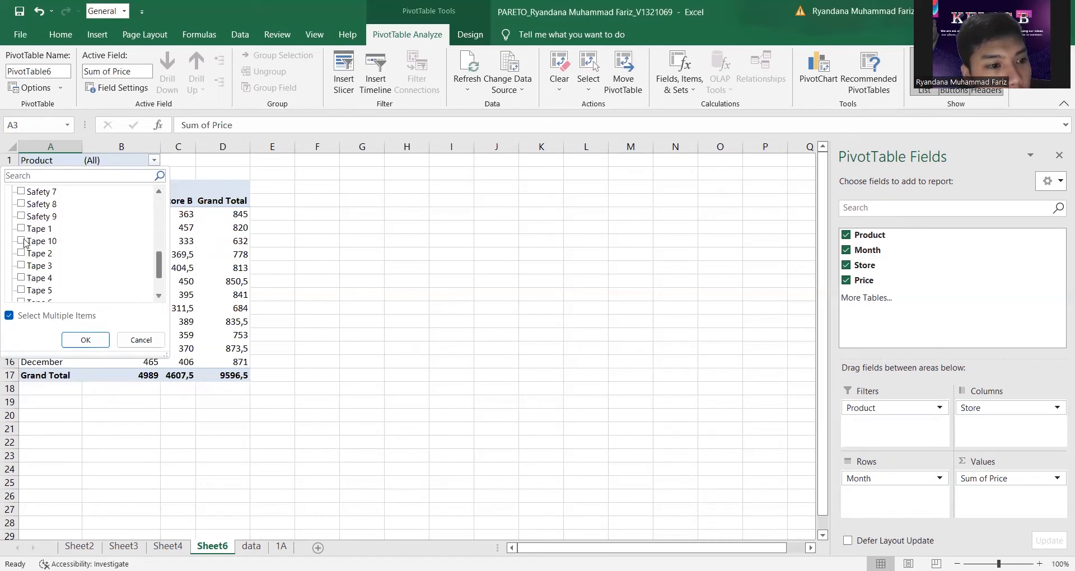
left_click(24, 243)
left_click(22, 290)
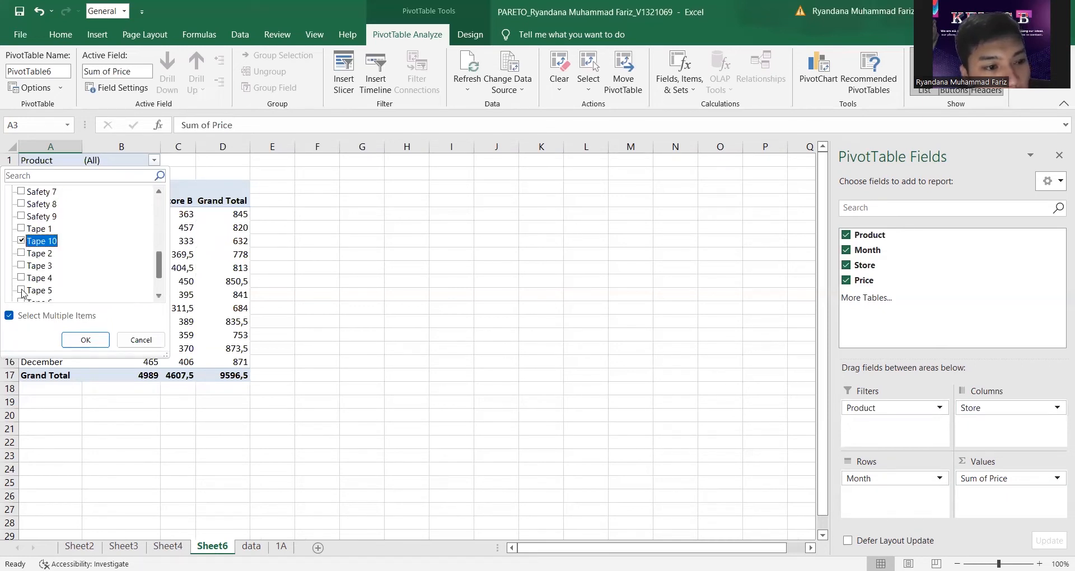
left_click(84, 340)
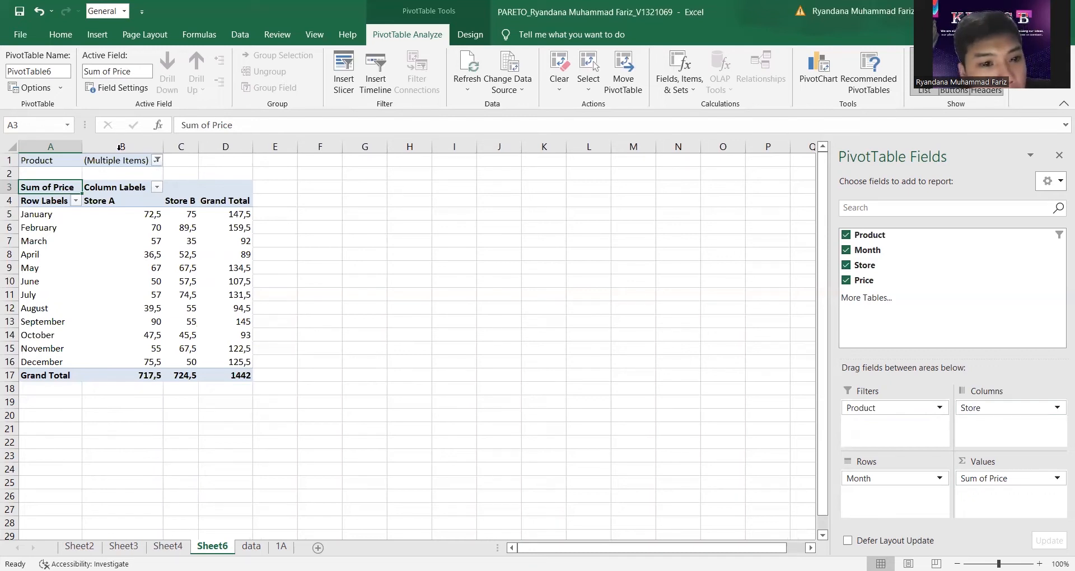
Insert a slicer for the Product field of the Sheet6 PivotTable
left_click(100, 34)
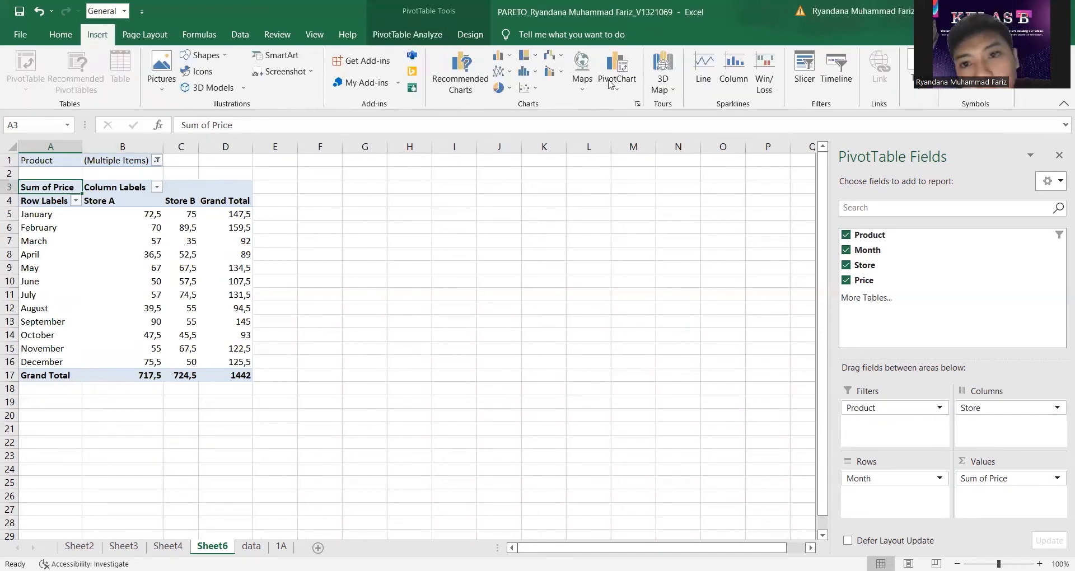
left_click(815, 69)
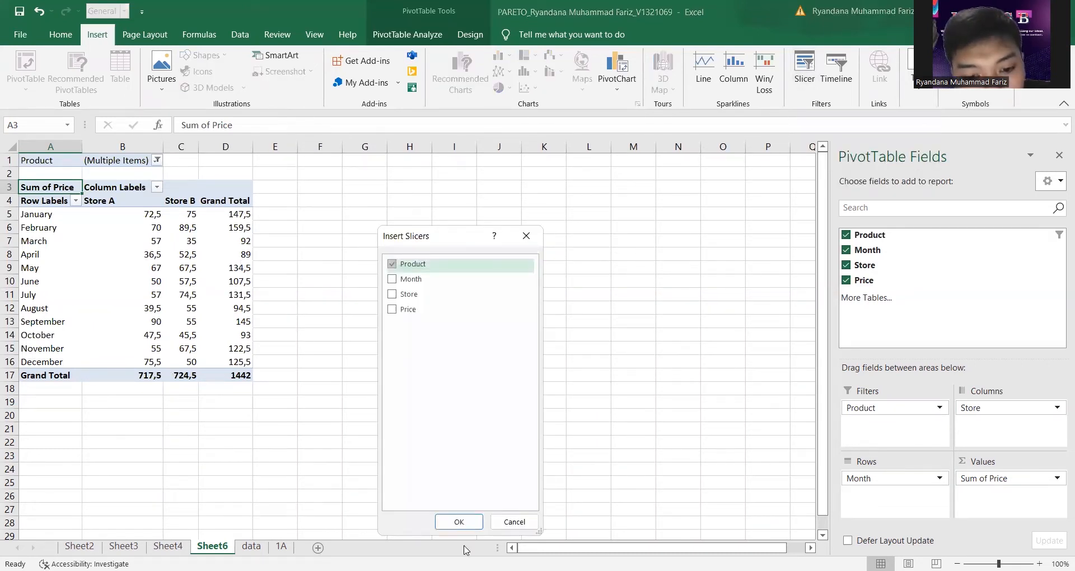
left_click(446, 523)
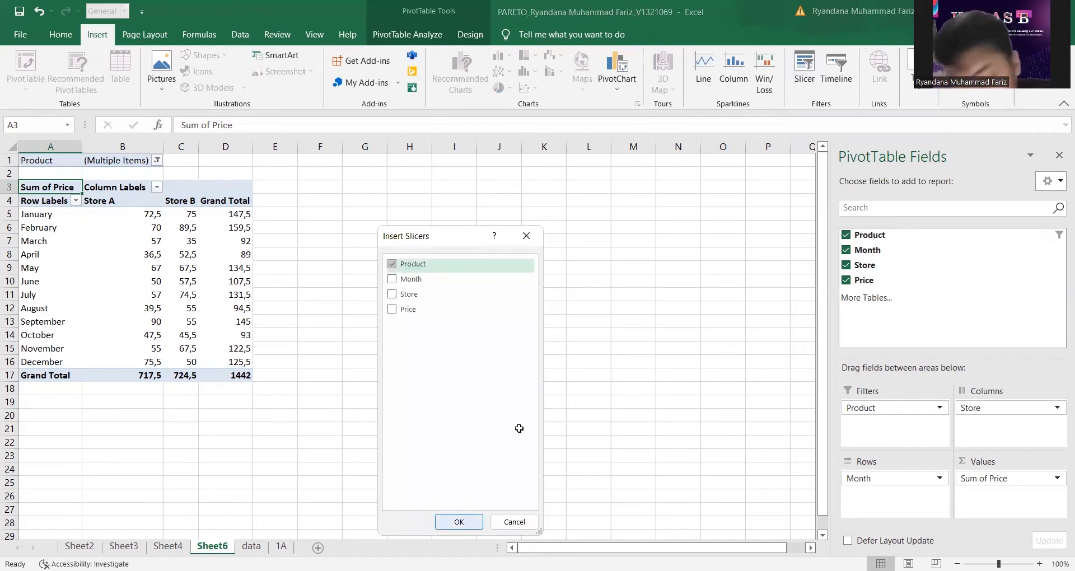
key("Return")
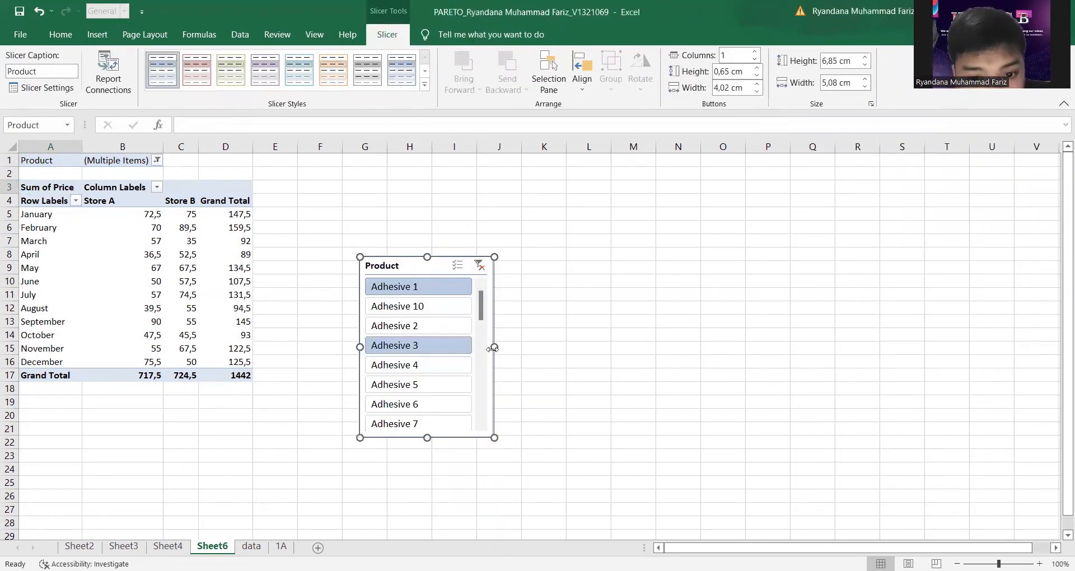
Arrange the Product slicer's buttons in 8 columns and widen the slicer to about 16.2 cm
left_click_drag(494, 347, 550, 350)
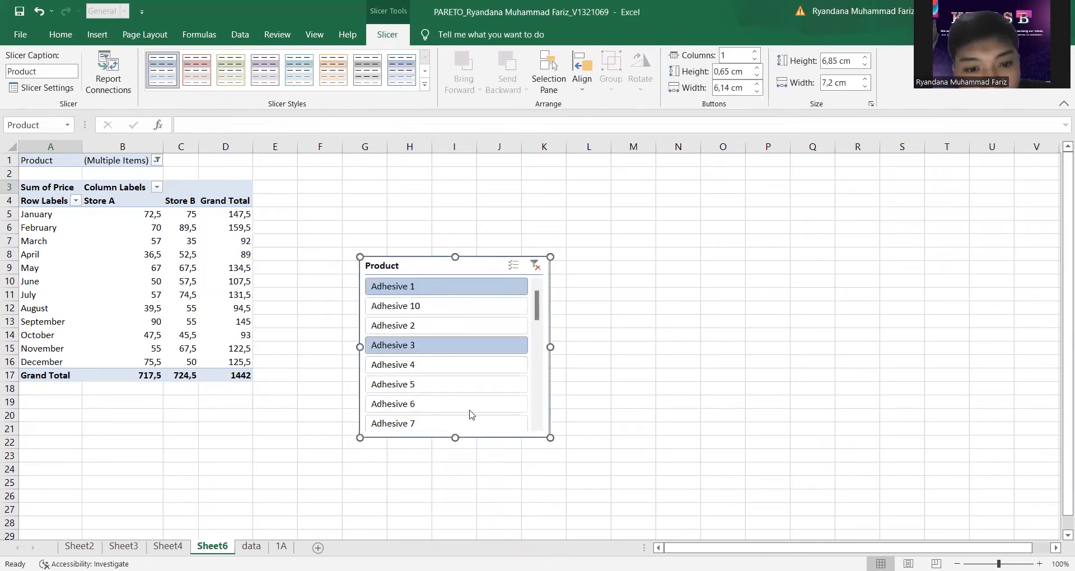
left_click(733, 56)
key("BackSpace")
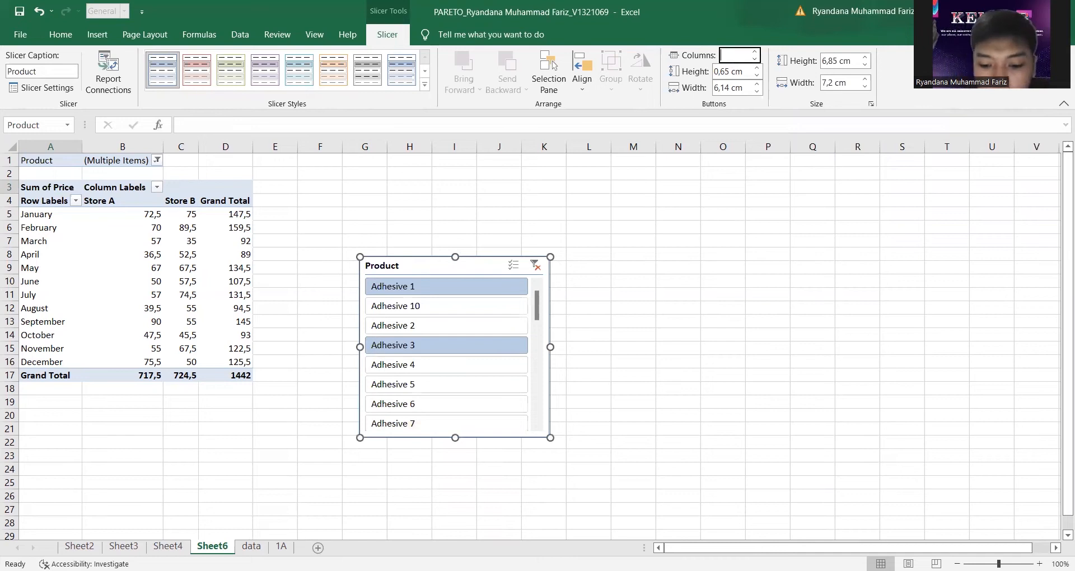
type("7")
key("BackSpace")
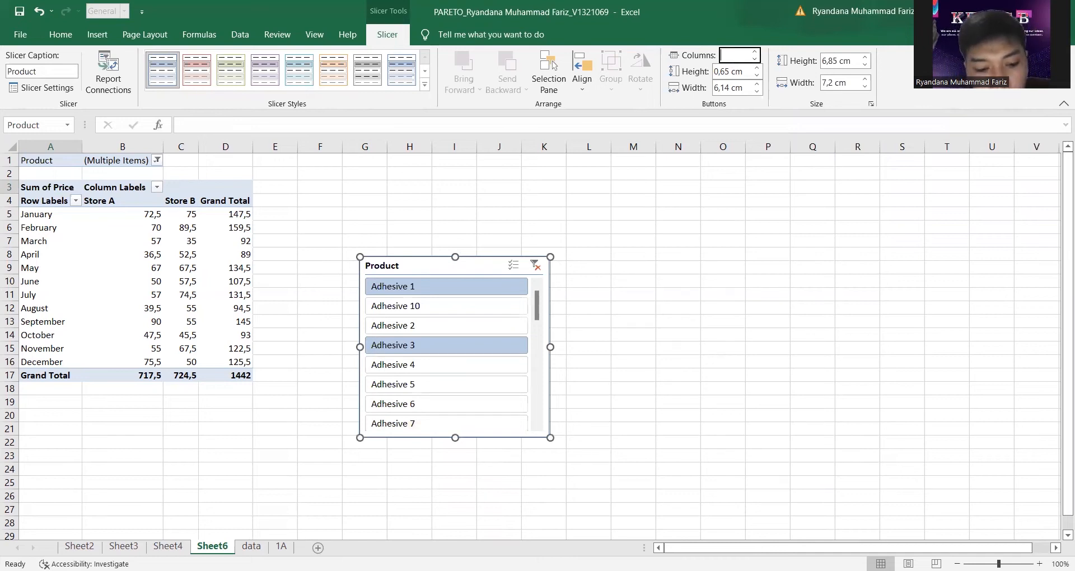
type("5")
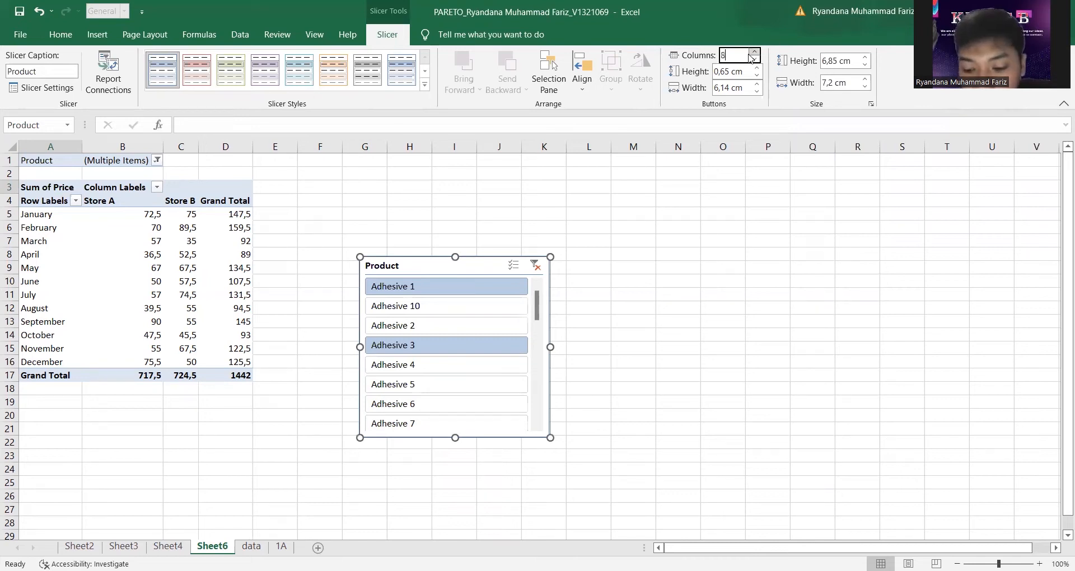
left_click(552, 343)
left_click_drag(552, 343, 787, 347)
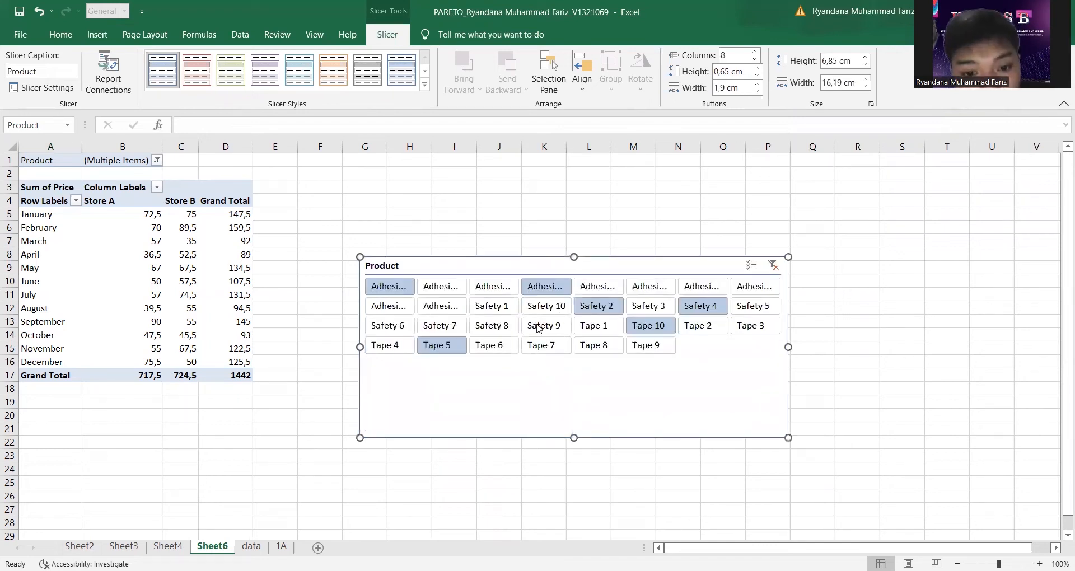
View the PivotTable for single products with the slicer: Tape 6, Safety 1, Safety 10, Safety 9, Tape 1 and Tape 7
left_click(509, 332)
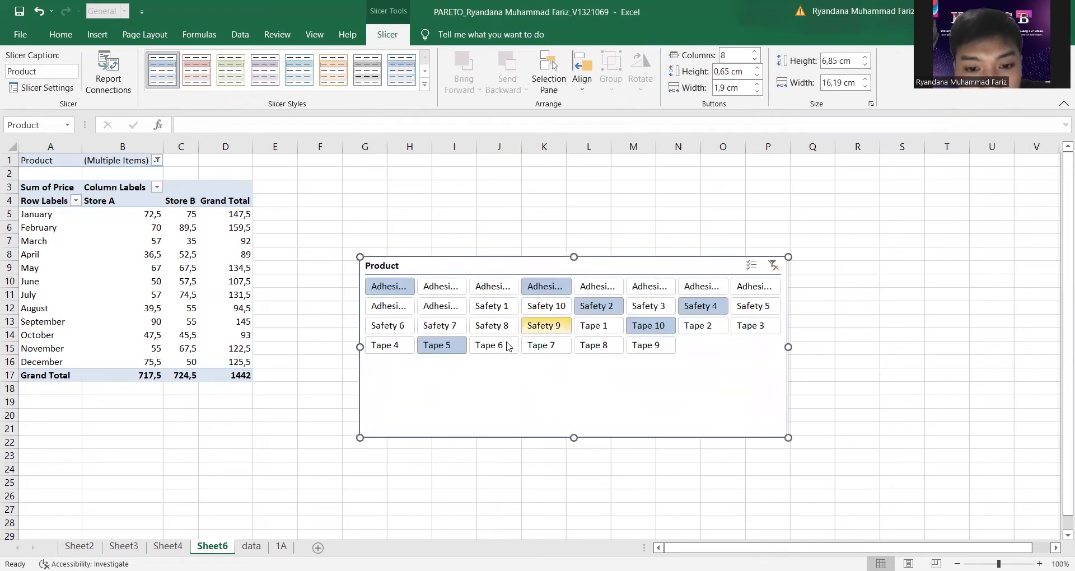
left_click(490, 352)
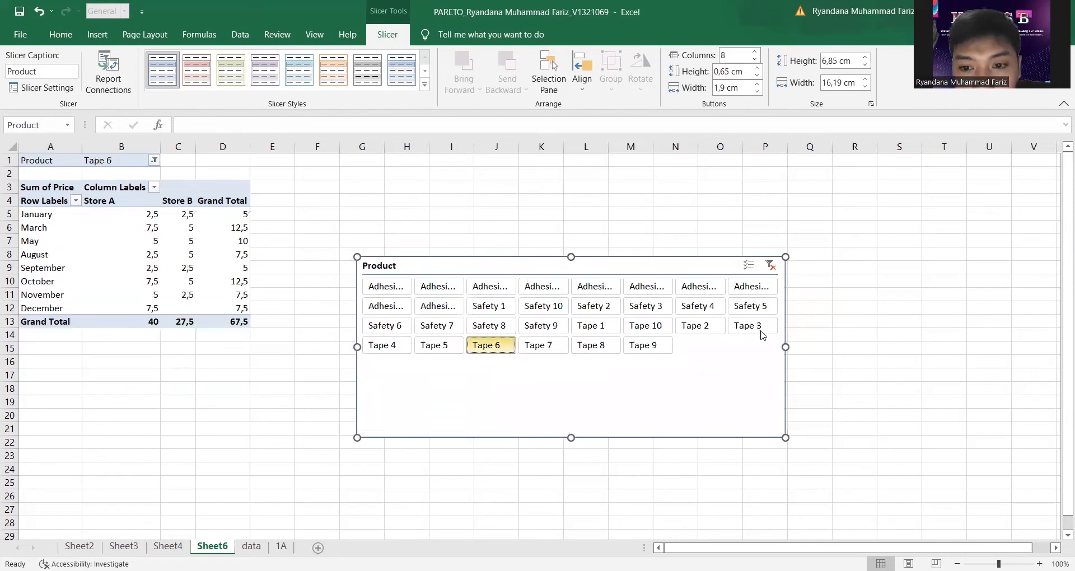
left_click(489, 307)
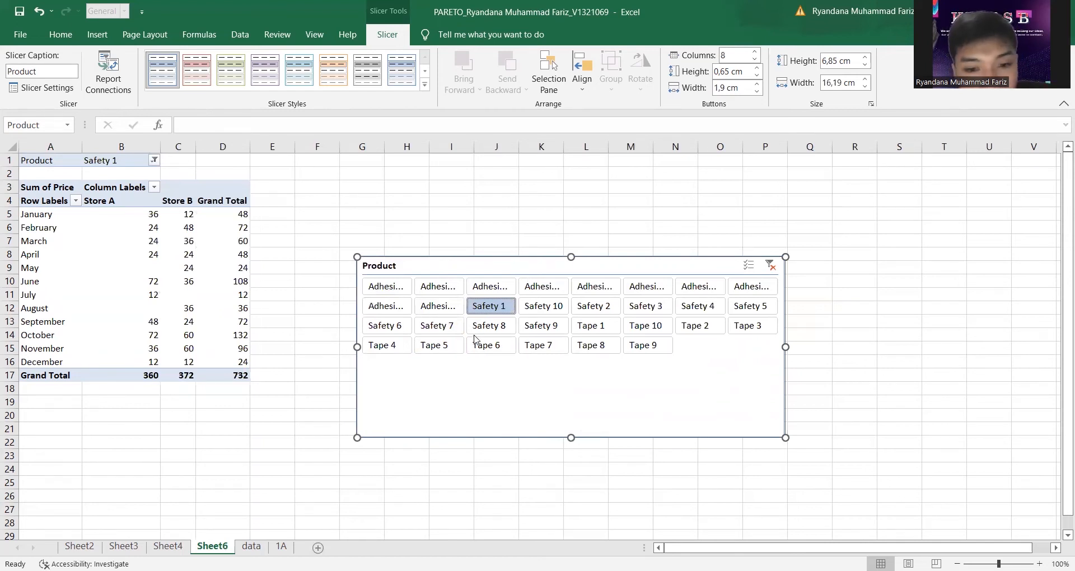
left_click(538, 308)
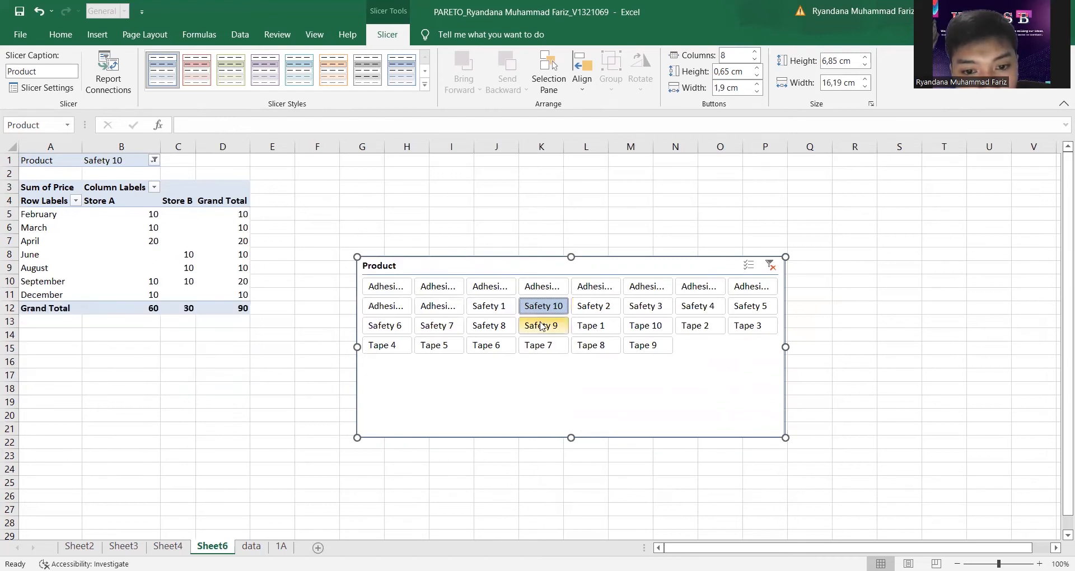
left_click(542, 326)
left_click(595, 326)
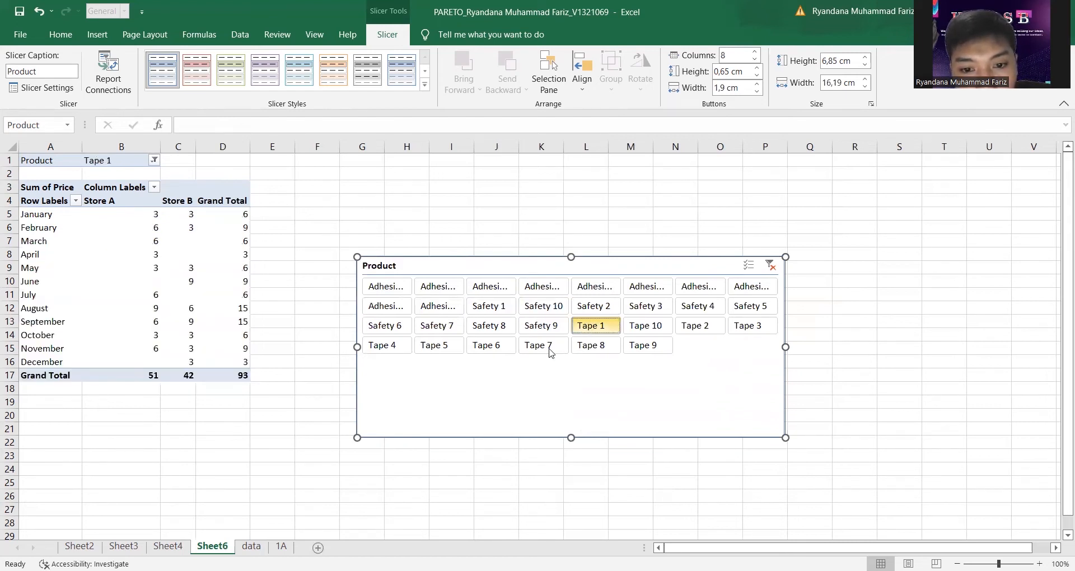
left_click(550, 350)
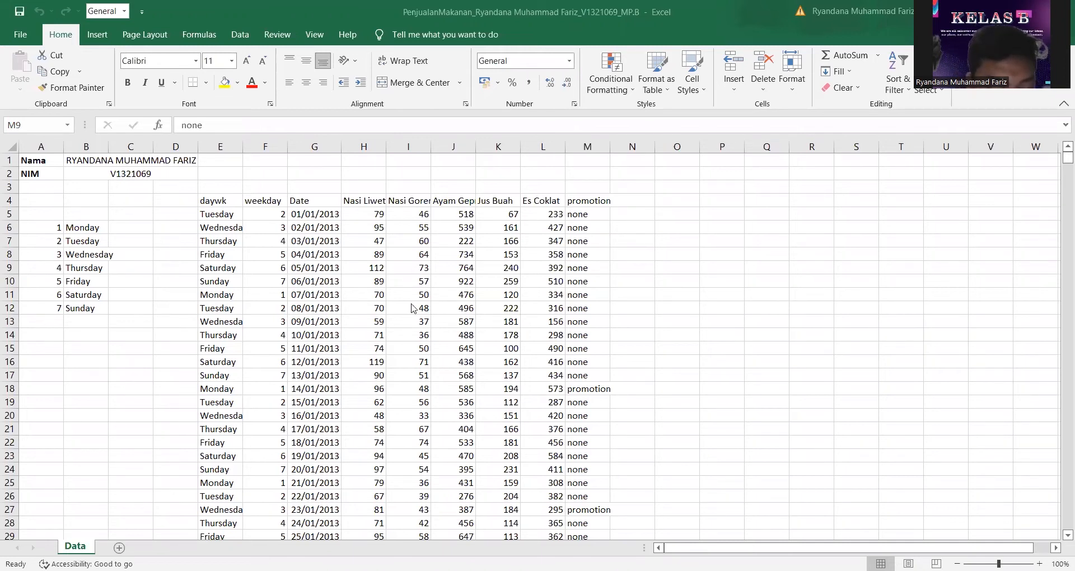
Insert a PivotTable on a new worksheet from the daily food sales table on the Data sheet
left_click(316, 277)
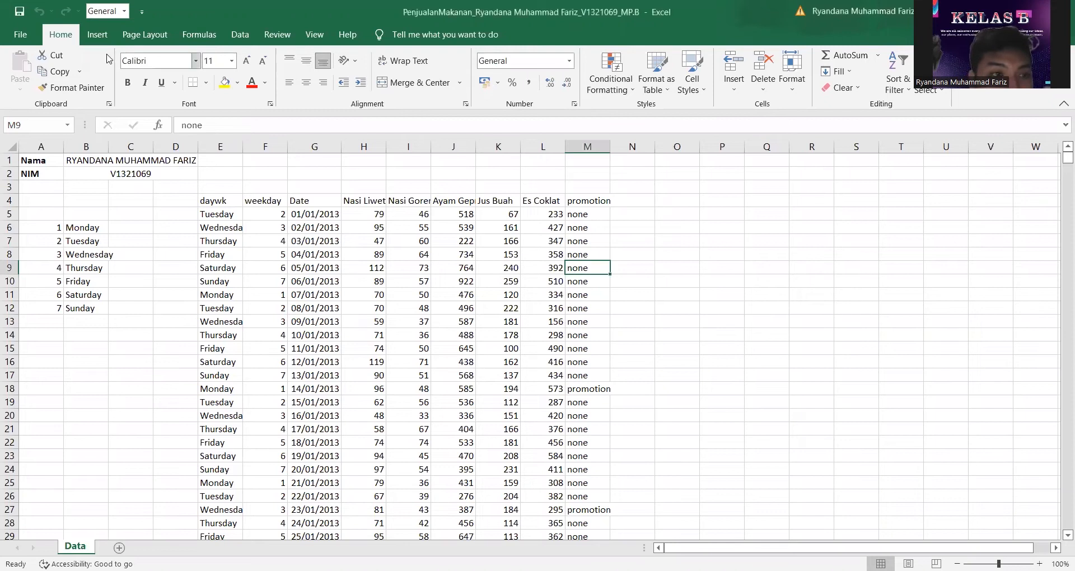
left_click(100, 35)
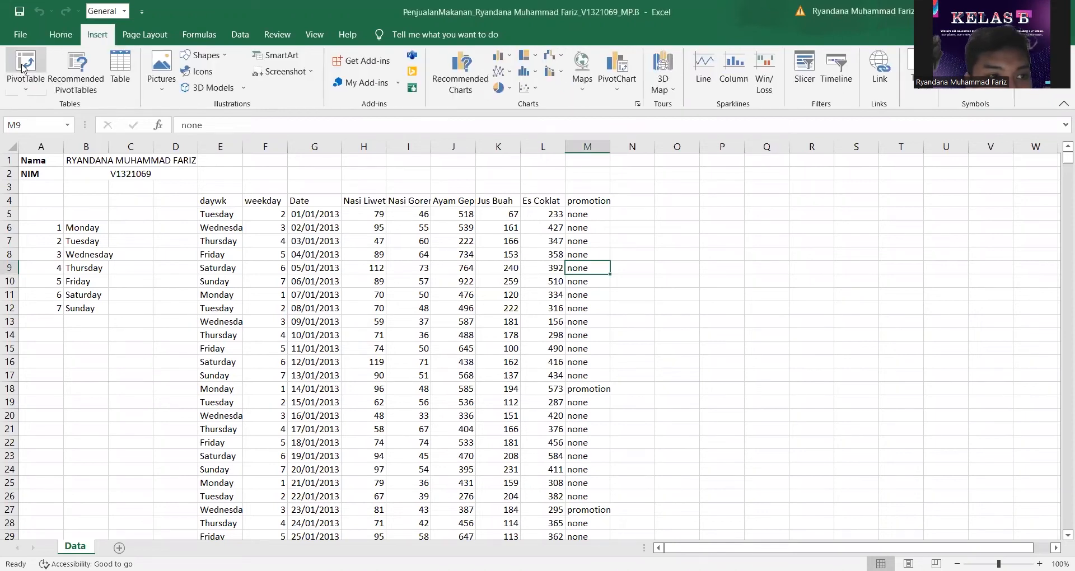
left_click(25, 70)
left_click(511, 460)
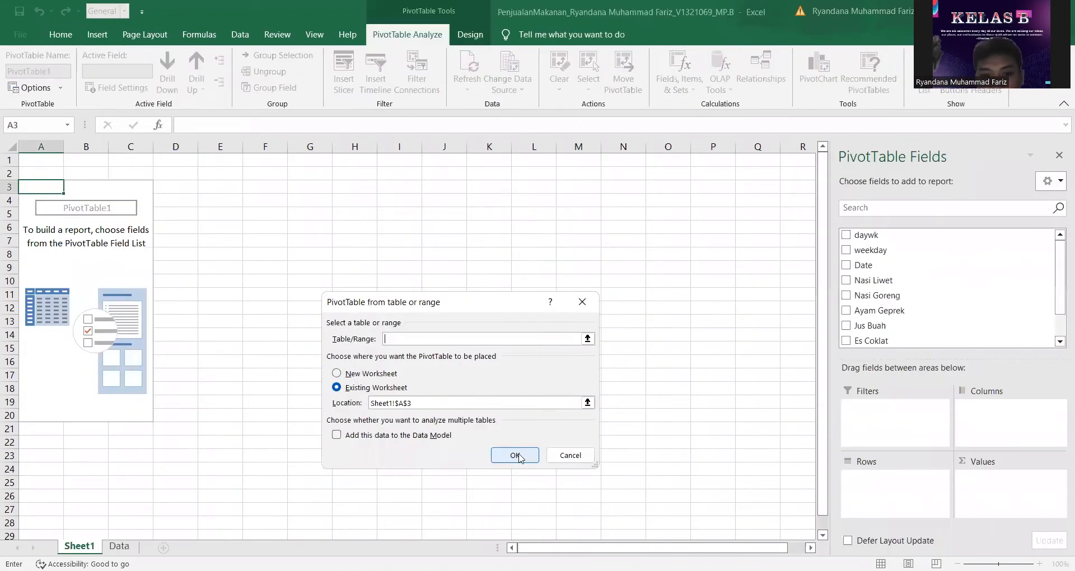
left_click(521, 458)
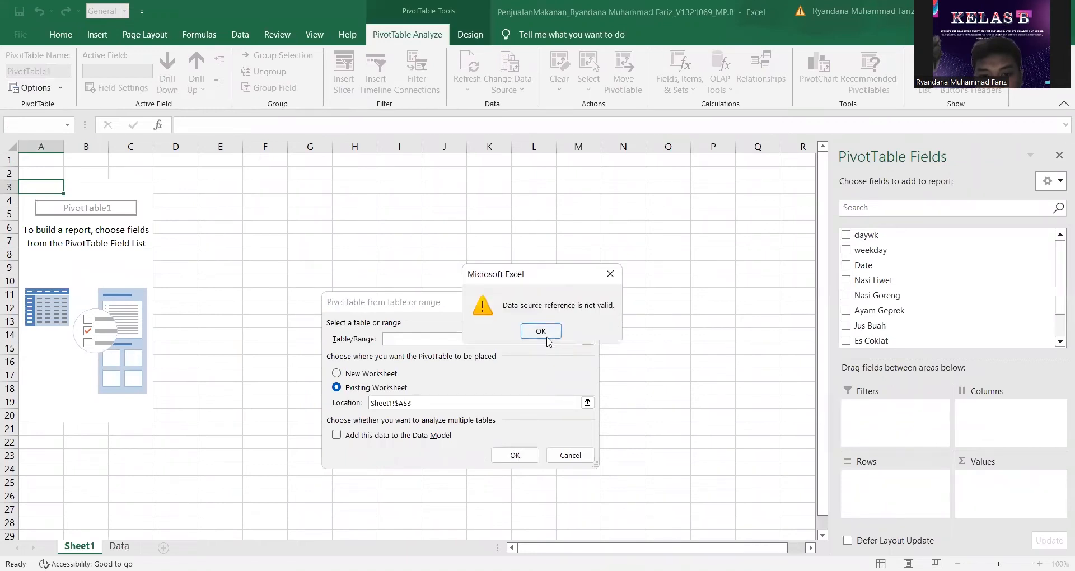
left_click(547, 336)
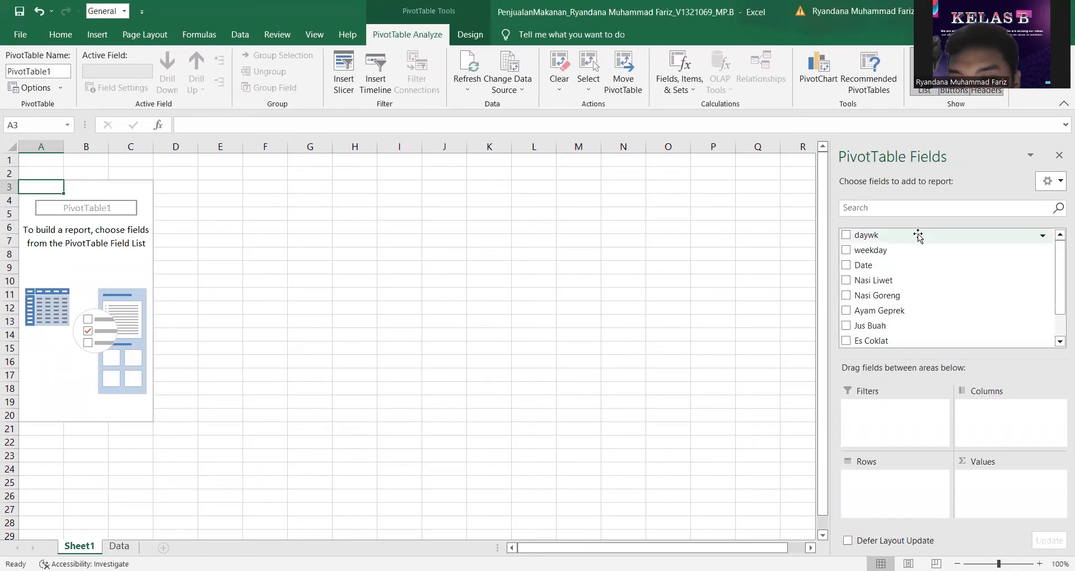
Lay out the PivotTable with daywk as rows and Nasi Liwet, Nasi Goreng, Ayam Geprek, Jus Buah and Es Coklat as summed values
left_click_drag(921, 238, 891, 487)
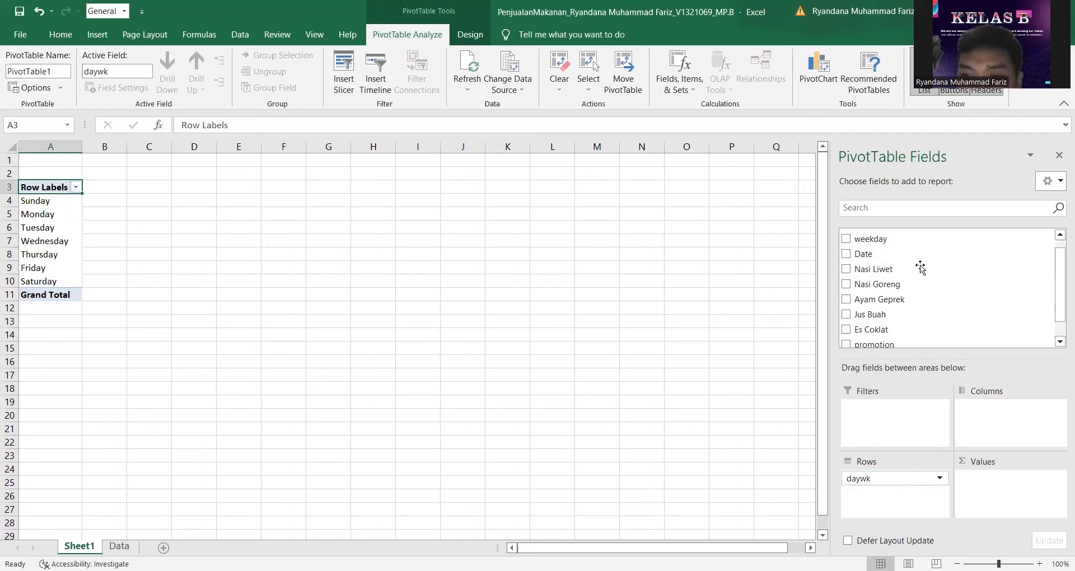
left_click(846, 269)
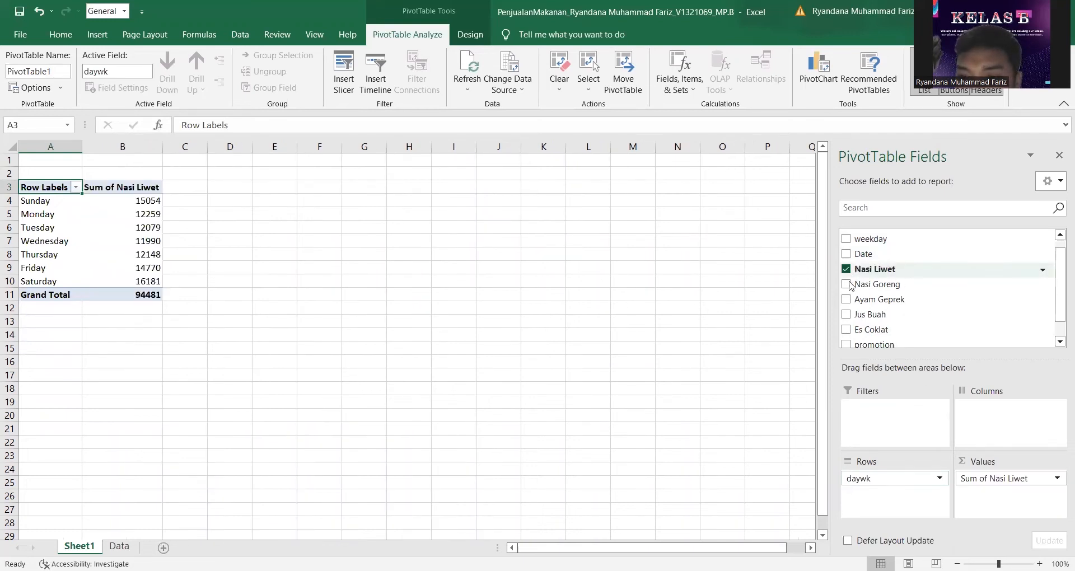
left_click(847, 285)
left_click(847, 300)
left_click(847, 315)
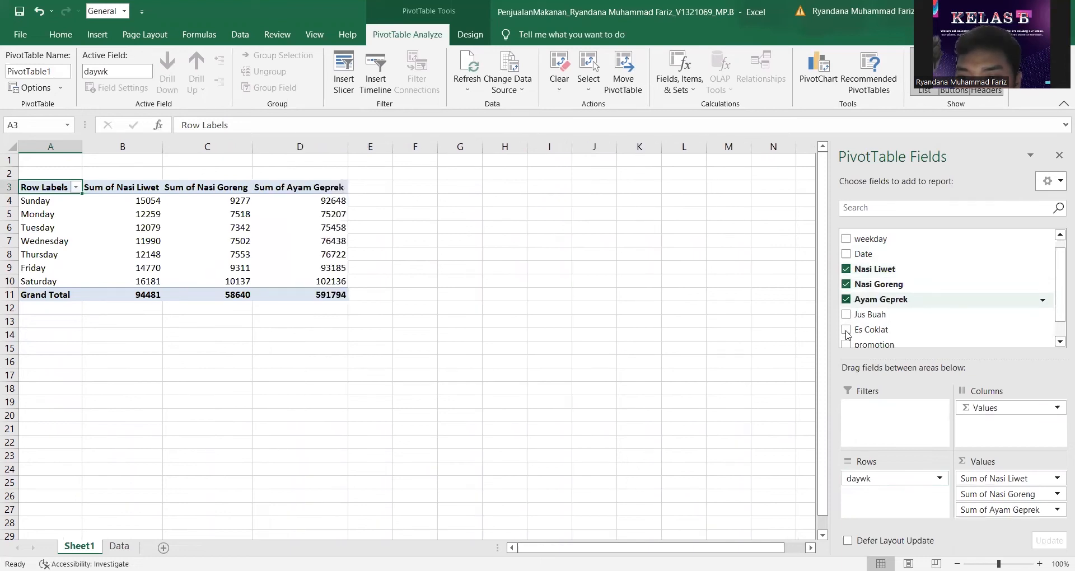
left_click(846, 330)
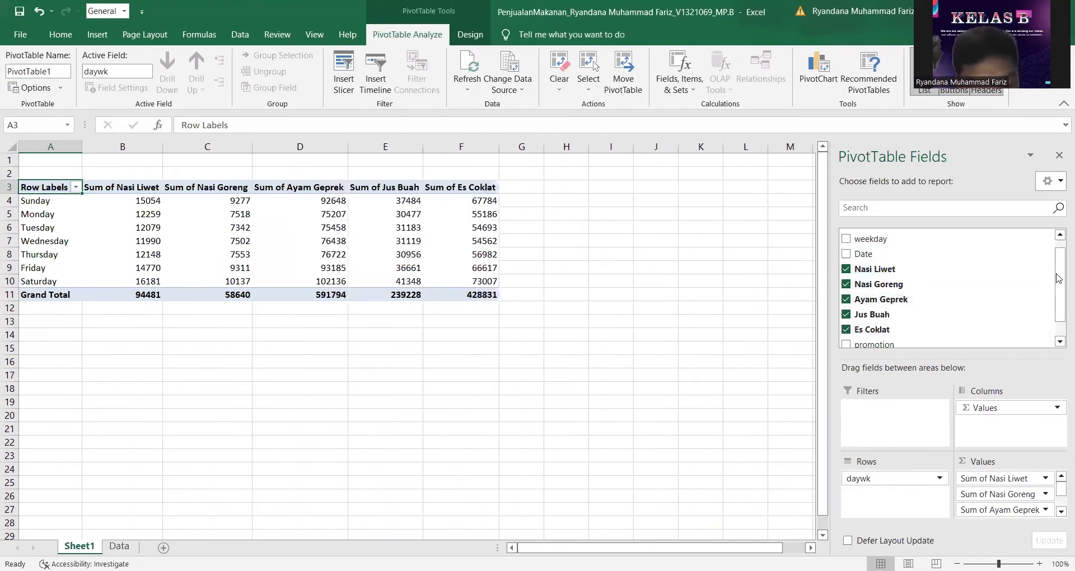
Summarize the Nasi Liwet values by Average in the weekday PivotTable
mouse_move(1058, 278)
left_mouse_down()
mouse_move(1059, 303)
mouse_move(1058, 275)
left_mouse_up()
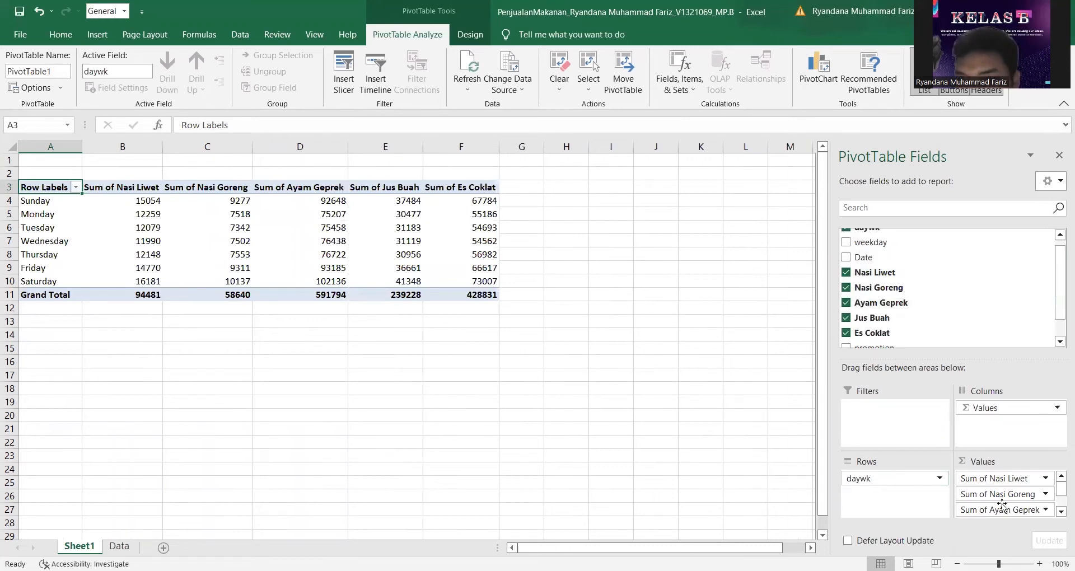
left_click(1046, 479)
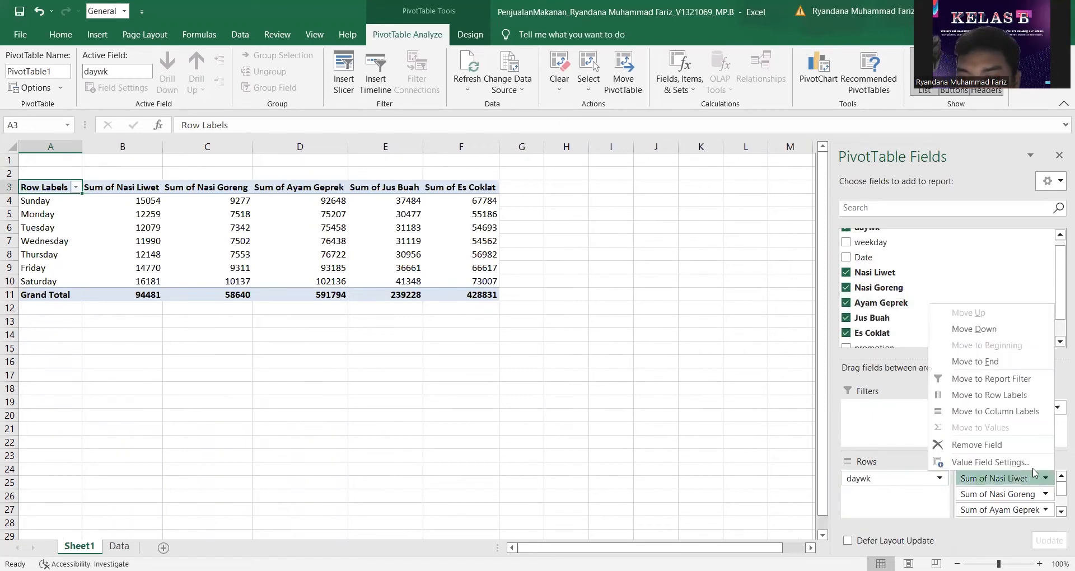
left_click(1020, 463)
left_click(421, 390)
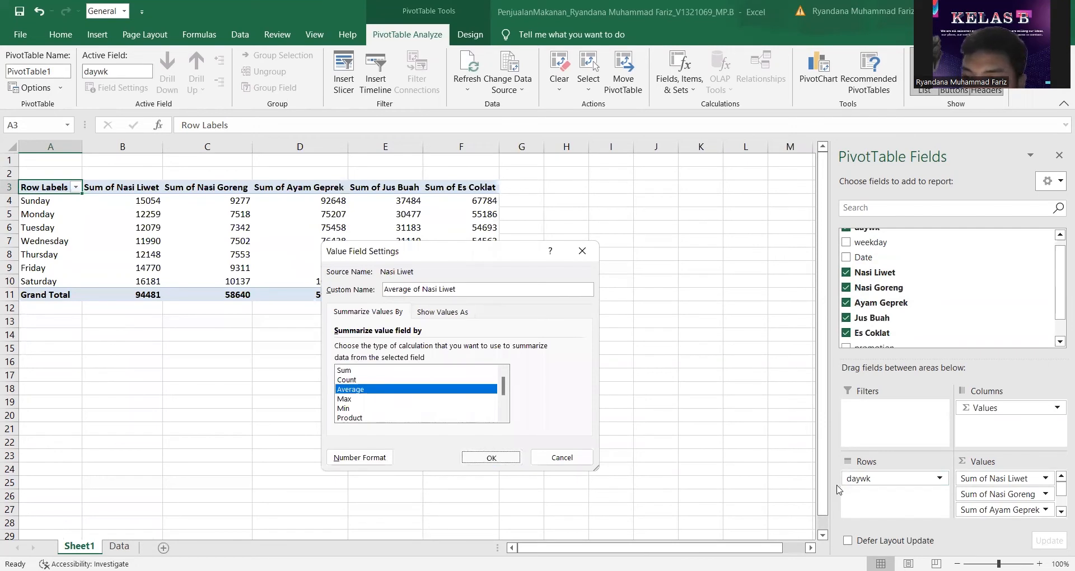
key("Return")
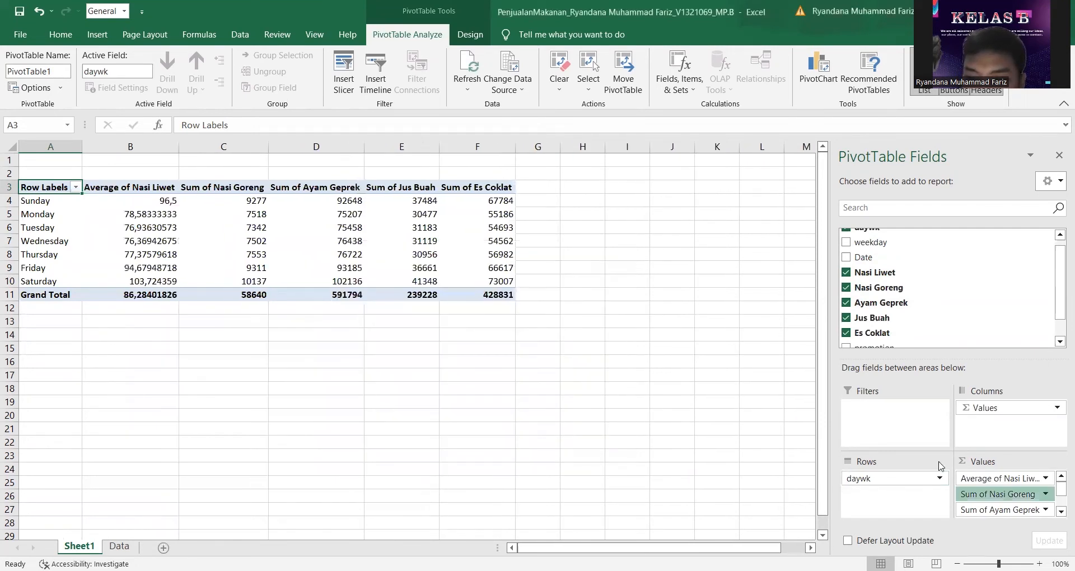
Switch the Nasi Goreng value field in the weekday PivotTable from Sum to Average
left_click(1045, 494)
key("Down")
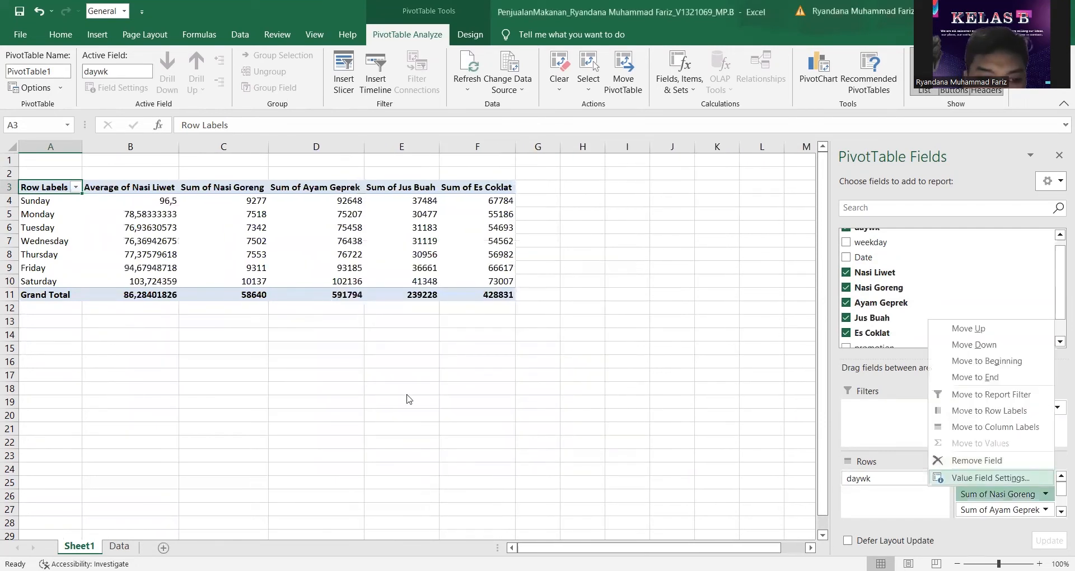
key("Return")
key("Down")
key("Down")
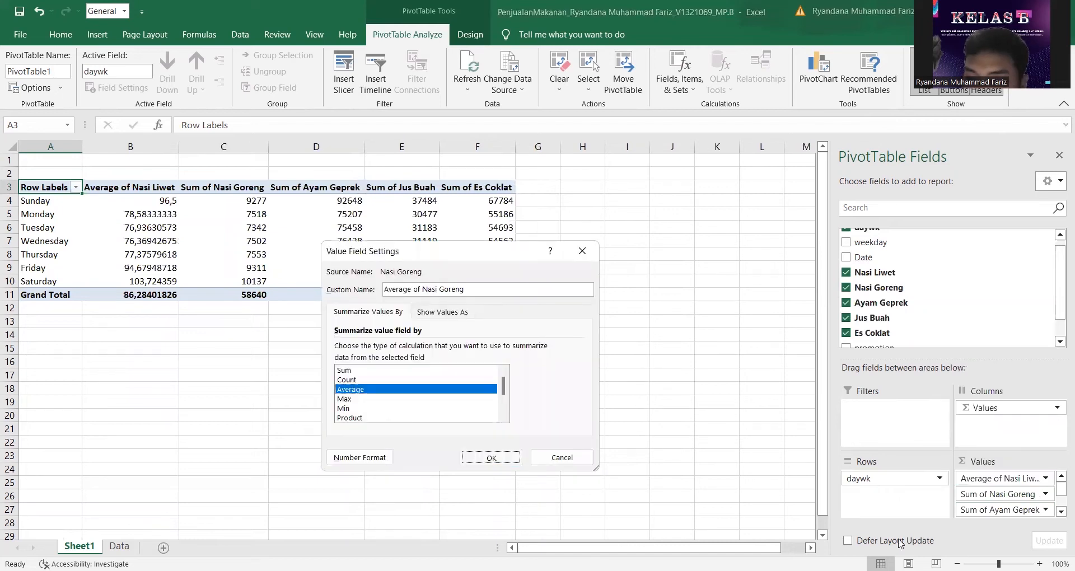
key("Return")
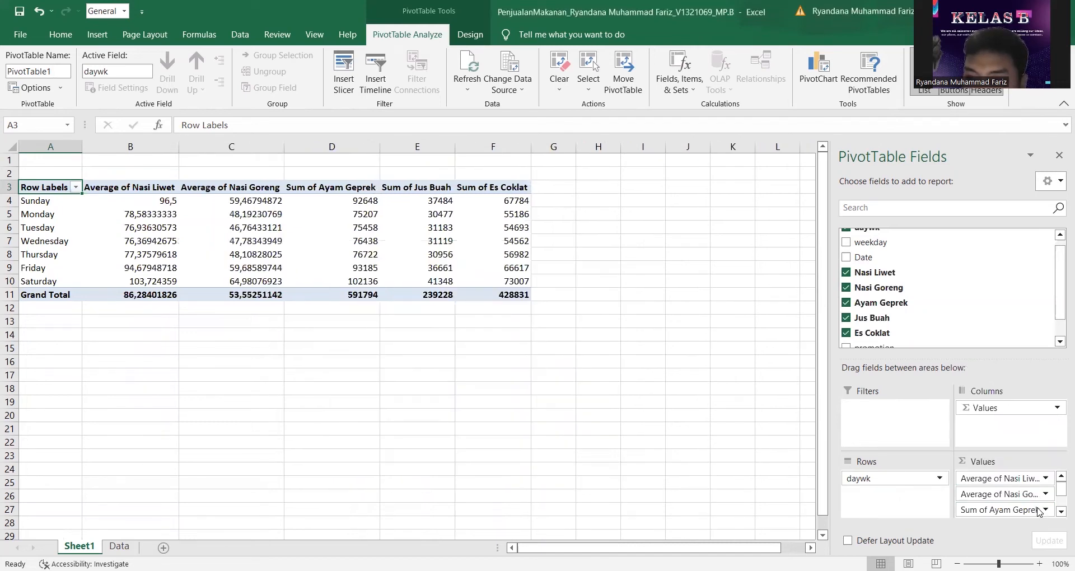
Set the Ayam Geprek value field in the weekday PivotTable to calculate Average
left_click(1045, 510)
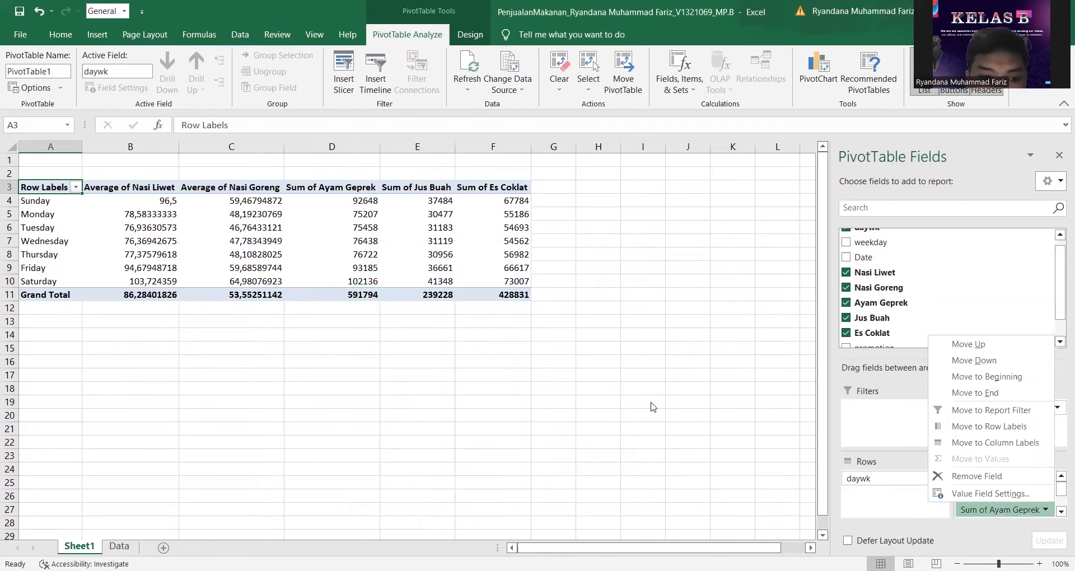
key("Up")
key("Return")
key("Down")
key("Down")
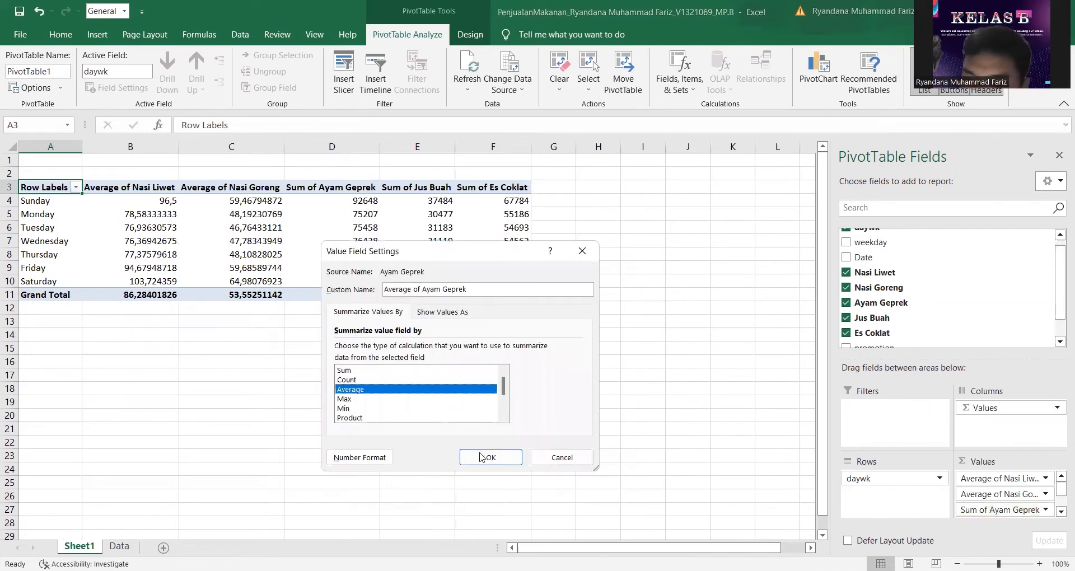
key("Return")
Change the Jus Buah value field in the weekday PivotTable to summarize by Average
scroll(1060, 496, "down", 2)
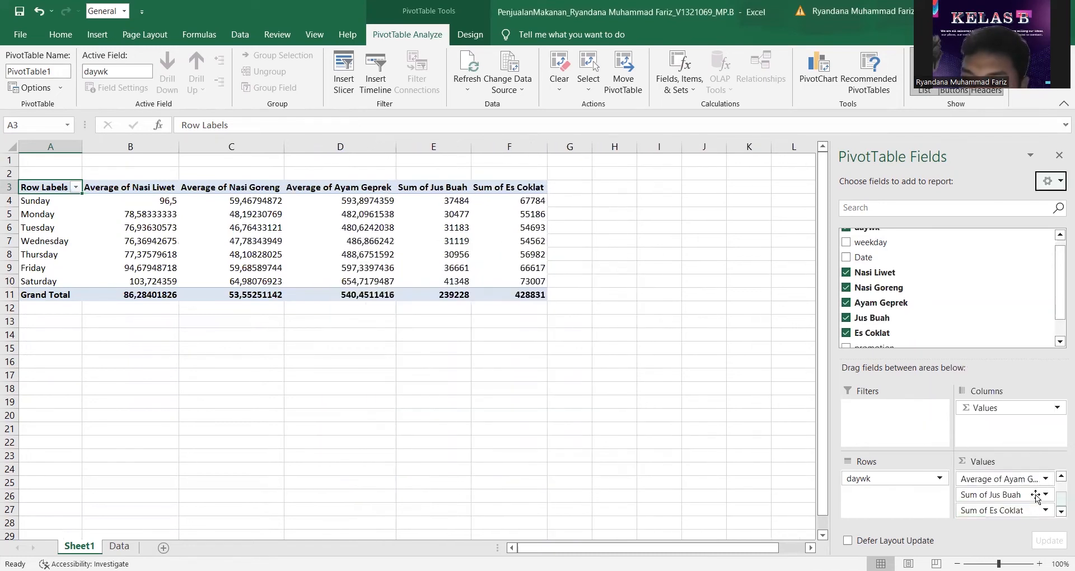
left_click(1045, 495)
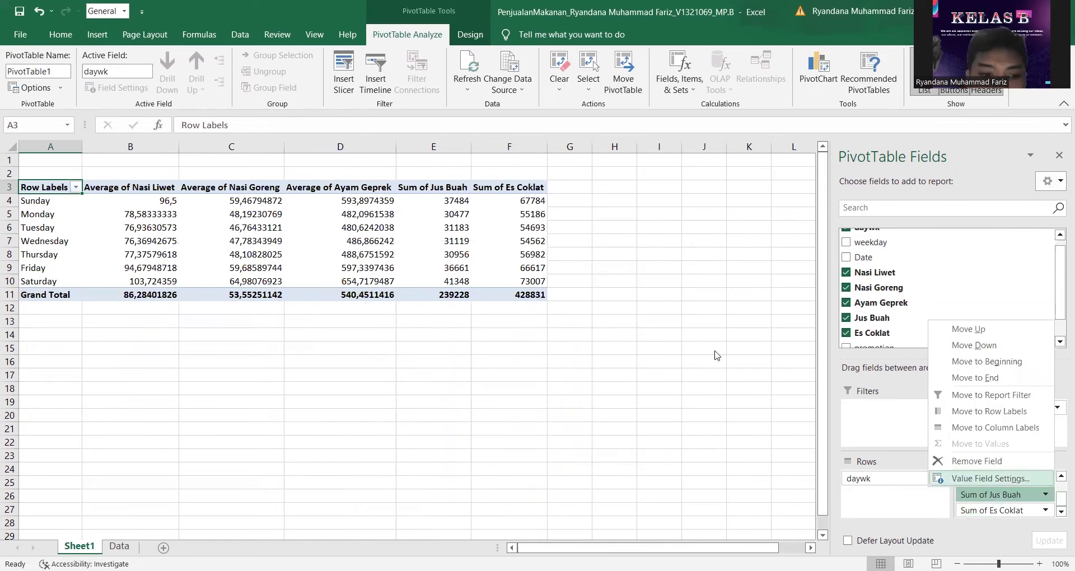
key("Return")
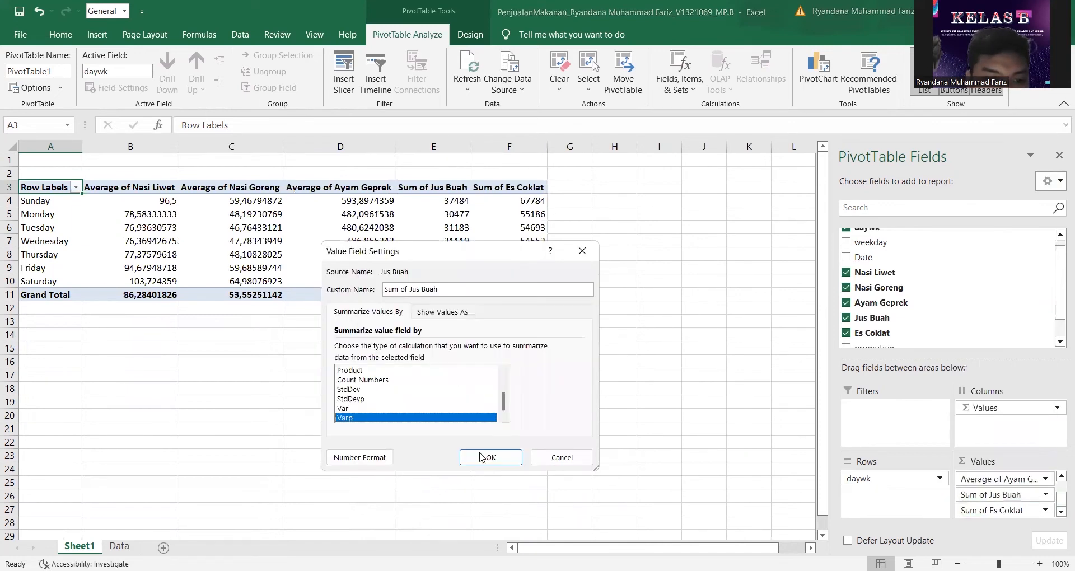
left_click(482, 398)
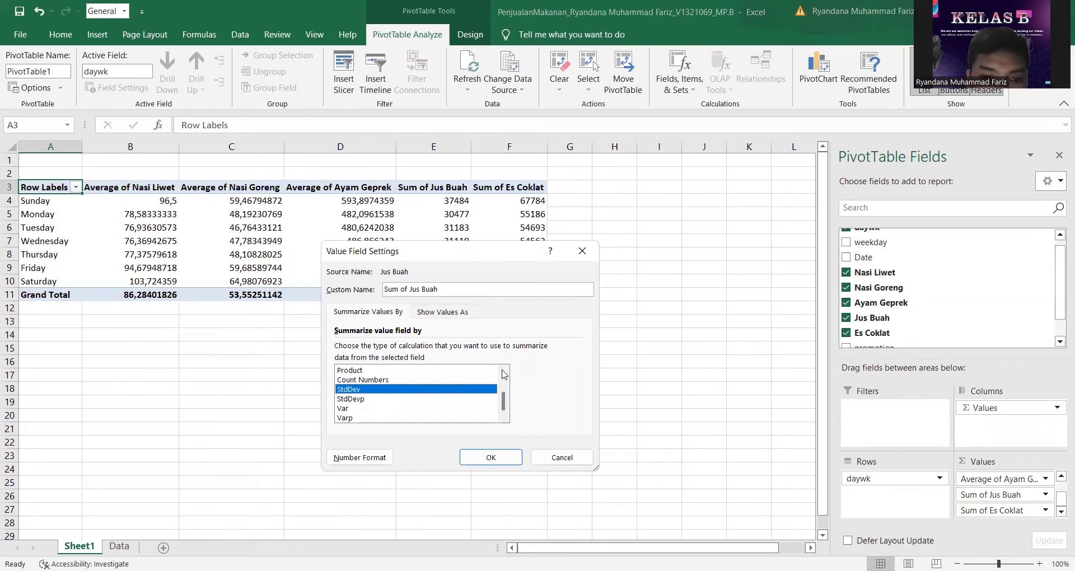
scroll(487, 390, "up", 2)
left_click(480, 391)
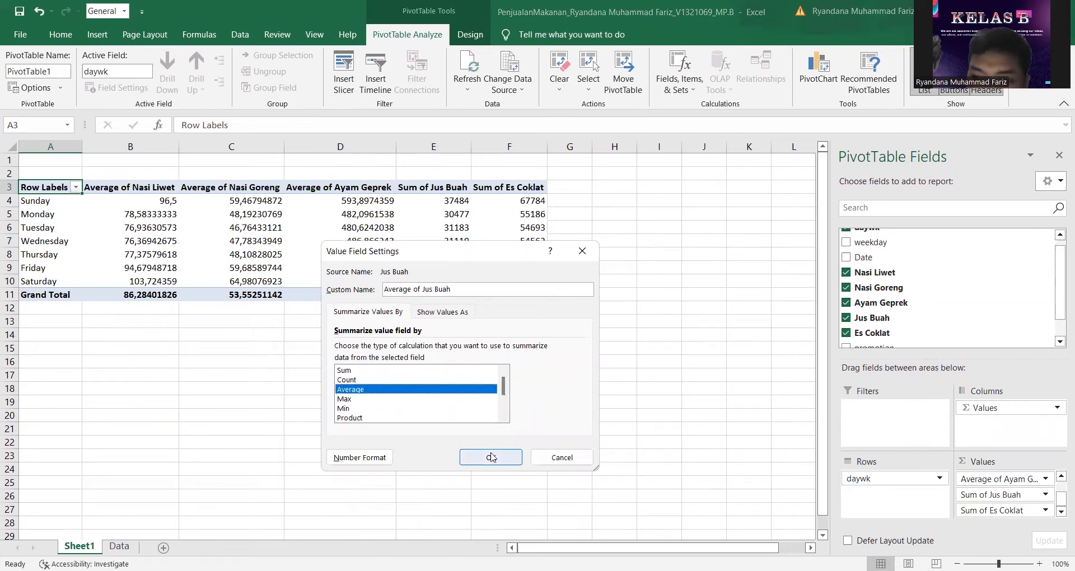
left_click(491, 458)
Change the Es Coklat value field in the weekday PivotTable to summarize by Average
left_click(975, 511)
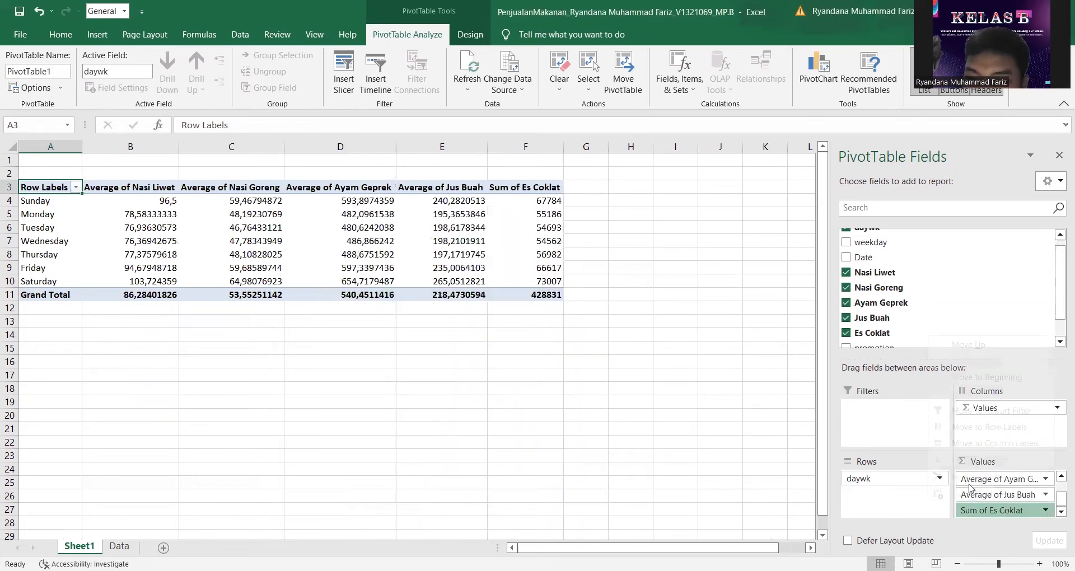
left_click(967, 494)
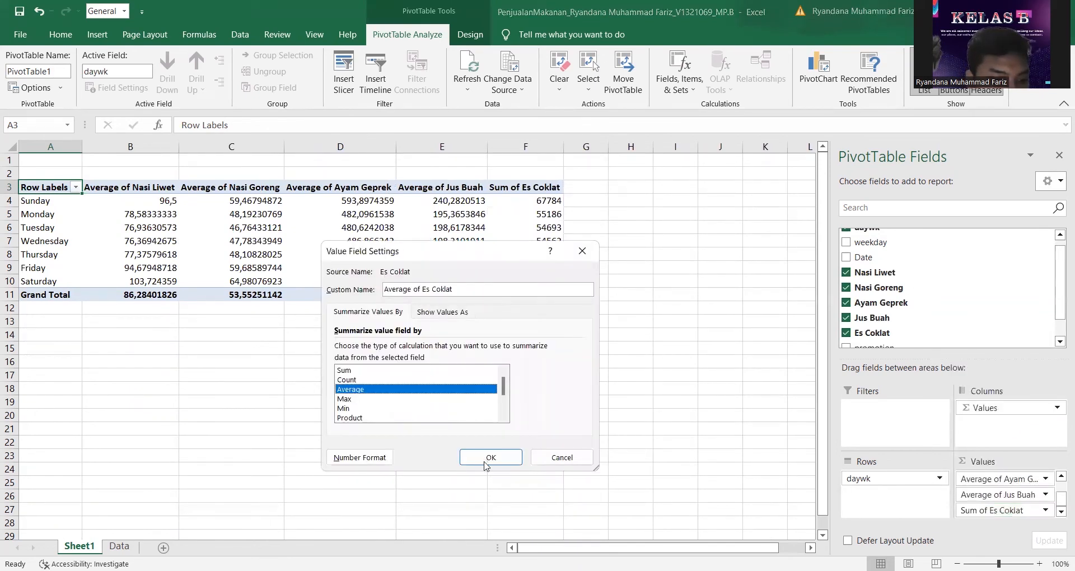
left_click(477, 466)
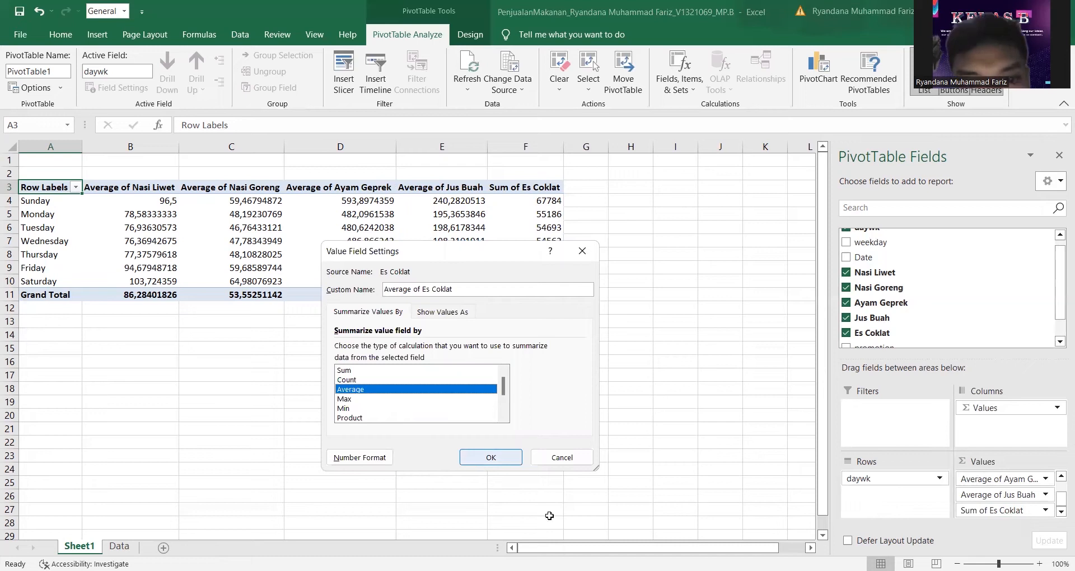
Insert a PivotChart of the weekday averages from the PivotTable and reposition it on the worksheet
left_click(819, 79)
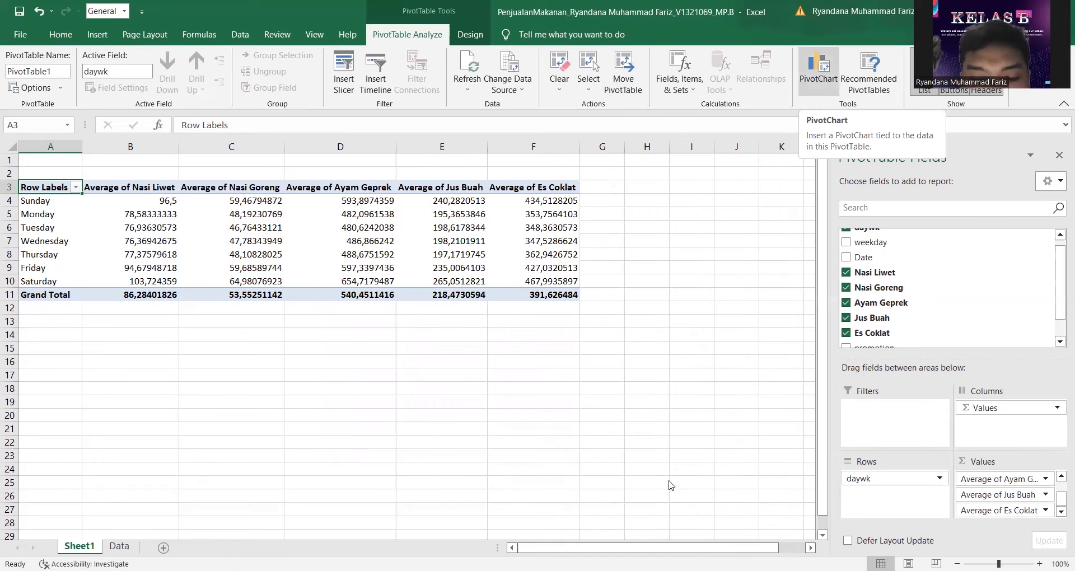
double_click(454, 276)
left_click_drag(469, 283, 430, 342)
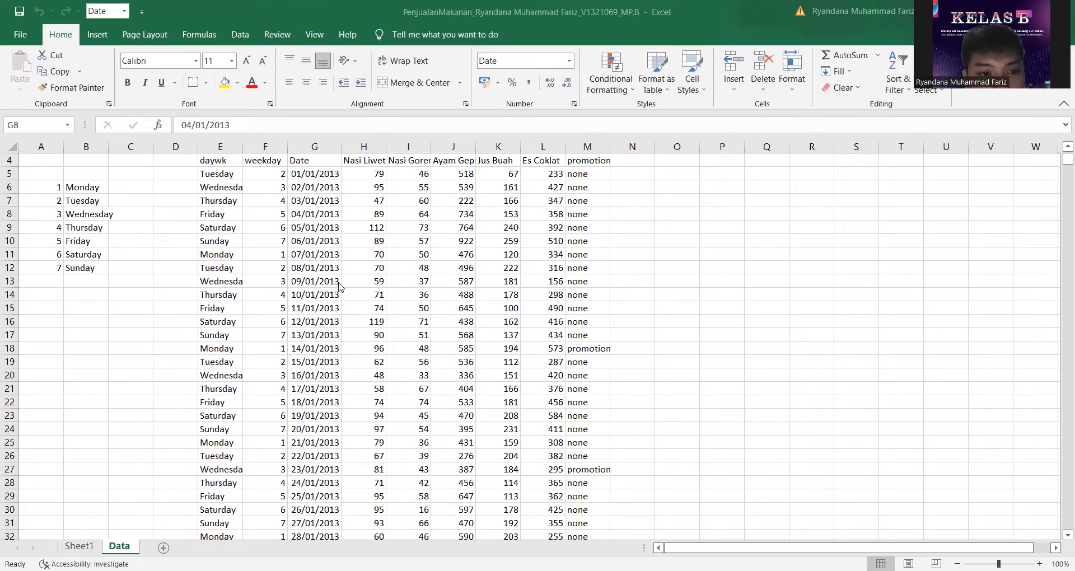
Insert another PivotTable on a new worksheet from the daily food sales table on the Data sheet
left_click(99, 35)
left_click(26, 66)
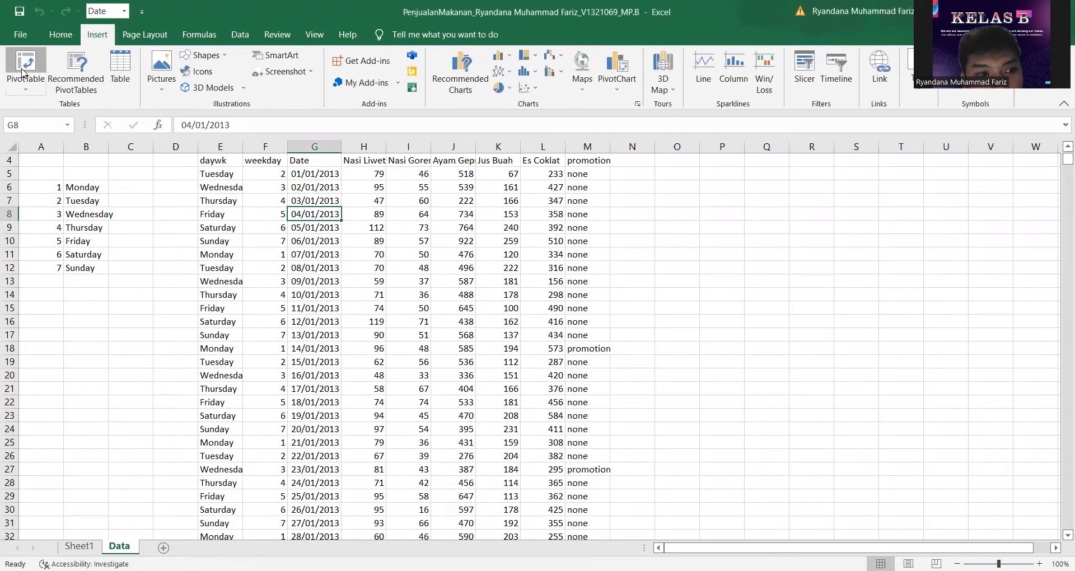
left_click(515, 454)
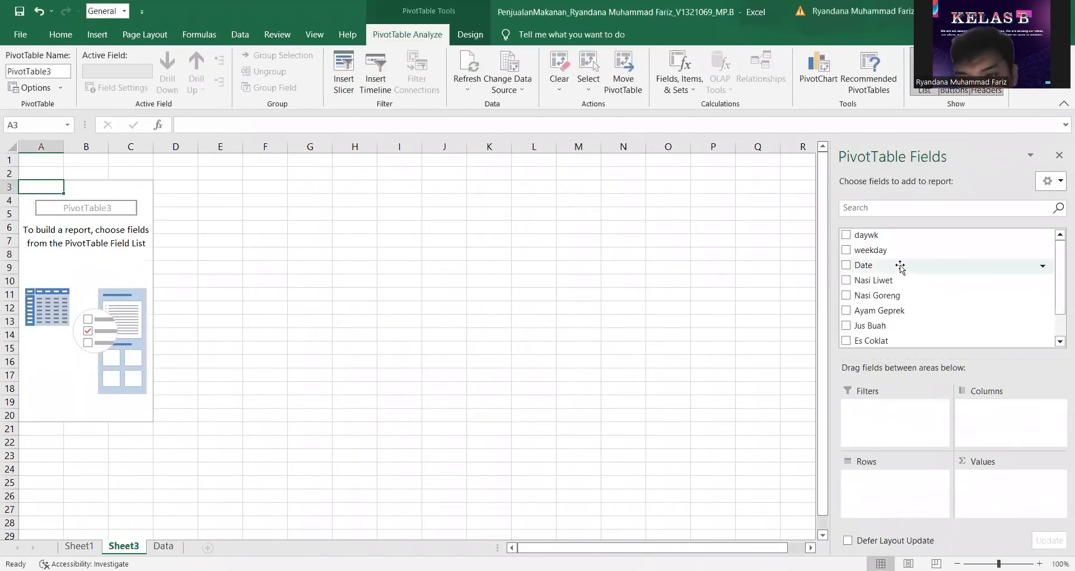
Lay out the new PivotTable with Date as rows and Nasi Liwet, Nasi Goreng, Ayam Geprek, Jus Buah and Es Coklat as summed values
left_click_drag(900, 264, 899, 476)
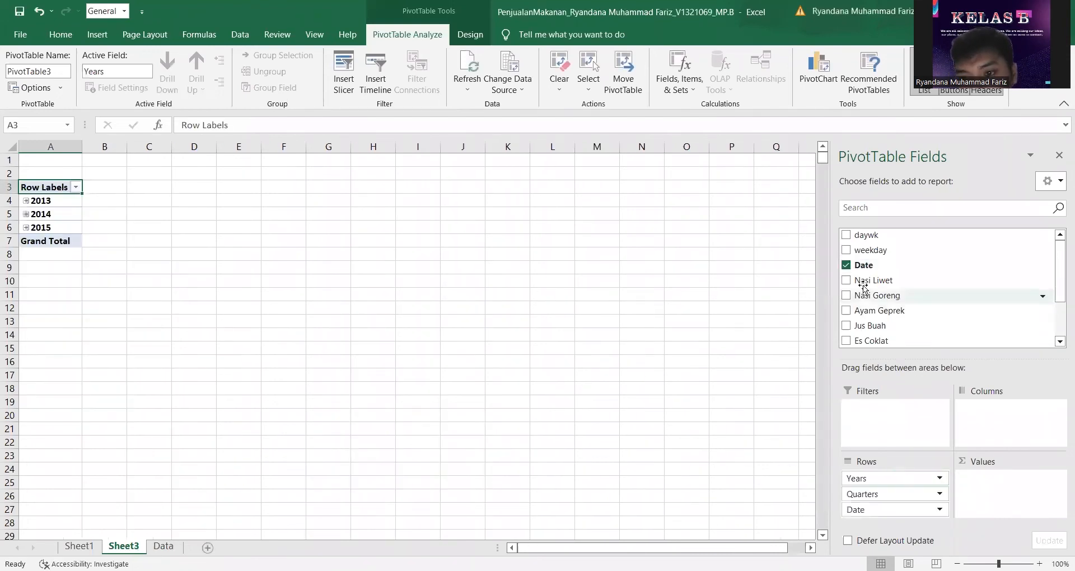
left_click(846, 280)
left_click(846, 295)
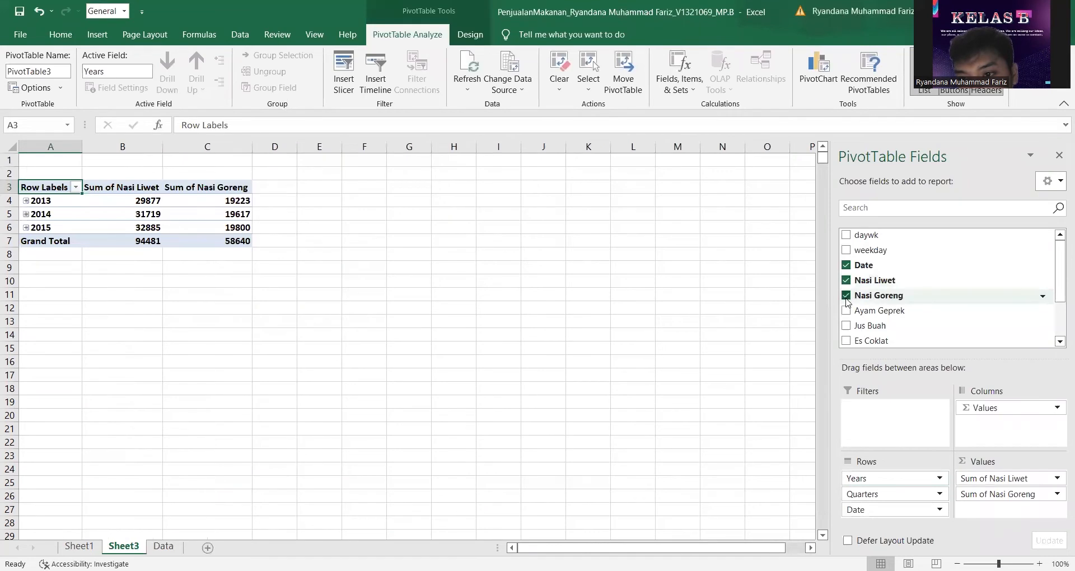
left_click(846, 310)
left_click(846, 325)
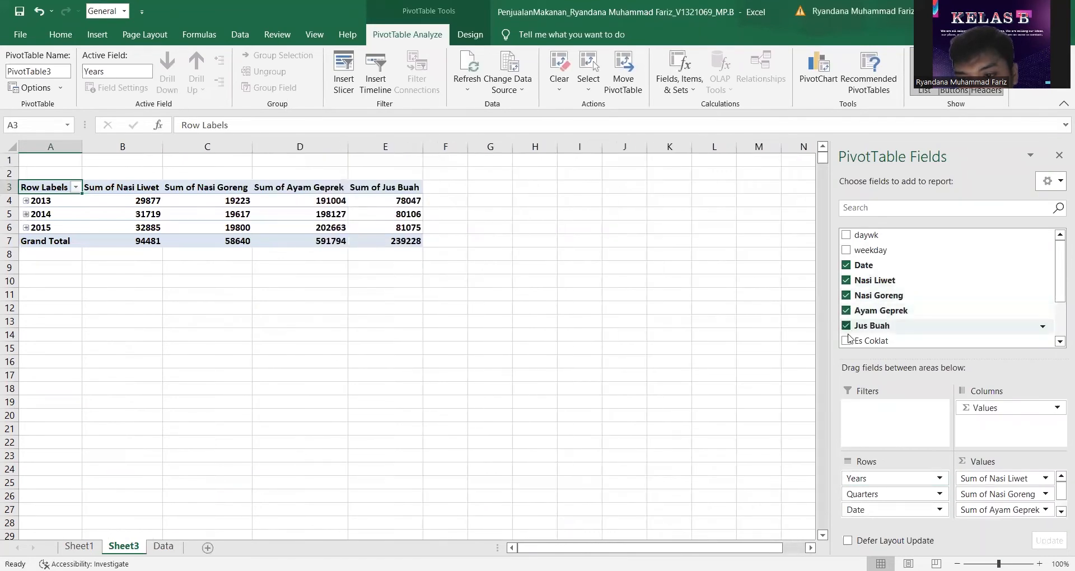
left_click(847, 326)
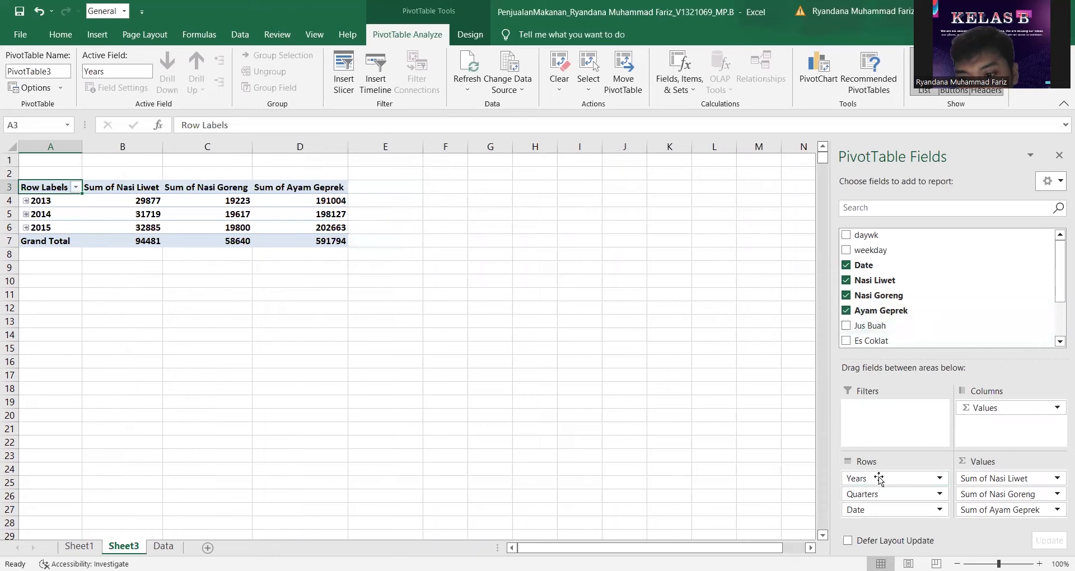
left_click(846, 325)
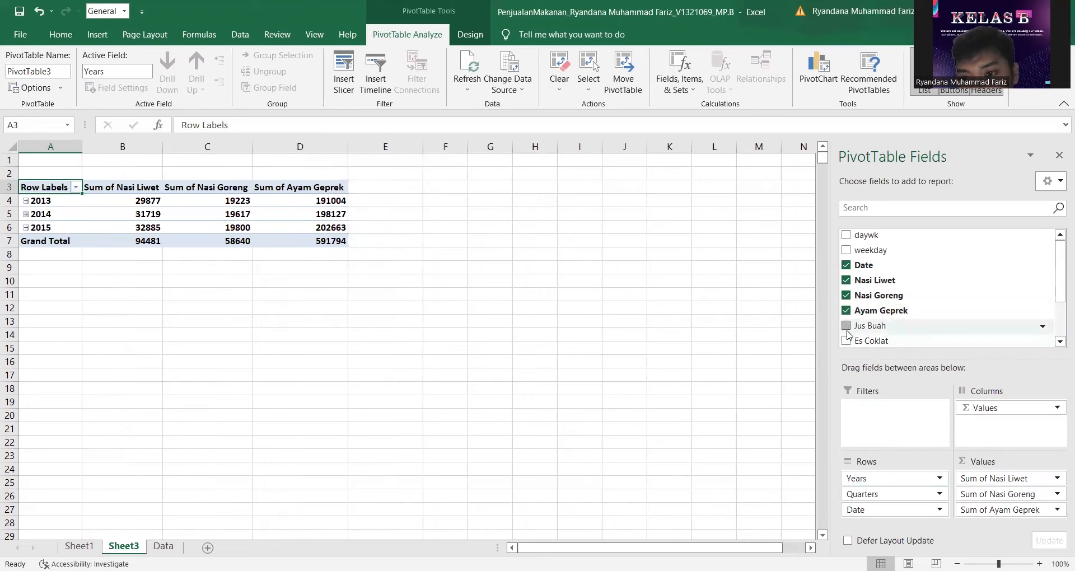
left_click(847, 340)
Remove the Quarters and Years fields from the PivotTable so the rows are grouped by month only
left_click_drag(1060, 299, 1060, 331)
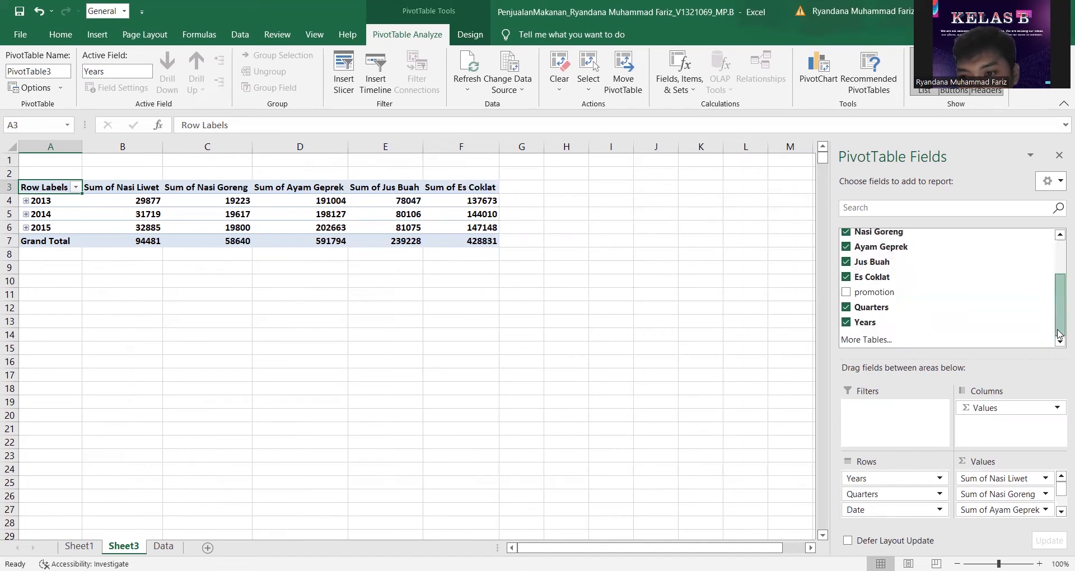
left_click(846, 307)
left_click(846, 322)
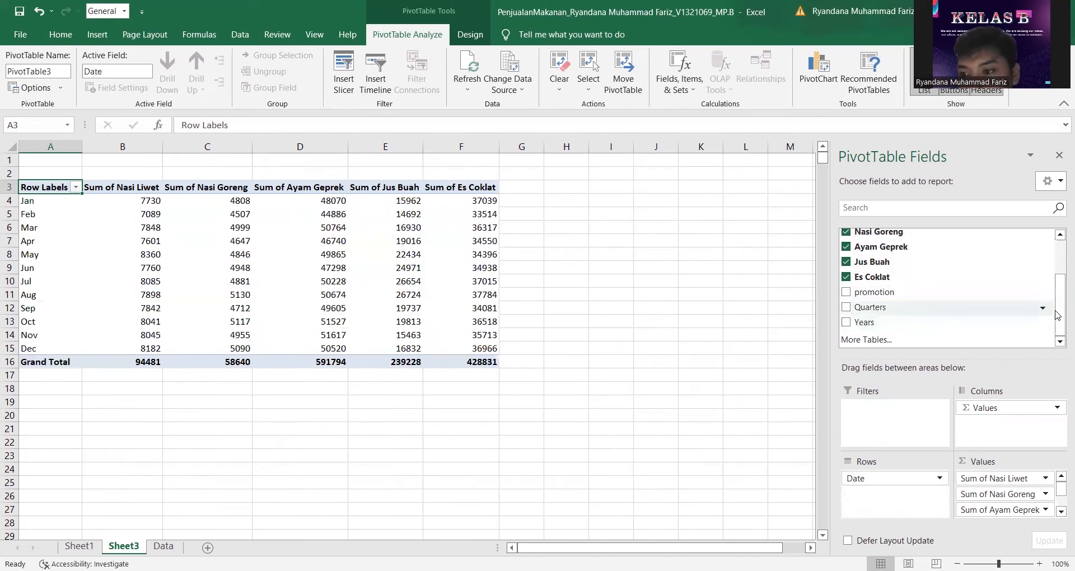
left_click_drag(1060, 309, 1060, 293)
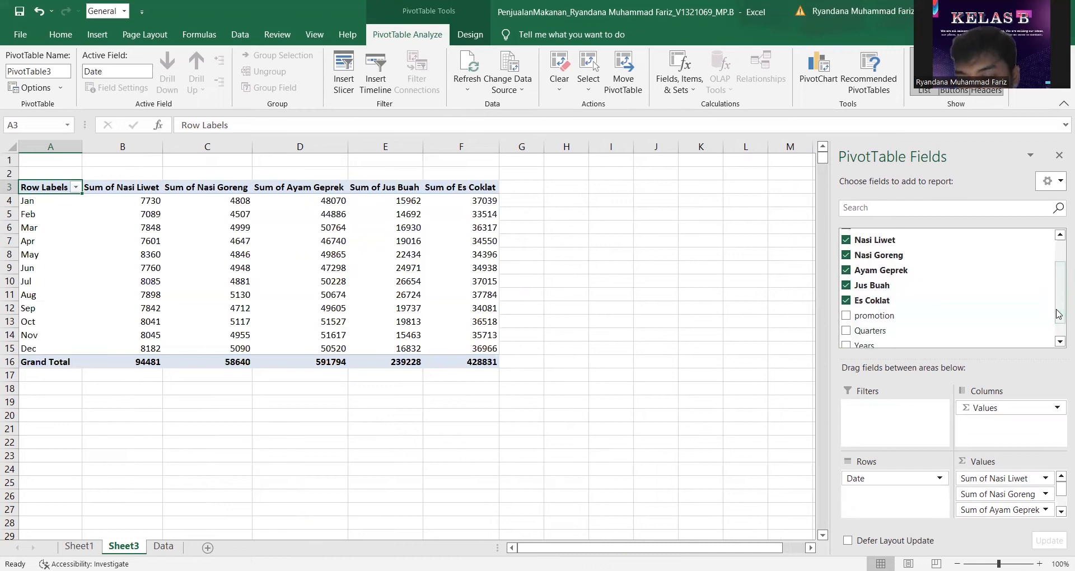
Summarize the Nasi Liwet values by Average in the monthly PivotTable
left_click(1029, 483)
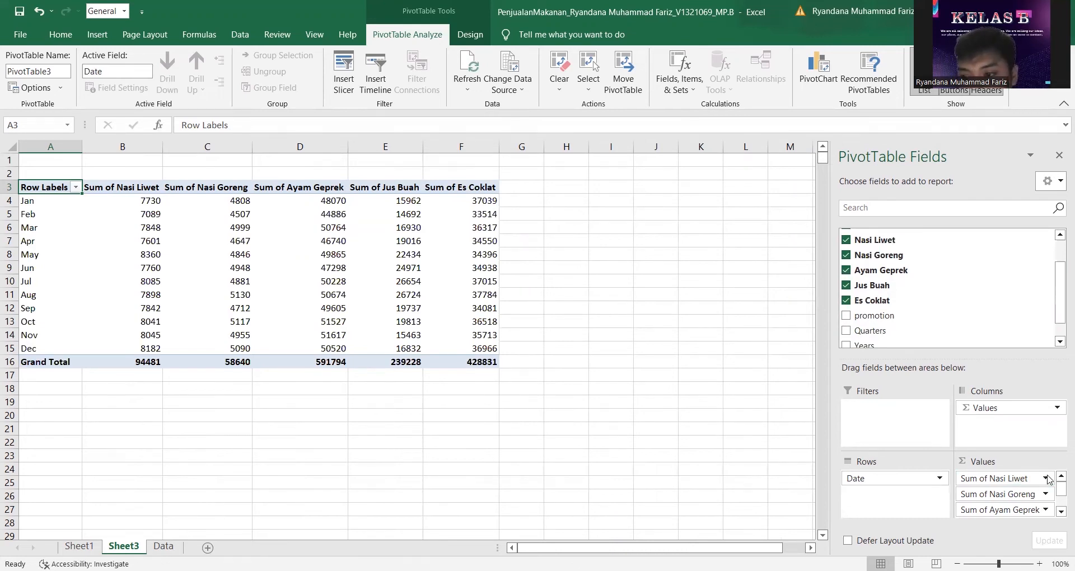
left_click(1045, 479)
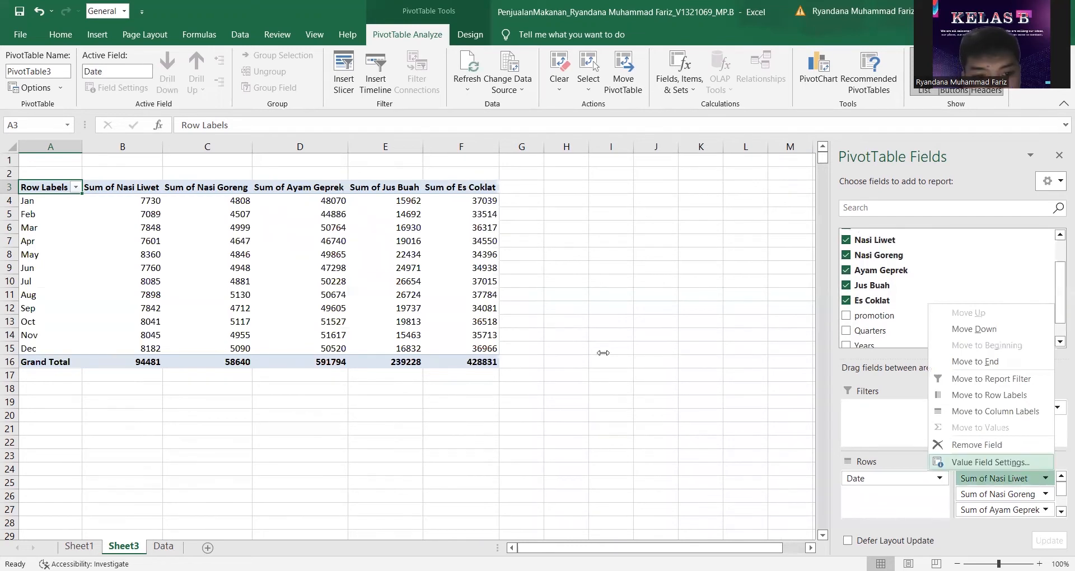
left_click(991, 462)
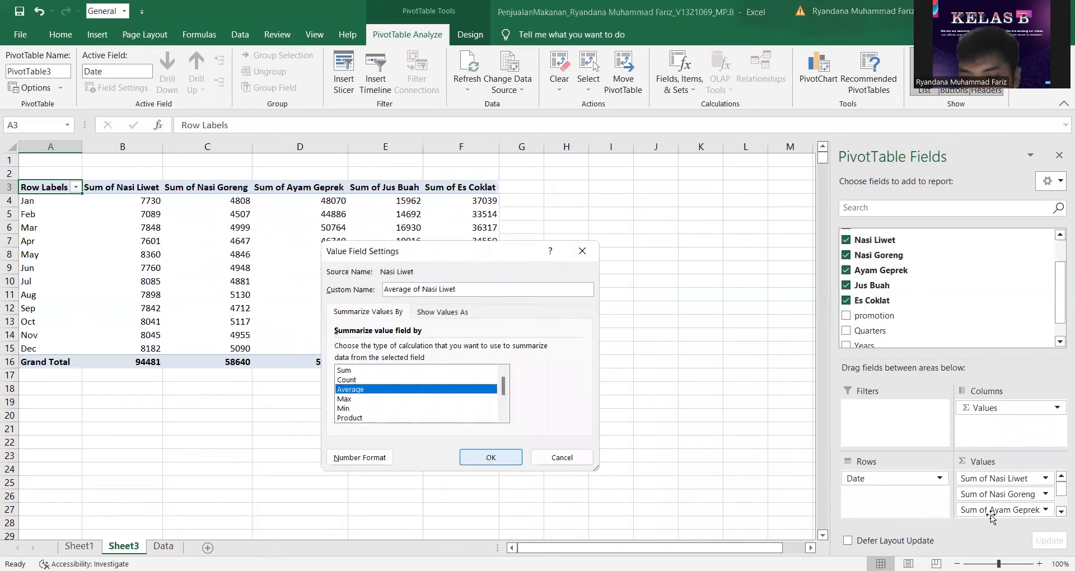
key("Return")
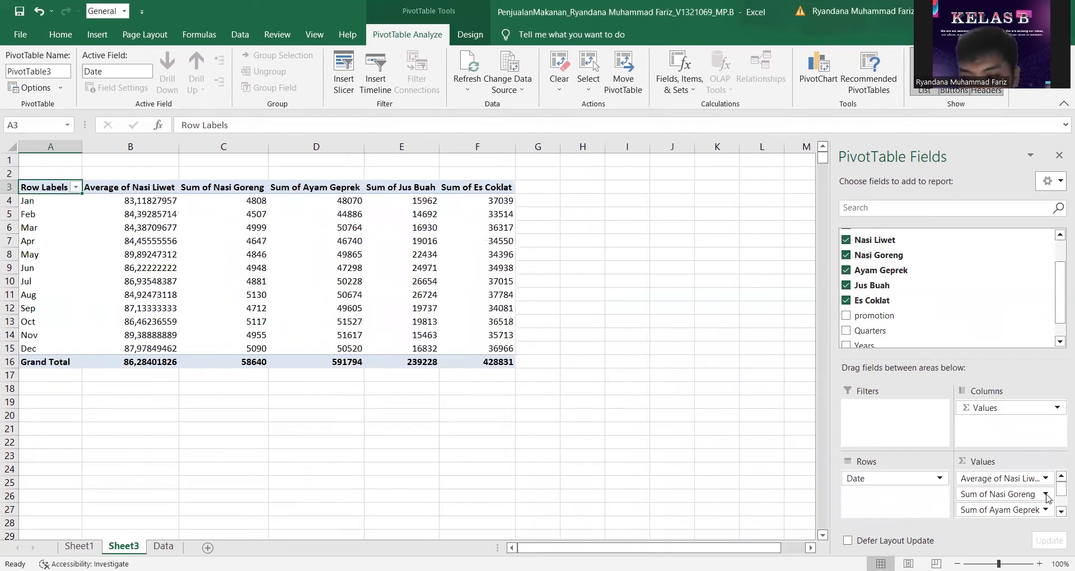
Summarize the Nasi Goreng and Ayam Geprek values by Average in the monthly PivotTable
left_click(1045, 494)
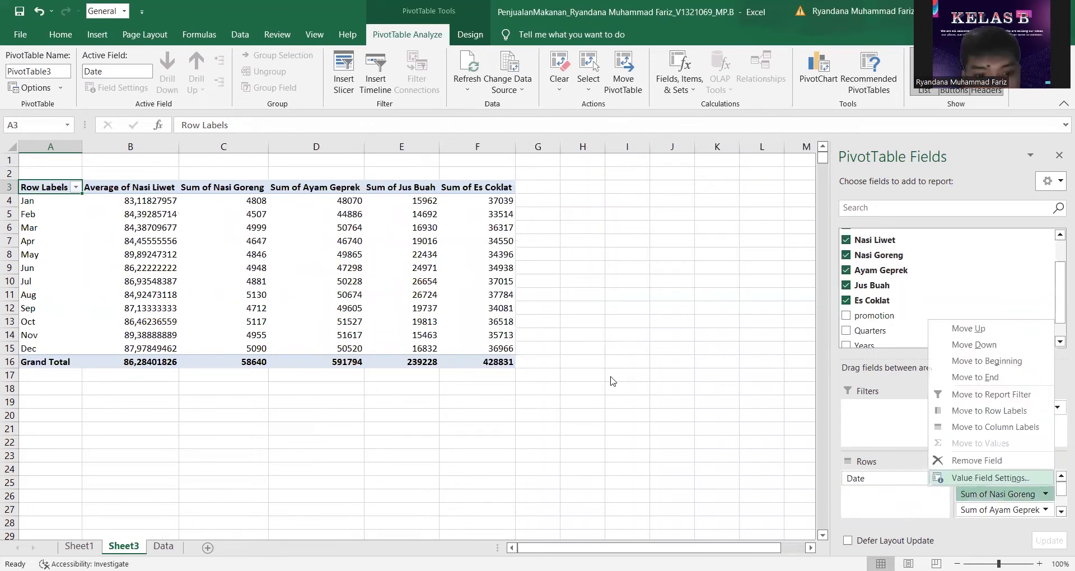
key("Return")
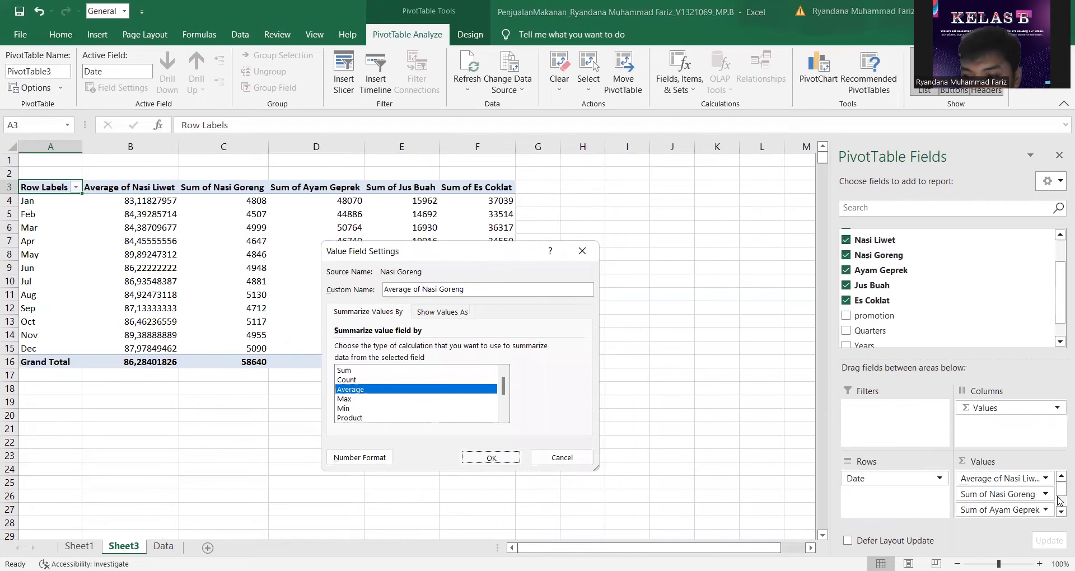
key("Return")
left_click(1039, 487)
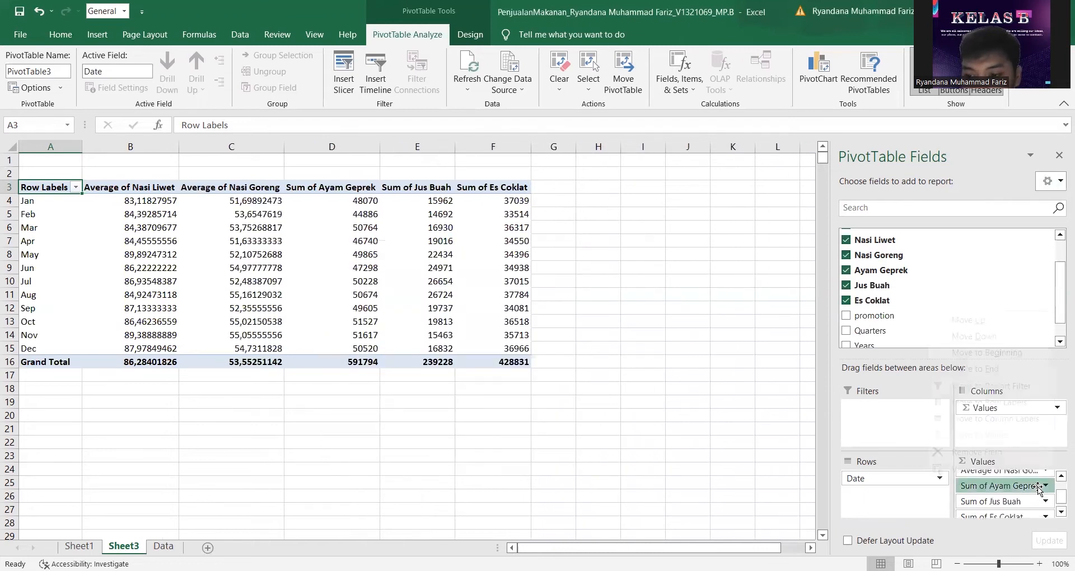
left_click(1039, 488)
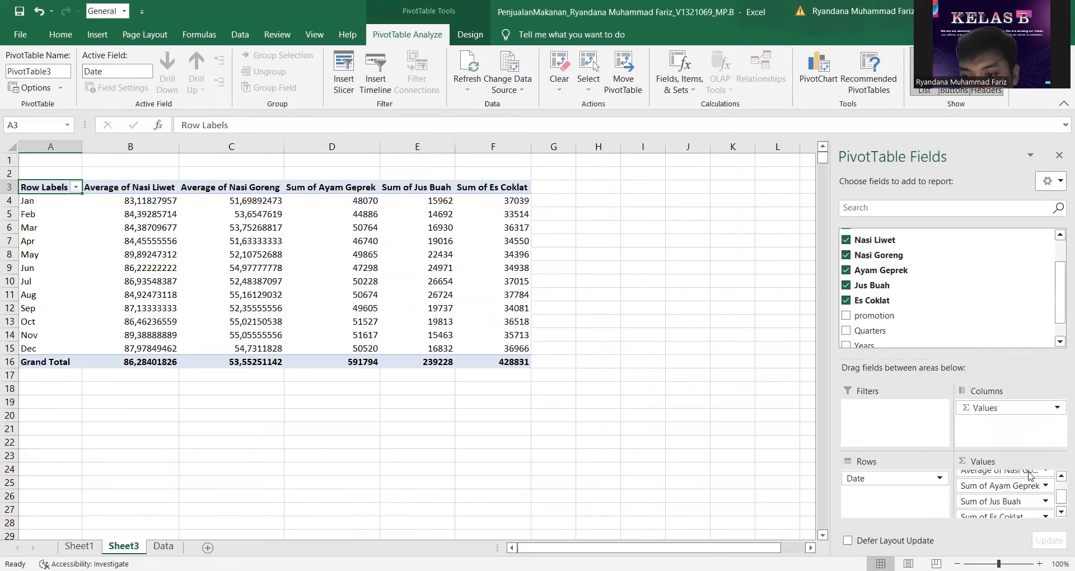
left_click(1026, 473)
left_click(483, 386)
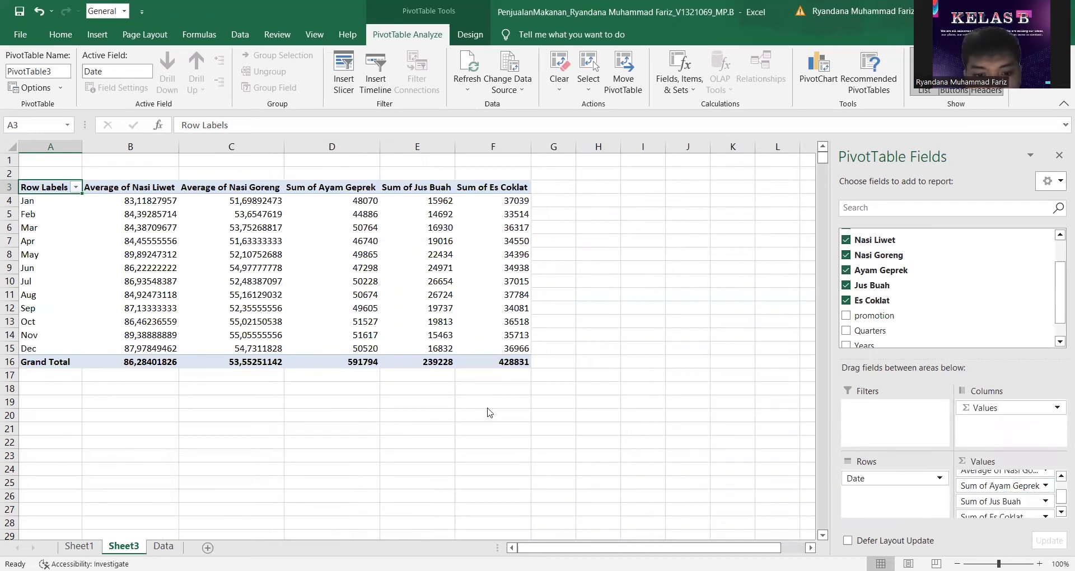
left_click(491, 458)
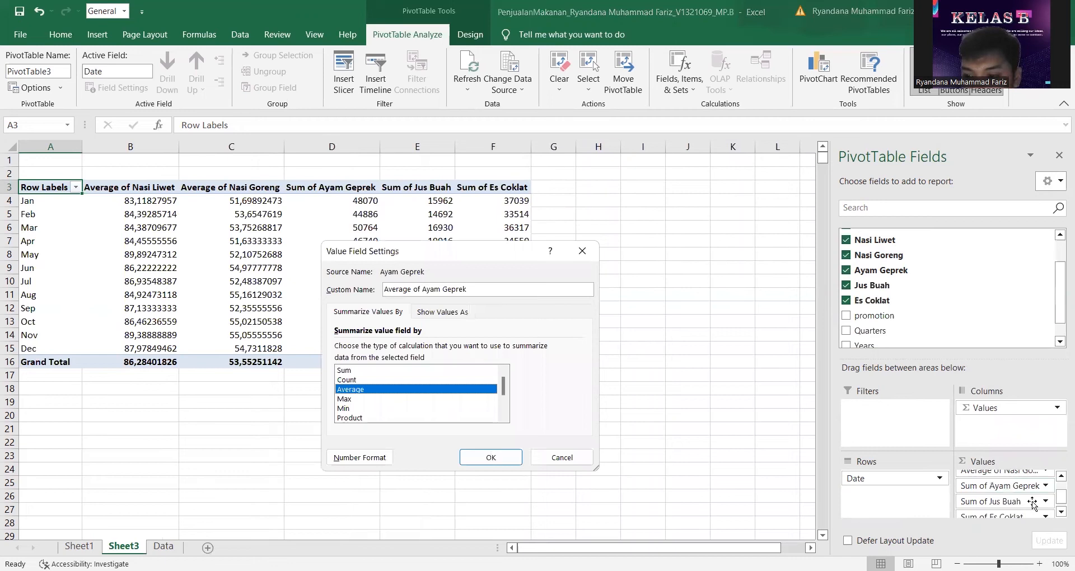
Summarize the Jus Buah and Es Coklat values by Average in the monthly PivotTable
left_click(1026, 495)
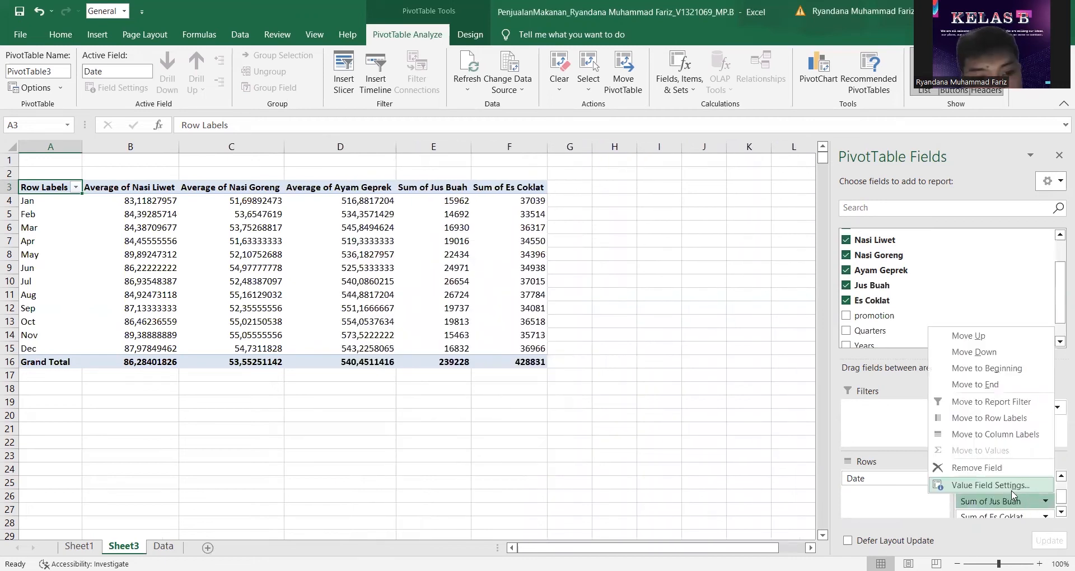
left_click(415, 389)
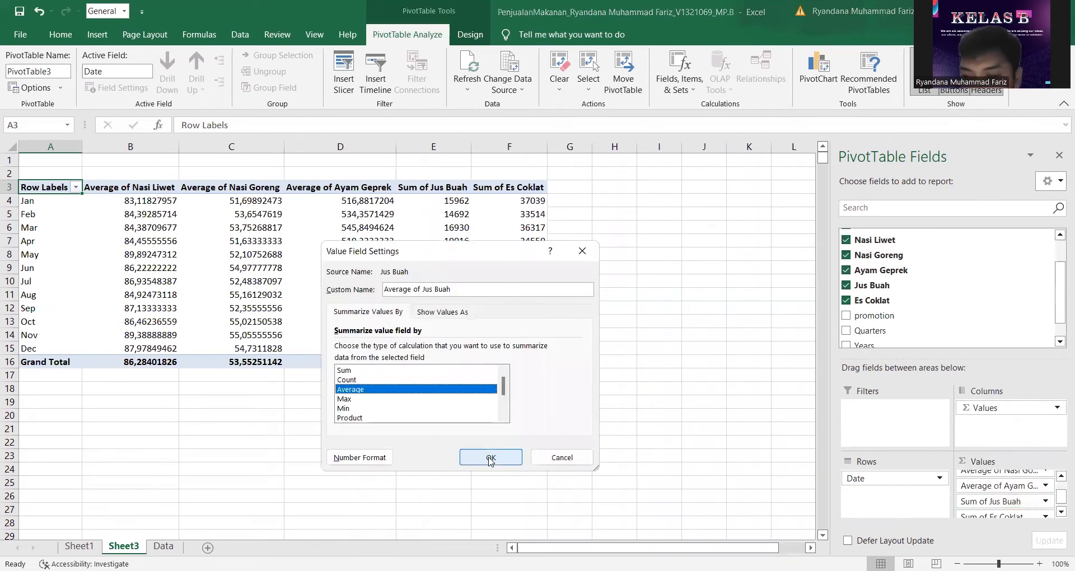
left_click(491, 458)
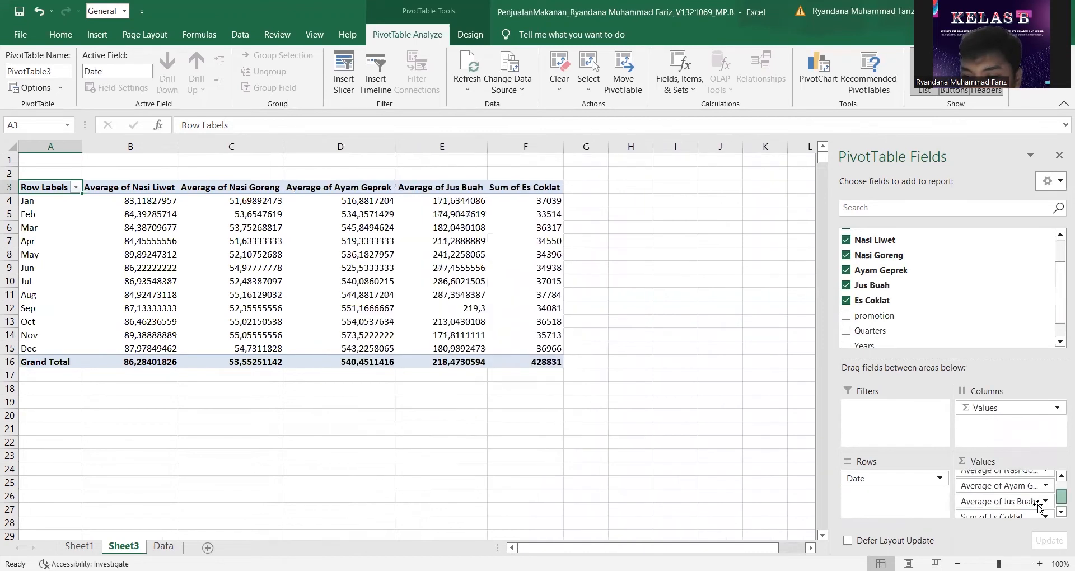
left_click(1040, 510)
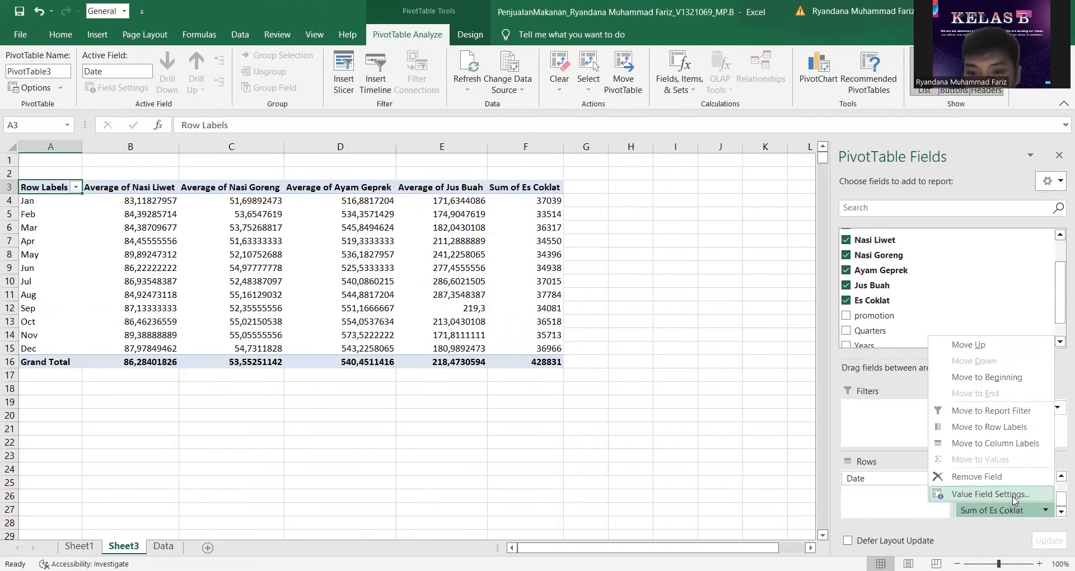
left_click(990, 494)
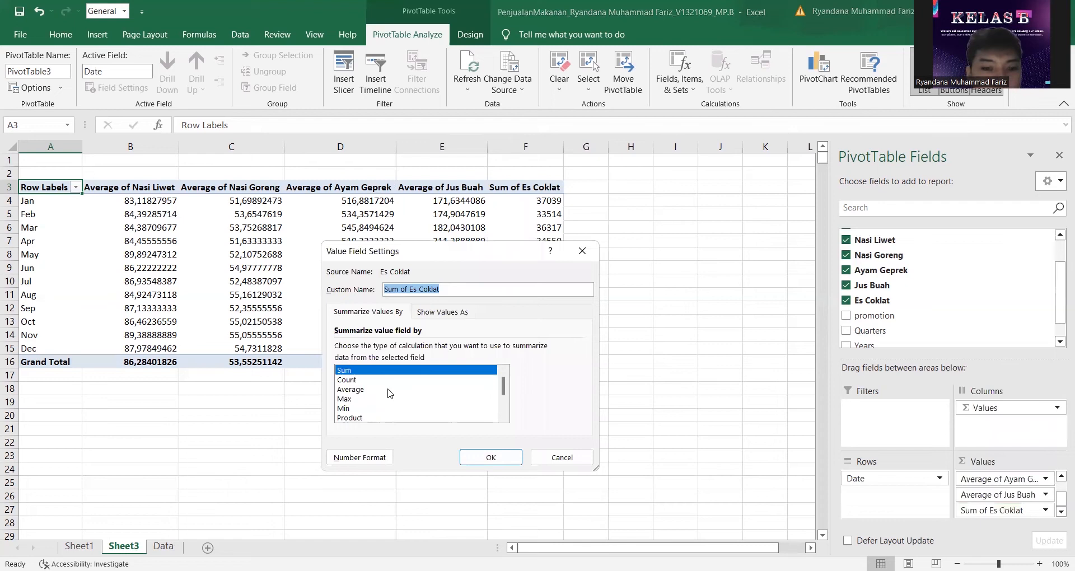
left_click(392, 390)
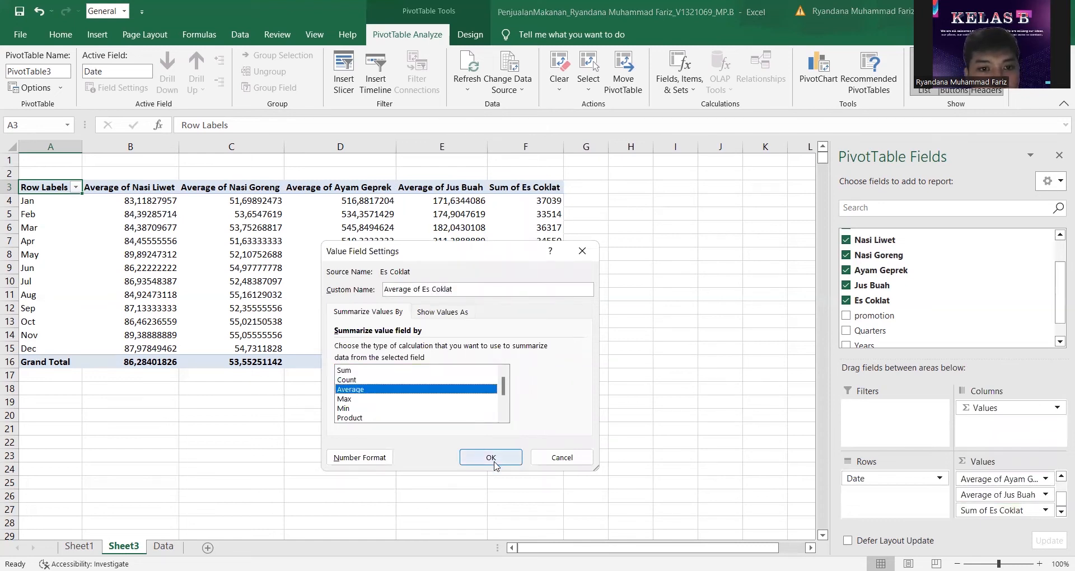
left_click(493, 462)
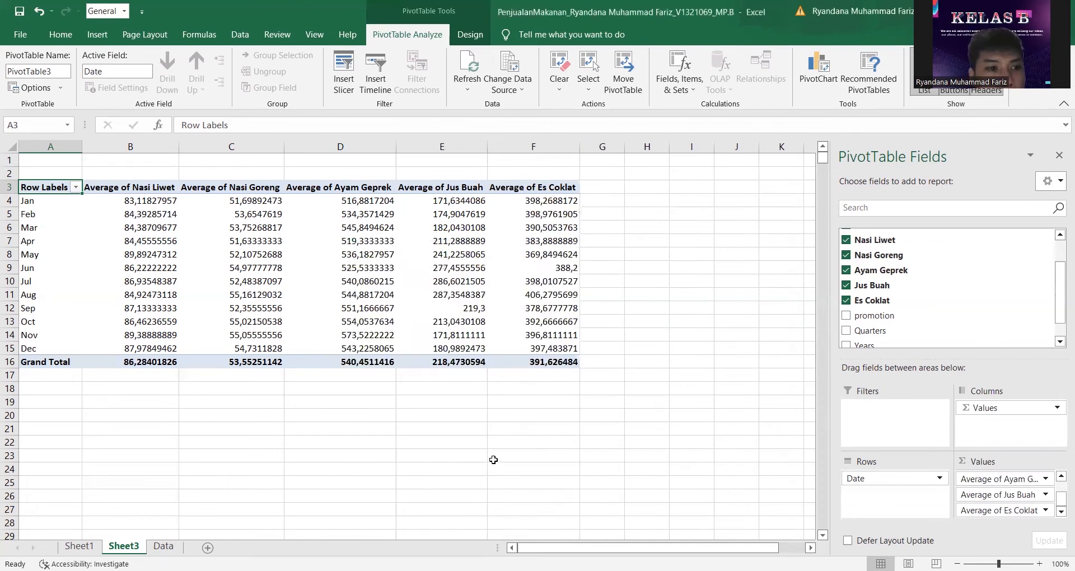
Regroup the Jan to Dec row labels by Months only, without Quarters and Years
left_click(61, 145)
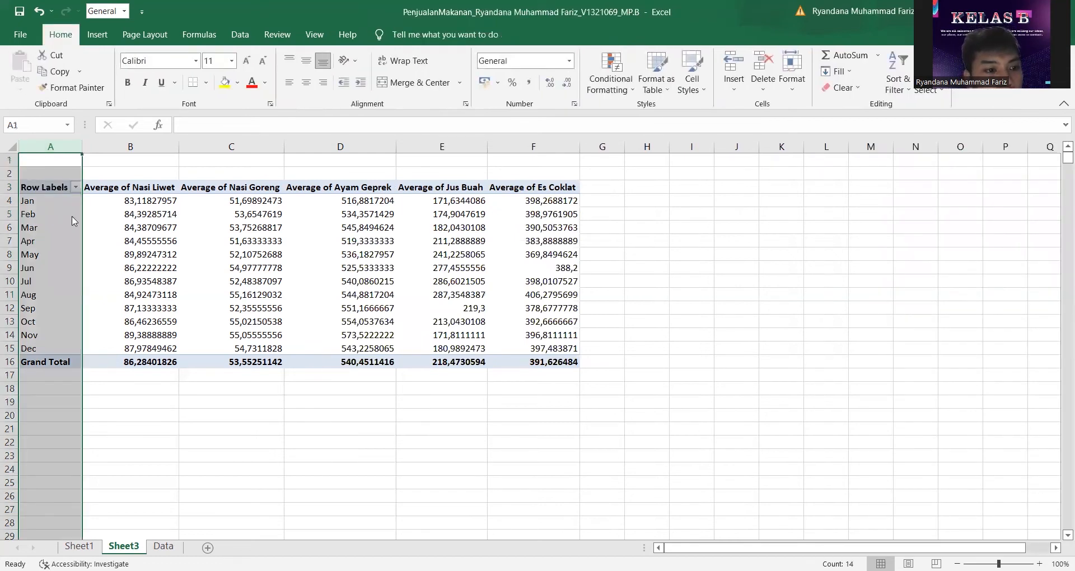
left_click(63, 184)
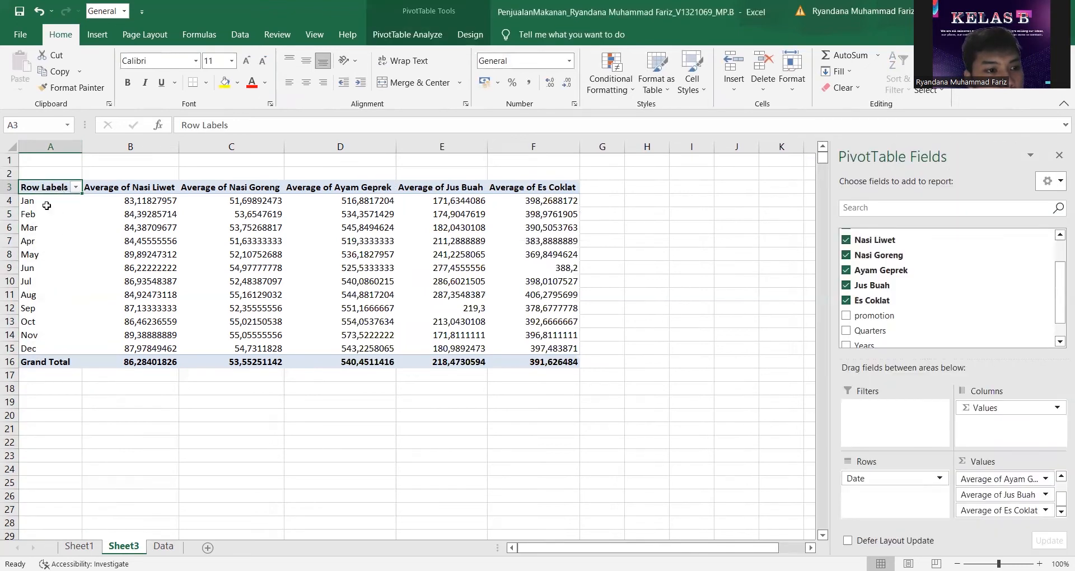
left_click_drag(41, 186, 57, 361)
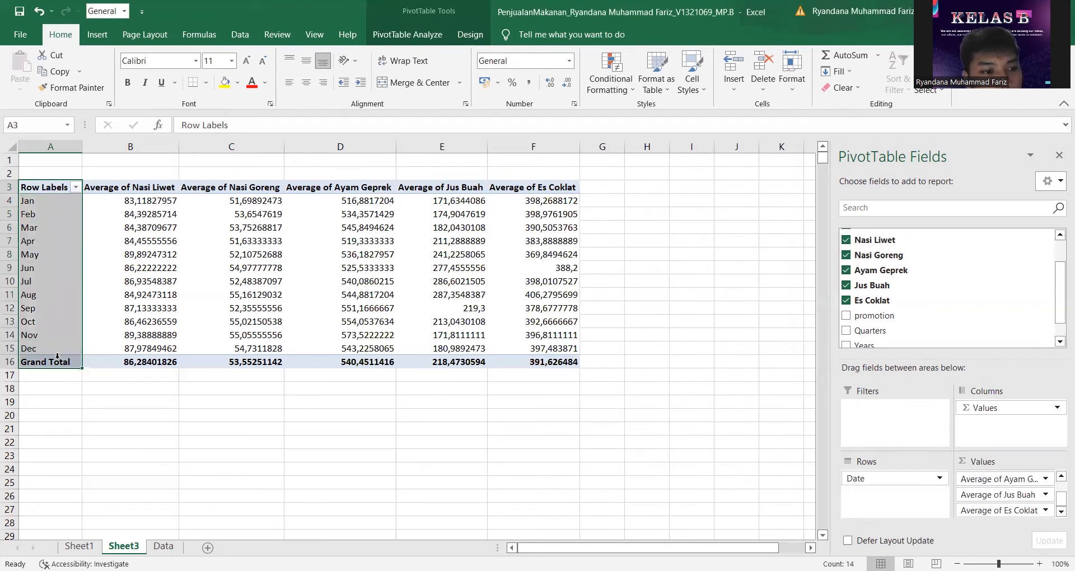
right_click(60, 361)
left_click_drag(38, 200, 54, 348)
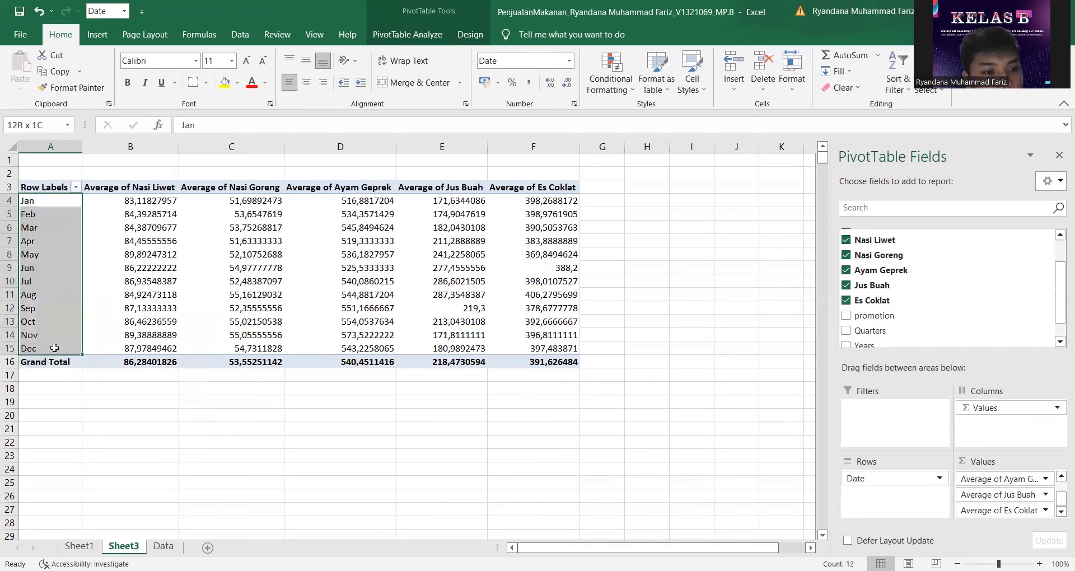
right_click(54, 349)
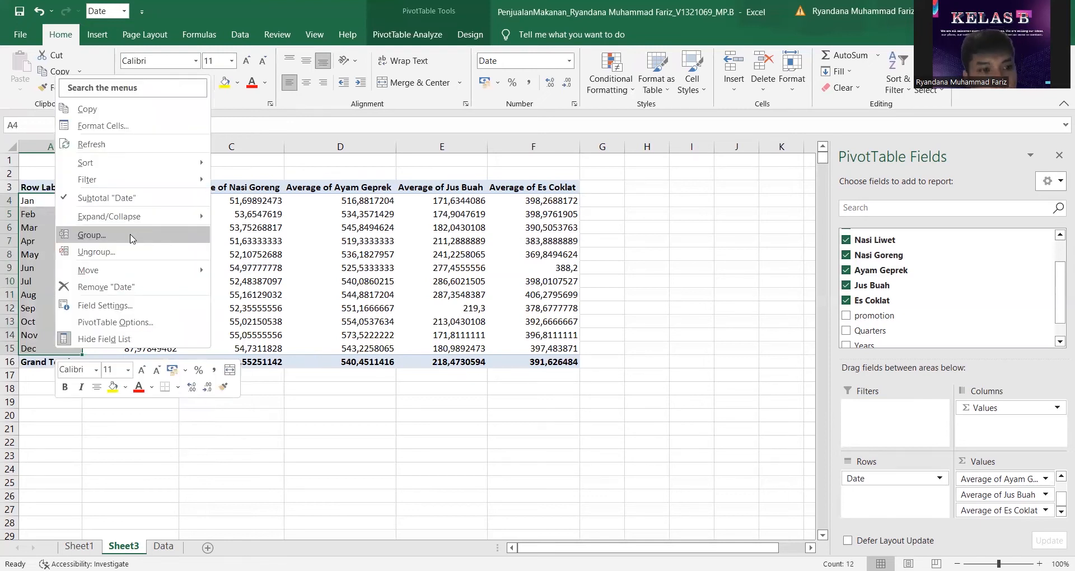
left_click(137, 237)
left_click(136, 250)
left_click(131, 260)
left_click(124, 251)
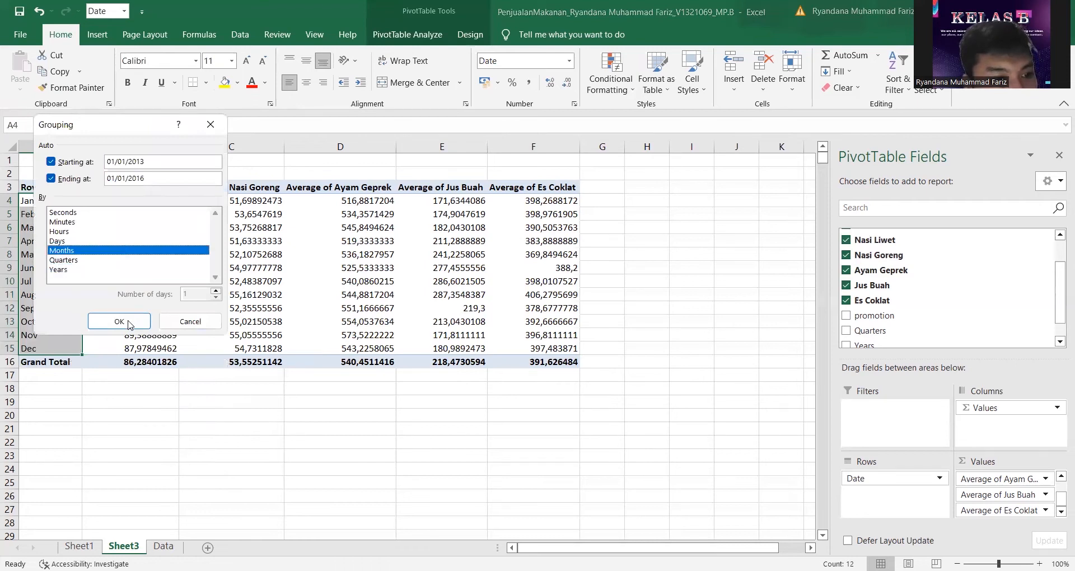
left_click(129, 320)
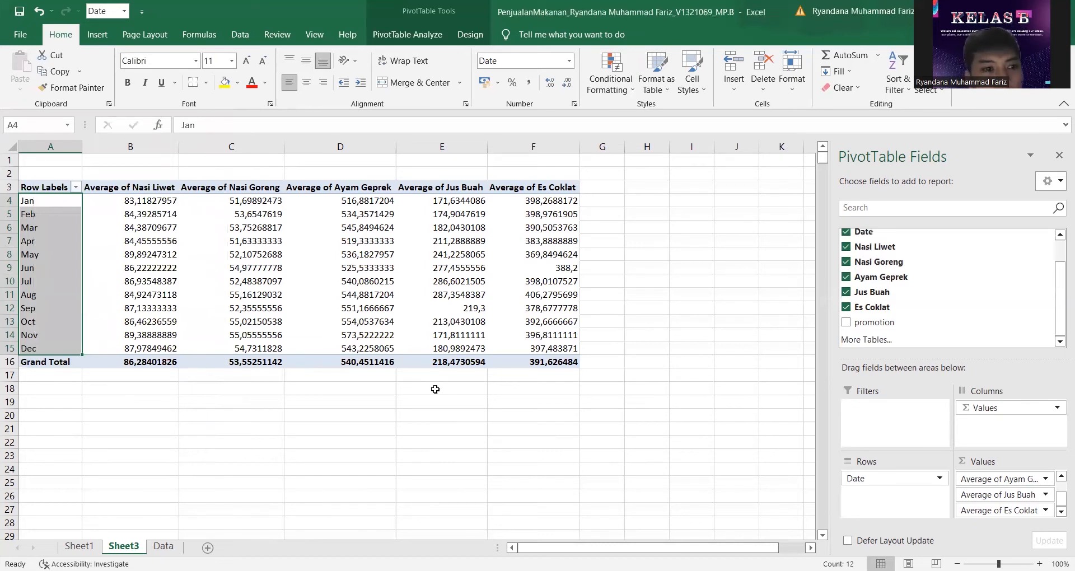
Insert a Line PivotChart of the monthly averages from the PivotTable
left_click(340, 415)
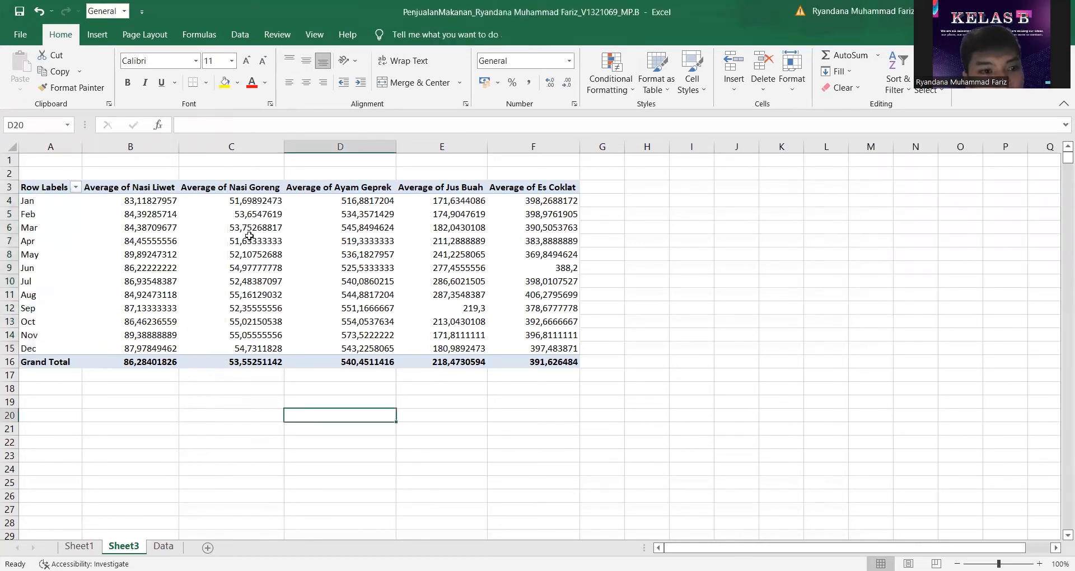
left_click(408, 390)
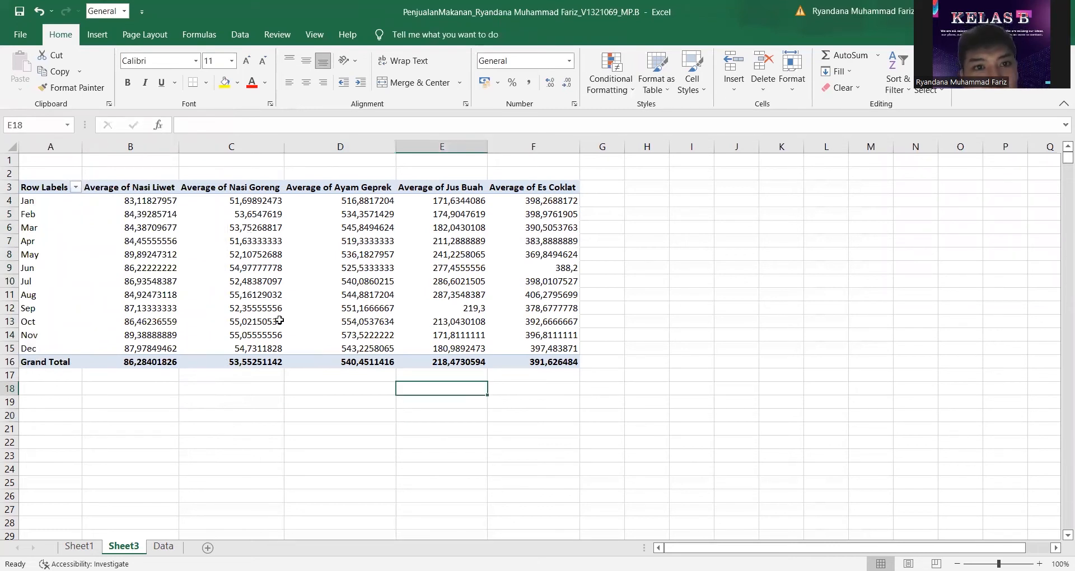
left_click(381, 200)
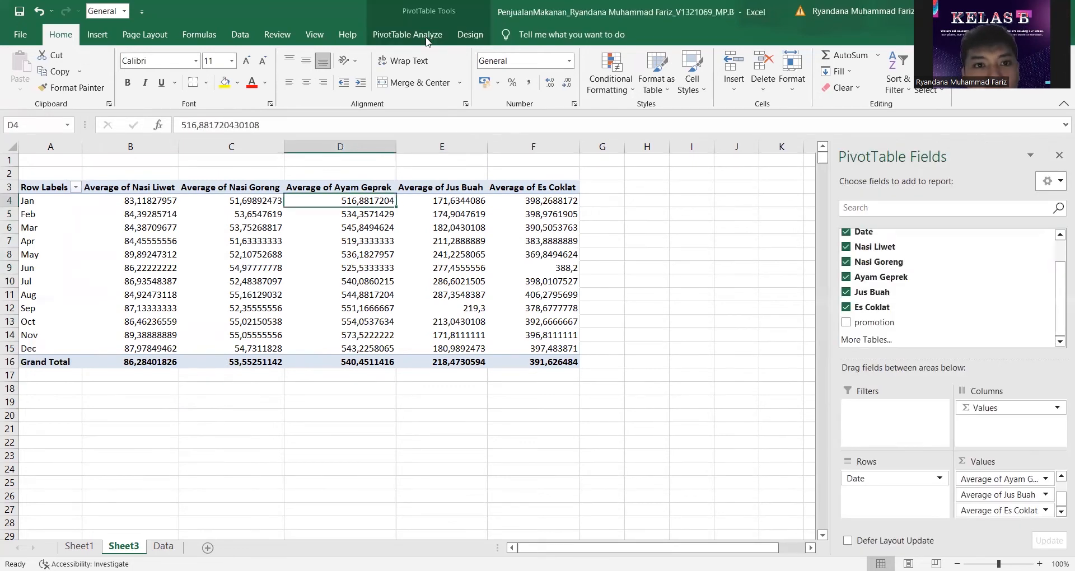
left_click(426, 34)
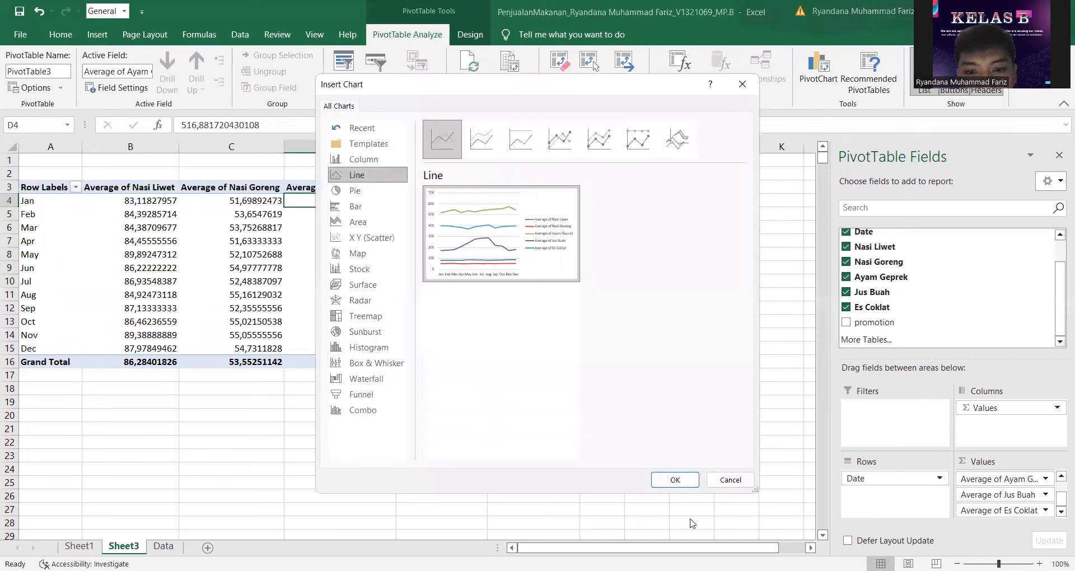
left_click(675, 480)
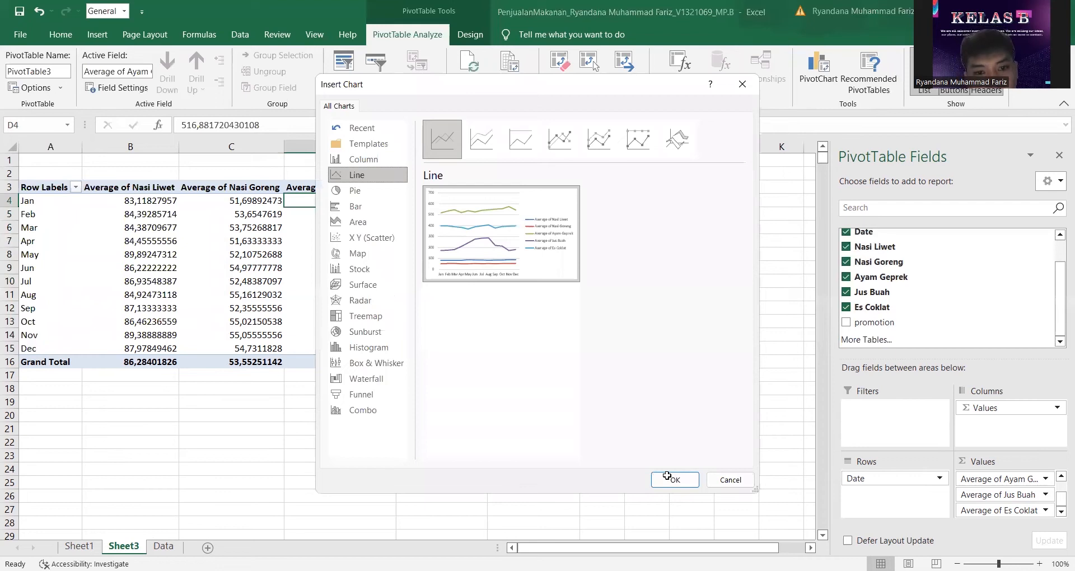
Place the line chart just below the monthly PivotTable and hide the PivotChart field list
left_click_drag(470, 275, 408, 382)
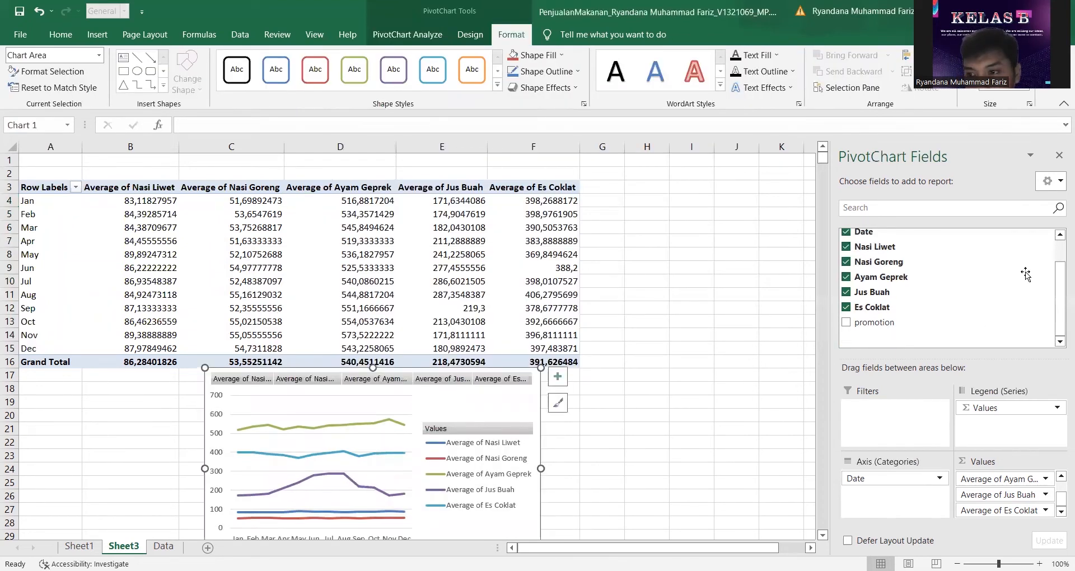
left_click(1059, 156)
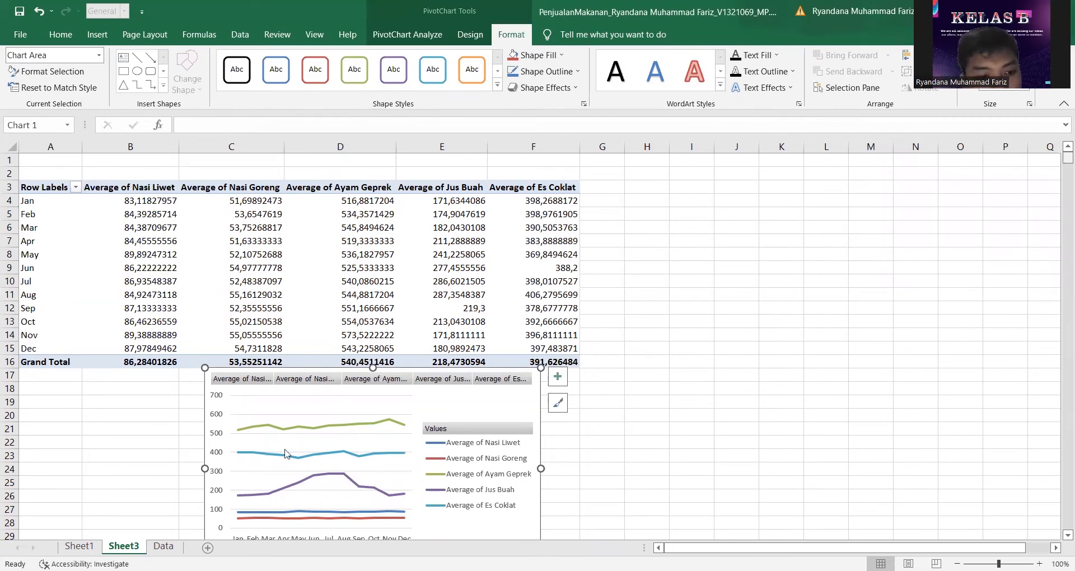
scroll(287, 453, "down", 2)
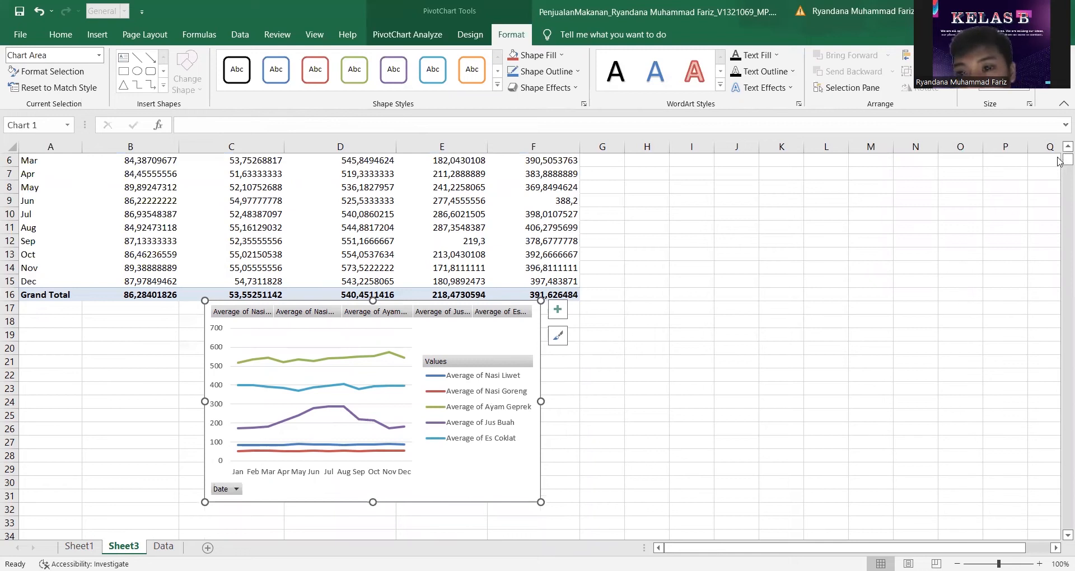
left_click_drag(1059, 152, 1058, 149)
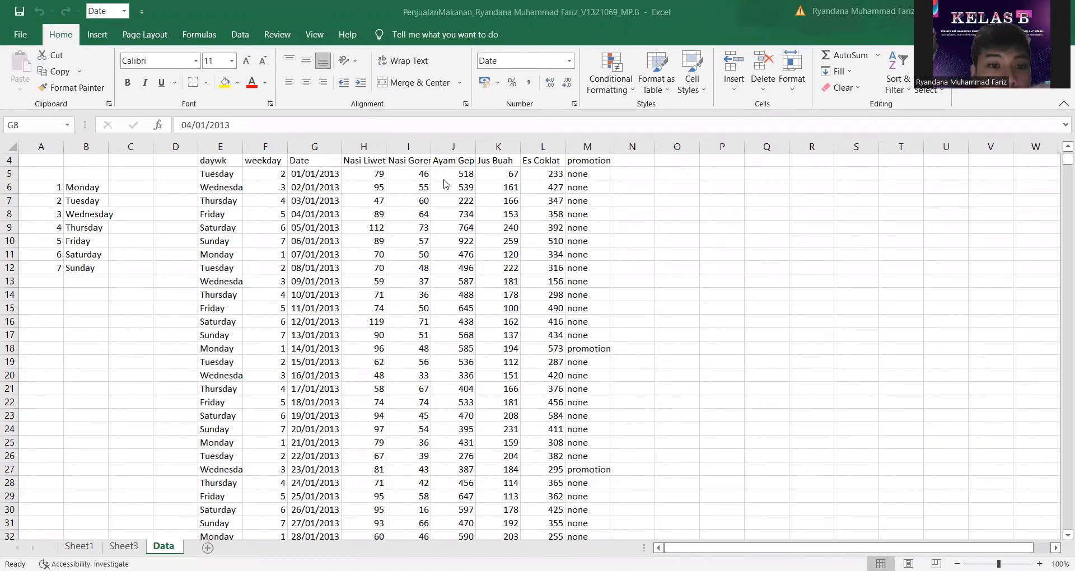
Insert a PivotTable on another new worksheet from the Data sheet range E4:M1099
left_click(97, 35)
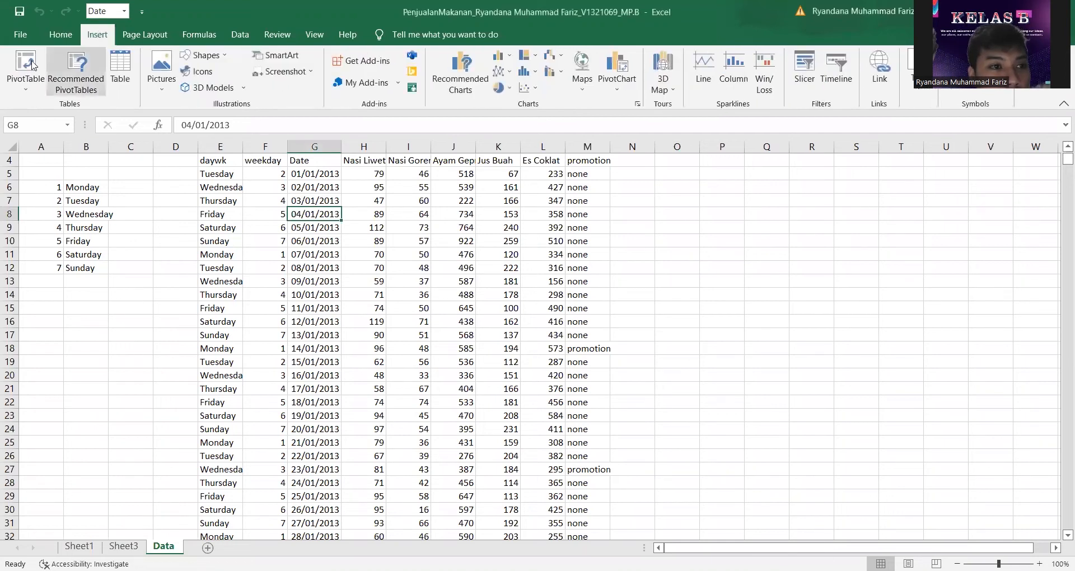
left_click(23, 66)
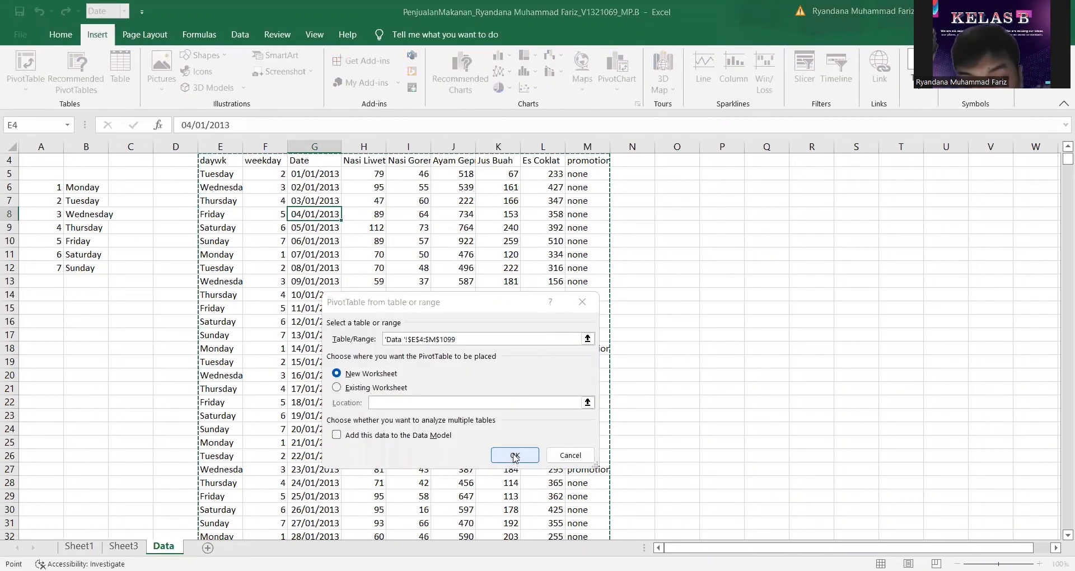
left_click(515, 456)
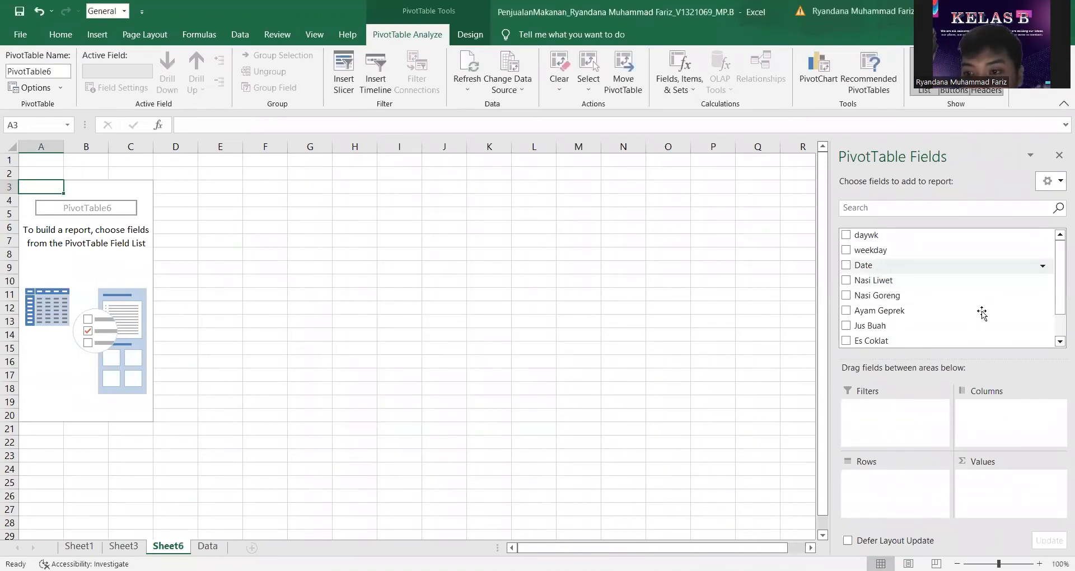
Set promotion as the row field and add Nasi Liwet, Nasi Goreng, Ayam Geprek, Jus Buah and Es Coklat as values
left_click_drag(1060, 287, 1060, 308)
left_click_drag(984, 324, 886, 475)
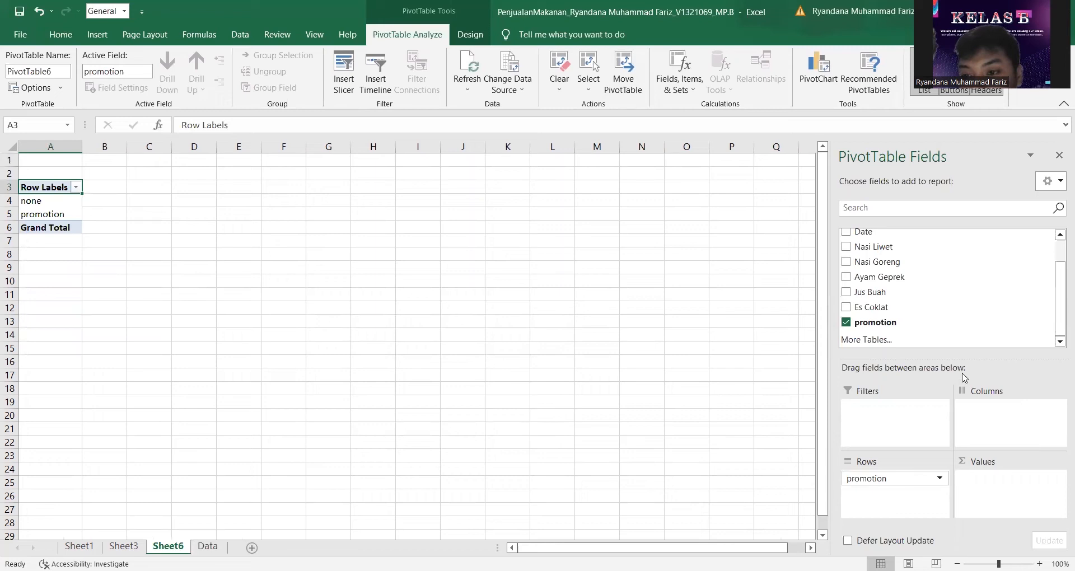
left_click_drag(1060, 305, 1060, 290)
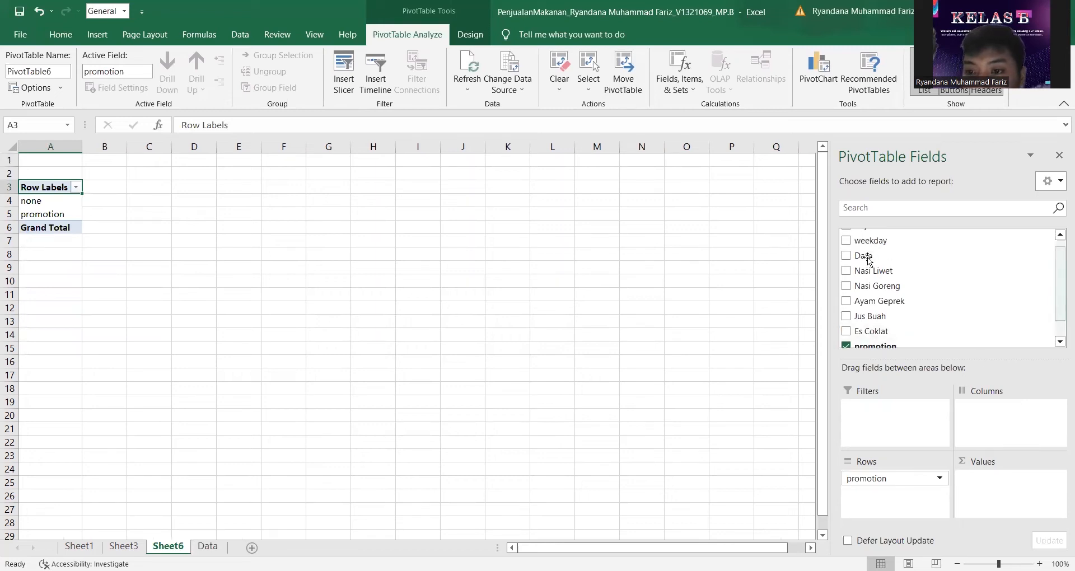
left_click(847, 271)
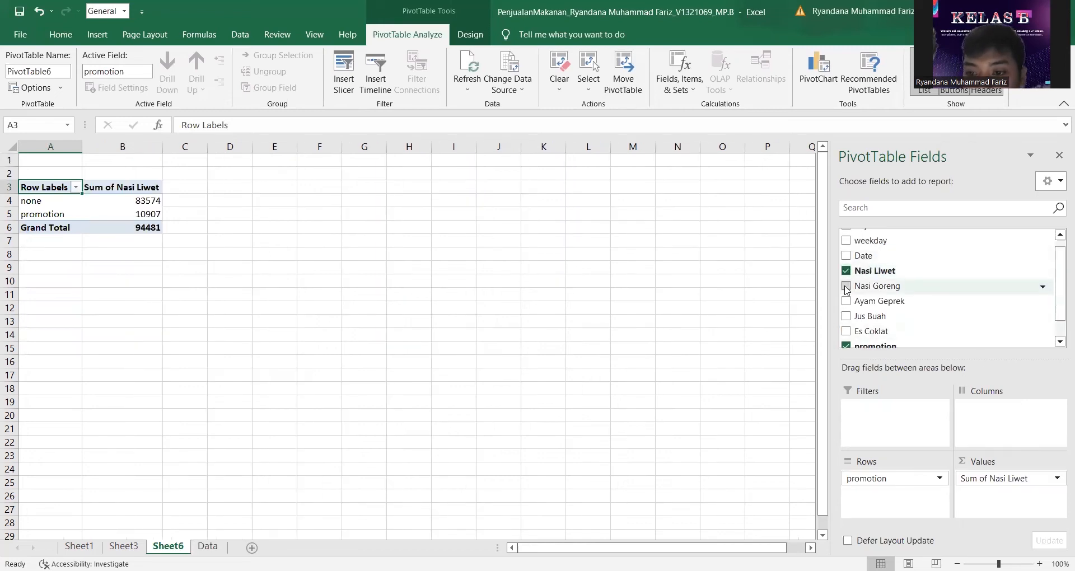
left_click(846, 286)
left_click(846, 301)
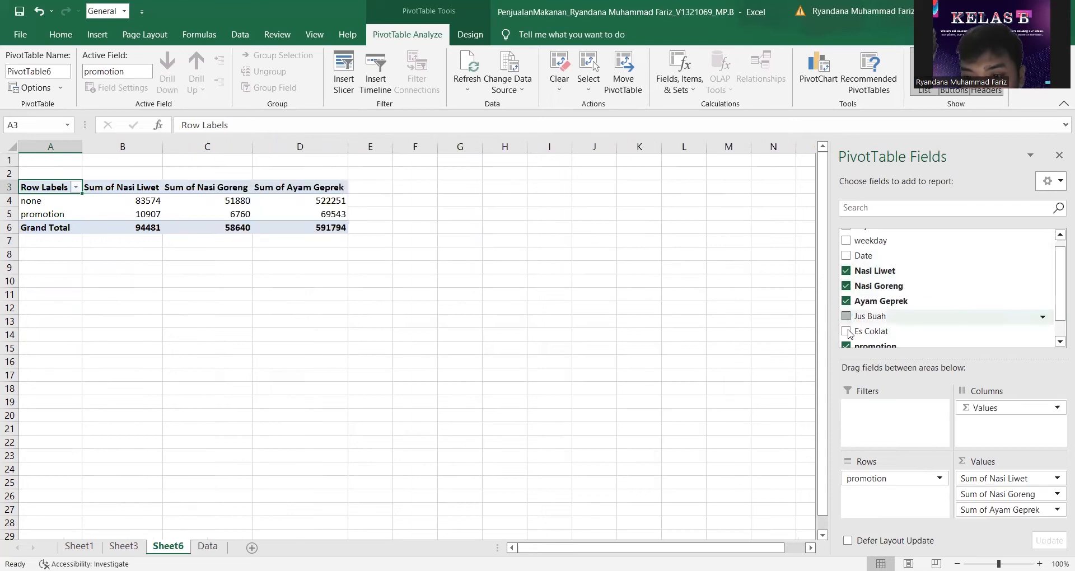
left_click(846, 316)
Summarize the Nasi Liwet and Nasi Goreng value fields by Average instead of Sum
left_click_drag(1025, 492, 1039, 475)
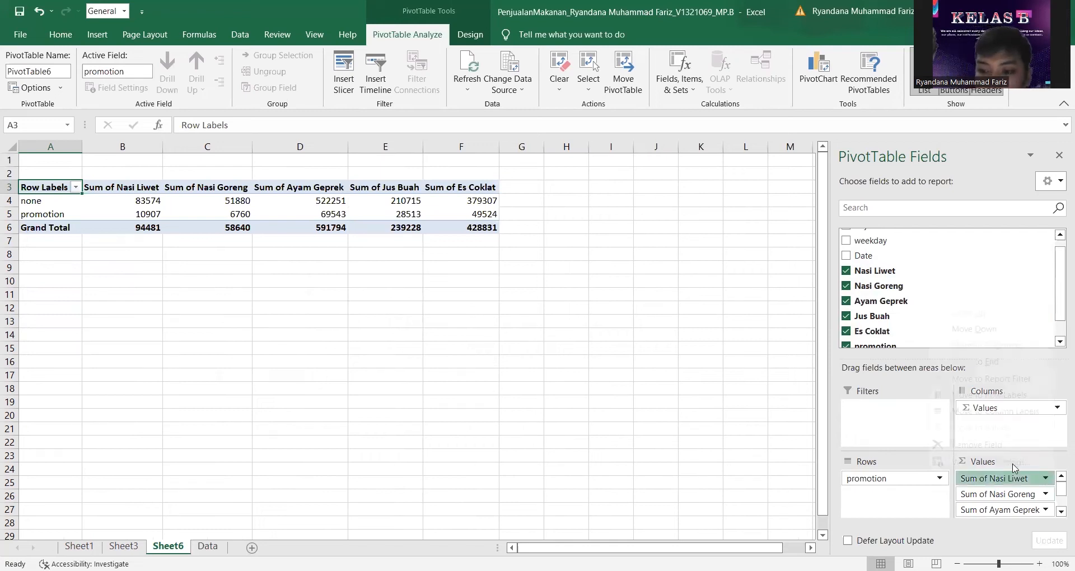
left_click(453, 392)
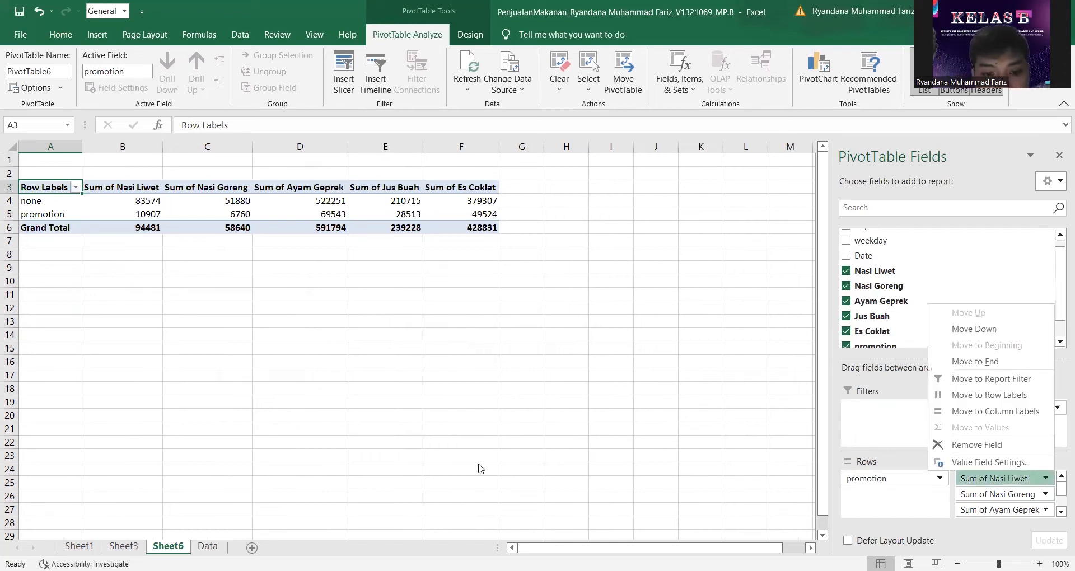
left_click(476, 459)
left_click(1045, 494)
left_click(991, 478)
left_click(374, 391)
left_click(483, 459)
Change the Ayam Geprek value field's calculation to Average
left_click(1022, 510)
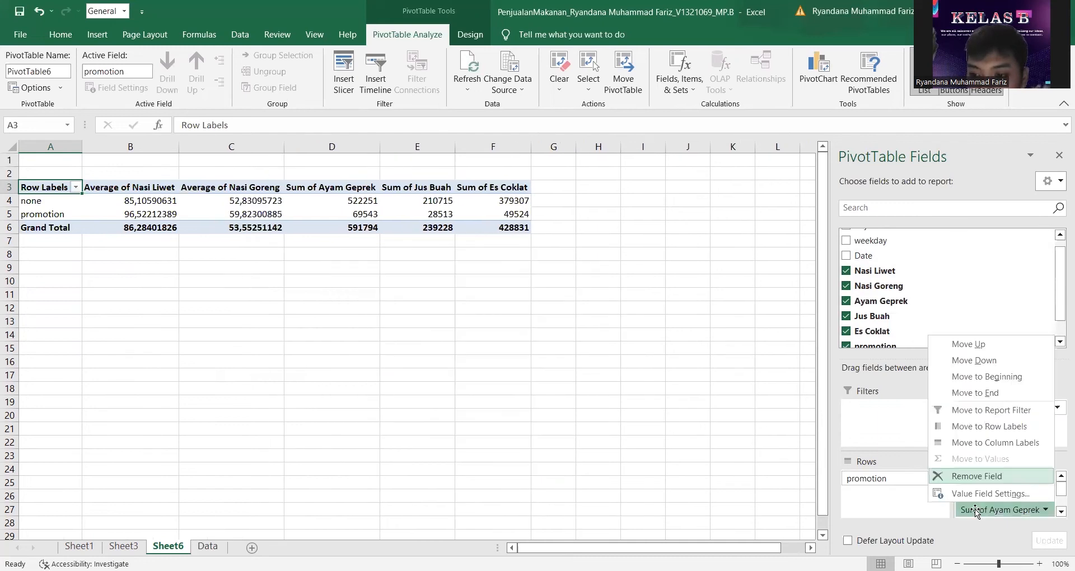
left_click(440, 391)
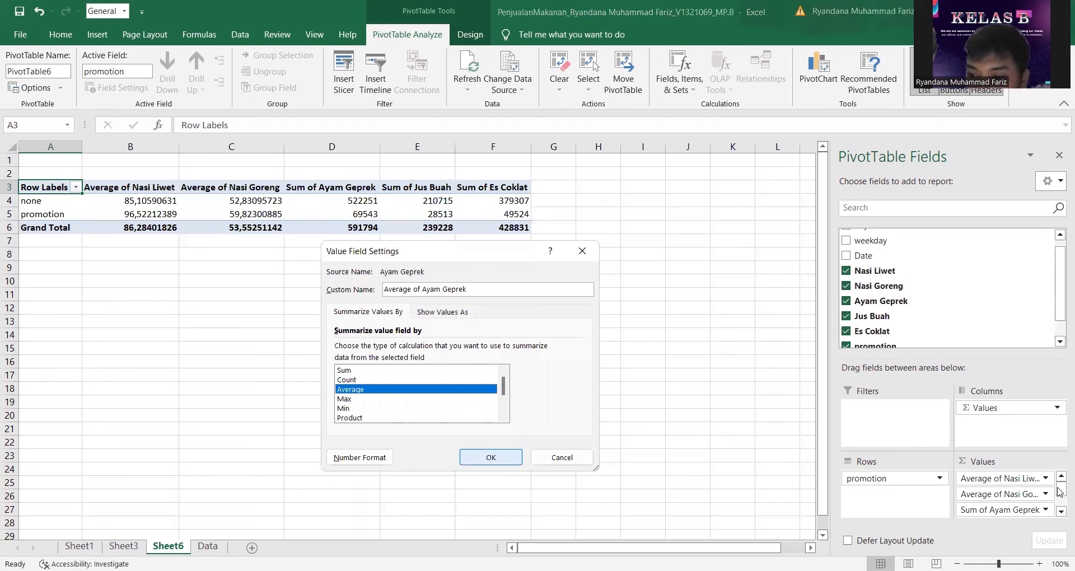
key("Return")
Summarize the Jus Buah and Es Coklat value fields by Average as well
scroll(1027, 495, "down", 1)
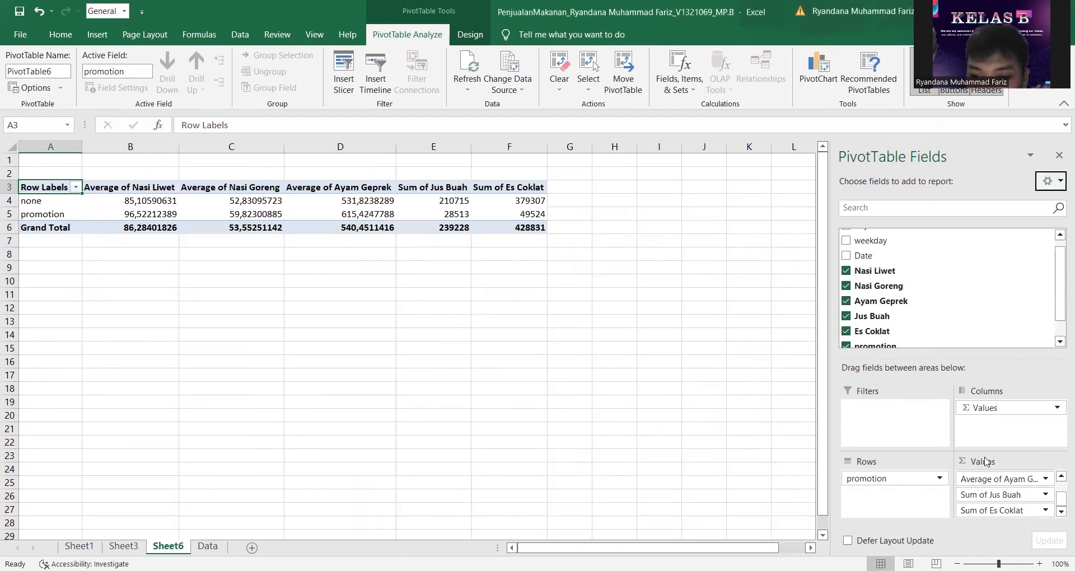
left_click(991, 494)
left_click(426, 395)
left_click(422, 387)
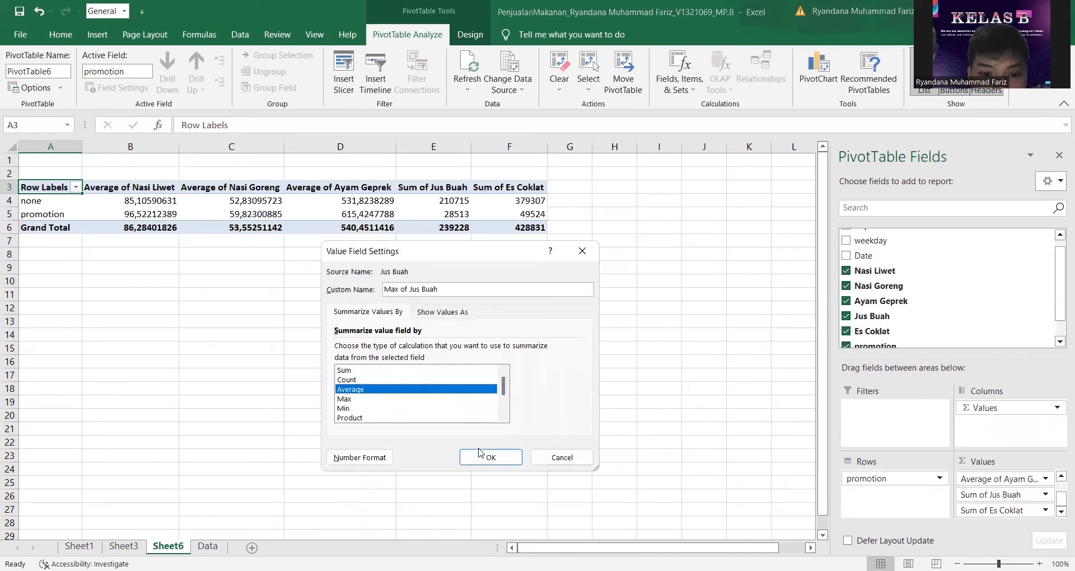
key("Return")
left_click(1008, 513)
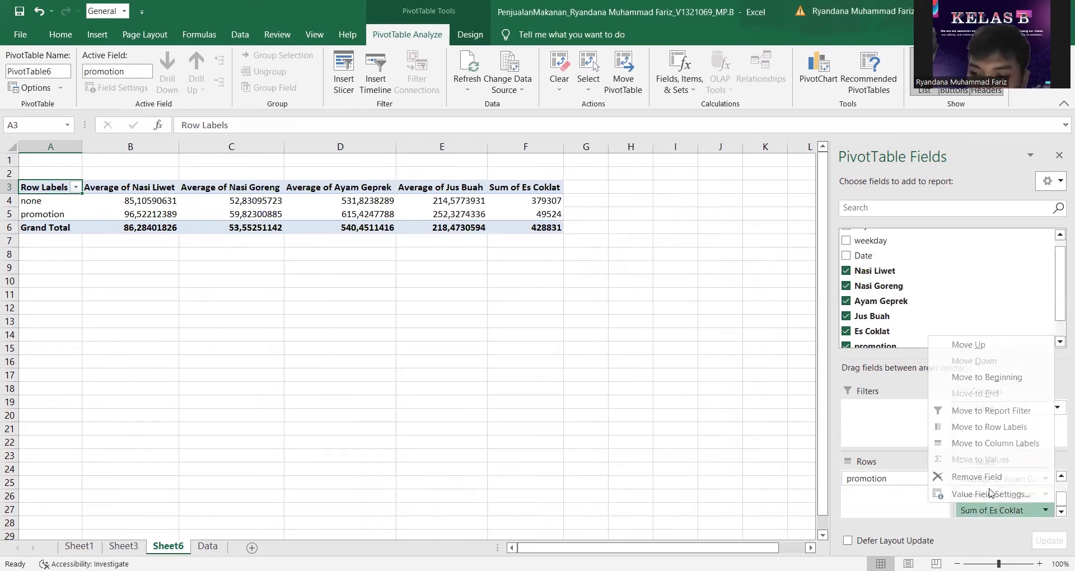
left_click(433, 388)
left_click(479, 454)
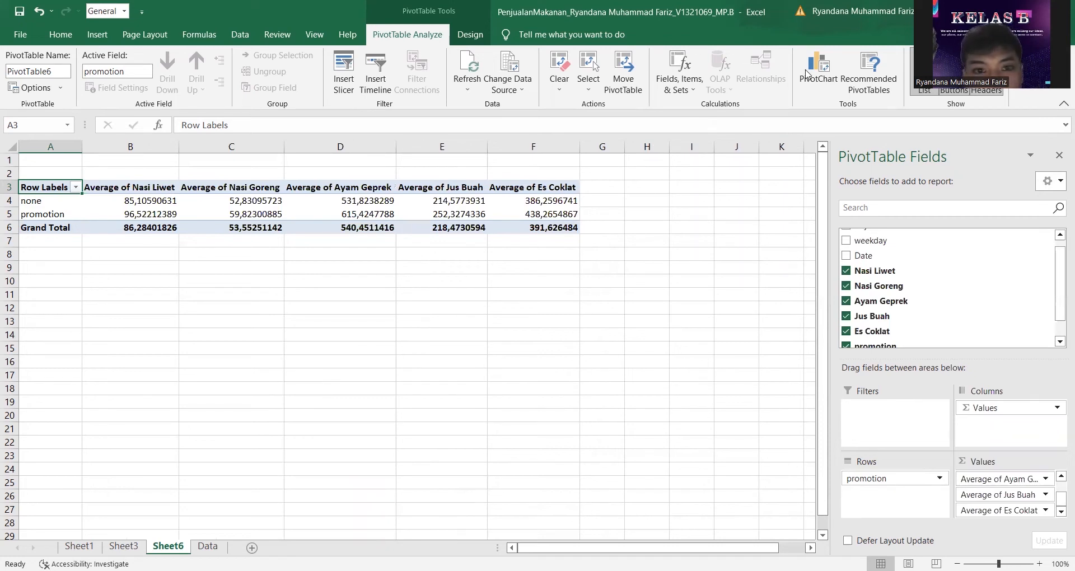
Insert a Line PivotChart of the average sales by promotion
left_click(806, 72)
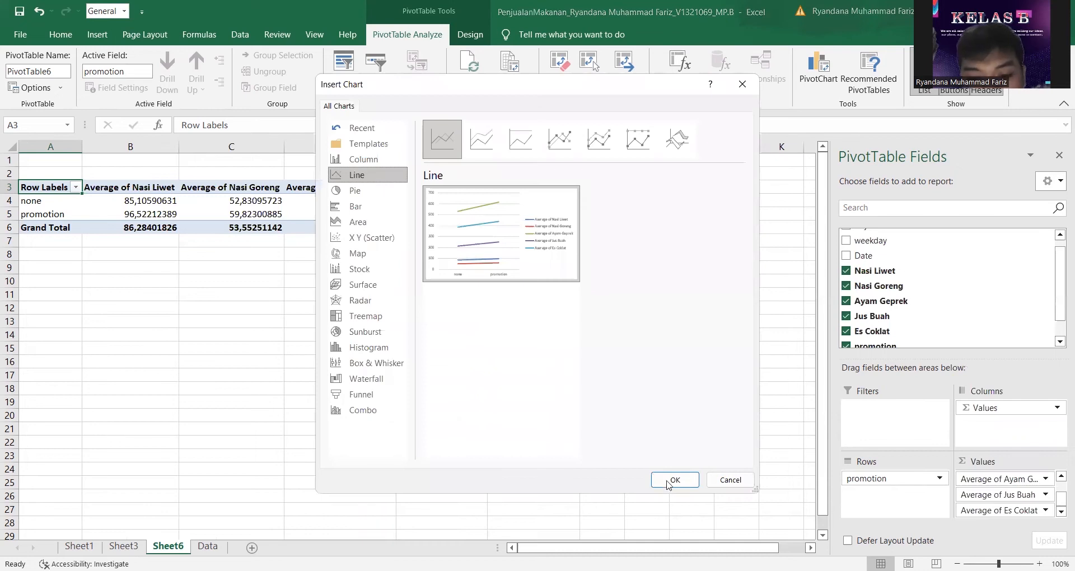
key("Return")
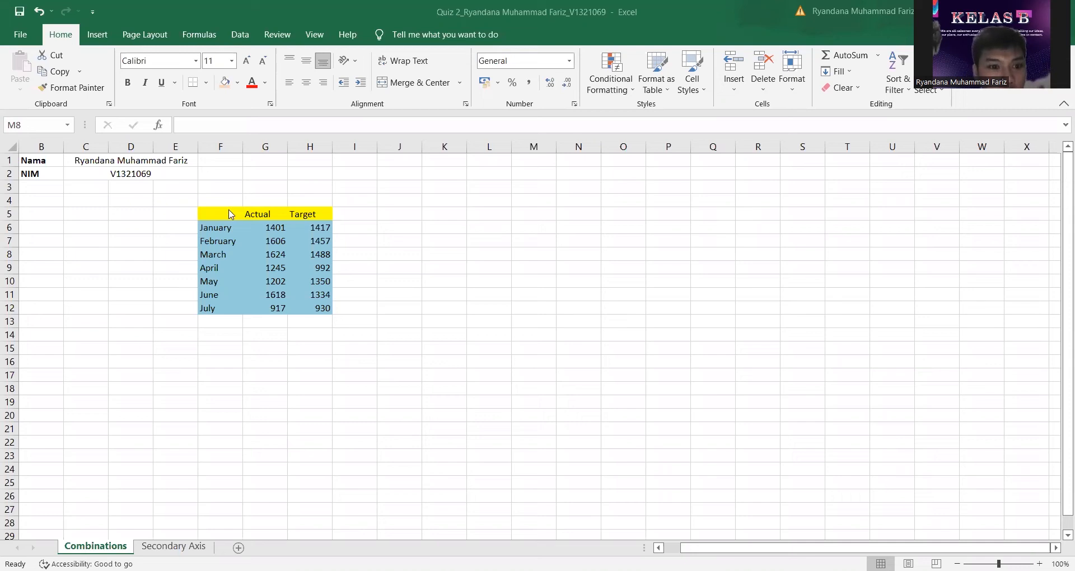
In the Quiz 2 workbook, insert a 2-D line chart from F5:H12 on the Combinations sheet
left_click_drag(223, 216, 324, 308)
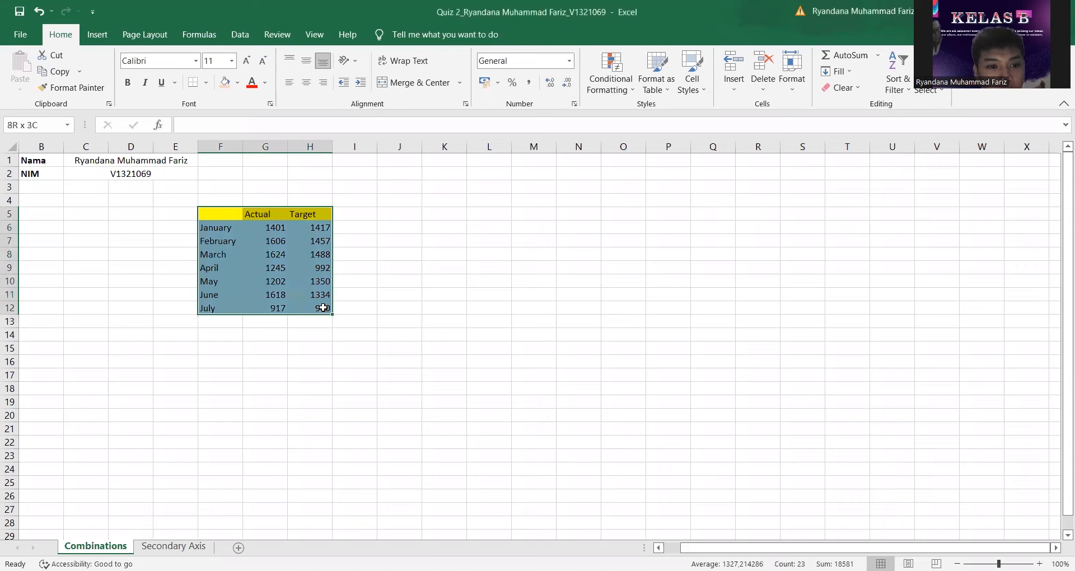
left_click(94, 34)
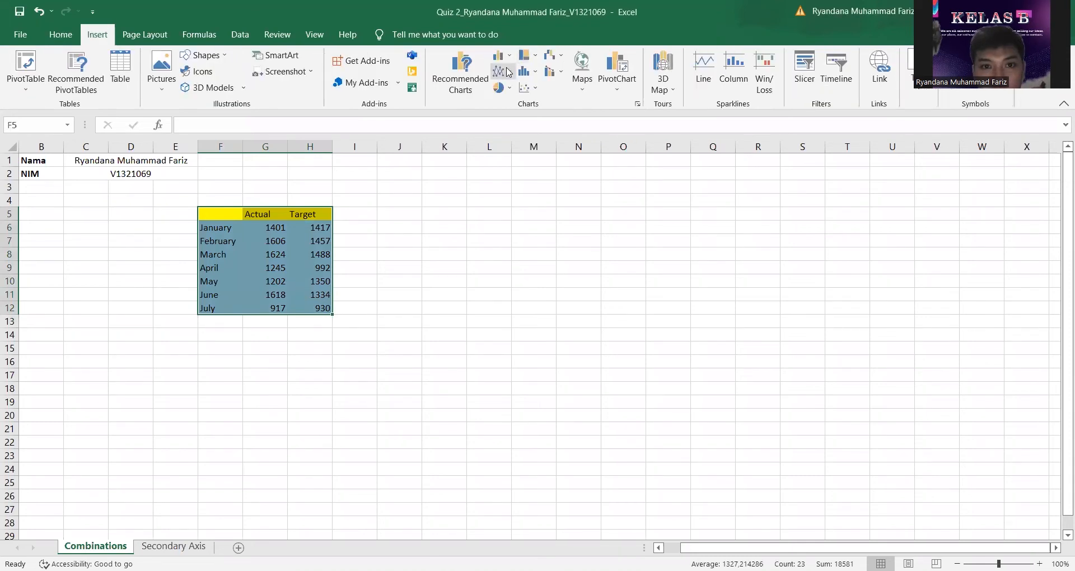
left_click(508, 72)
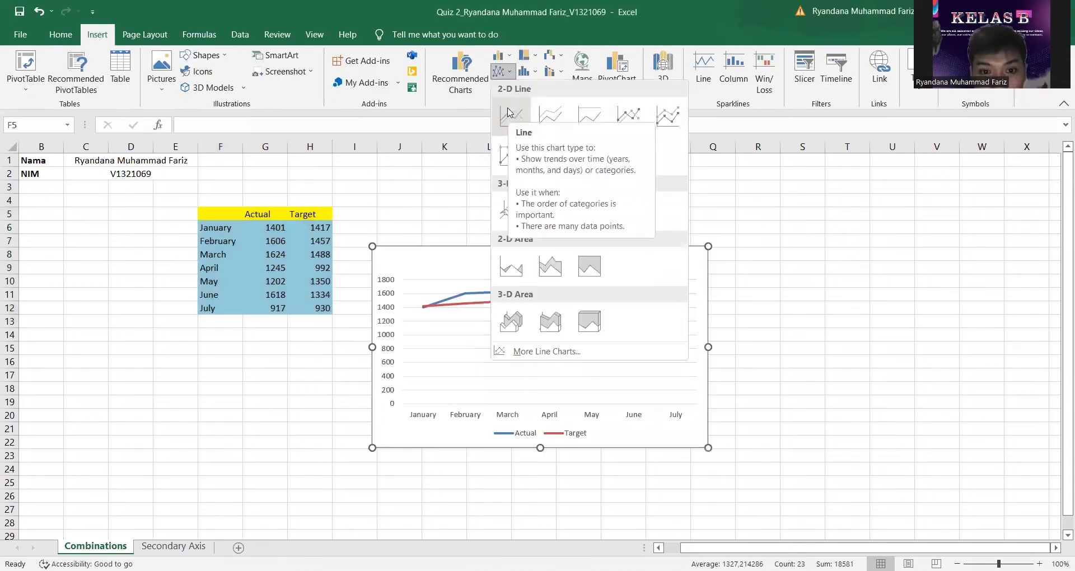
left_click(510, 113)
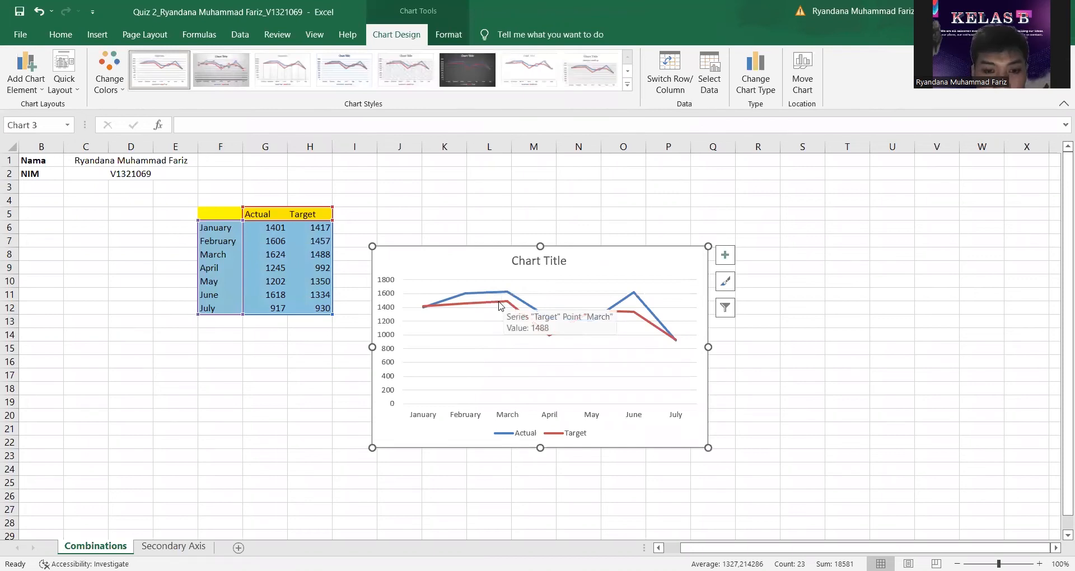
Make the chart a custom combination with Actual as Clustered Column and Target as Line
left_click(501, 306)
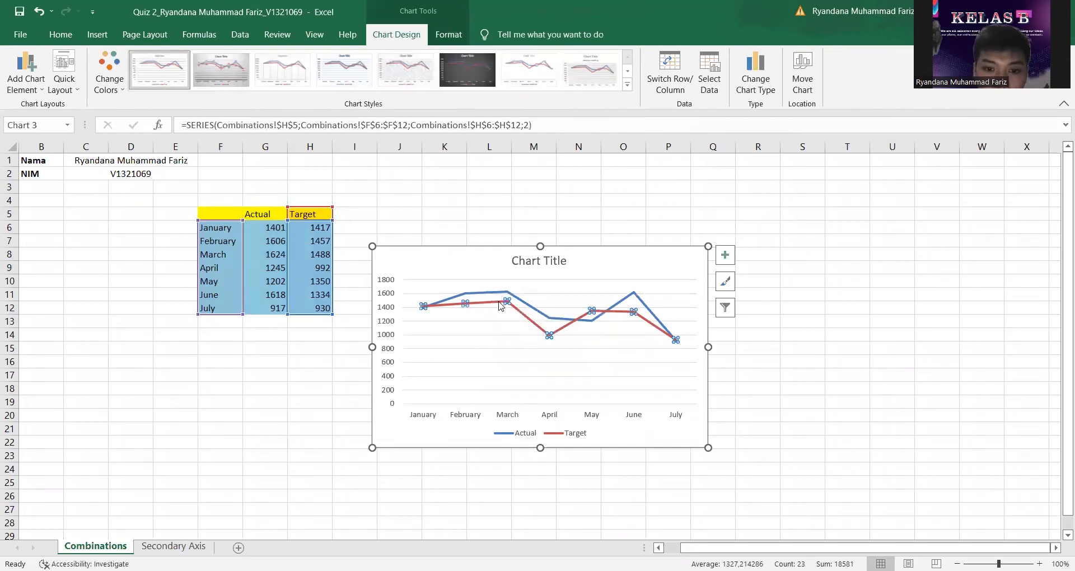
right_click(501, 305)
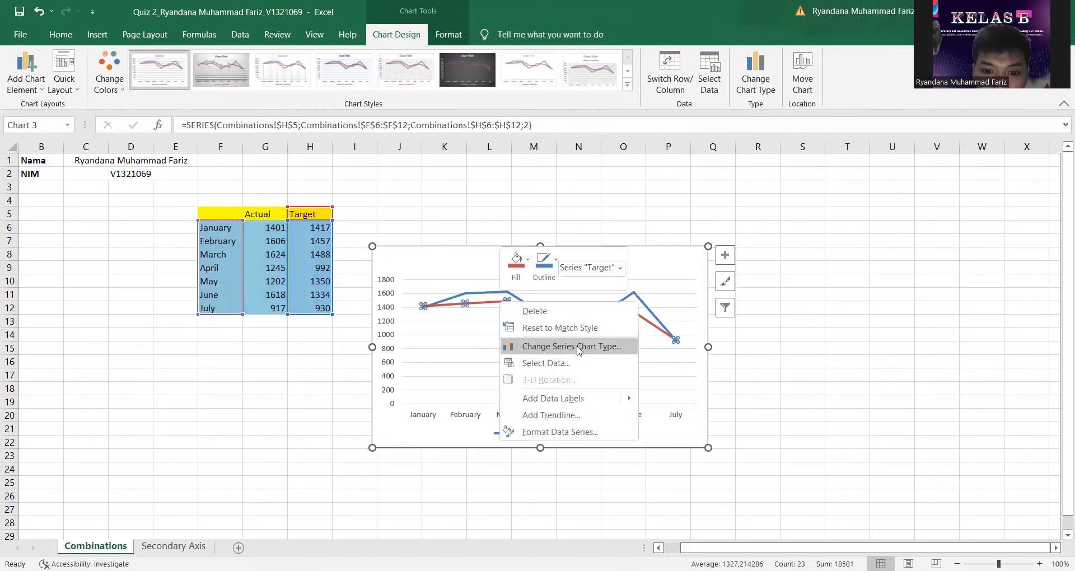
left_click(609, 352)
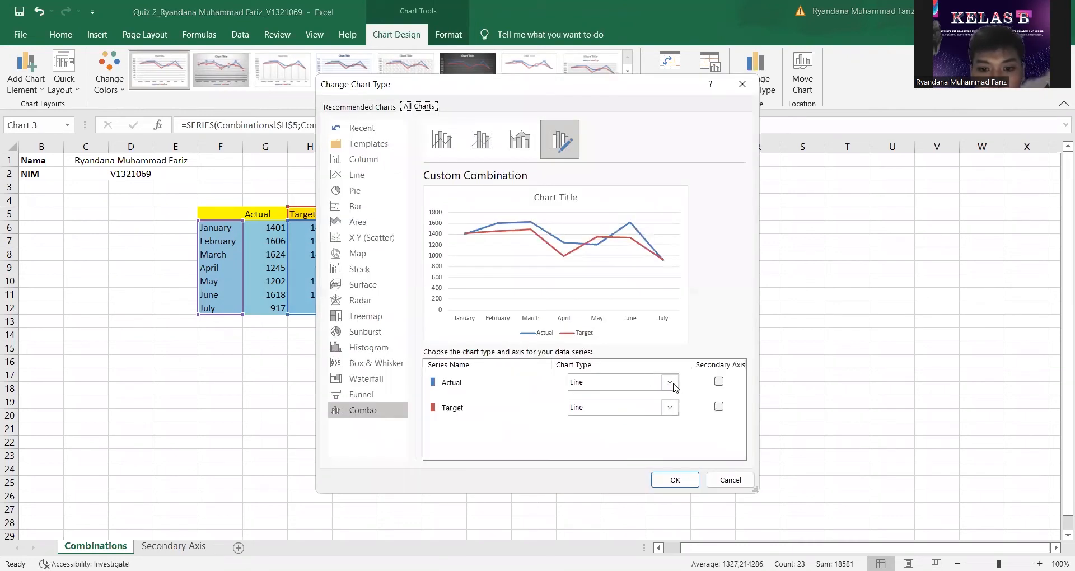
left_click(674, 384)
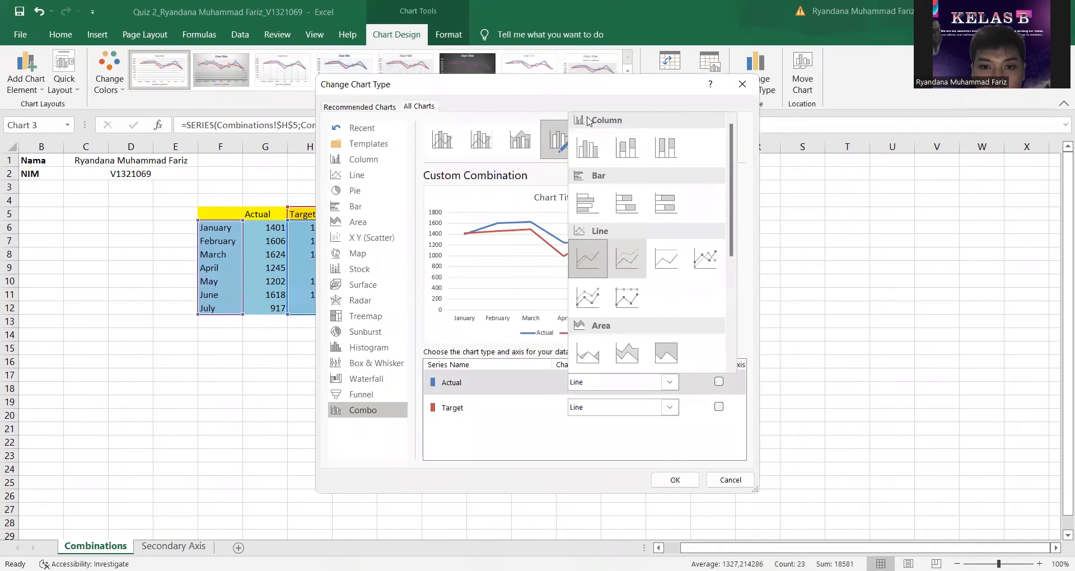
left_click(588, 145)
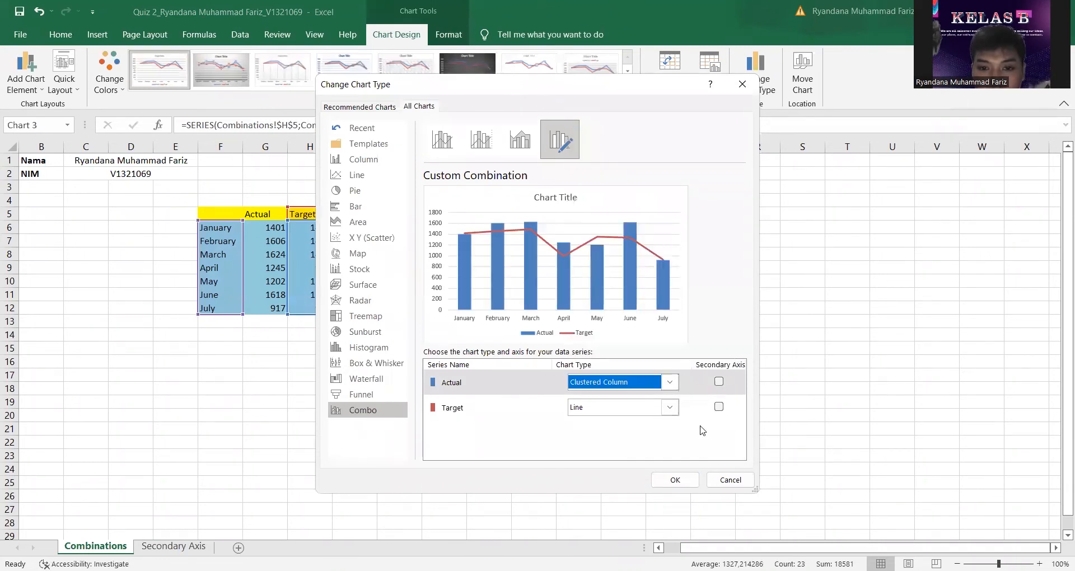
left_click(676, 481)
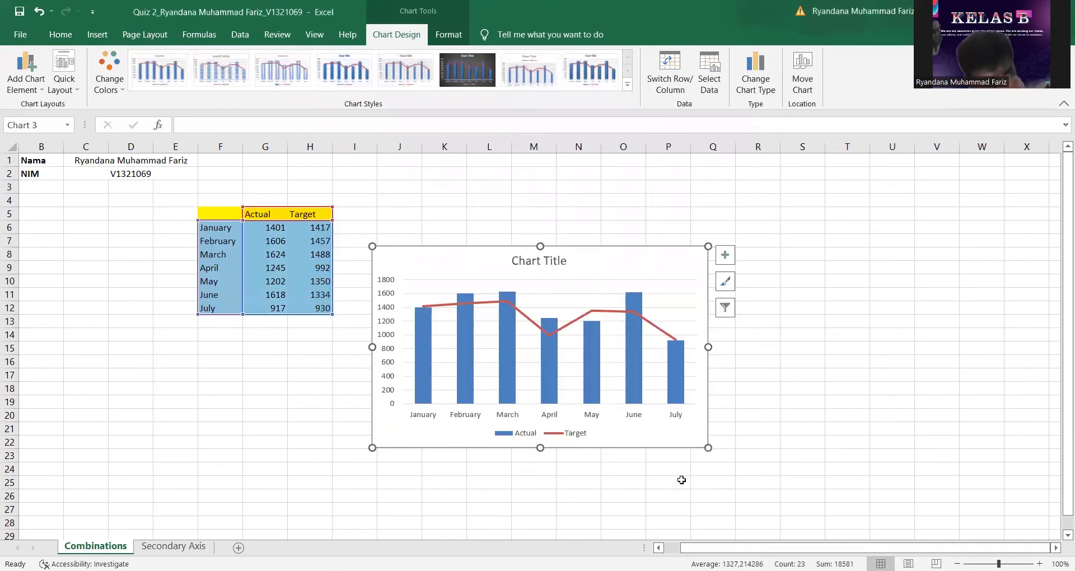
On the Secondary Axis sheet, insert a 2-D line chart from the Units and Revenue table in D7:F16
left_click(194, 544)
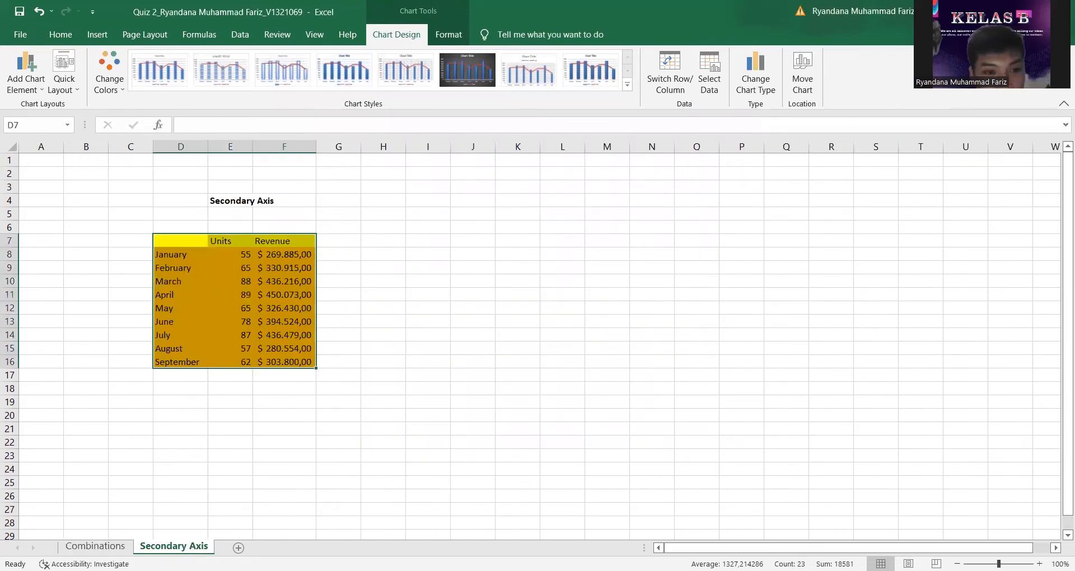
left_click_drag(174, 242, 299, 361)
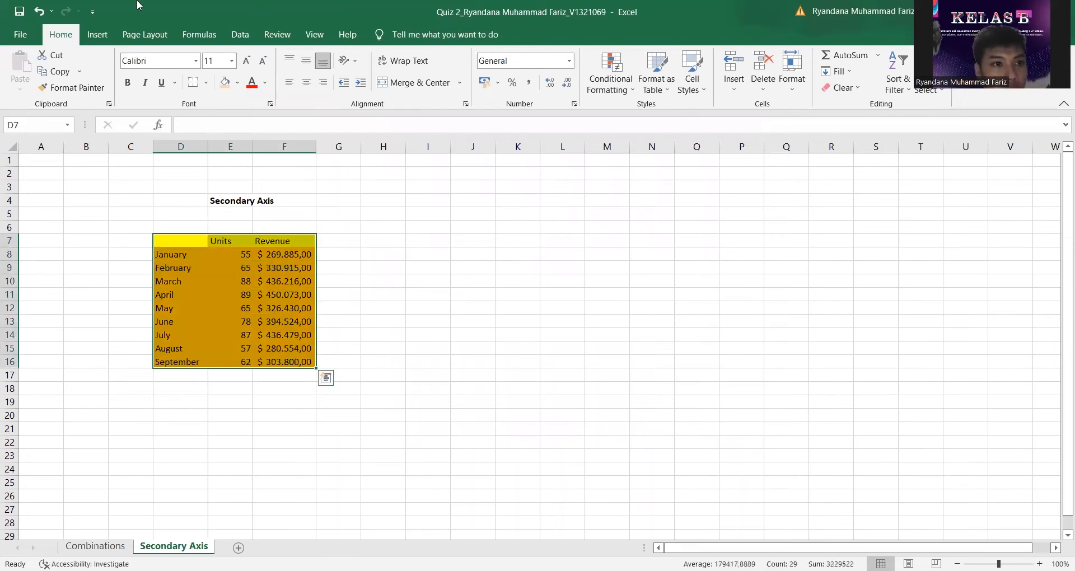
left_click(98, 35)
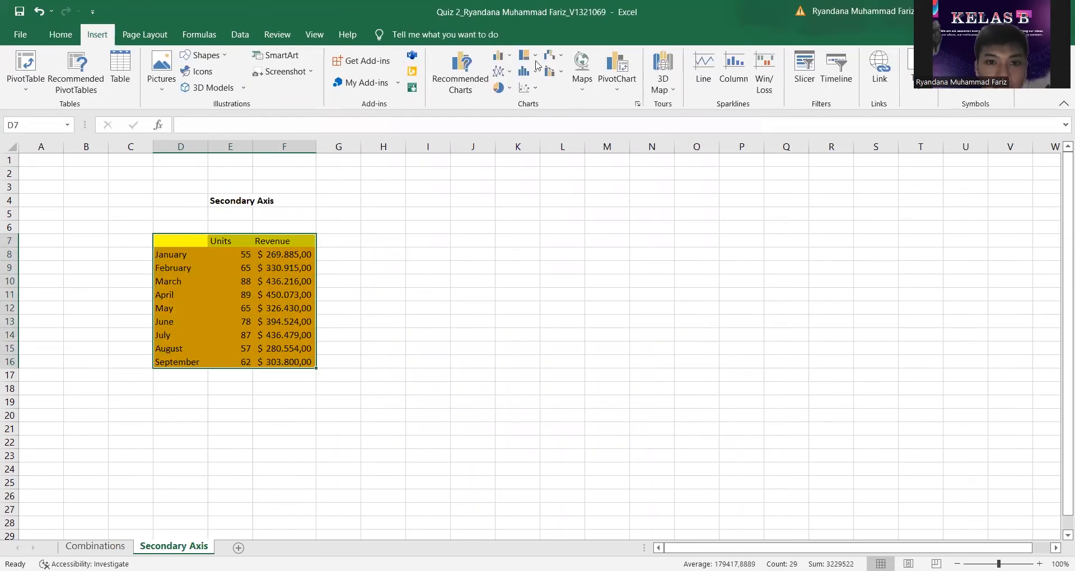
left_click(505, 71)
left_click(516, 116)
Change the Revenue series to Clustered Column on the secondary axis, keep Units as a line, and save the workbook
left_click(508, 294)
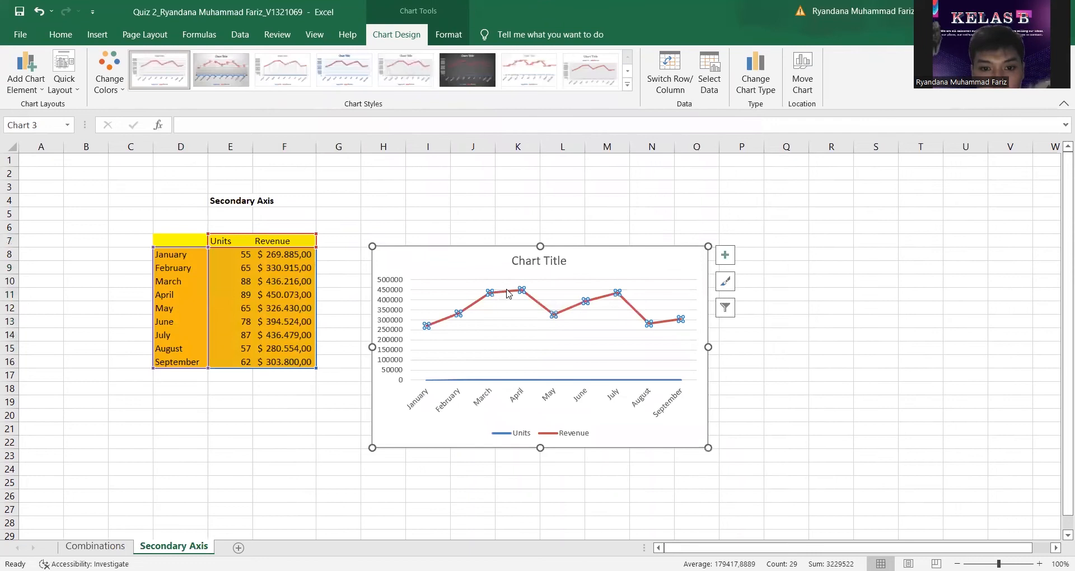
right_click(508, 293)
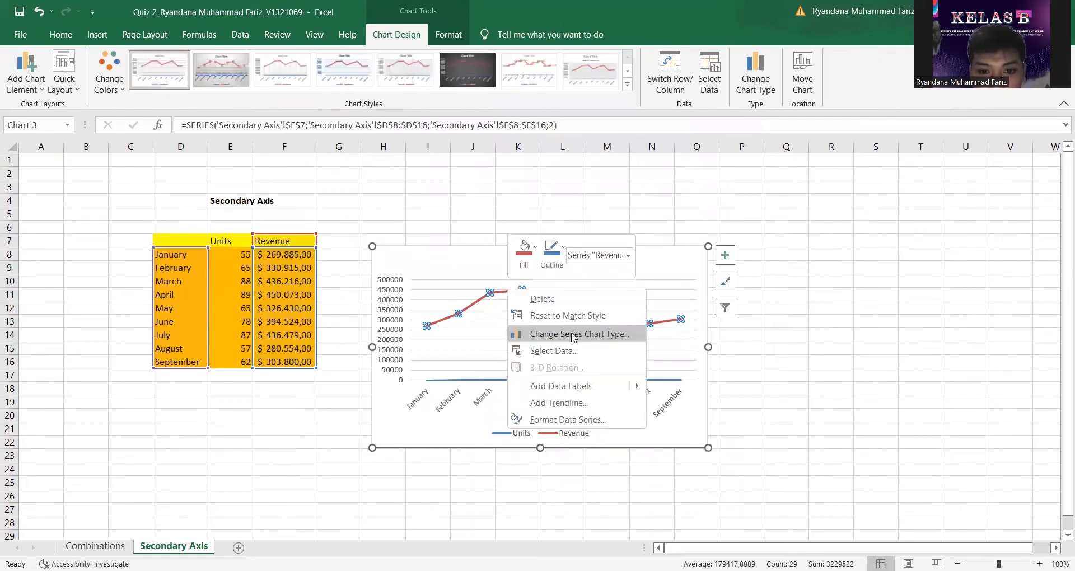
left_click(610, 338)
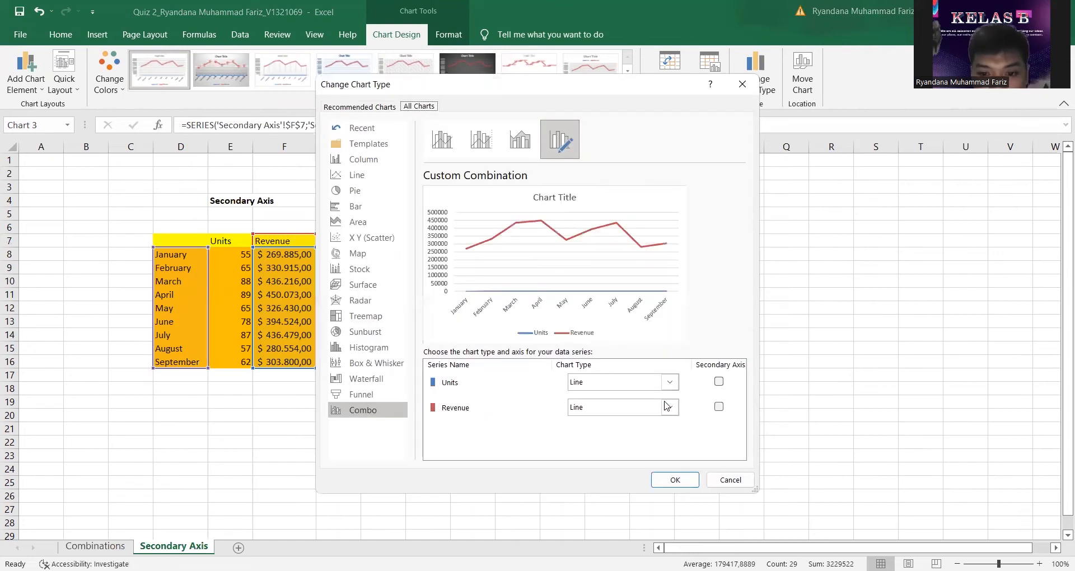
left_click(670, 408)
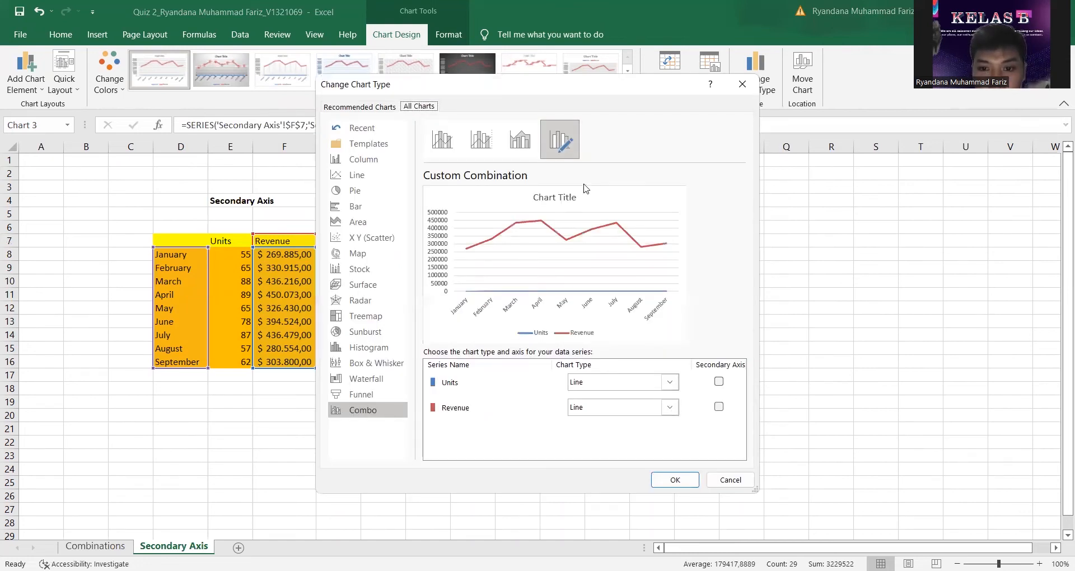
left_click(719, 407)
left_click(676, 482)
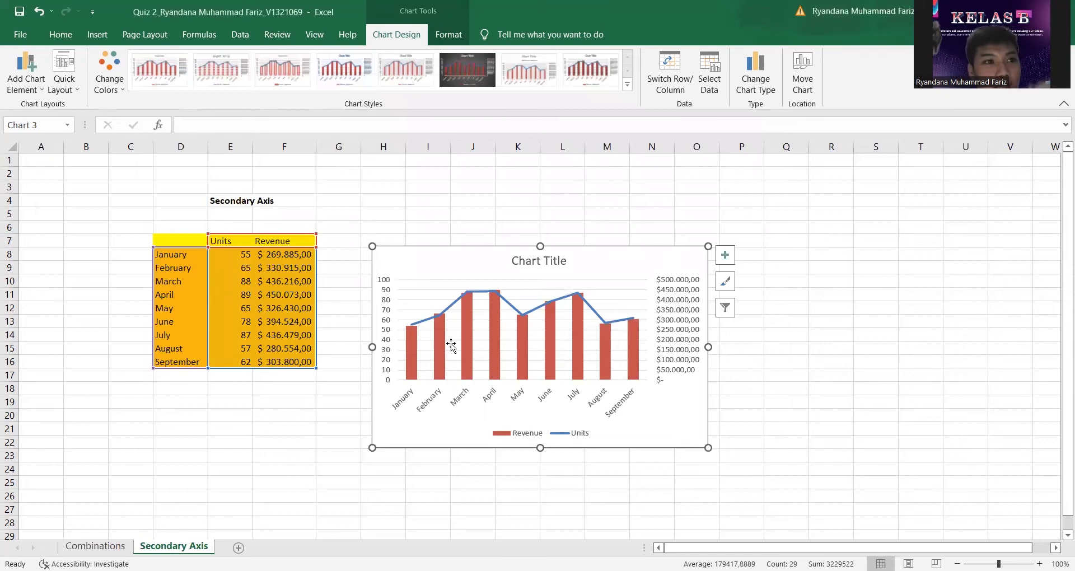
left_click(21, 12)
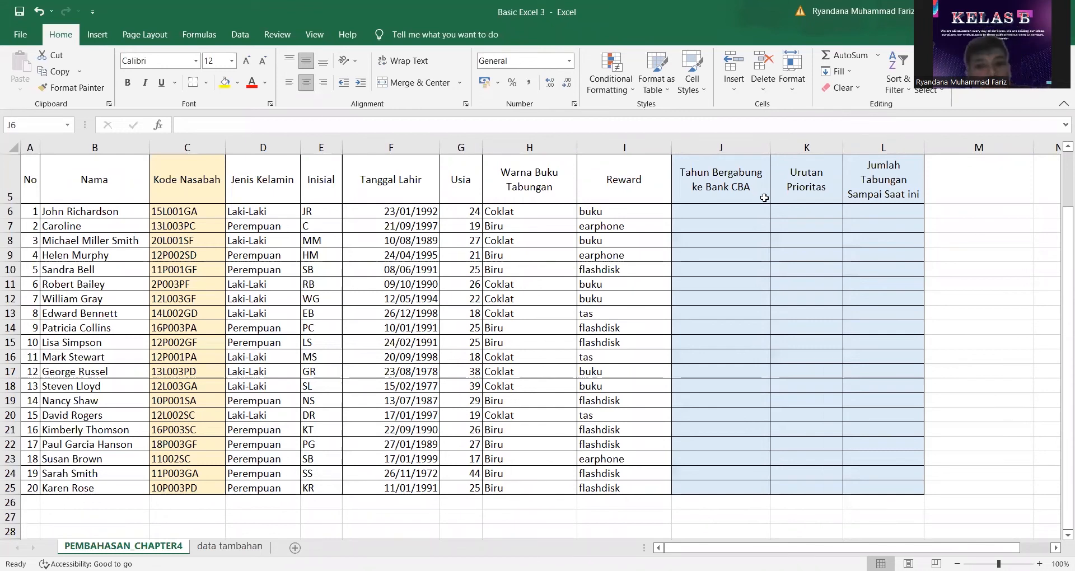
In the Basic Excel 3 workbook, examine the lookup tables on the data tambahan sheet
left_click(825, 195)
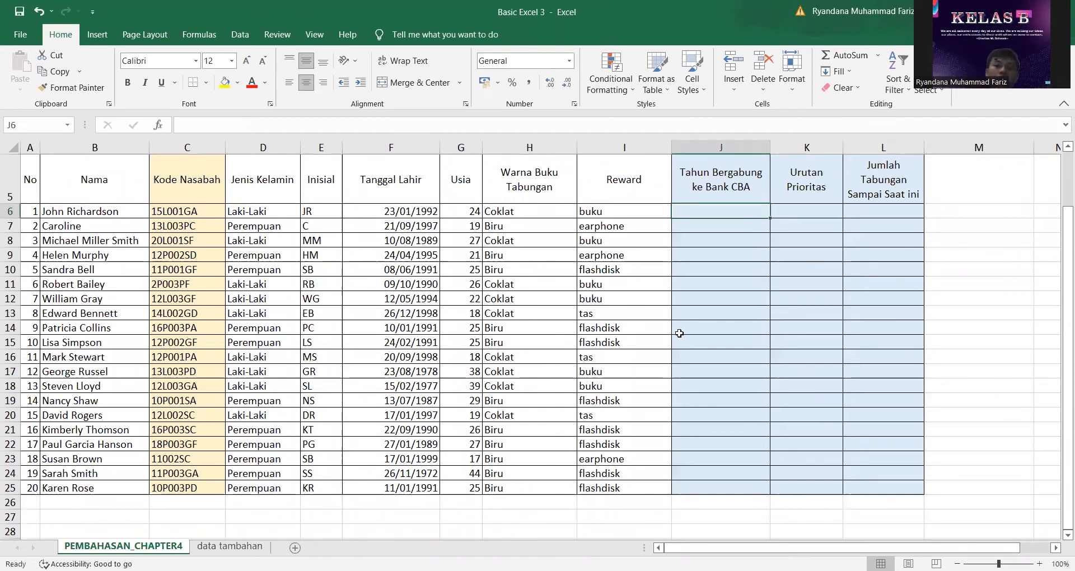
left_click(229, 547)
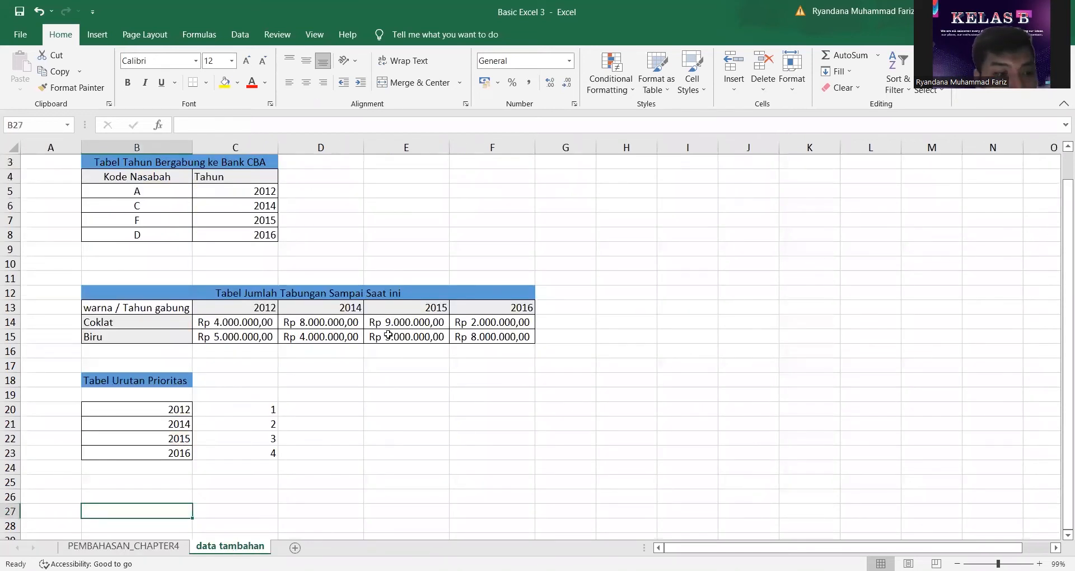
On the PEMBAHASAN_CHAPTER4 sheet, start a VLOOKUP formula in J6 with RIGHT(C6;1) as the lookup value
left_click(164, 547)
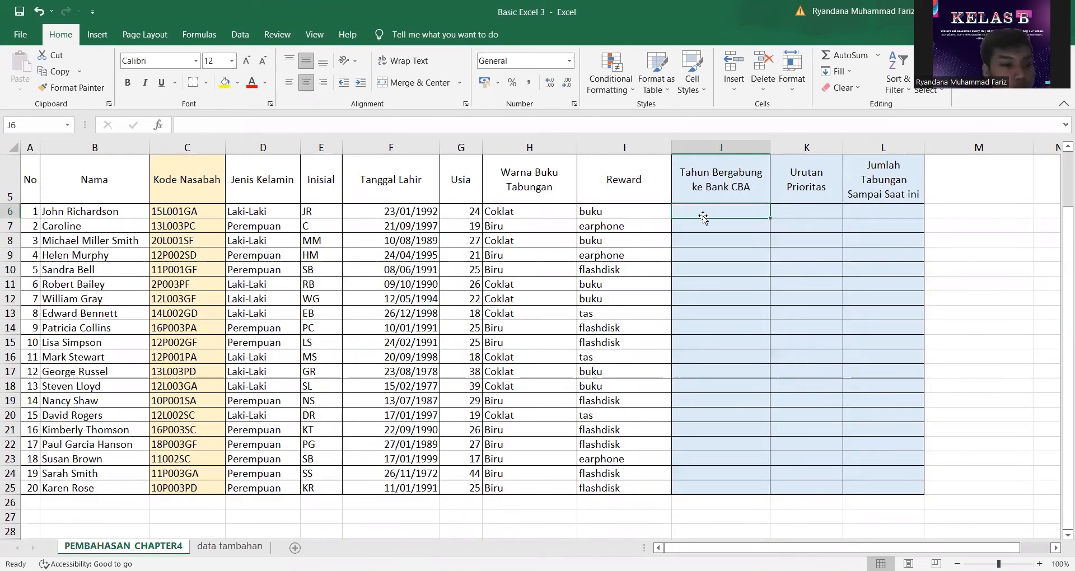
type("=")
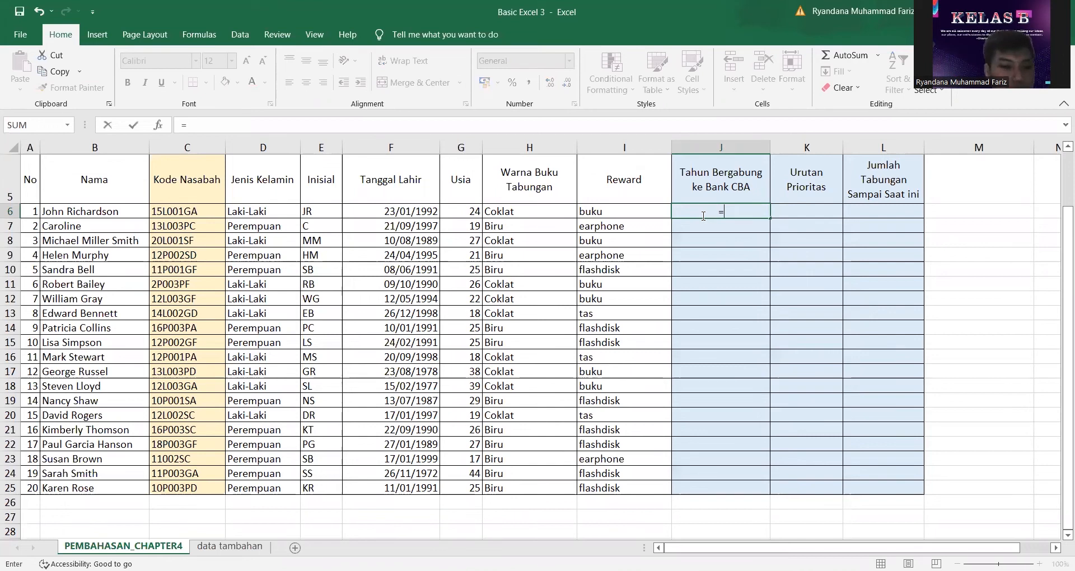
type("vloo")
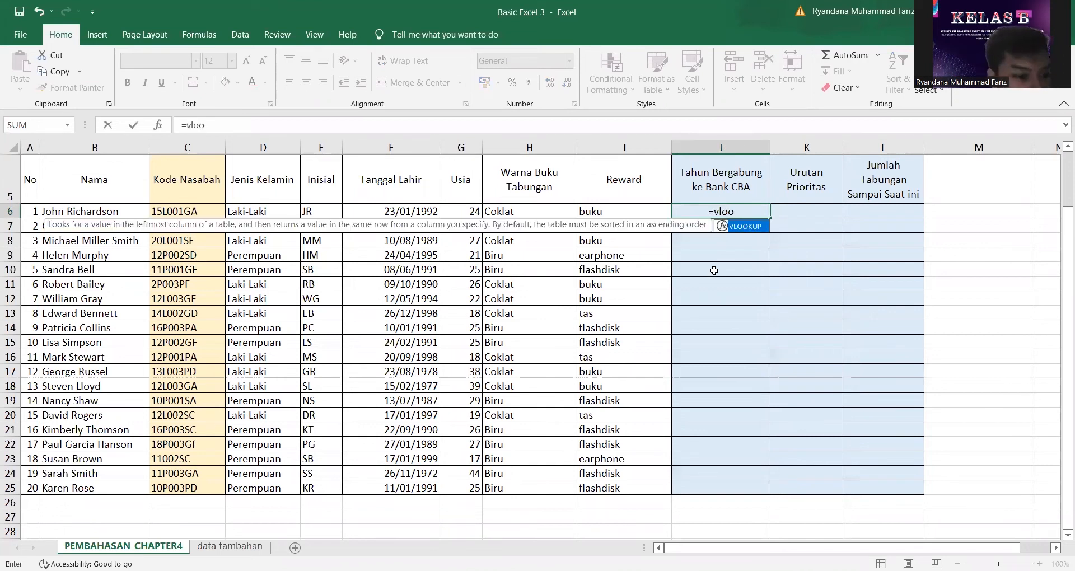
key("Tab")
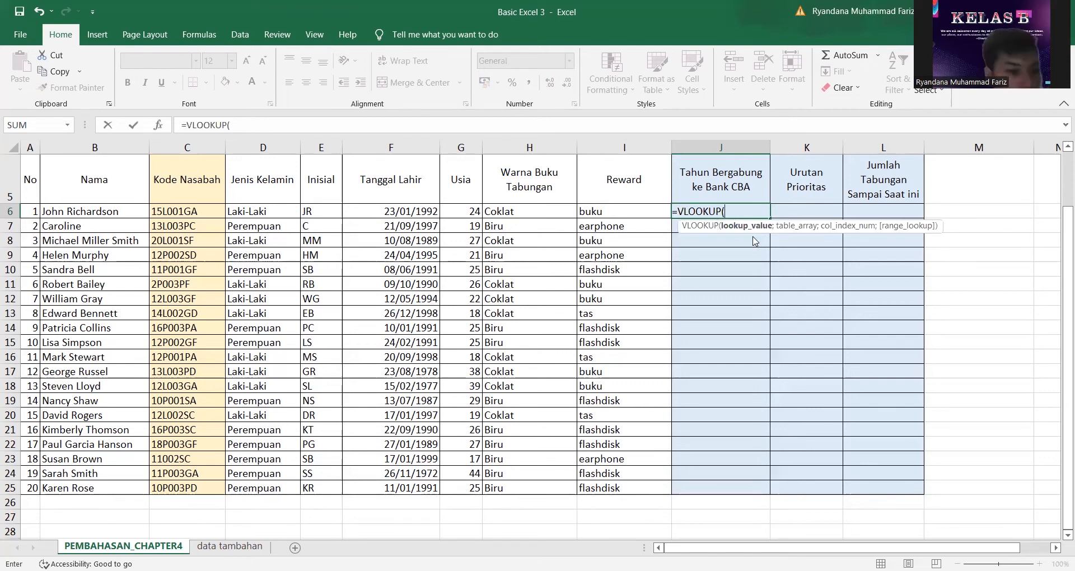
type("right")
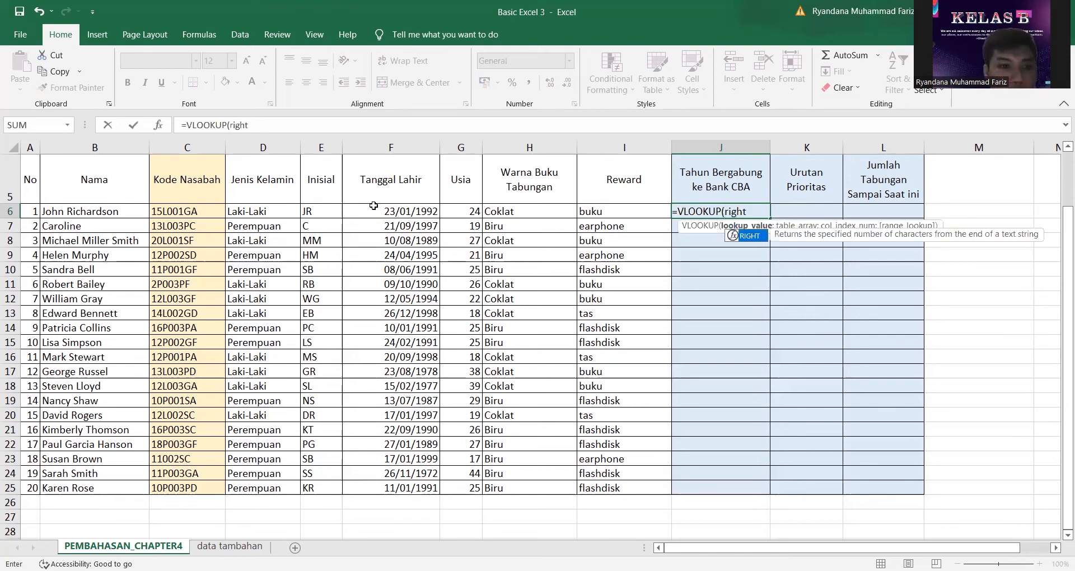
key("Tab")
left_click(199, 212)
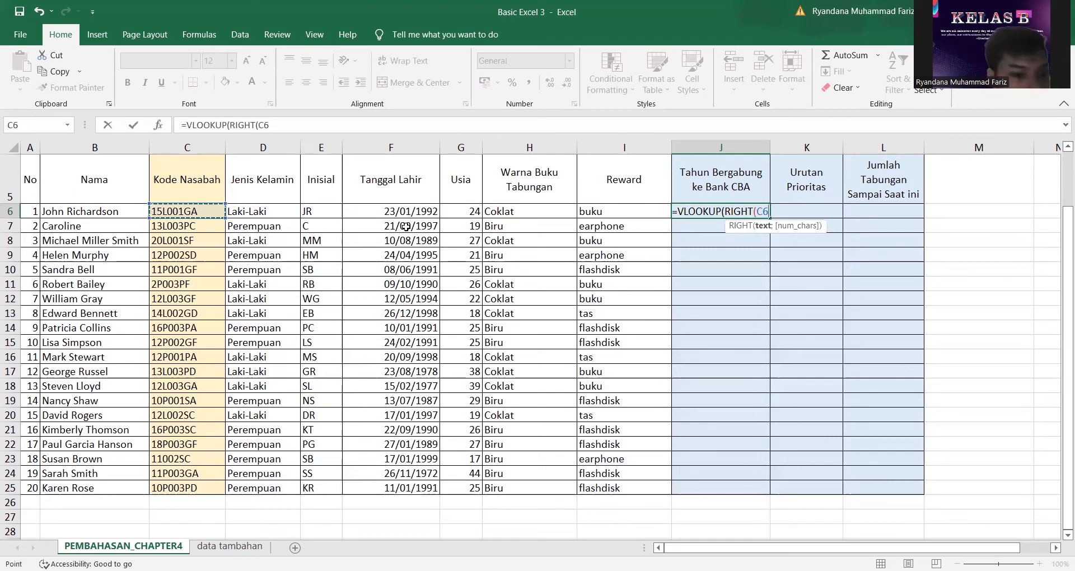
type(";1")
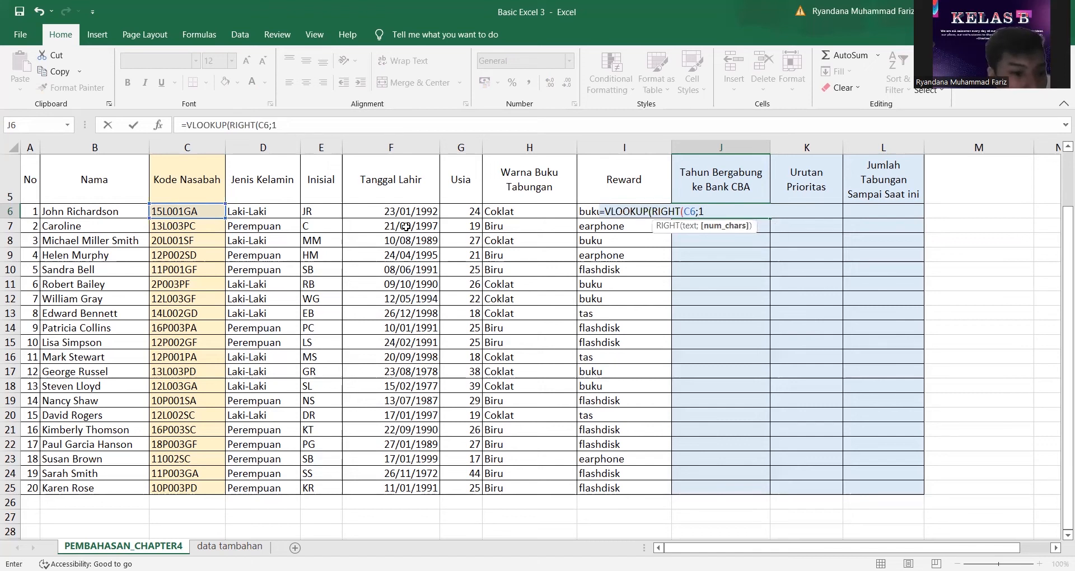
type(")")
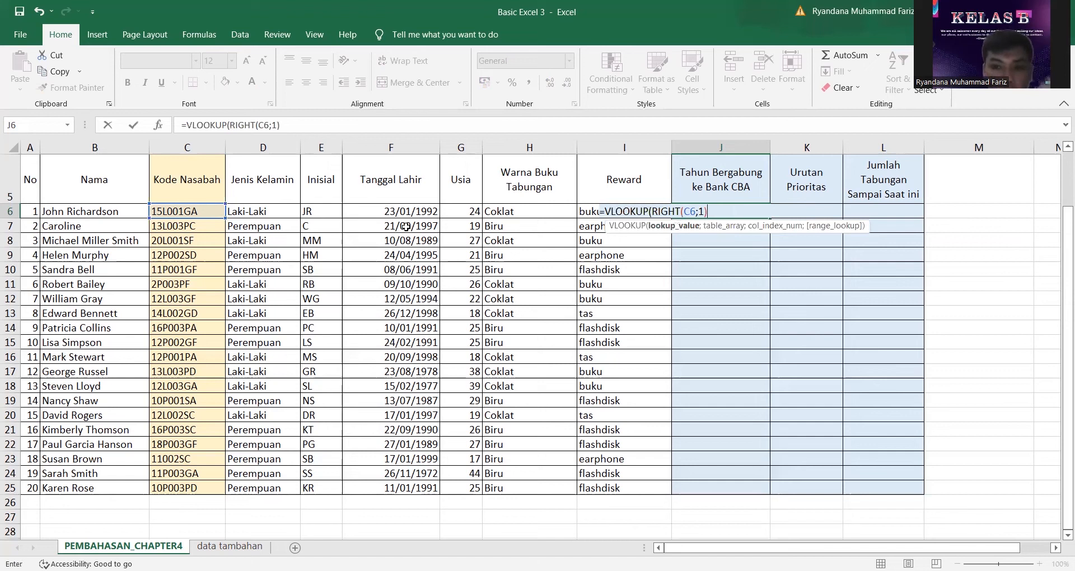
Complete J6 as =VLOOKUP(RIGHT(C6;1);Tahun;2;0) and fill the formula down to J25
type(";tahun")
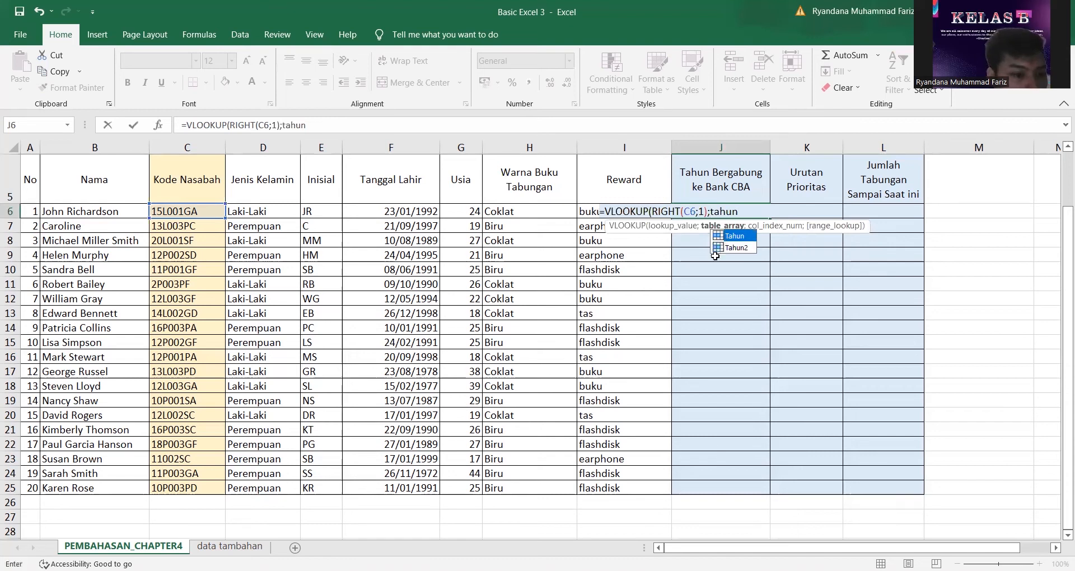
key("Tab")
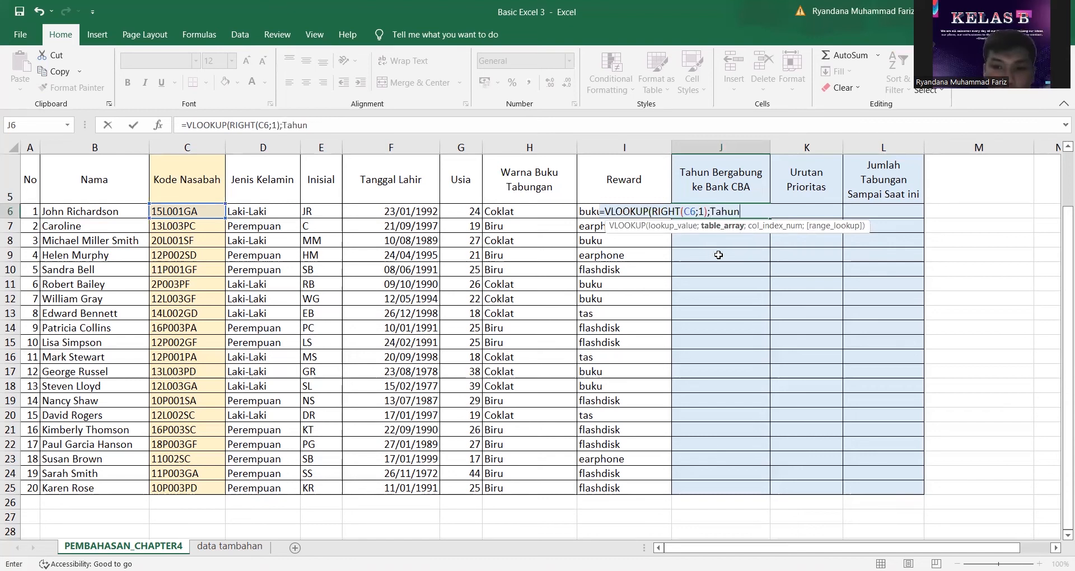
type(";")
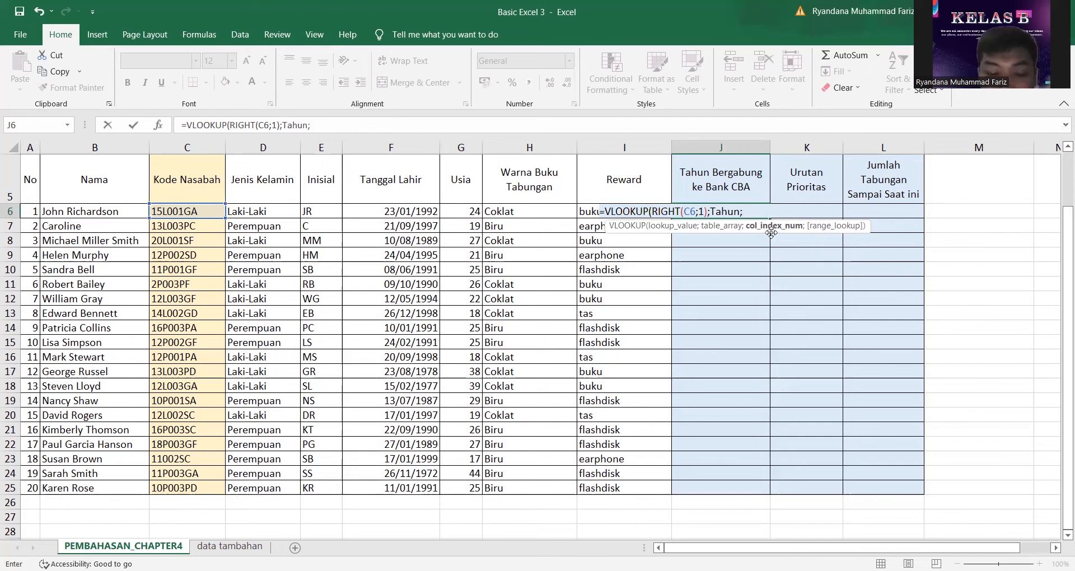
type("2")
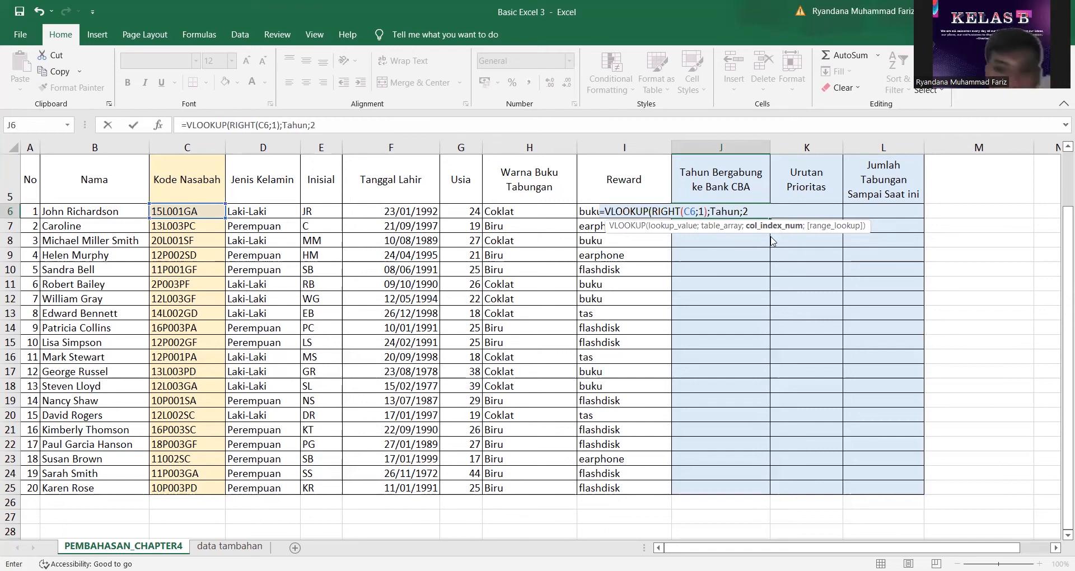
type(";")
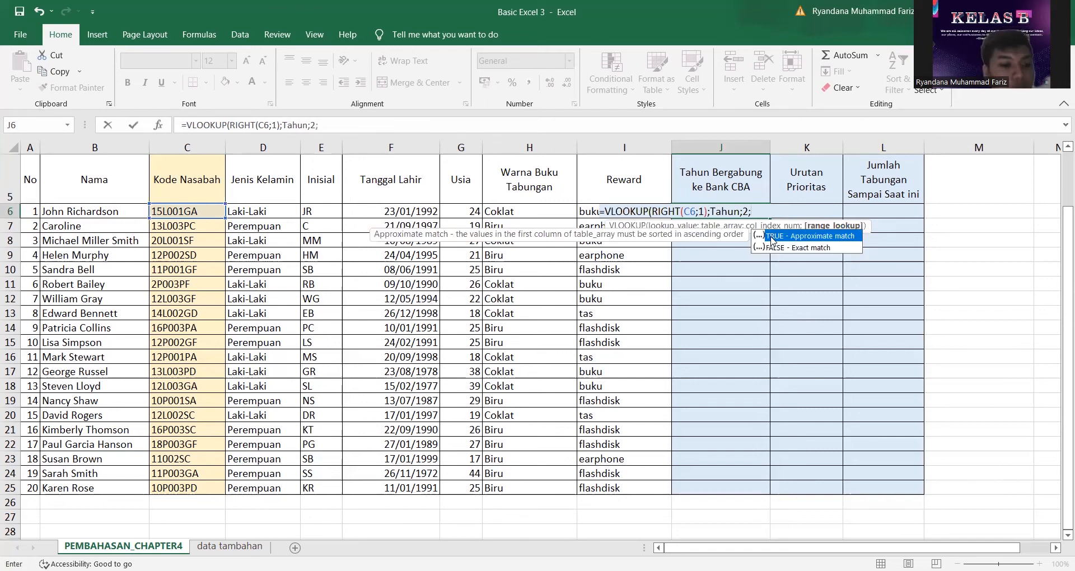
type("0")
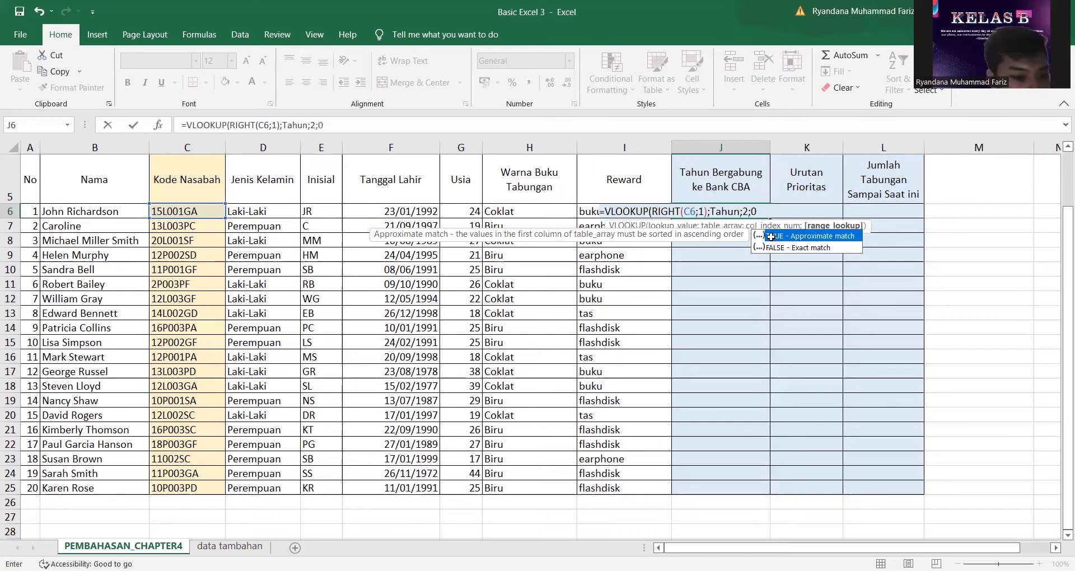
type(")")
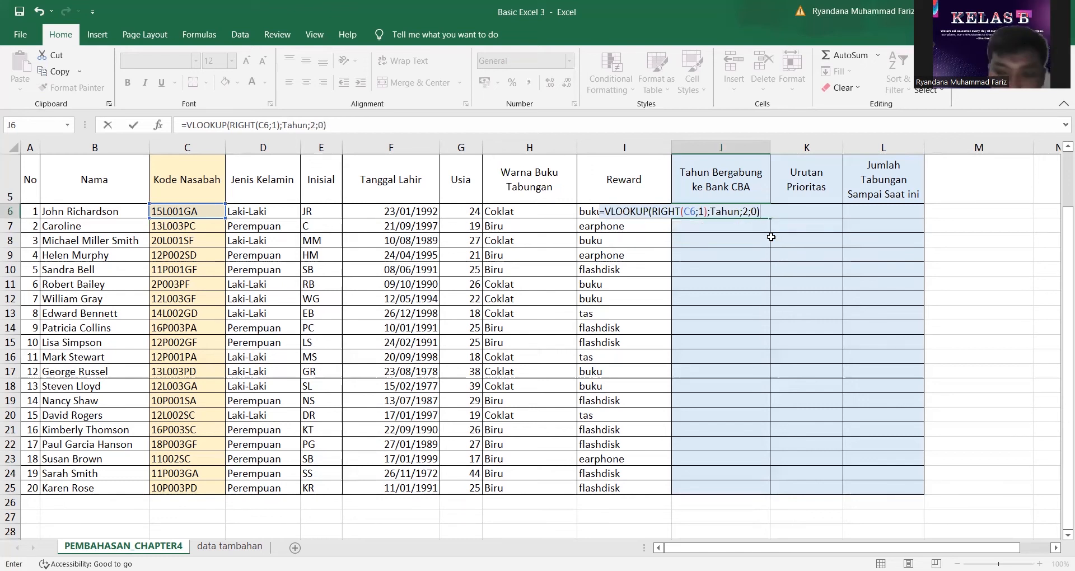
key("Return")
left_click(750, 214)
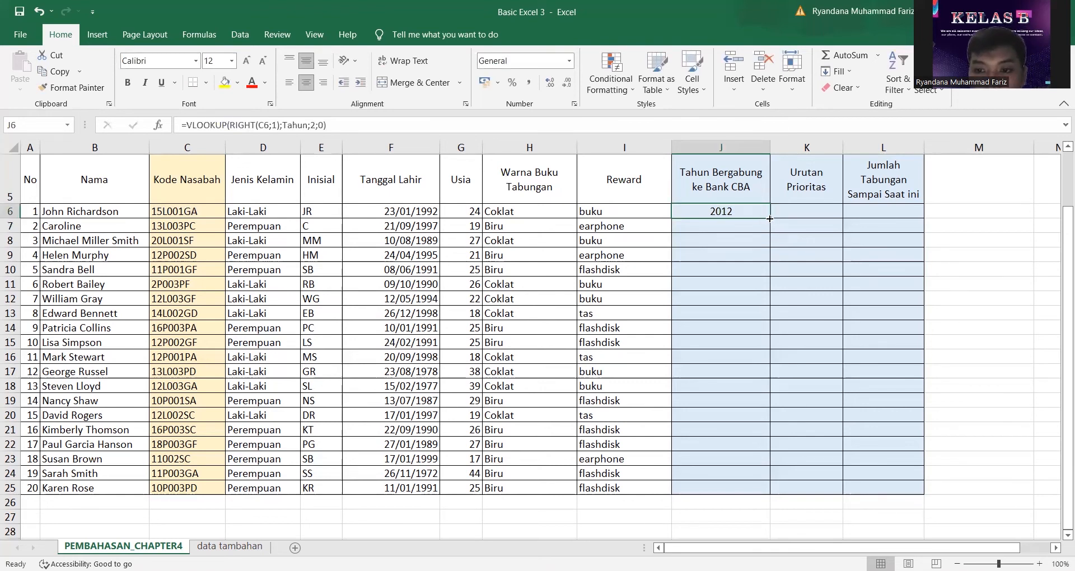
left_click_drag(771, 215, 754, 498)
Start a MATCH formula in K6 of the Urutan Prioritas column with J6 as the lookup value
left_click(808, 209)
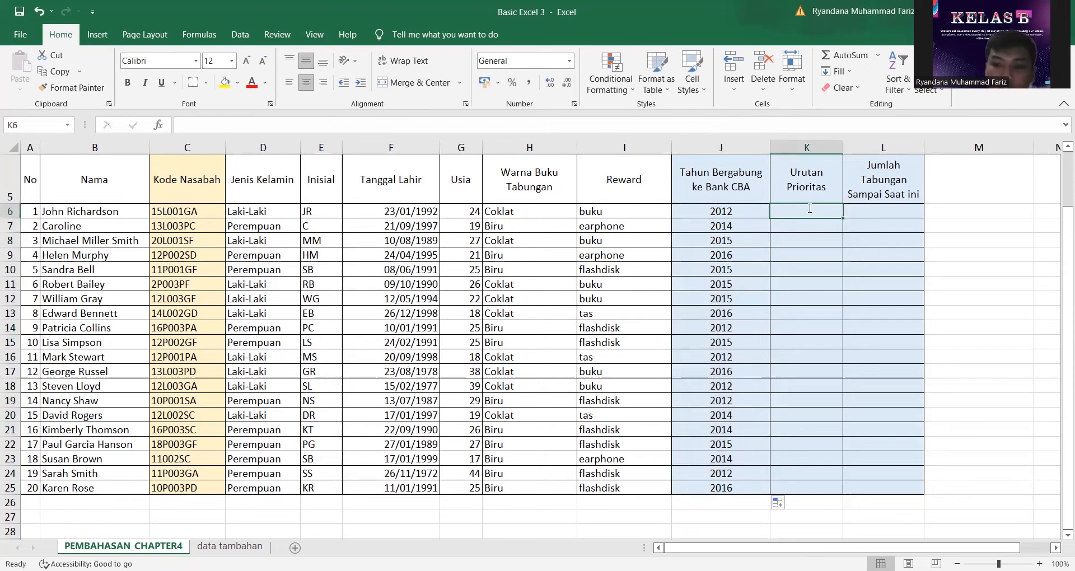
type("=")
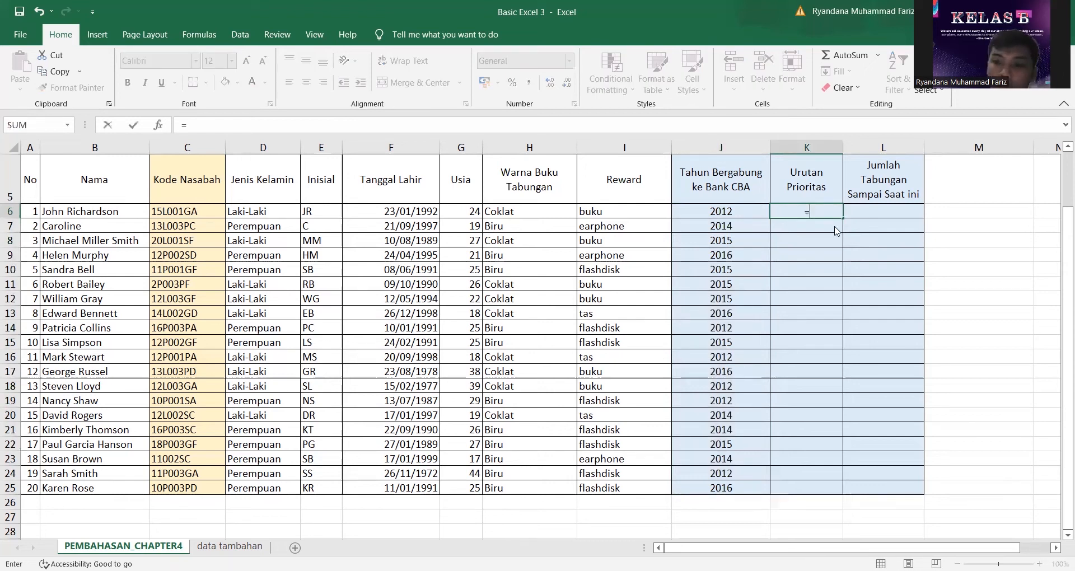
type("matc")
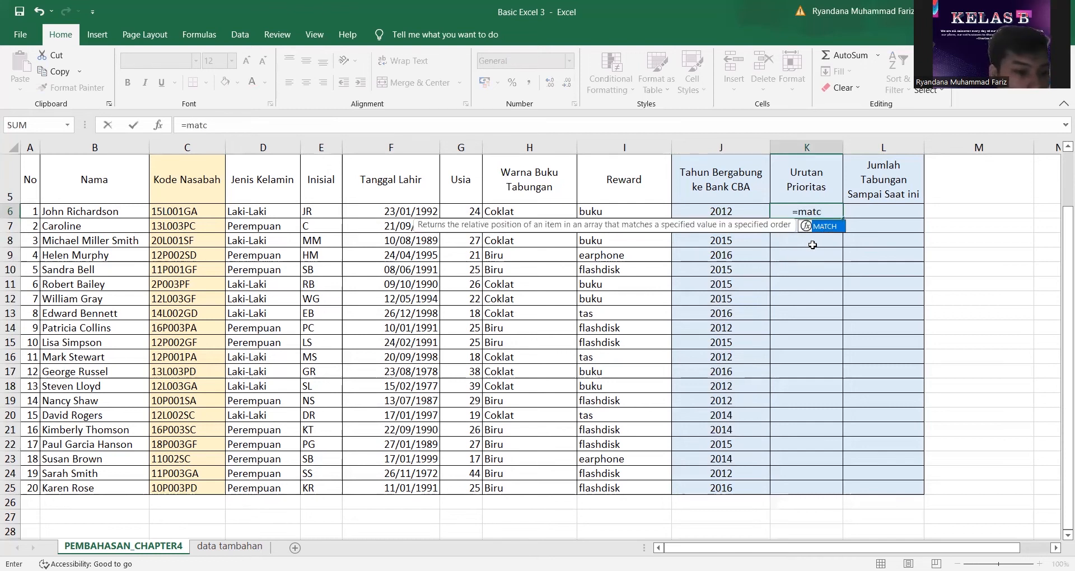
key("Tab")
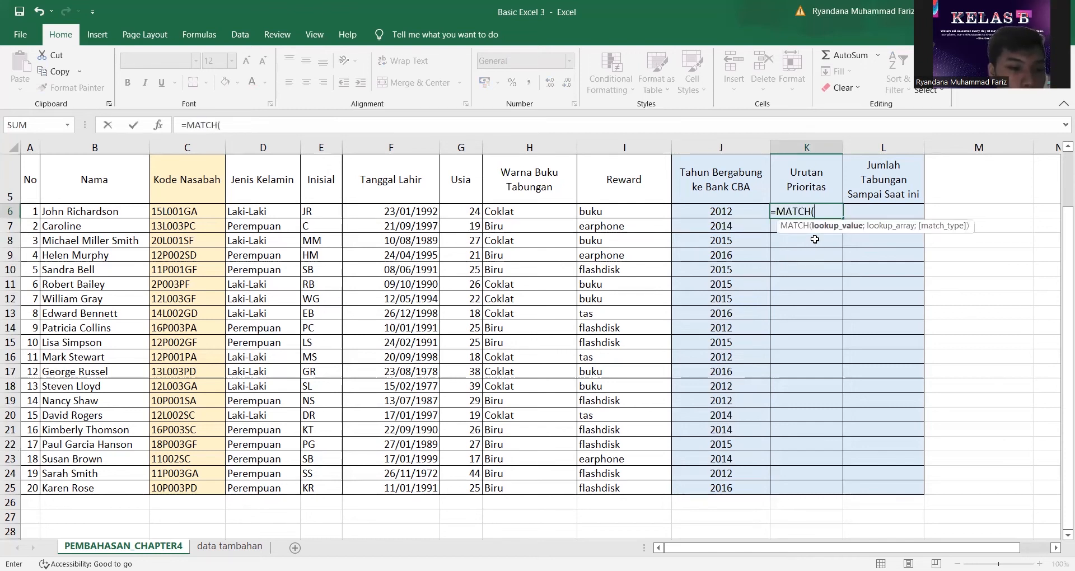
left_click(736, 215)
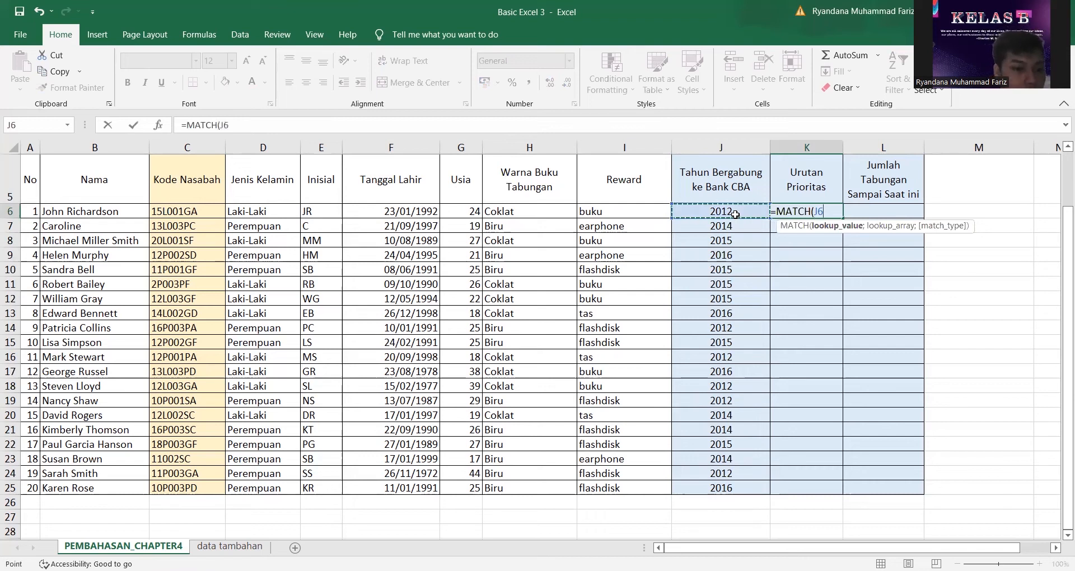
key("F8")
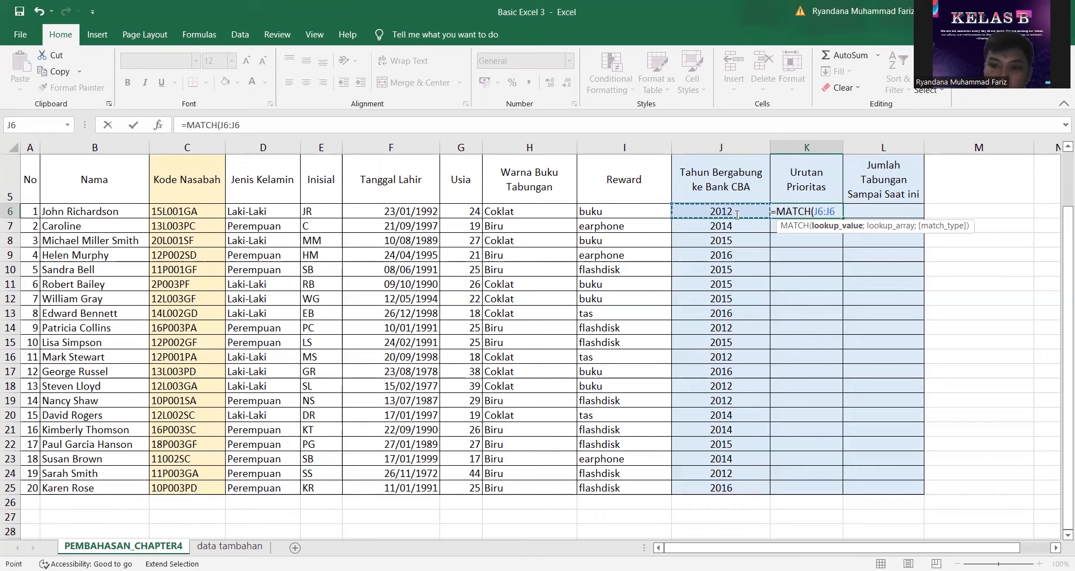
key("BackSpace")
key("BackSpace")
key("BackSpace")
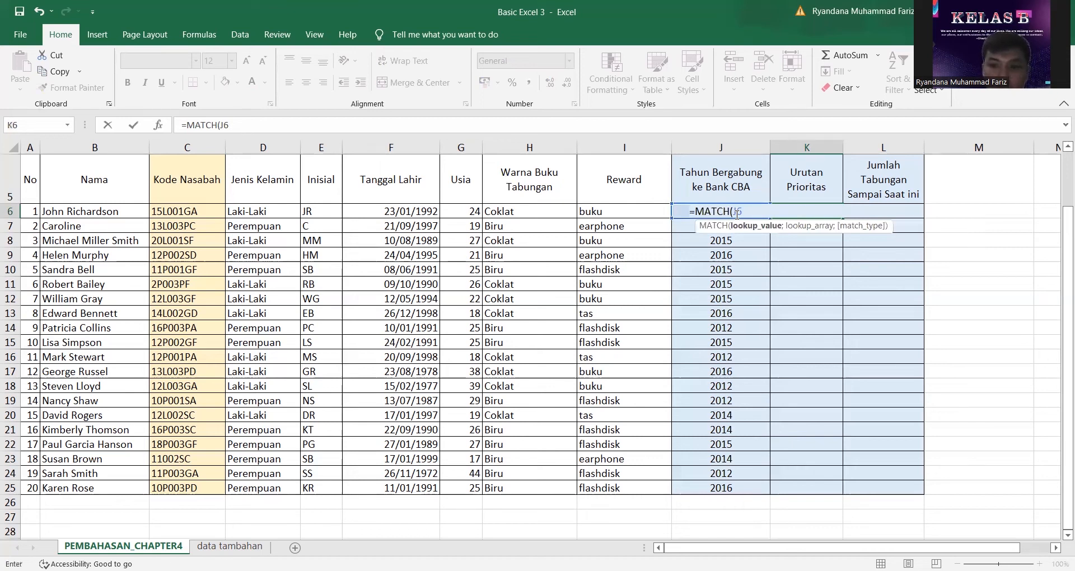
Complete K6 as =MATCH(J6;Prioritas;0) and fill the formula down to K25
type(";pri")
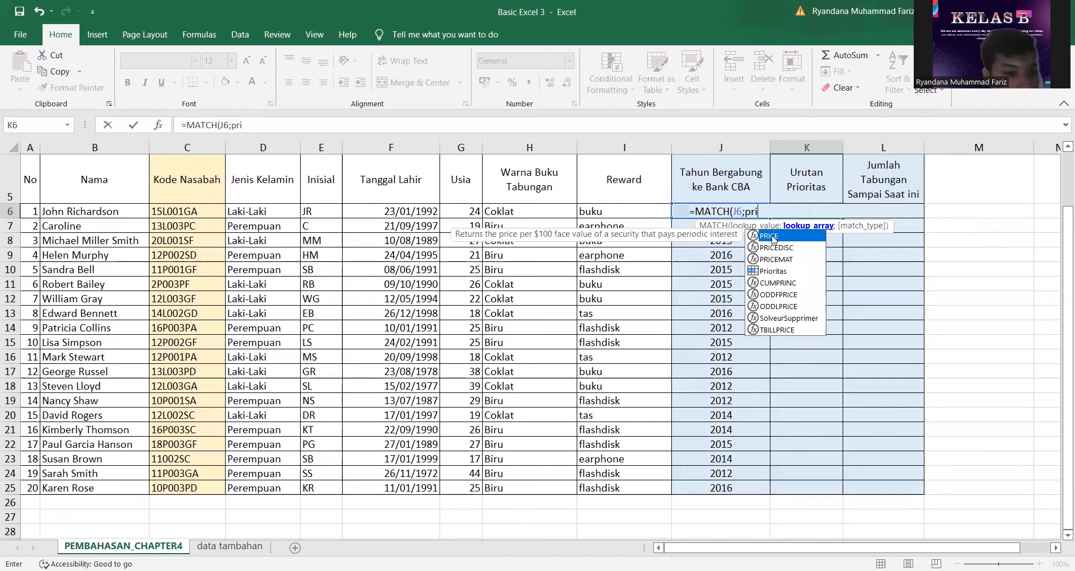
double_click(788, 268)
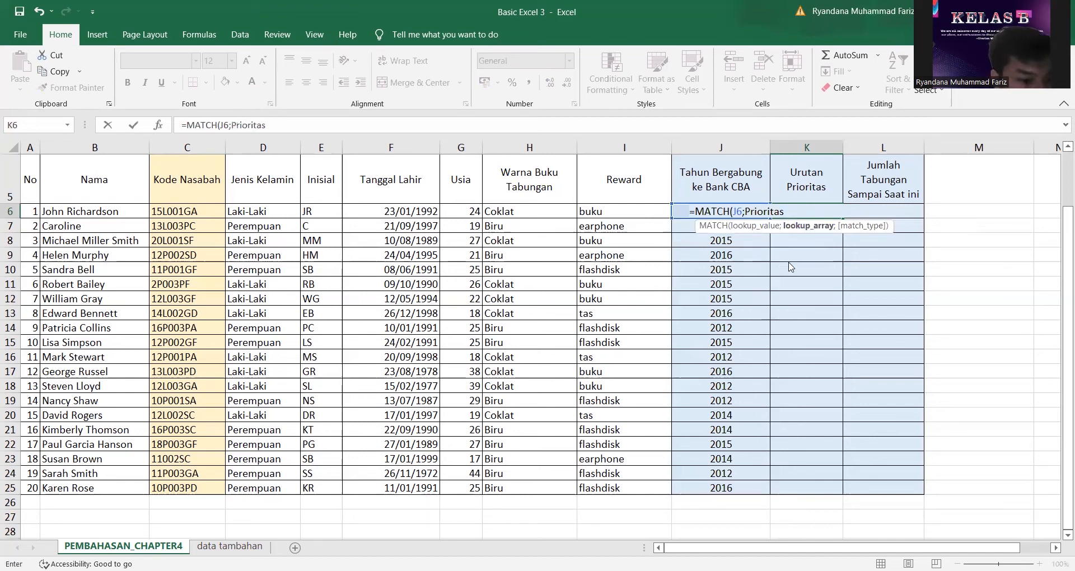
type(";")
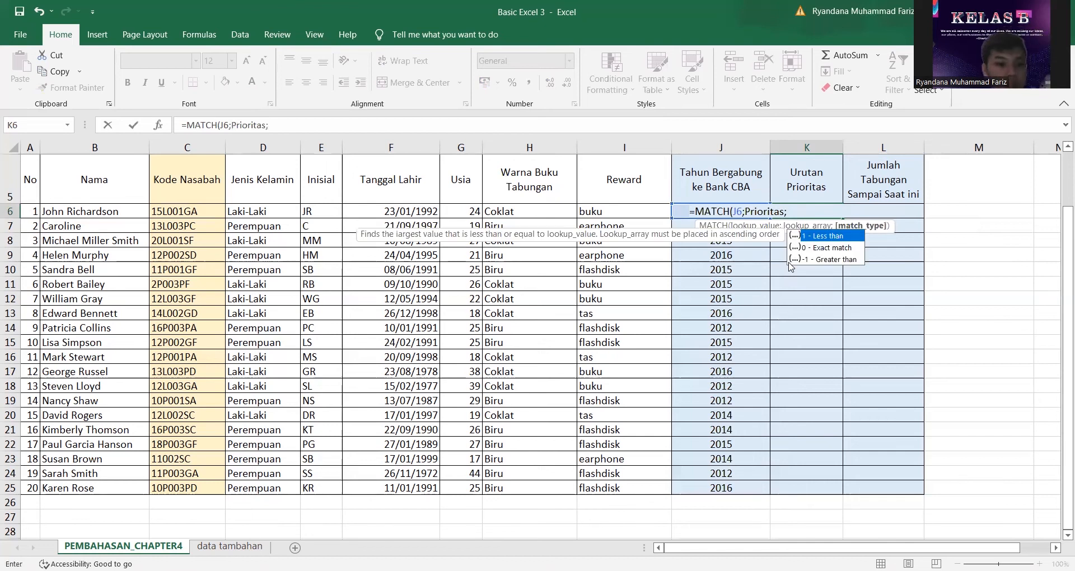
type("0")
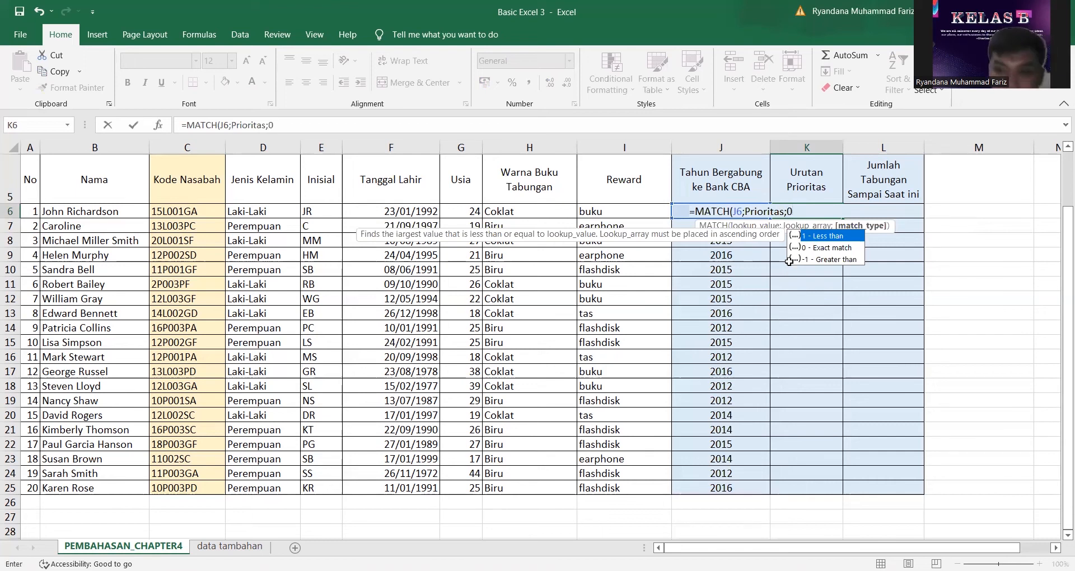
type(")")
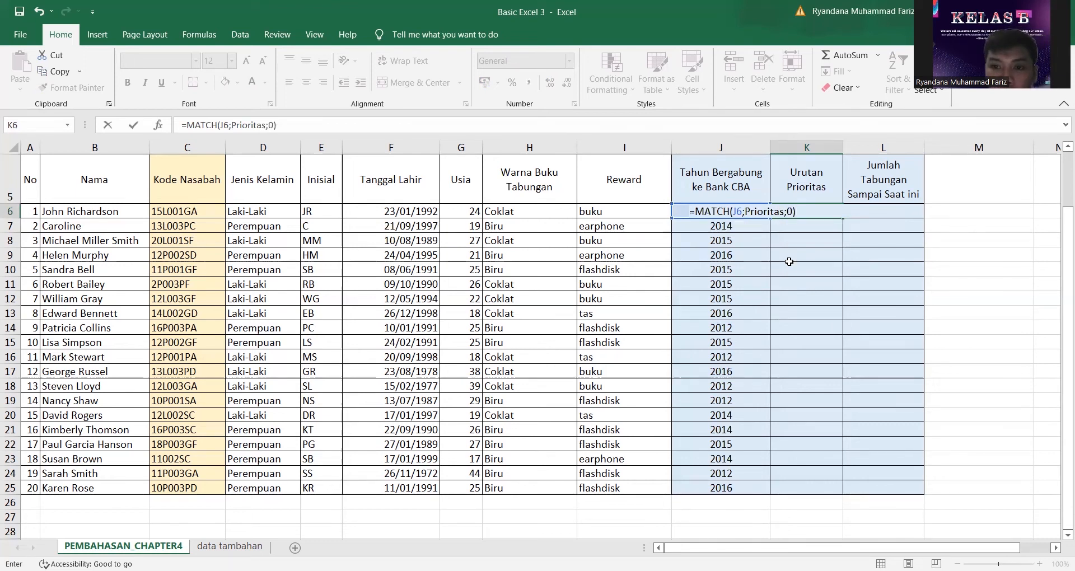
key("Return")
left_click(804, 208)
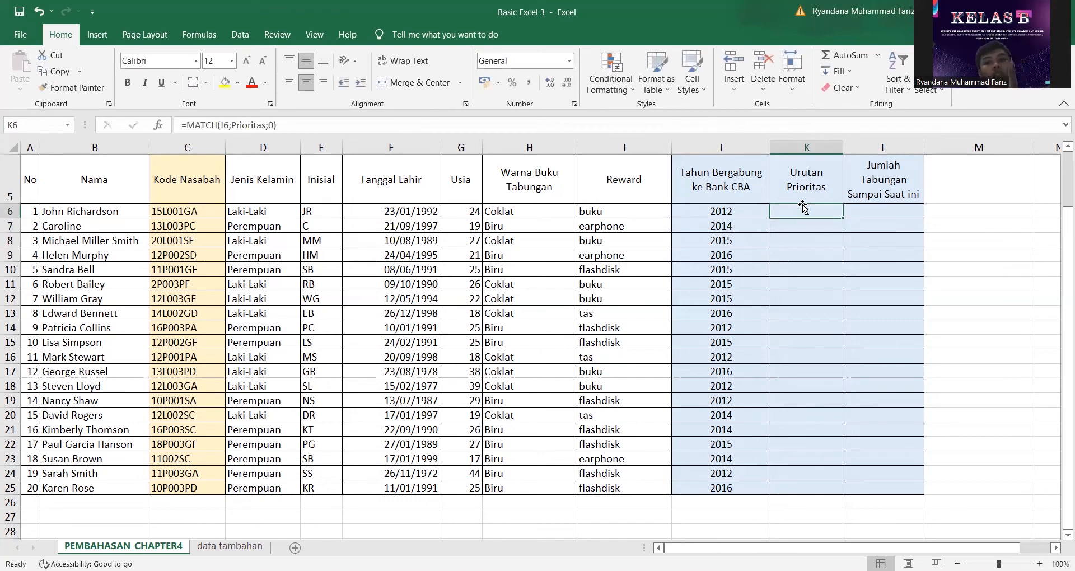
left_click_drag(842, 217, 838, 490)
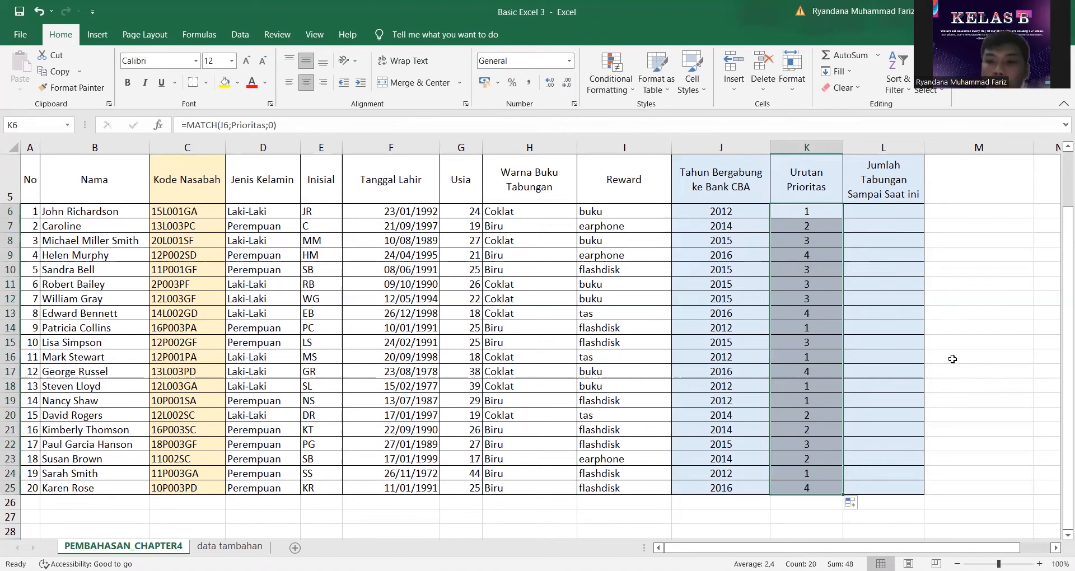
Start a VLOOKUP formula in L6 of the Jumlah Tabungan column with H6 as lookup value and Tabel1 as table array
left_click(862, 209)
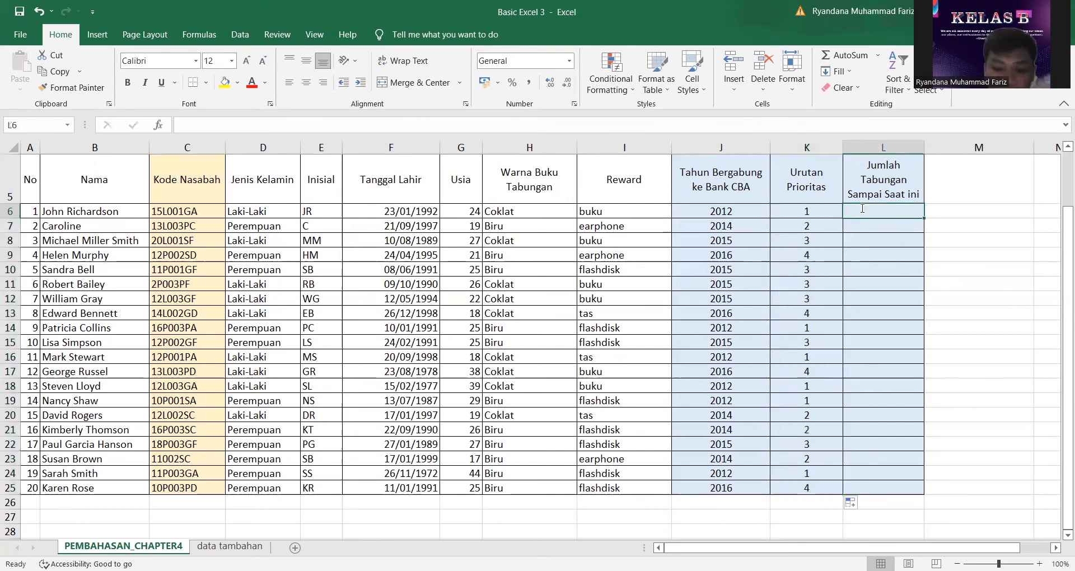
type("=vloo")
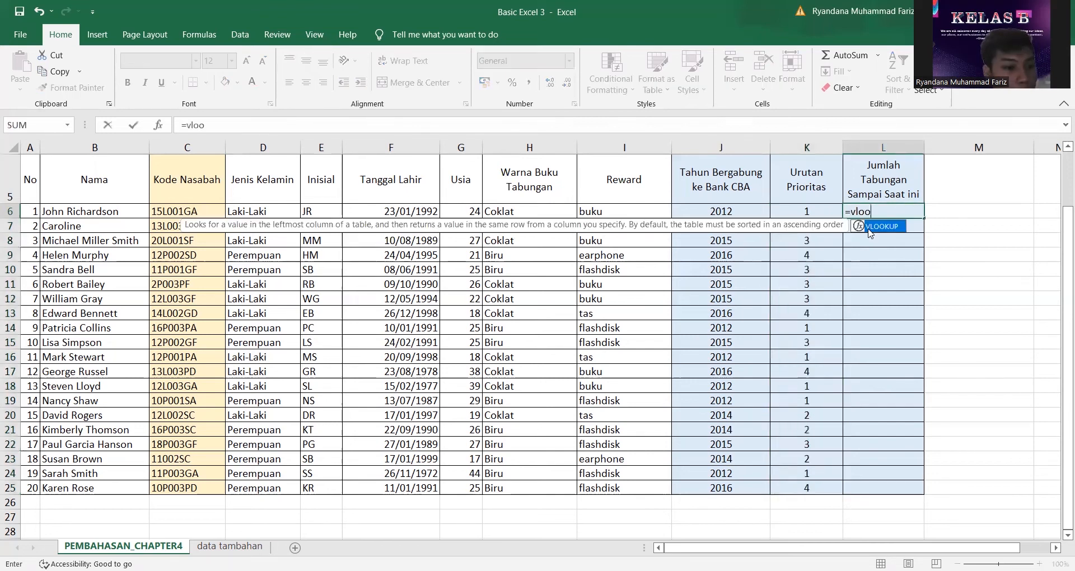
key("Tab")
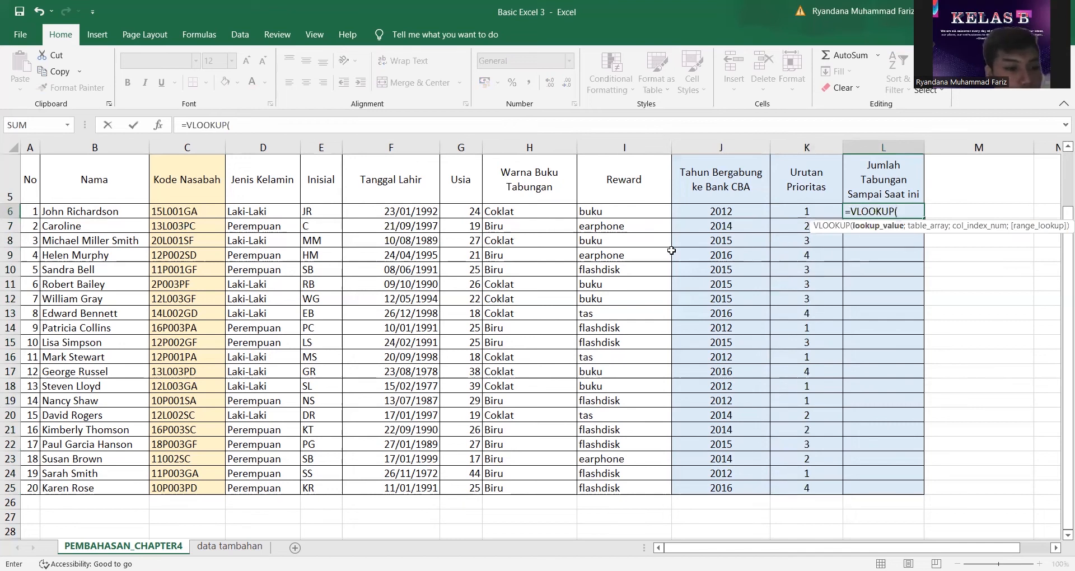
left_click(518, 211)
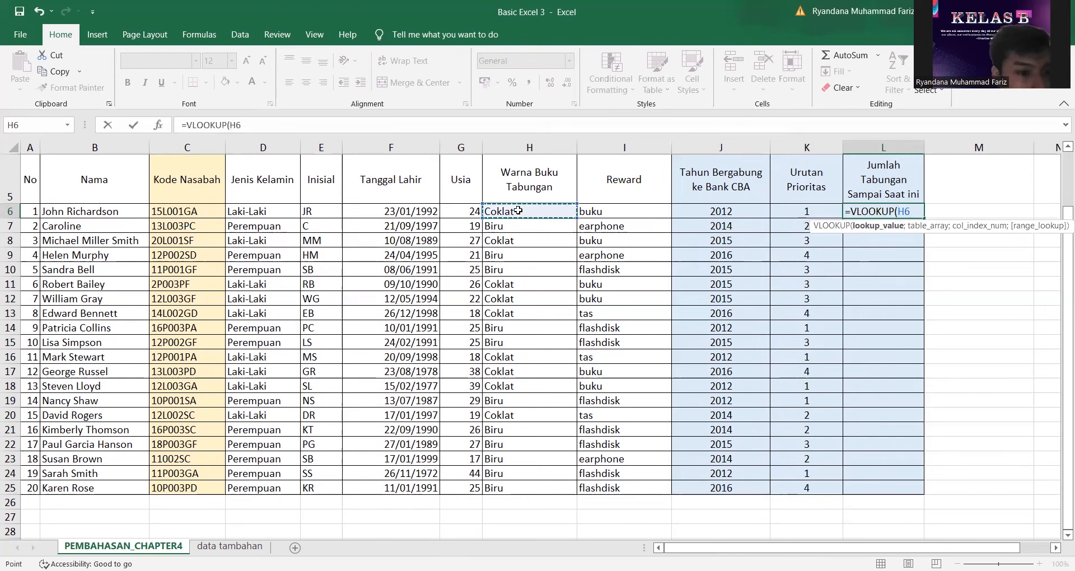
type(";")
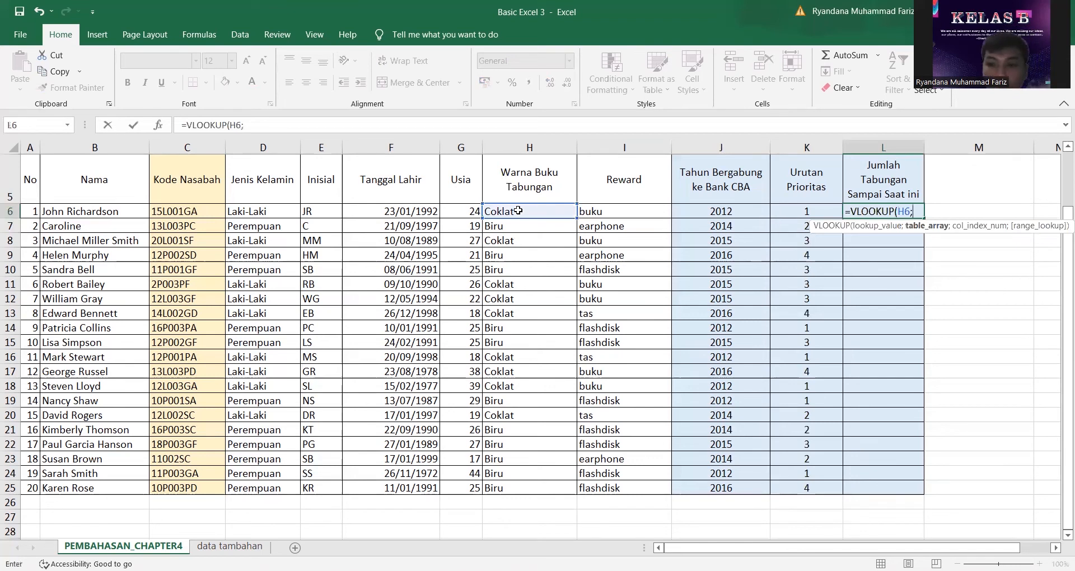
type("tabe")
double_click(934, 234)
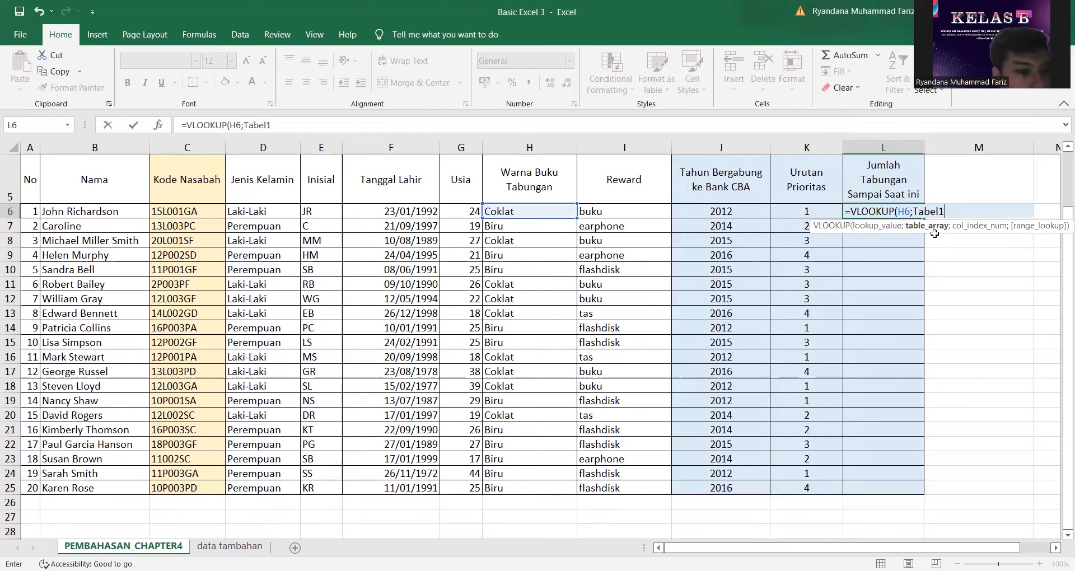
type(";")
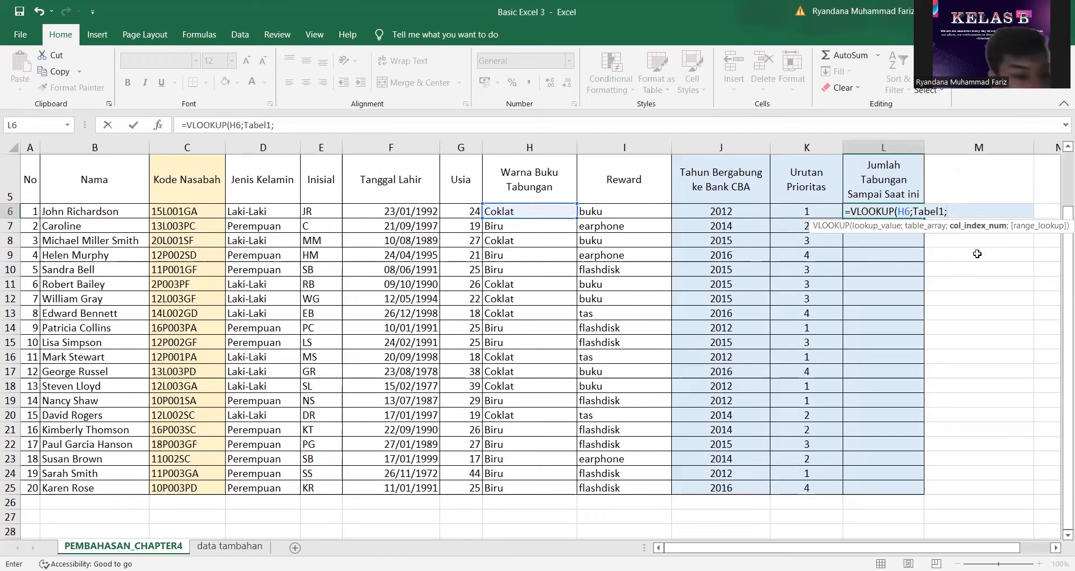
Nest MATCH(J6;Tabel2;0) as the column index of the VLOOKUP formula in L6
type("MATCH(")
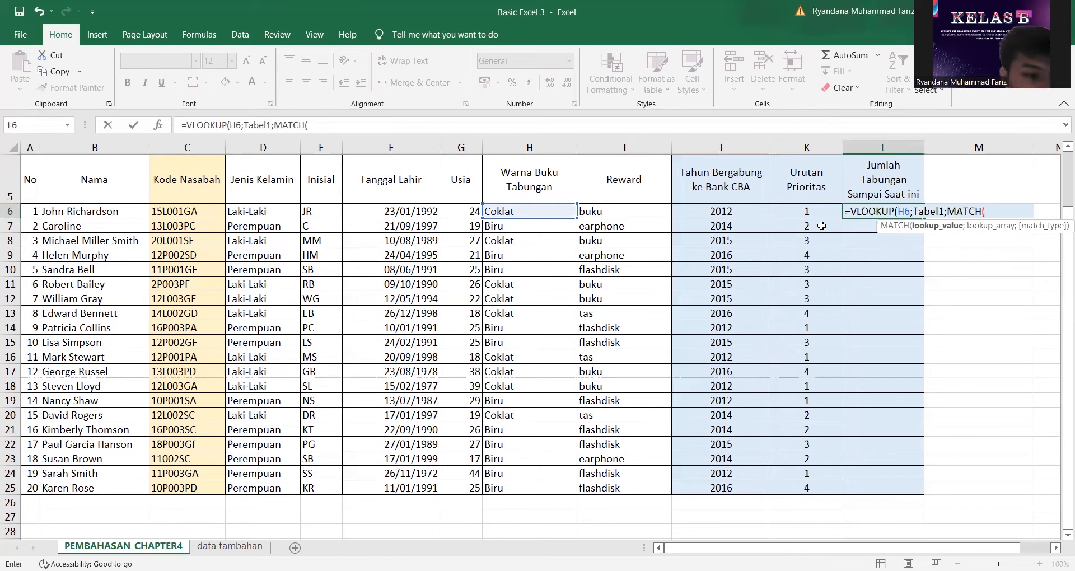
left_click(702, 222)
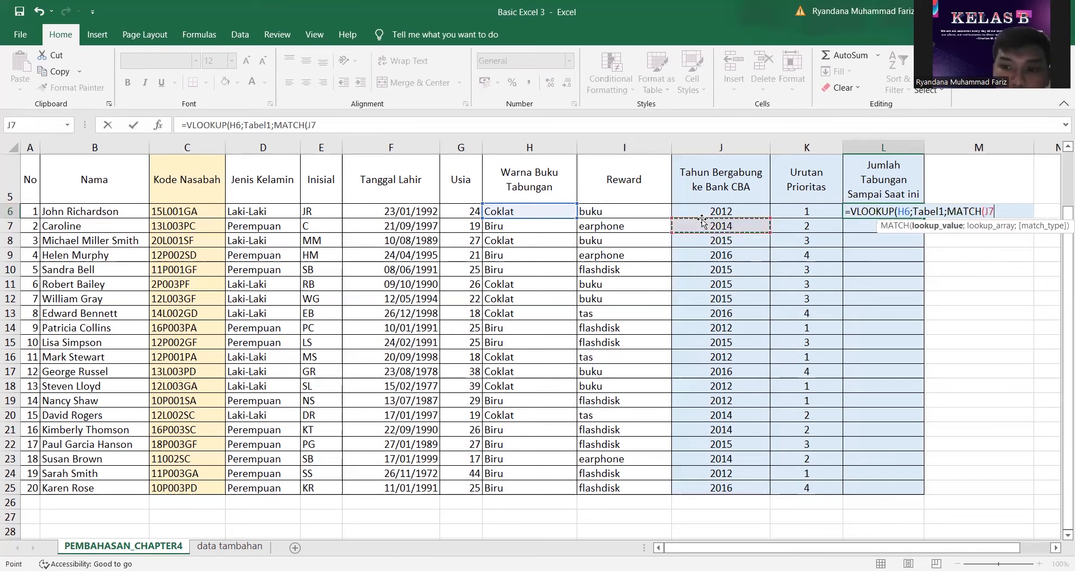
left_click(700, 214)
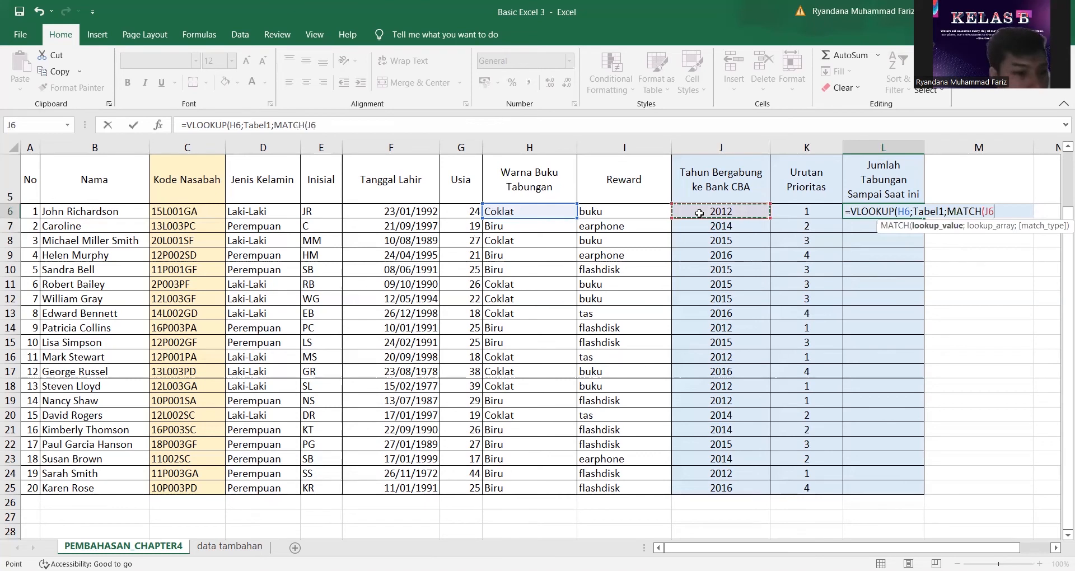
type(";")
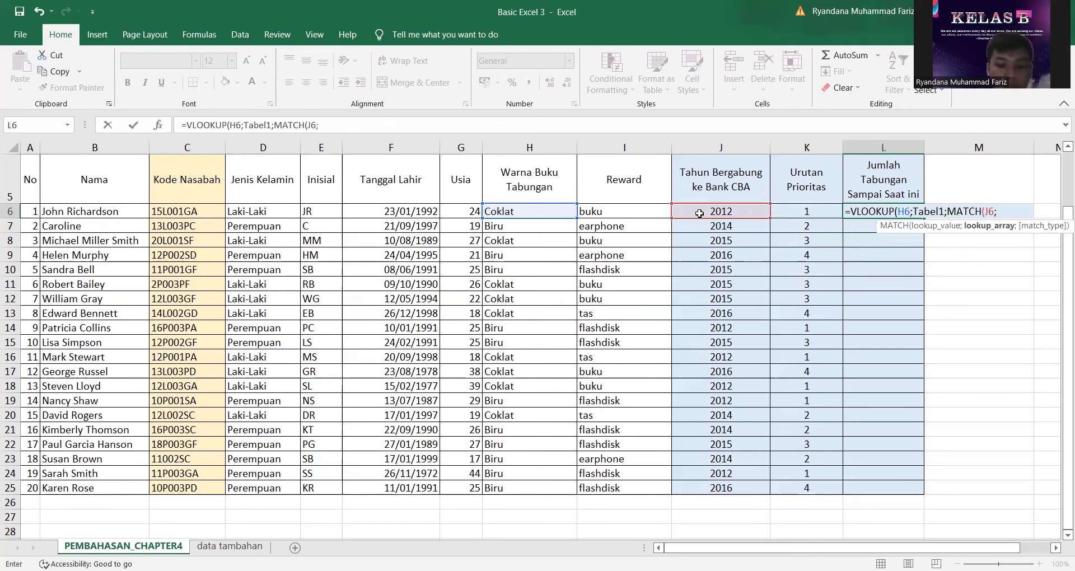
type("tabe")
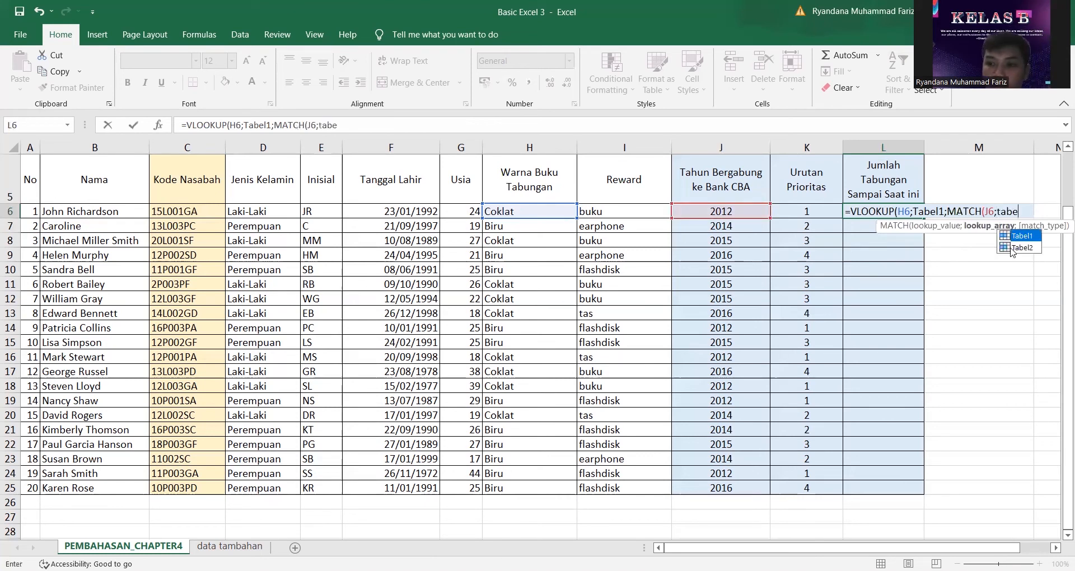
left_click(1018, 247)
key("Tab")
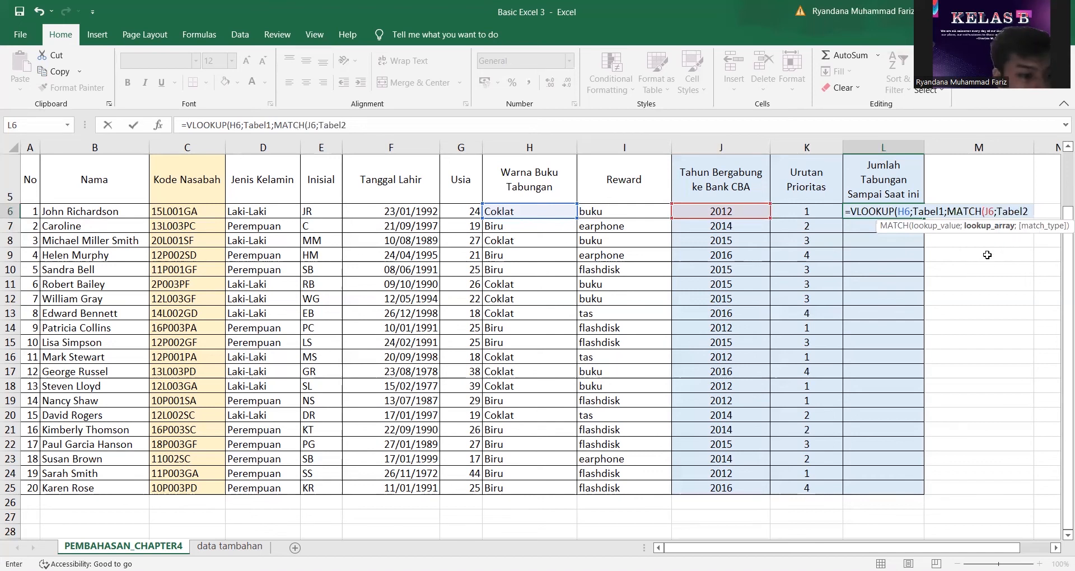
type(";")
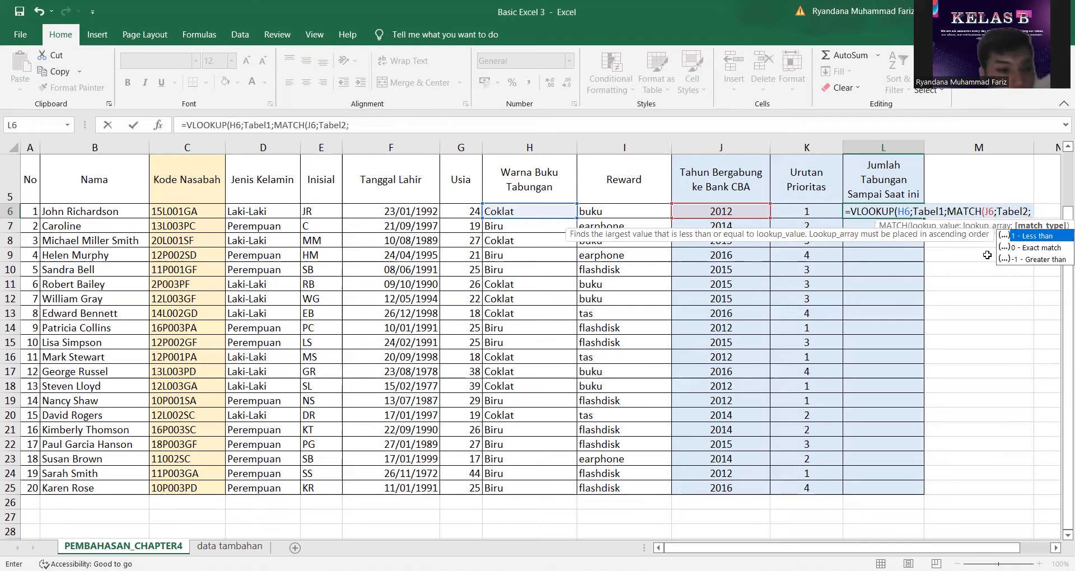
type("0")
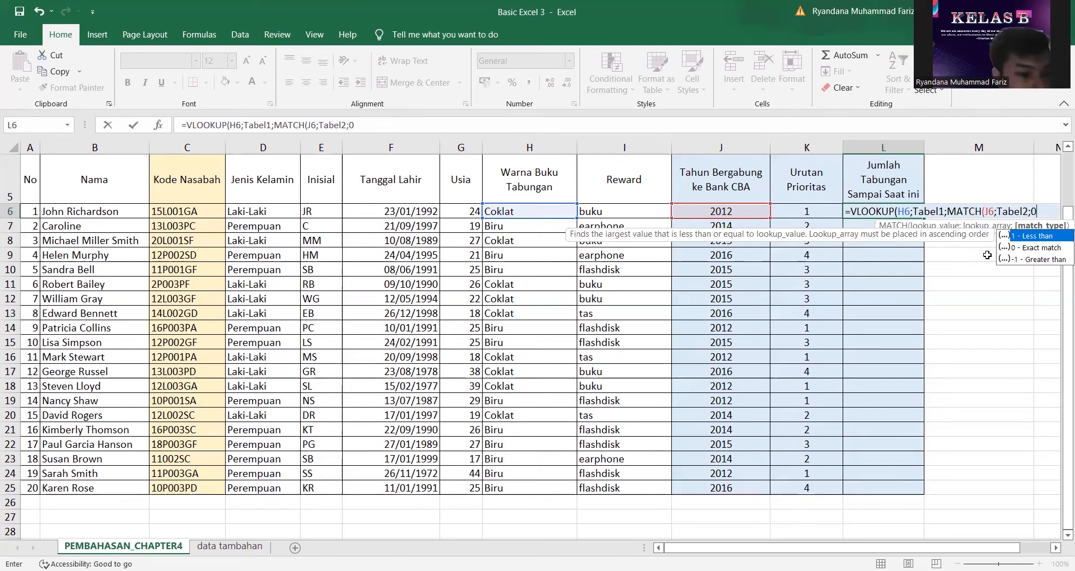
Complete L6 as =VLOOKUP(H6;Tabel1;MATCH(J6;Tabel2;0);0) and fill the formula down to L25
type(");0")
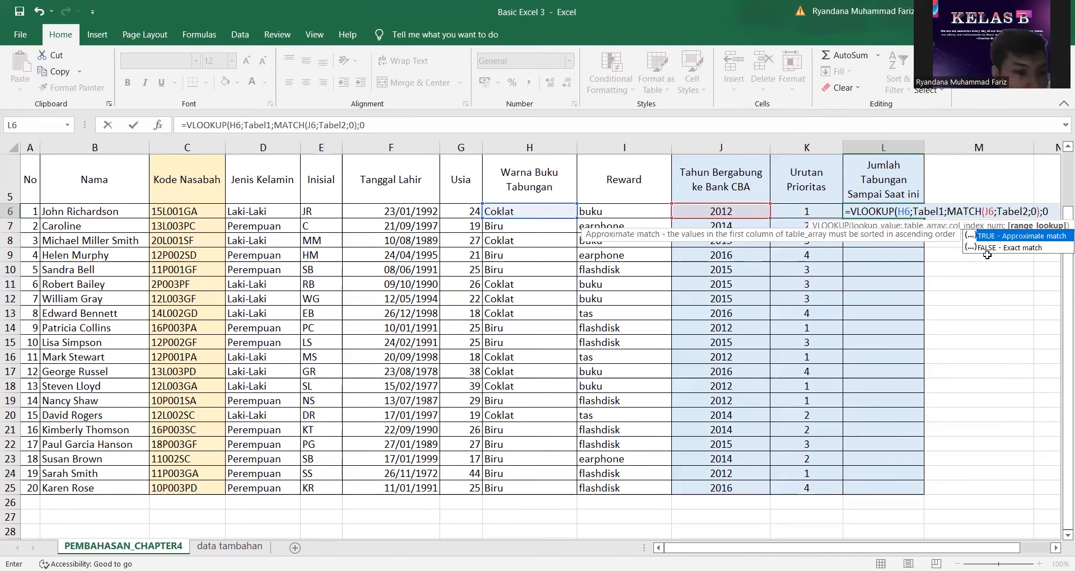
type(")")
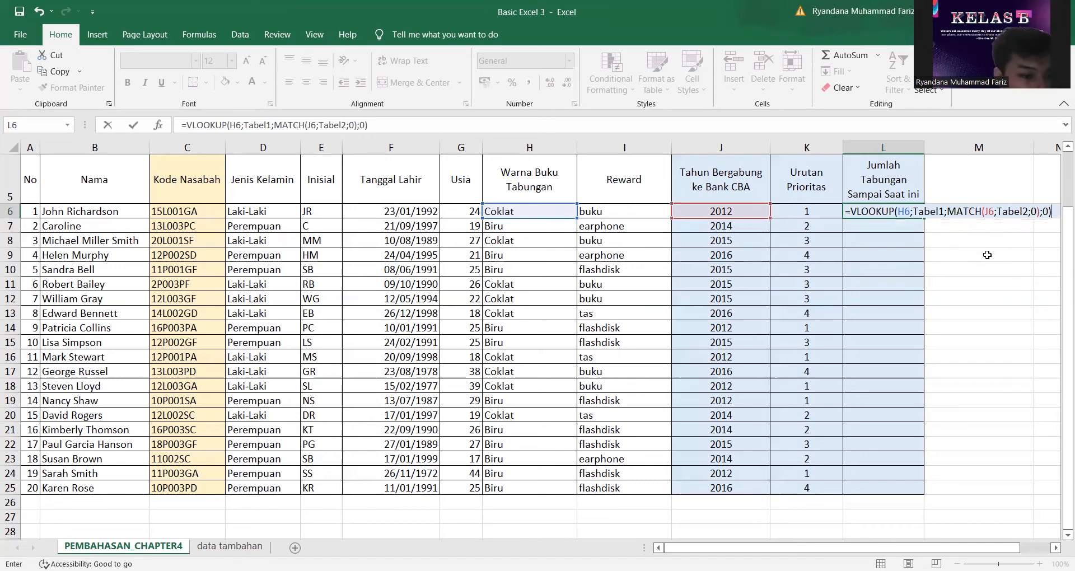
key("Return")
left_click(895, 212)
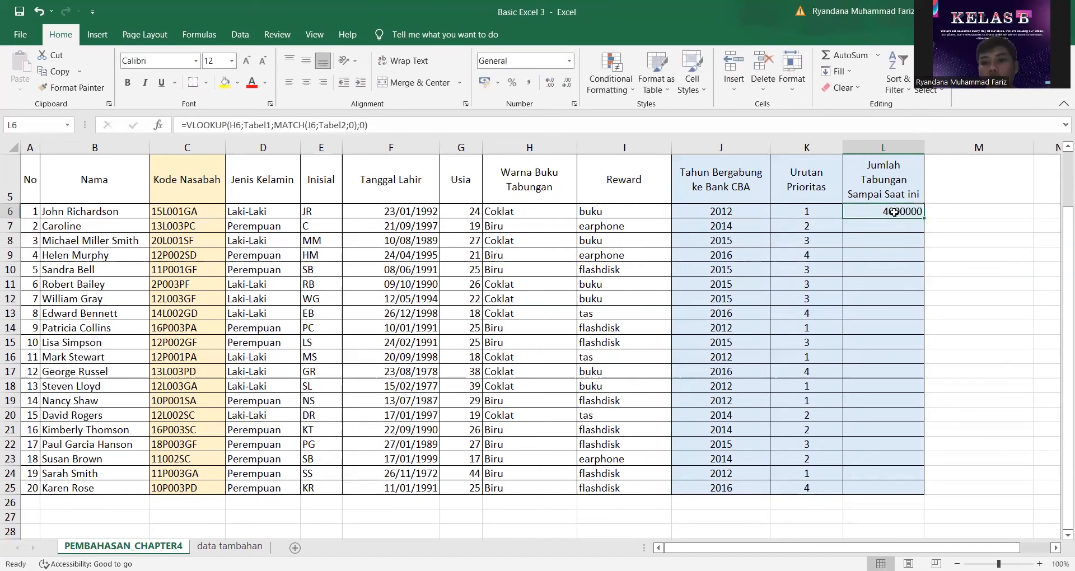
left_click_drag(924, 221, 906, 488)
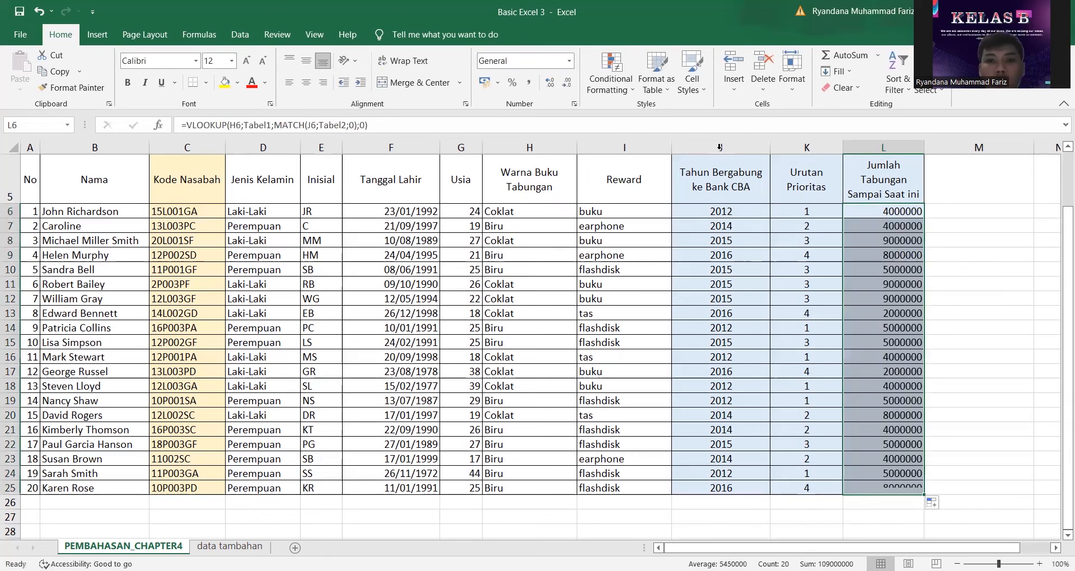
Apply the Accounting number format to the savings amounts in L6:L25
left_click(569, 61)
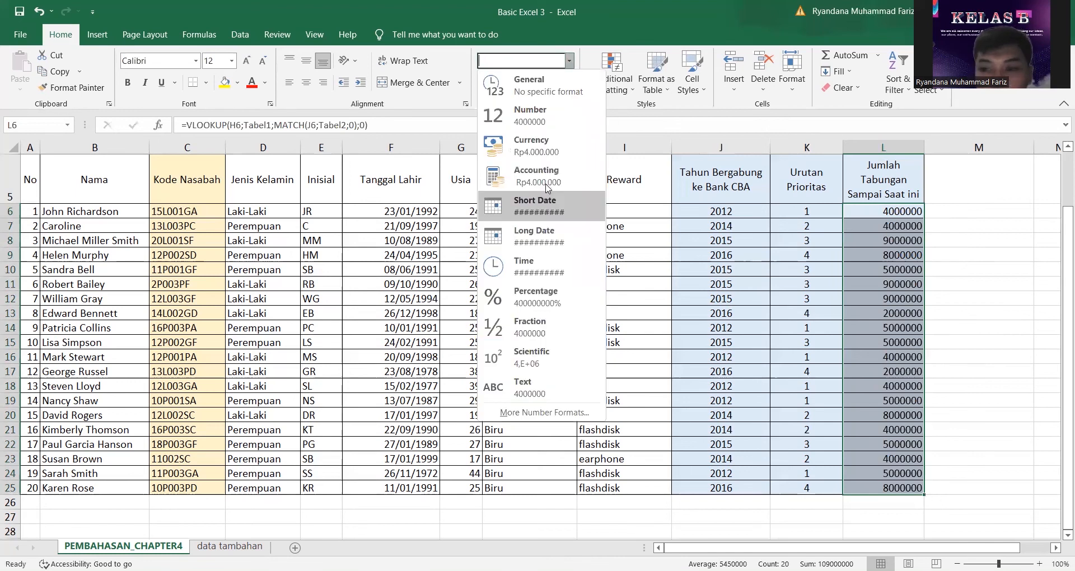
left_click(542, 178)
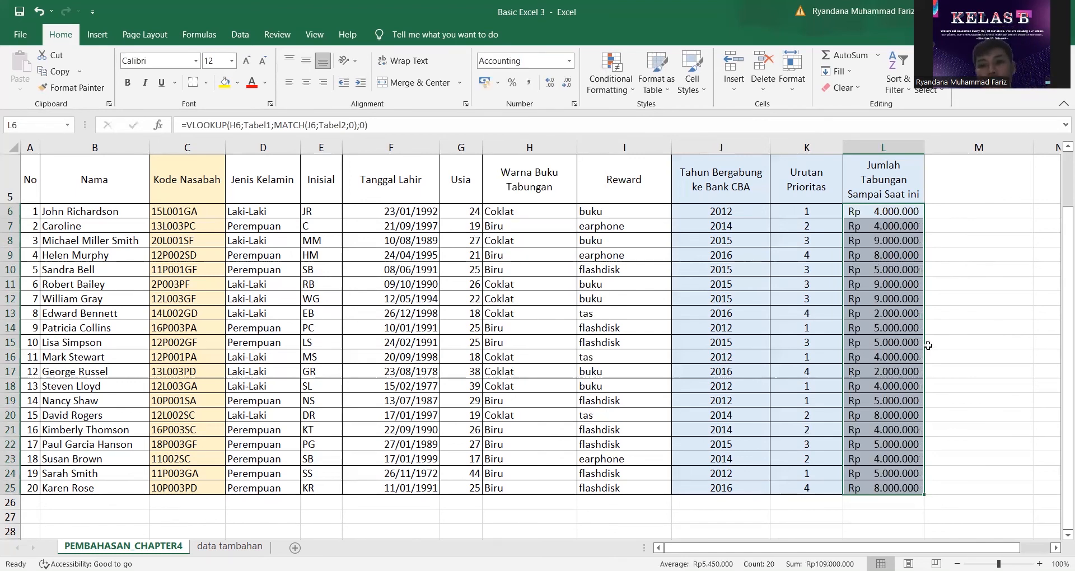
left_click(975, 340)
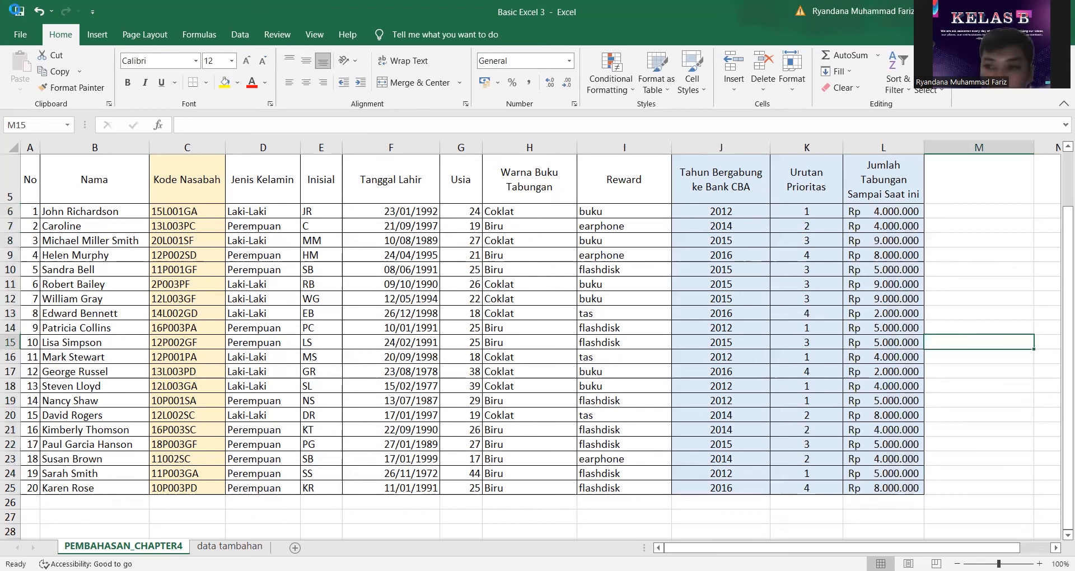
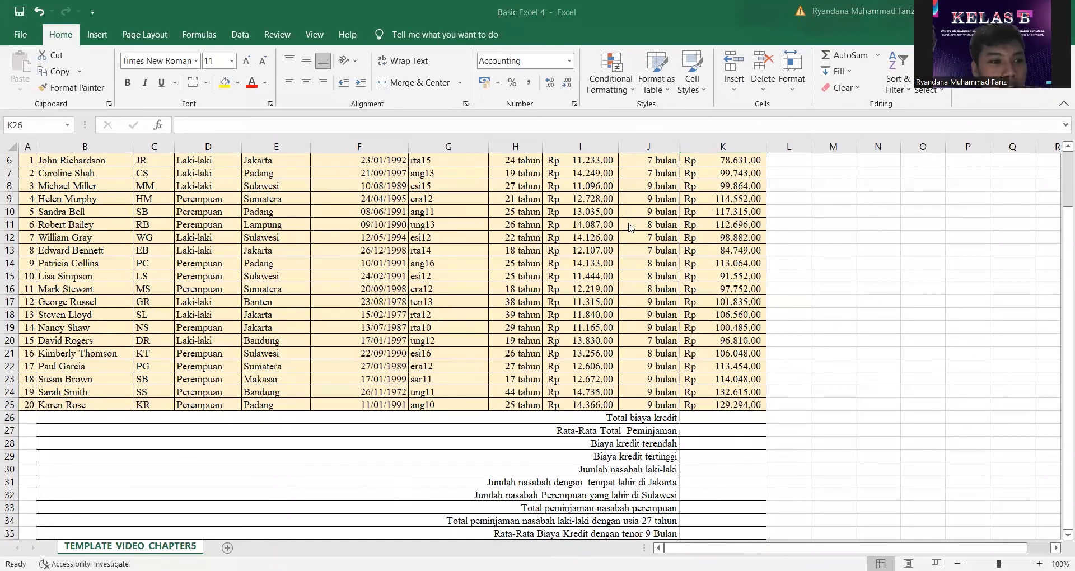
In the Basic Excel 4 workbook, calculate Total biaya kredit in K26 with SUM over I6:I25
left_click(695, 415)
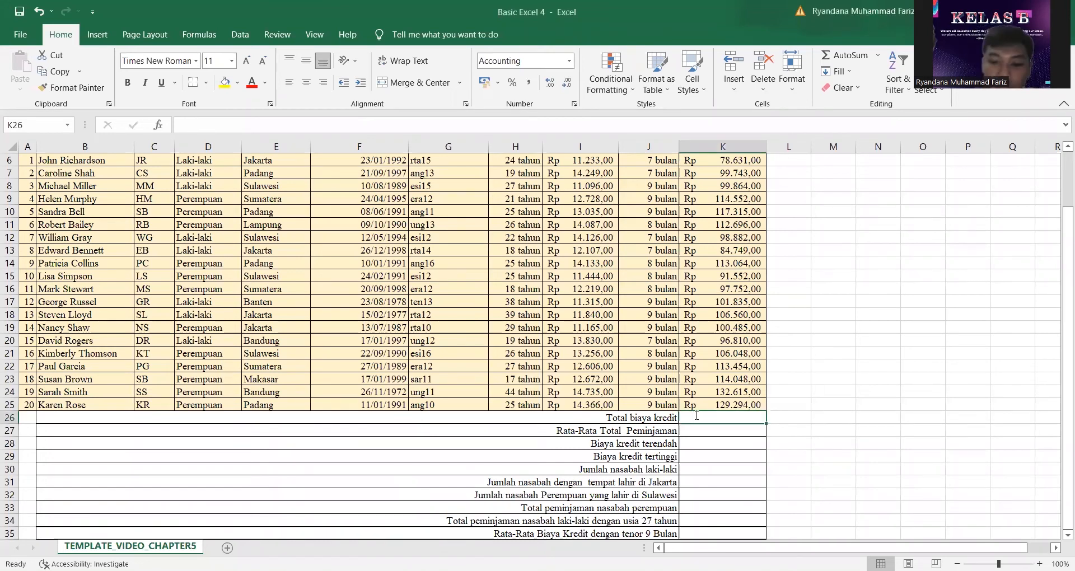
type("=")
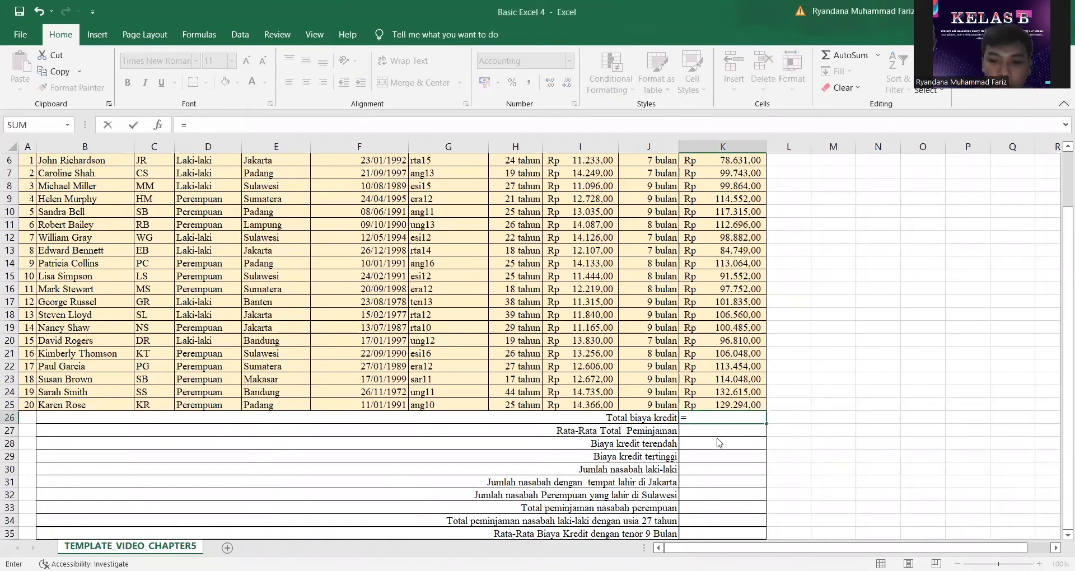
type("sum")
double_click(711, 433)
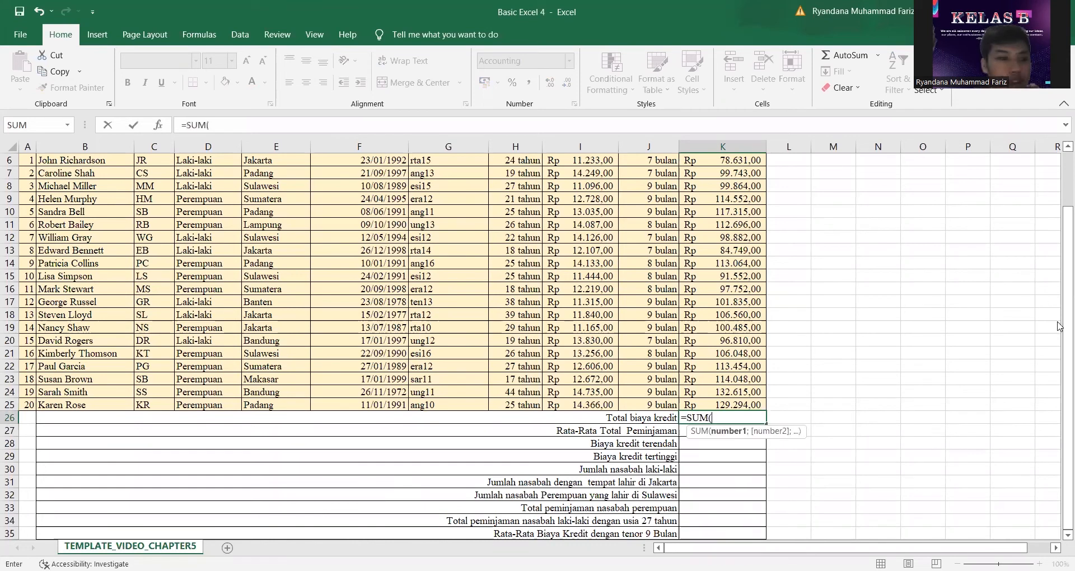
scroll(1060, 260, "up", 2)
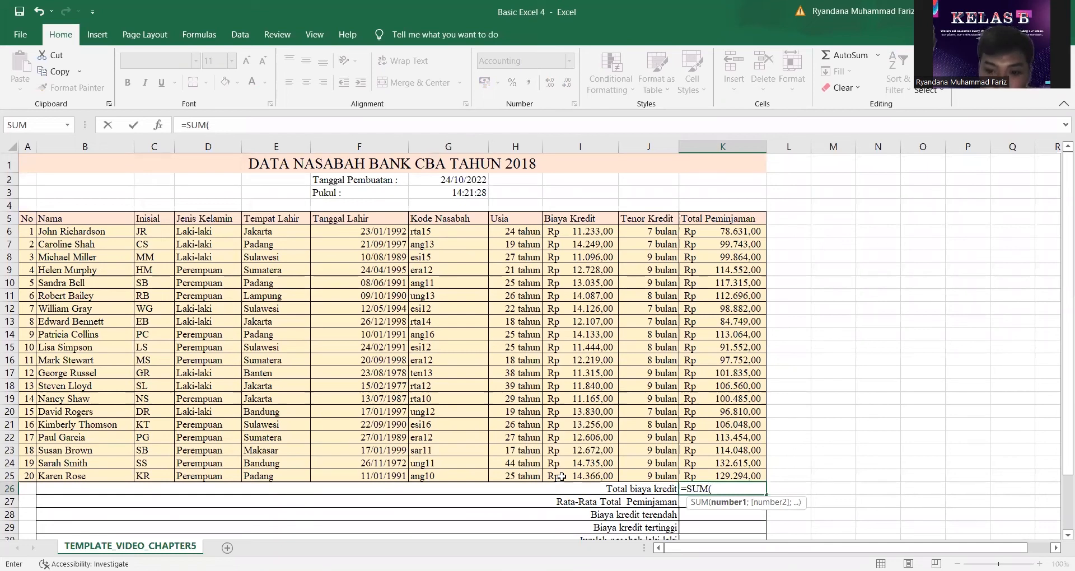
left_click_drag(561, 232, 561, 477)
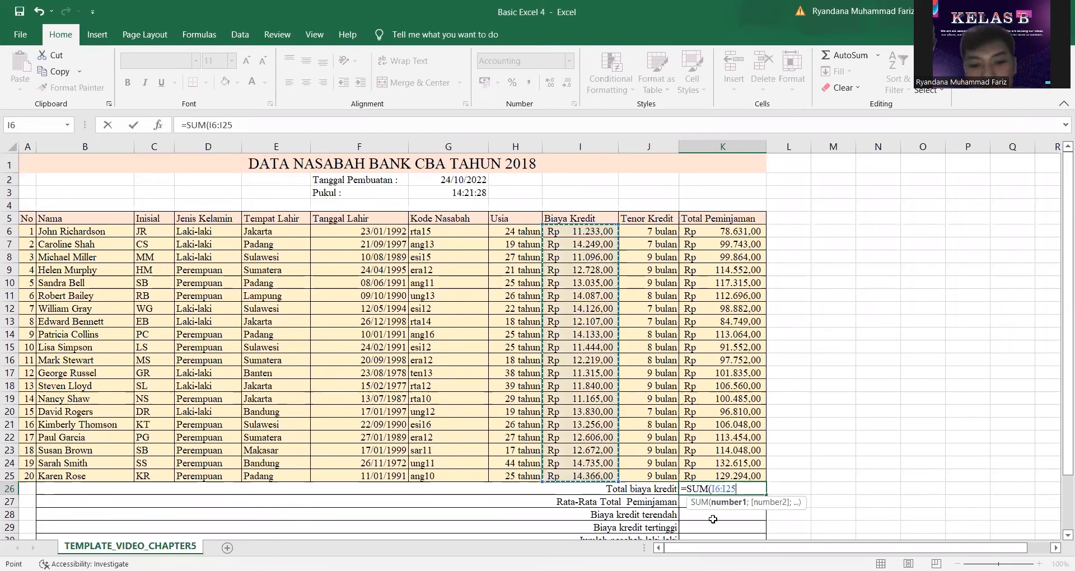
key("Return")
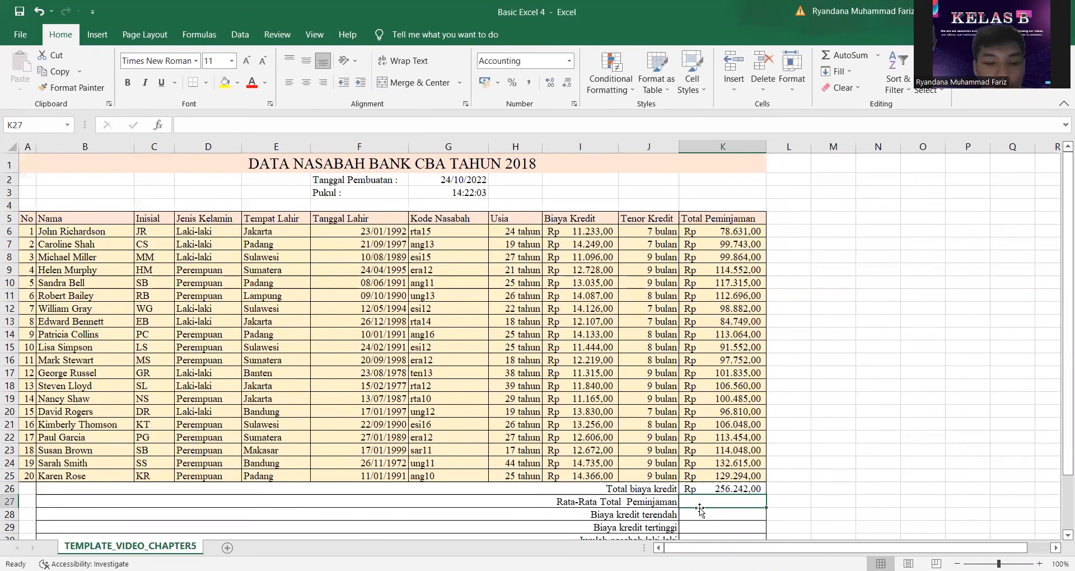
Calculate Rata-Rata Total Peminjaman in K27 with AVERAGE over K6:K25
type("=")
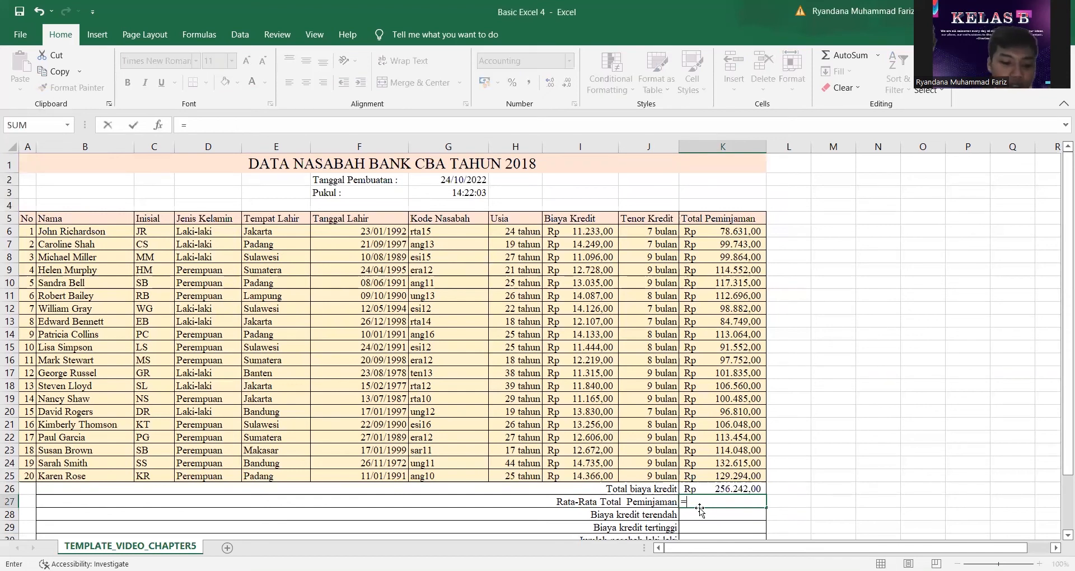
type("a")
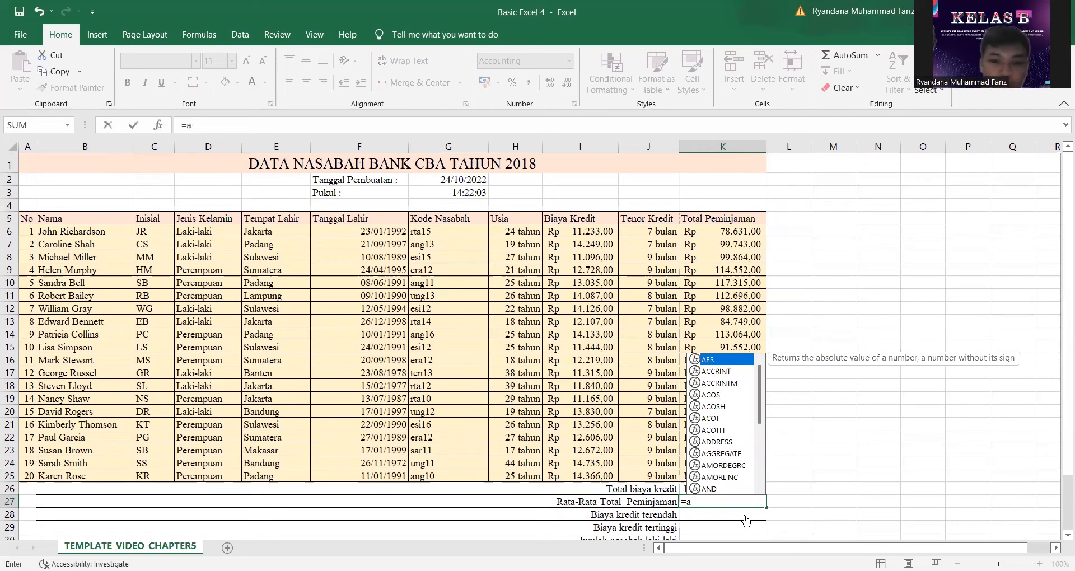
type("verage(")
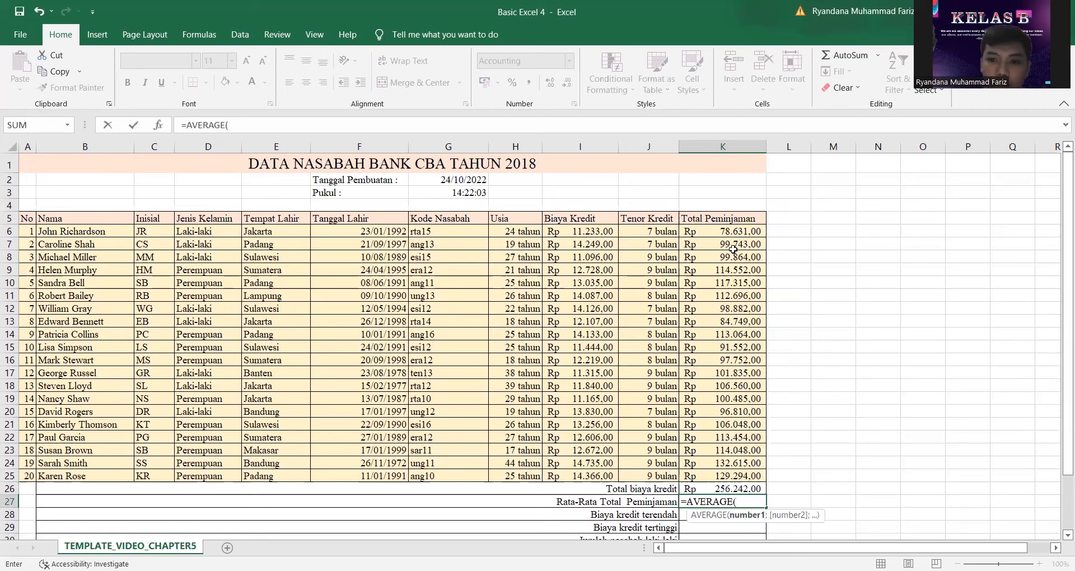
left_click(722, 231)
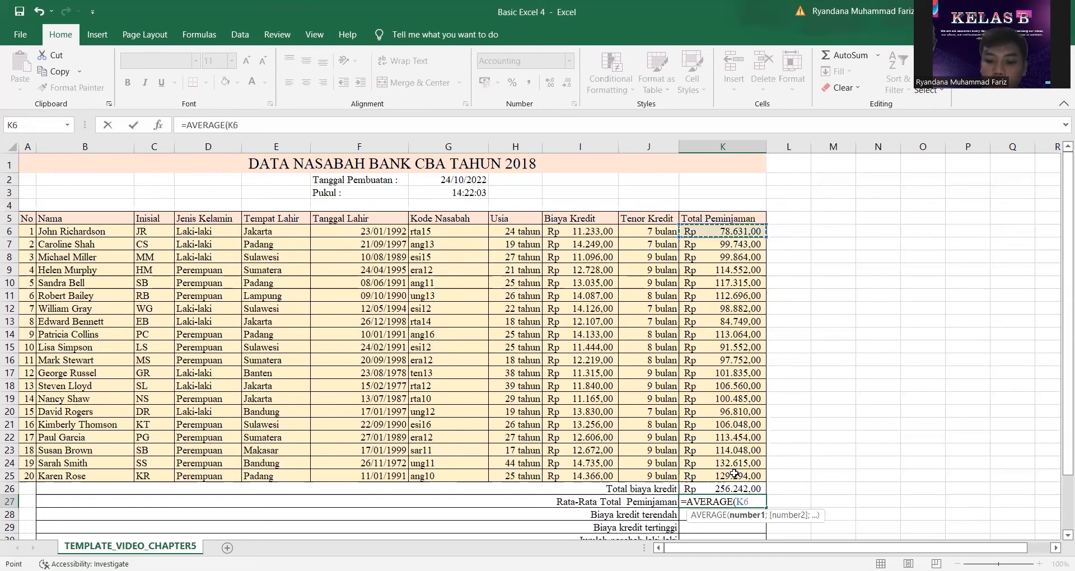
left_click_drag(721, 231, 735, 475)
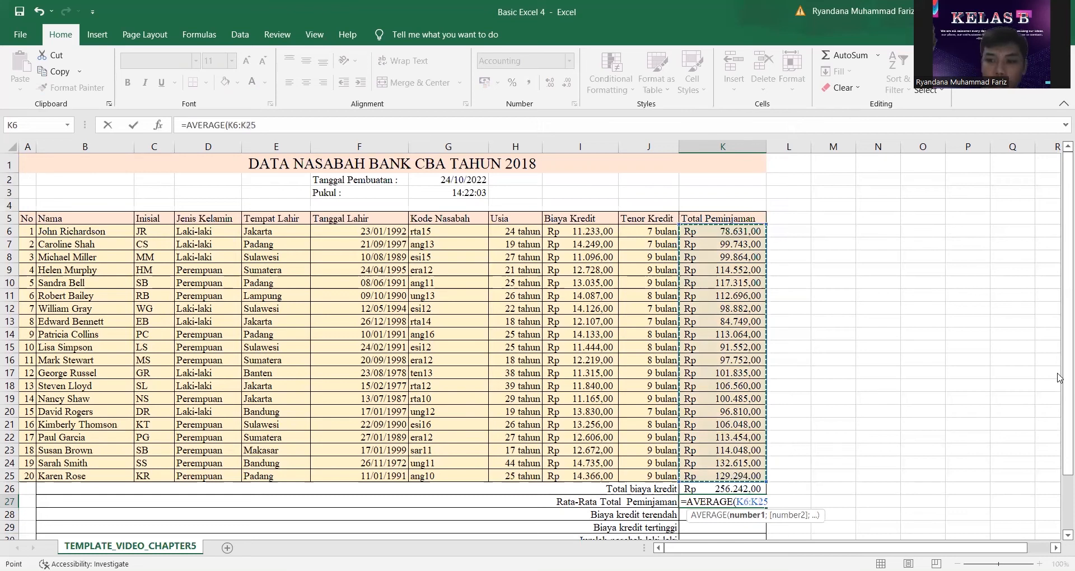
key("Return")
left_click_drag(1059, 387, 1059, 450)
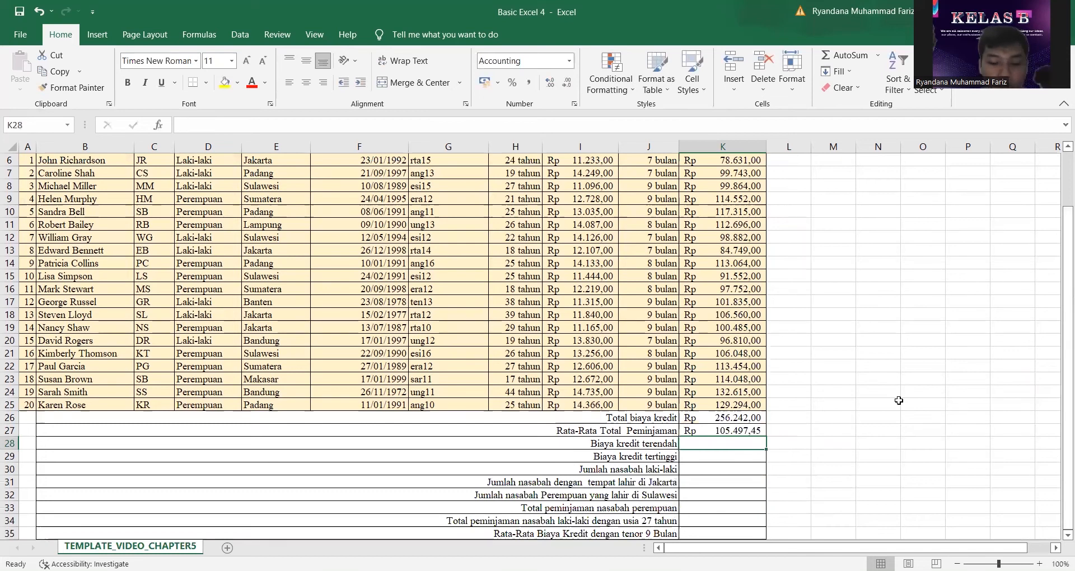
type("=")
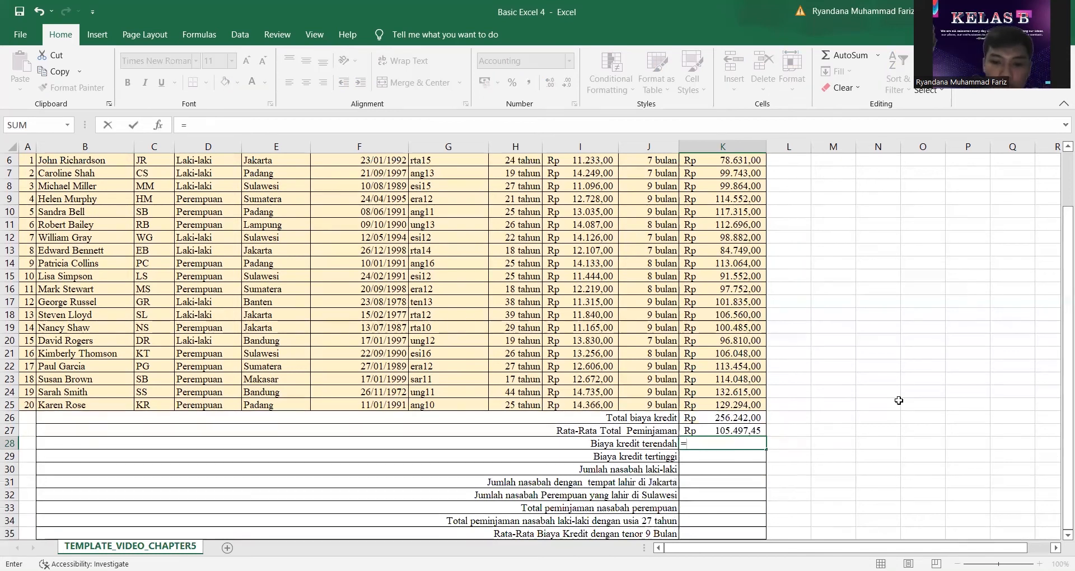
type("MIN(")
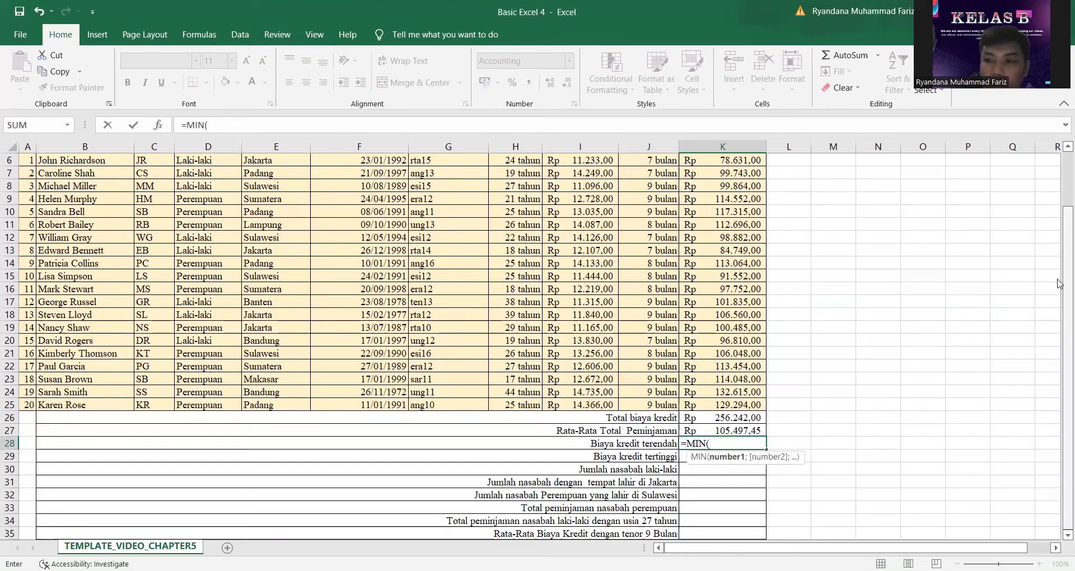
scroll(594, 198, "up", 1)
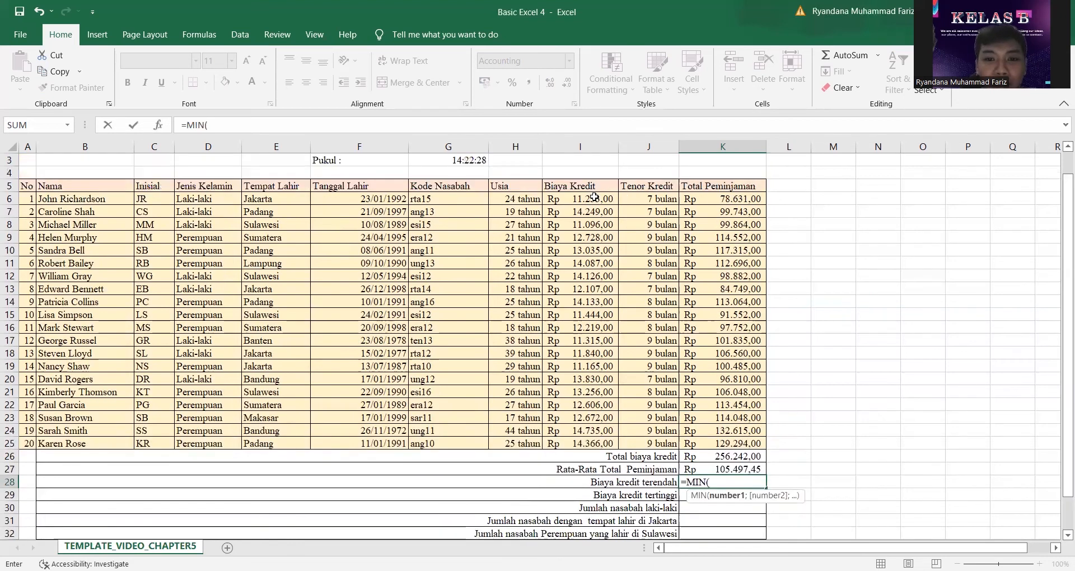
left_click(595, 199)
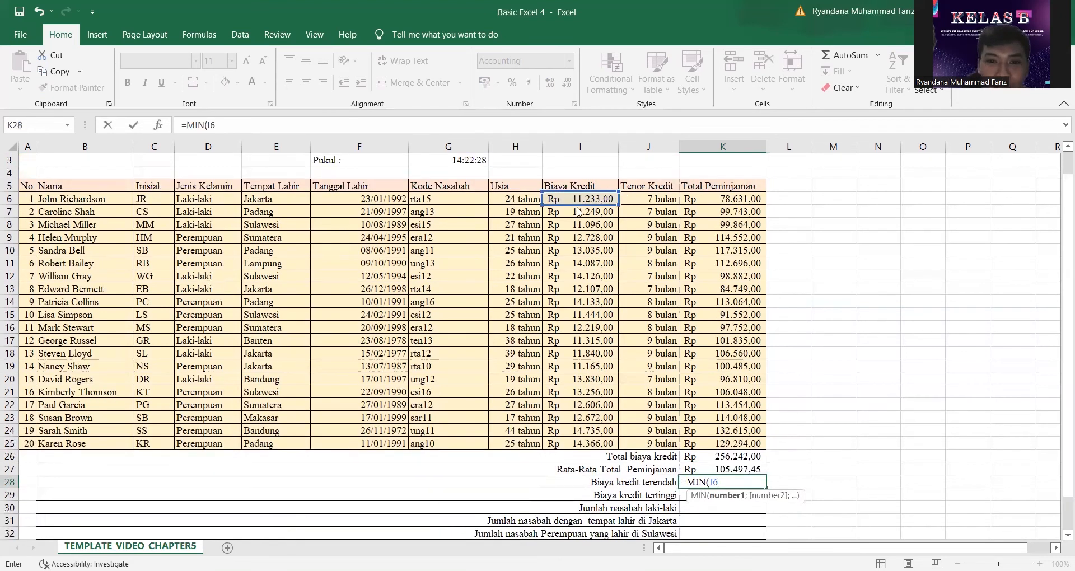
key("Return")
left_click_drag(588, 200, 586, 276)
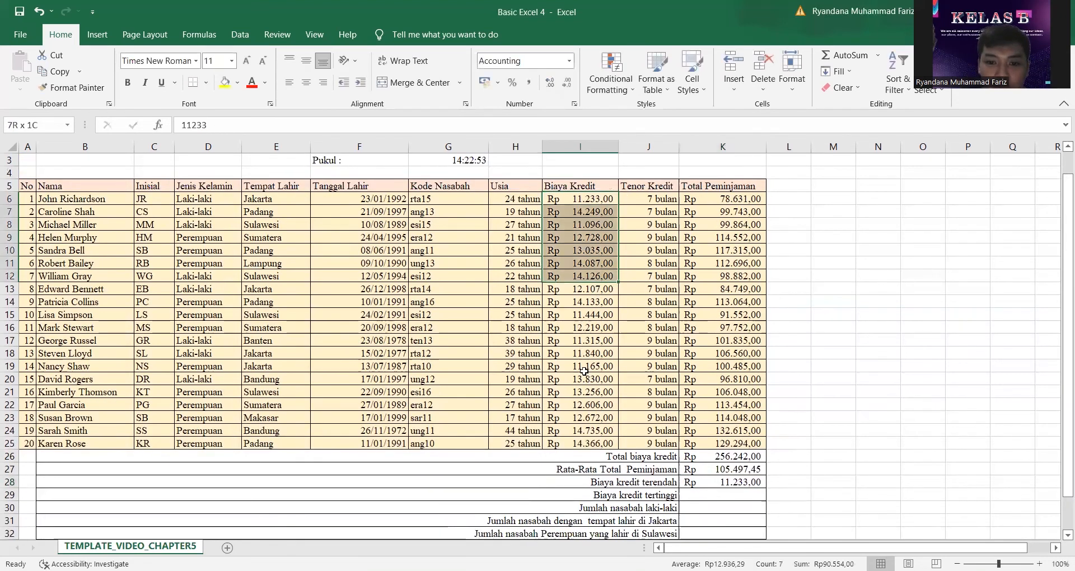
left_click_drag(584, 370, 586, 372)
Calculate Biaya kredit terendah in K28 with MIN over I6:I25
left_click(698, 489)
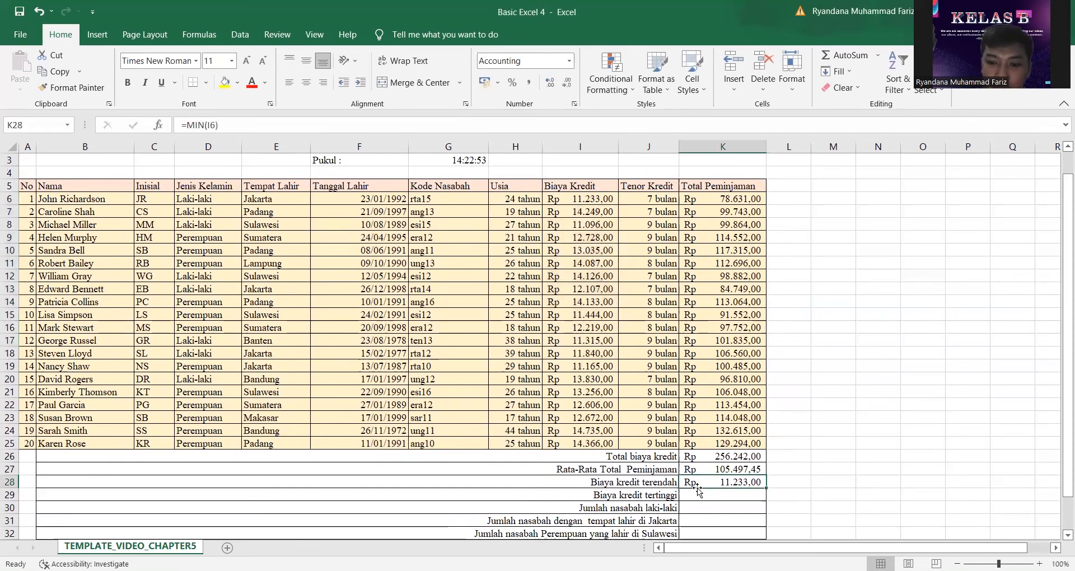
type("=")
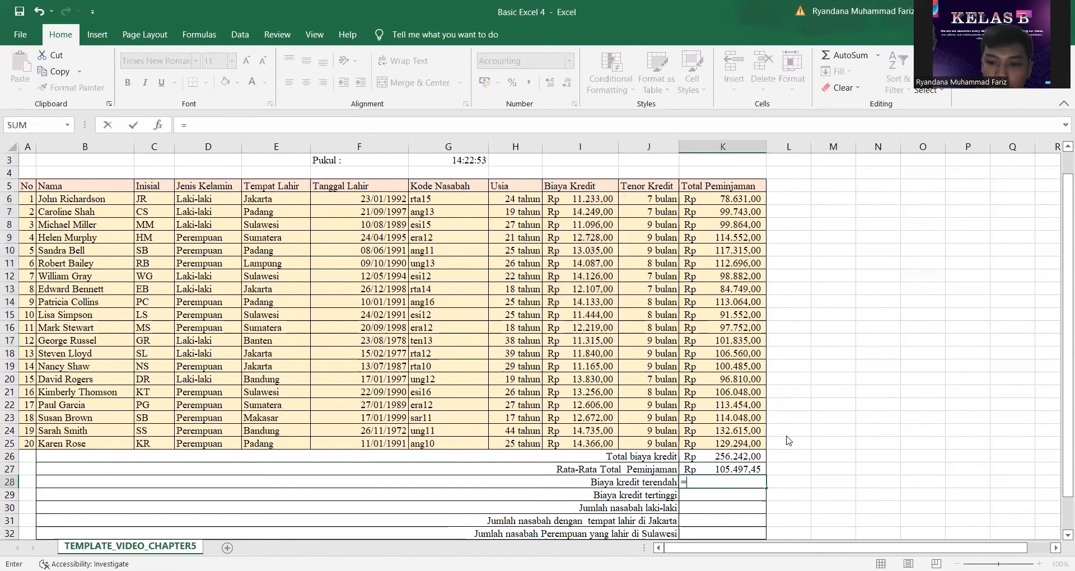
type("MIN(")
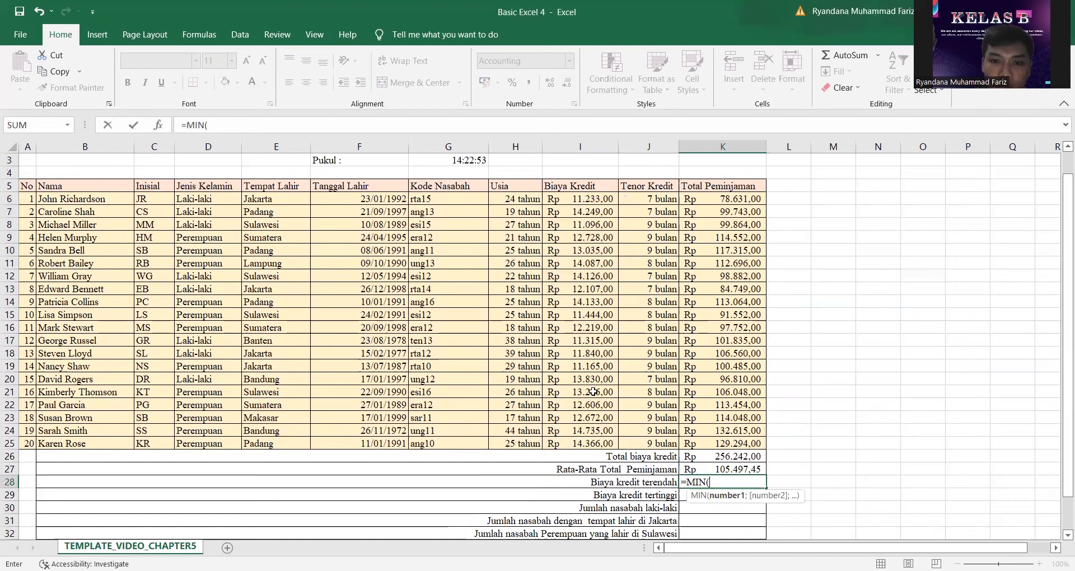
left_click_drag(594, 199, 598, 442)
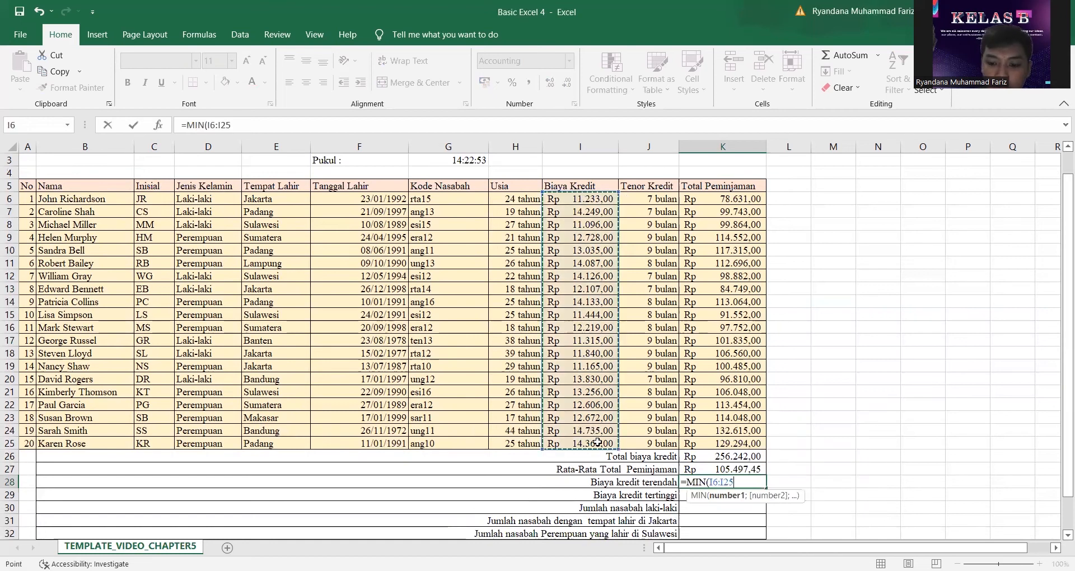
key("Return")
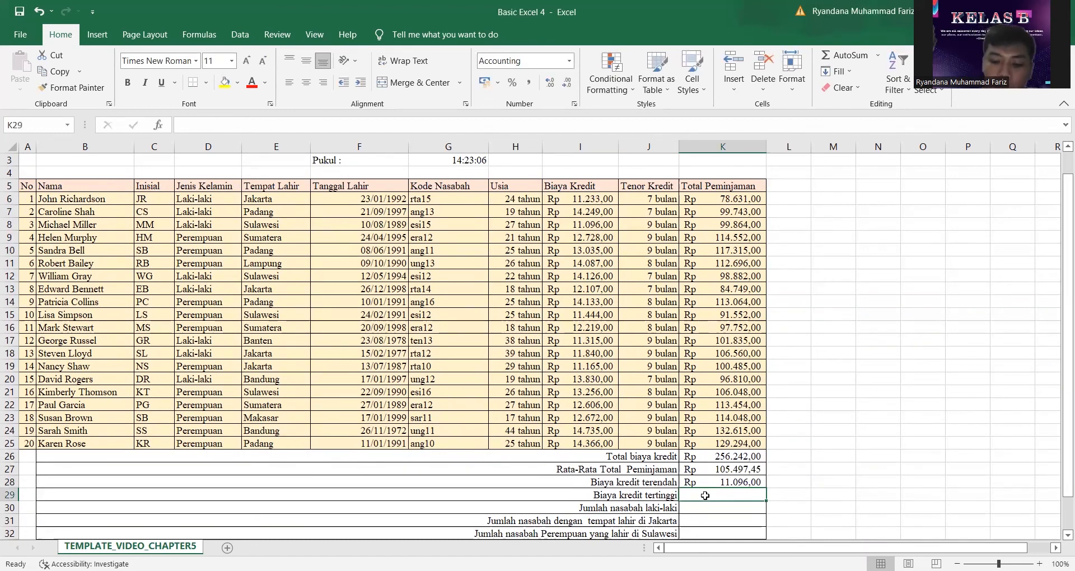
Calculate Biaya kredit tertinggi in K29 with MAX over the Biaya Kredit values in I6:I25
type("=")
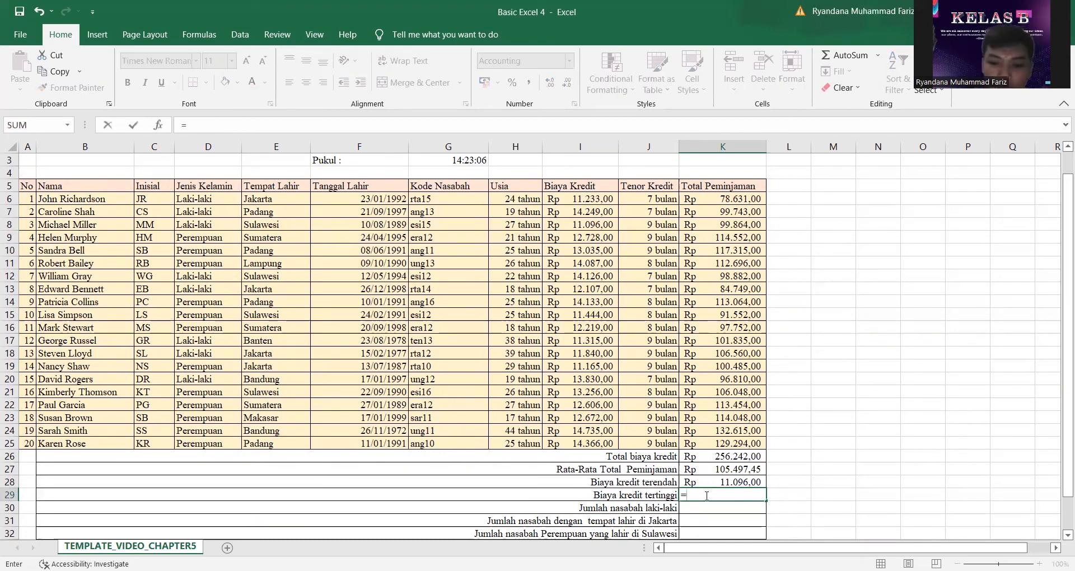
type("MAX(")
left_click(588, 199)
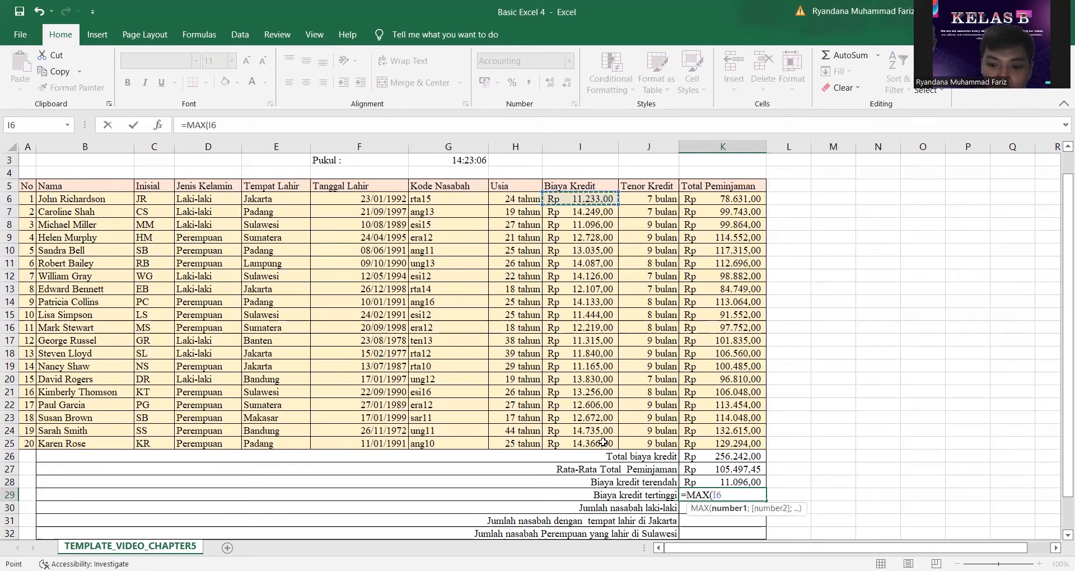
key("Return")
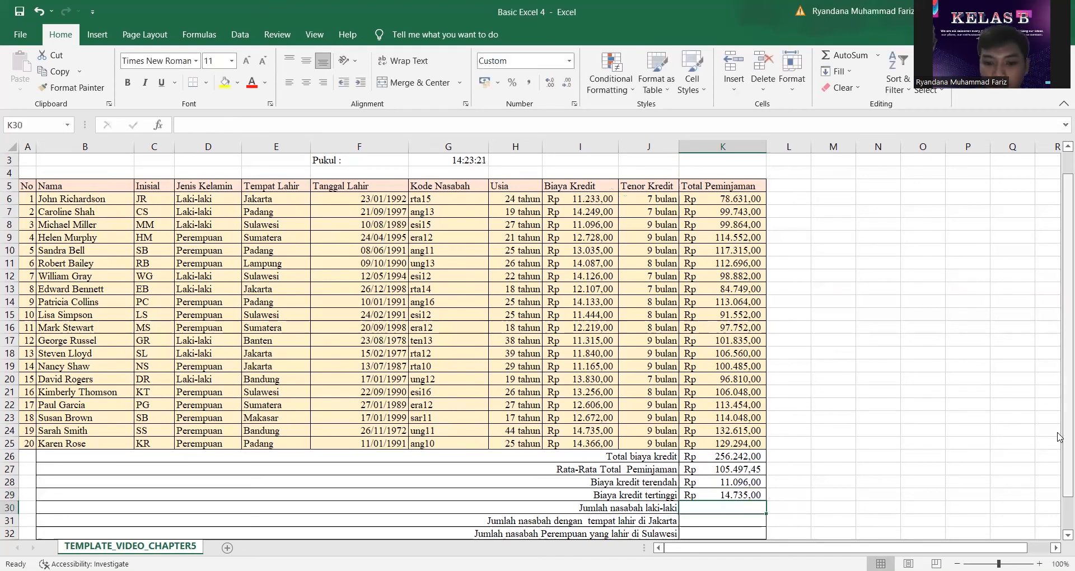
Count the laki-laki customers in K30 with COUNTIF over D6:D25, using D7 as the criterion
scroll(1059, 437, "down", 1)
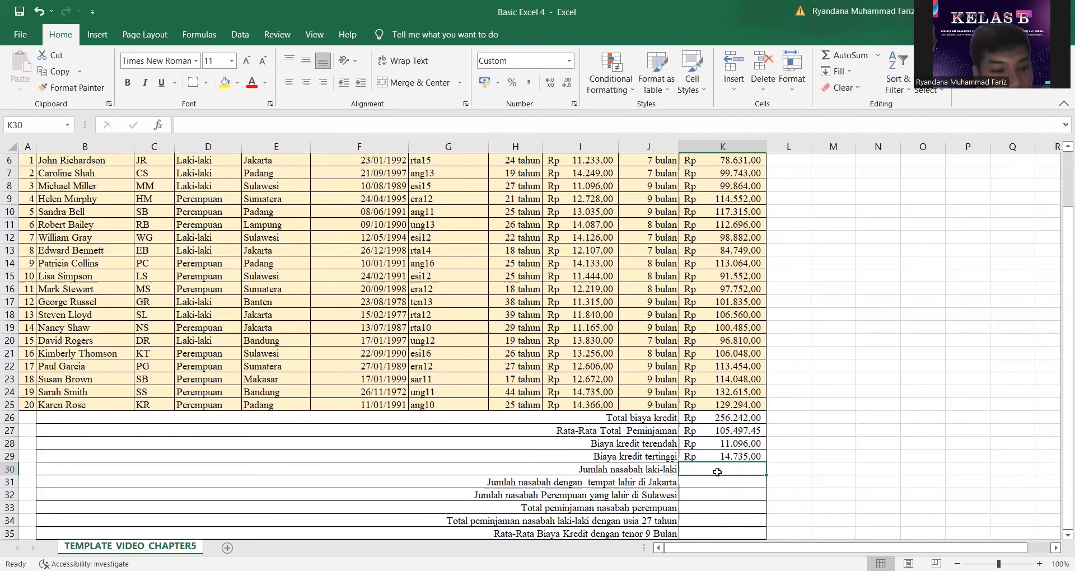
type("=")
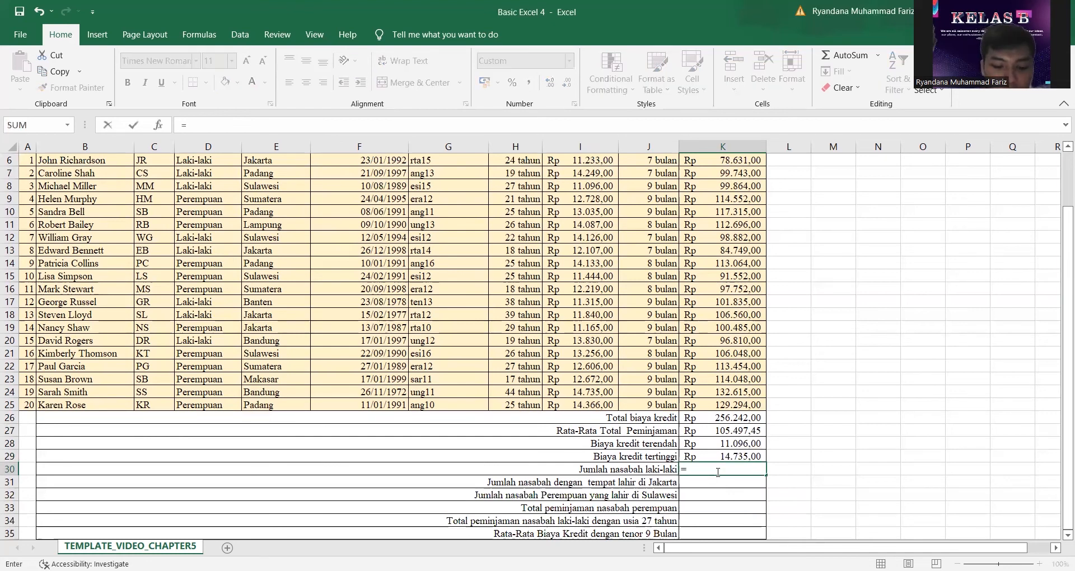
type("counif")
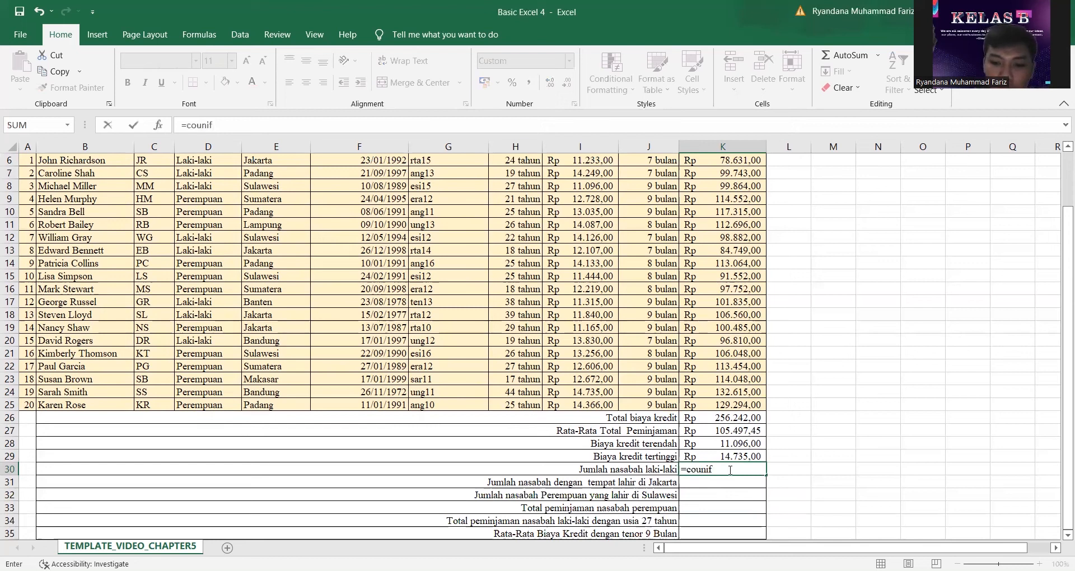
key("BackSpace")
key("BackSpace")
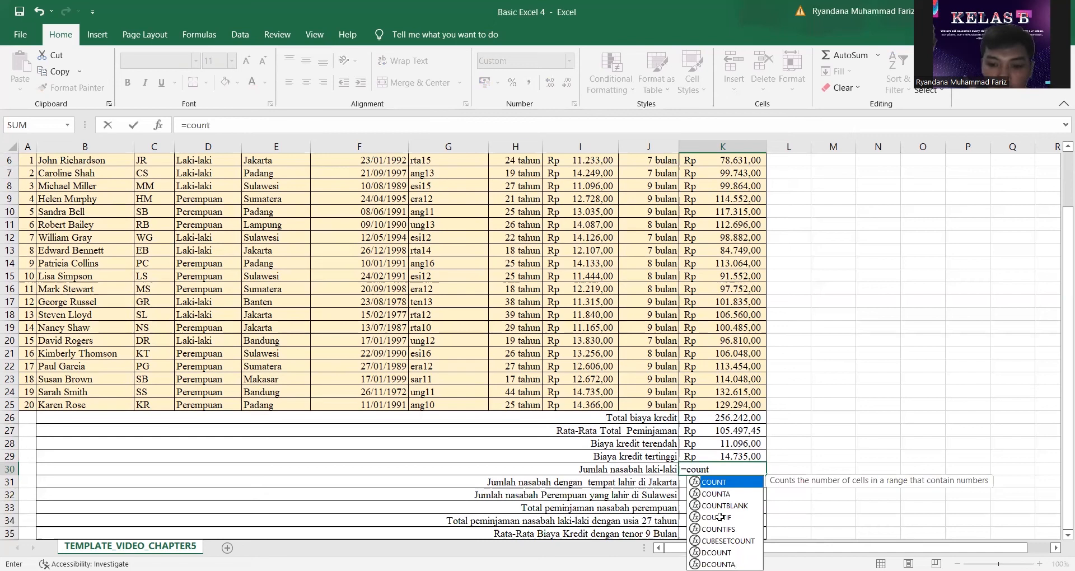
type("i")
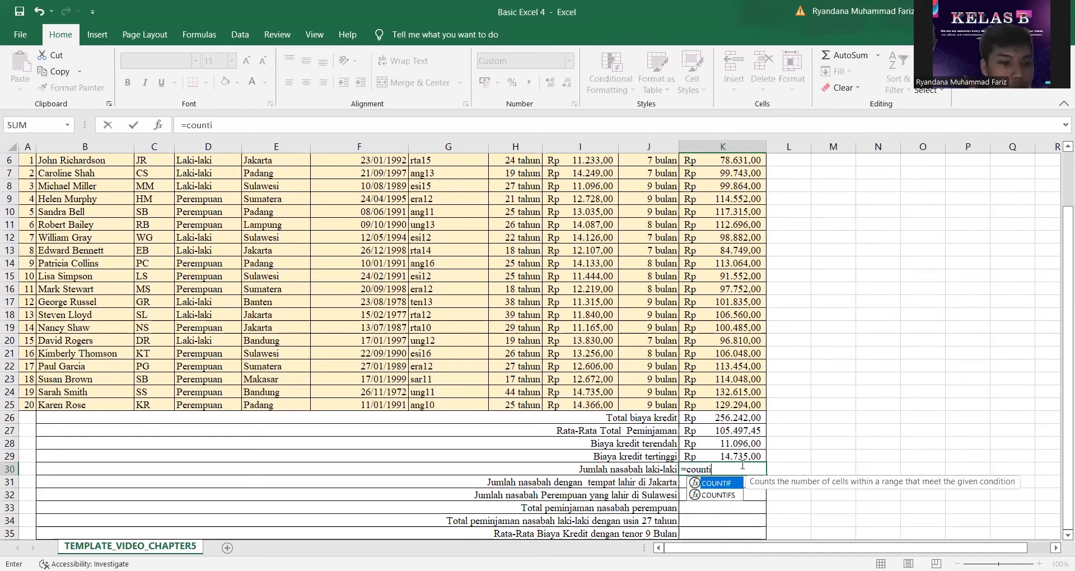
key("Tab")
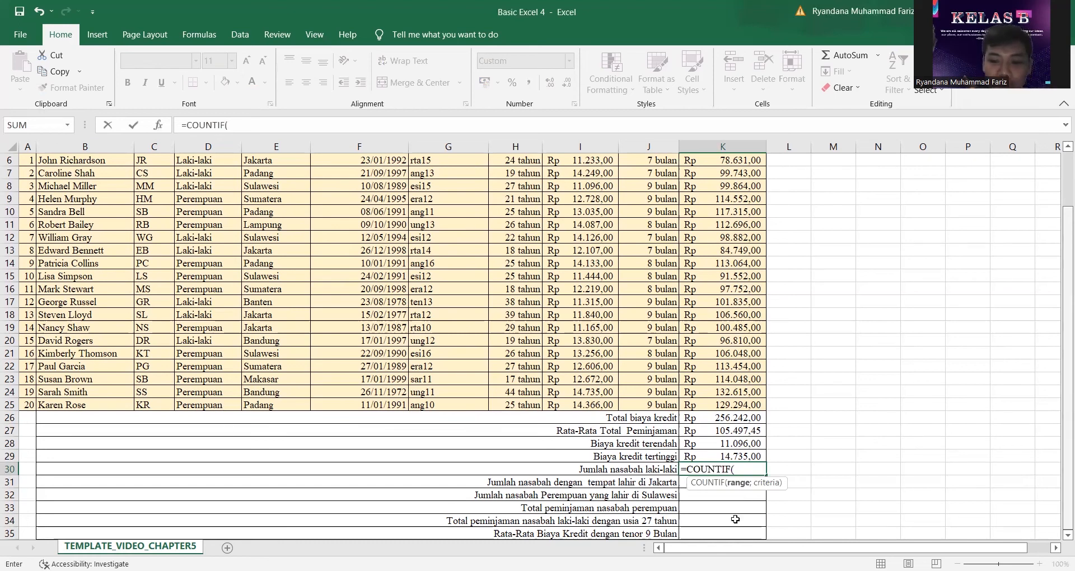
left_click_drag(207, 160, 208, 404)
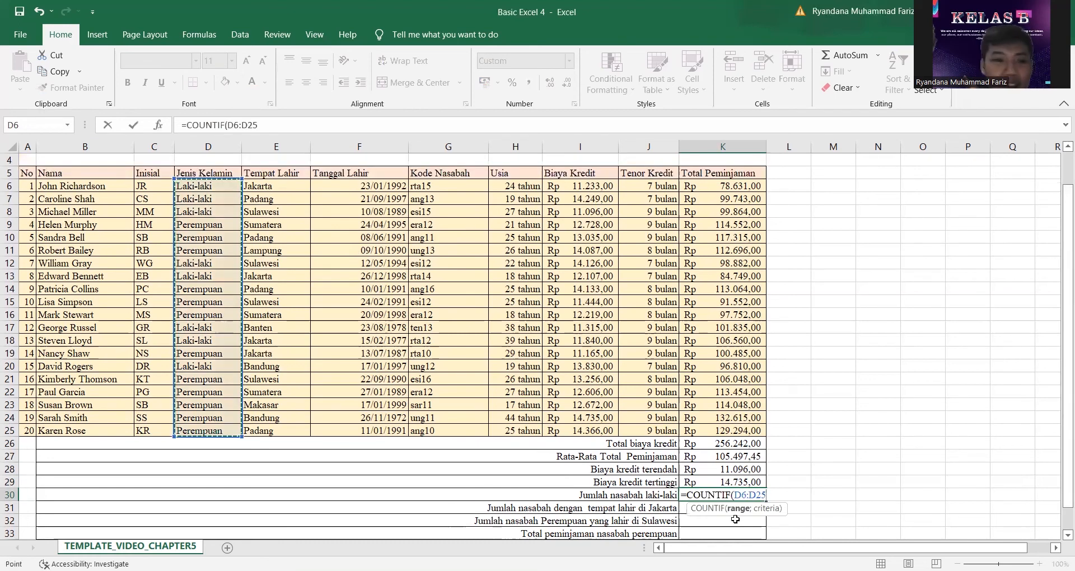
type(";")
left_click(206, 202)
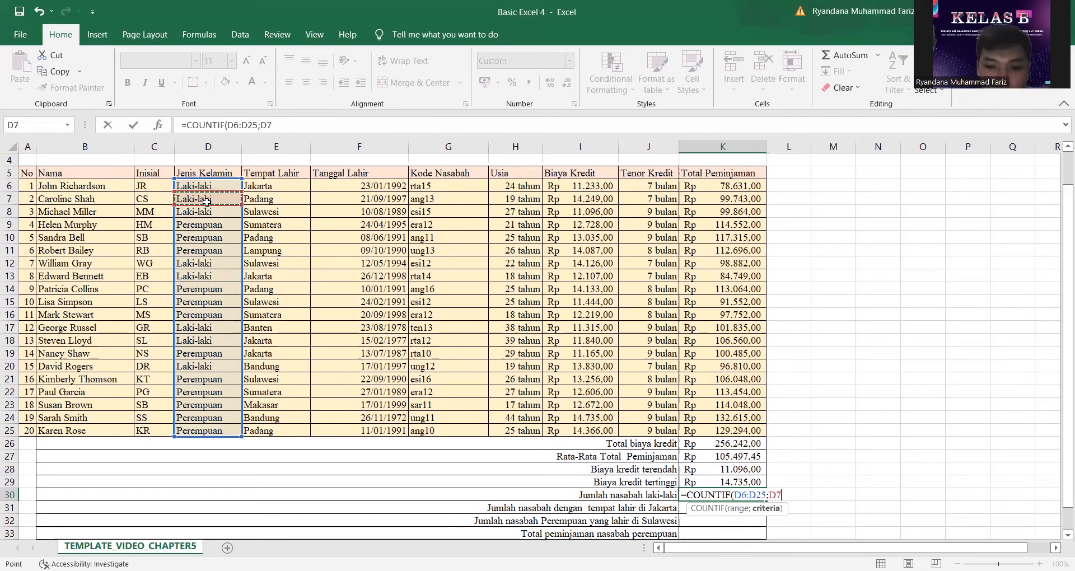
key("Return")
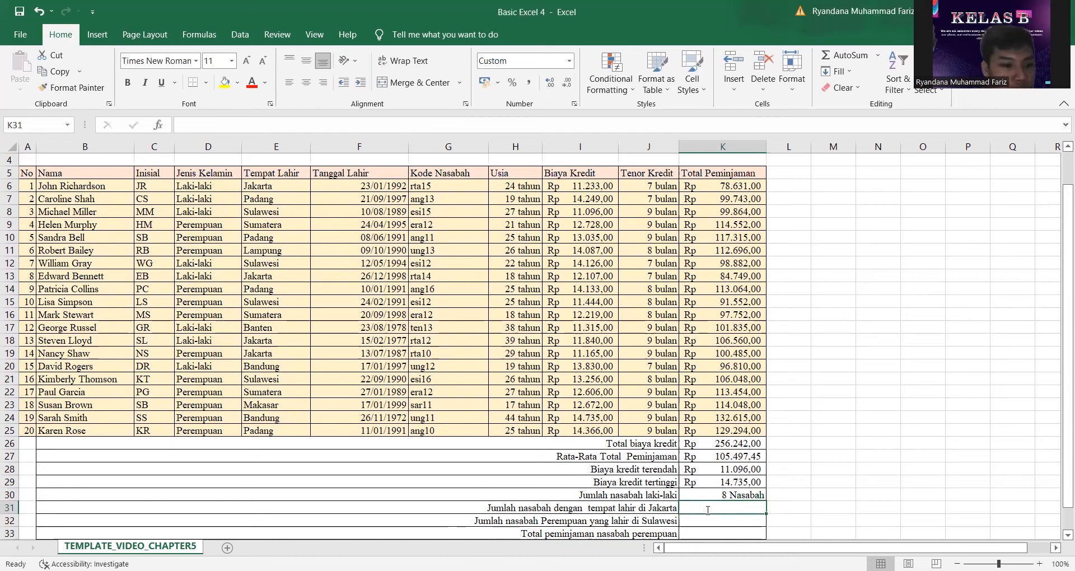
Count the customers born in Jakarta in K31 with COUNTIF over E6:E25, using E13 as the criterion
type("=")
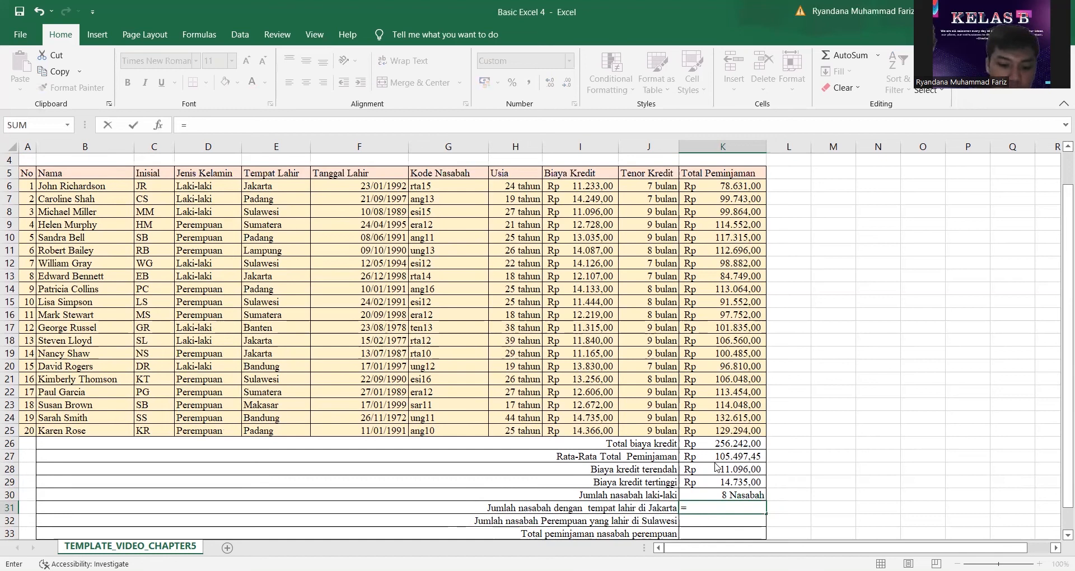
type("countif")
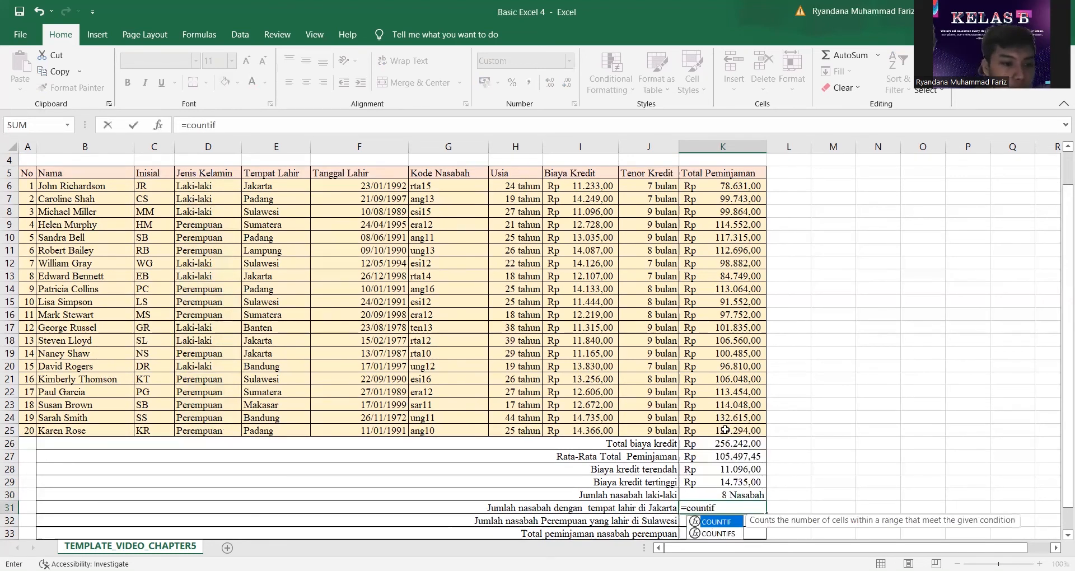
key("Tab")
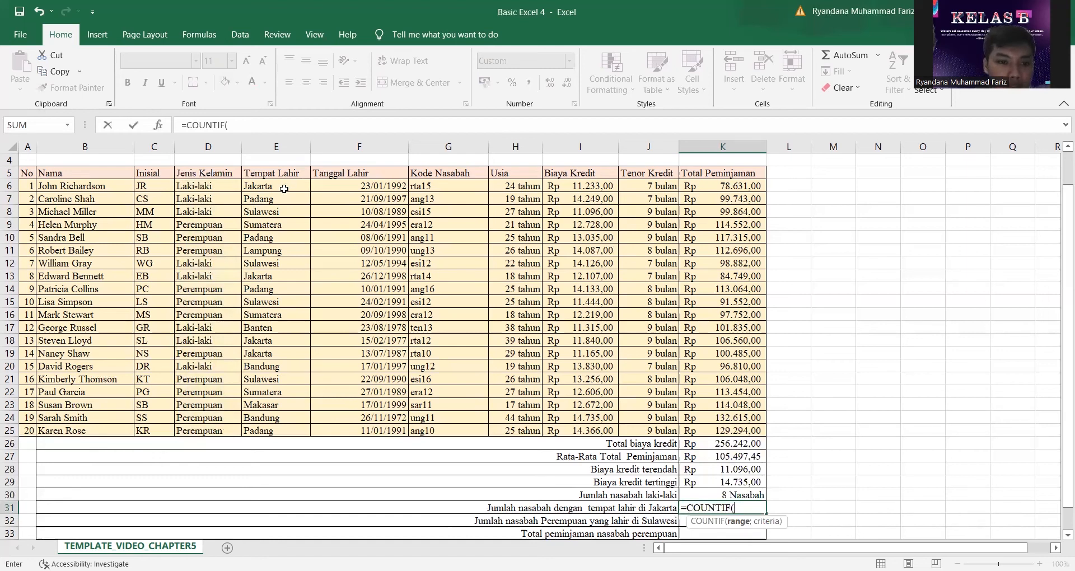
left_click_drag(276, 186, 289, 431)
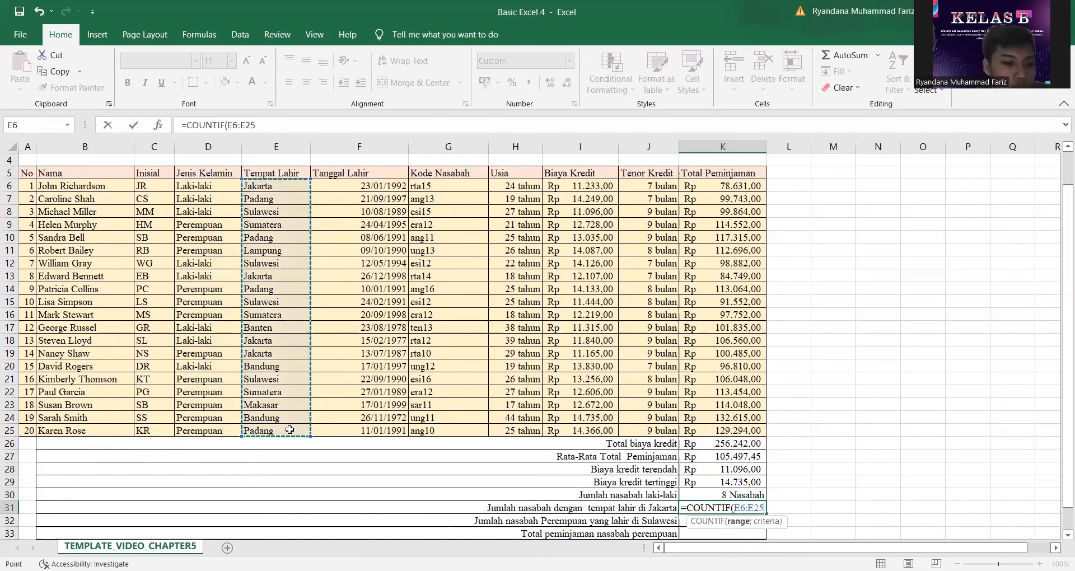
type(";")
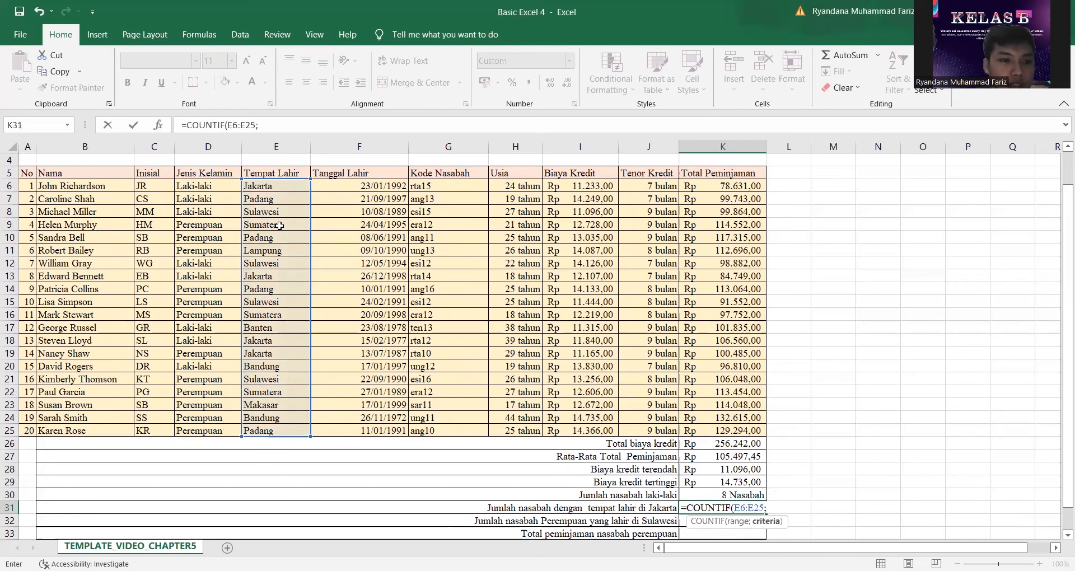
left_click(274, 276)
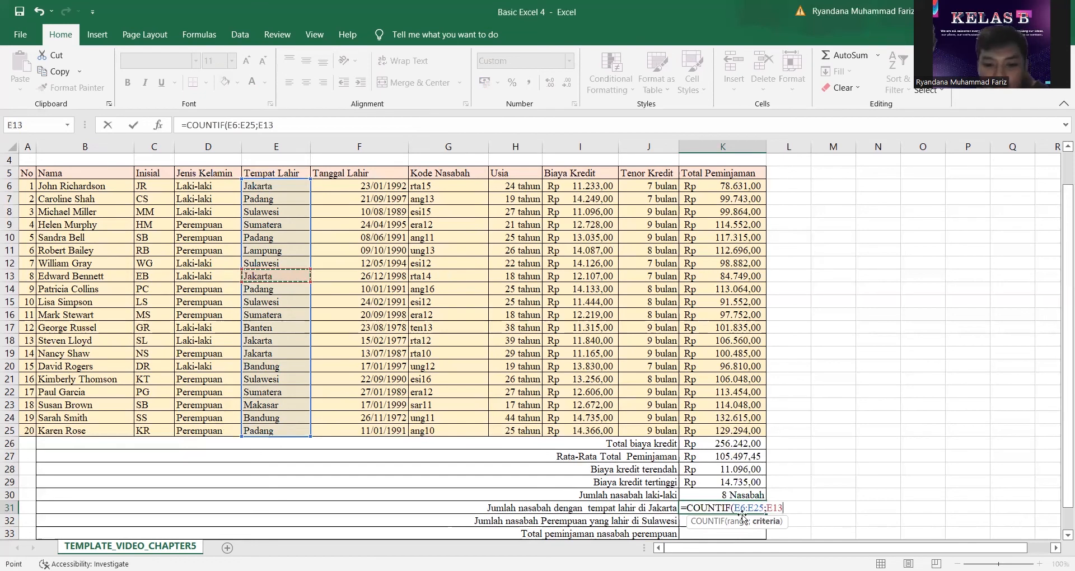
key("Return")
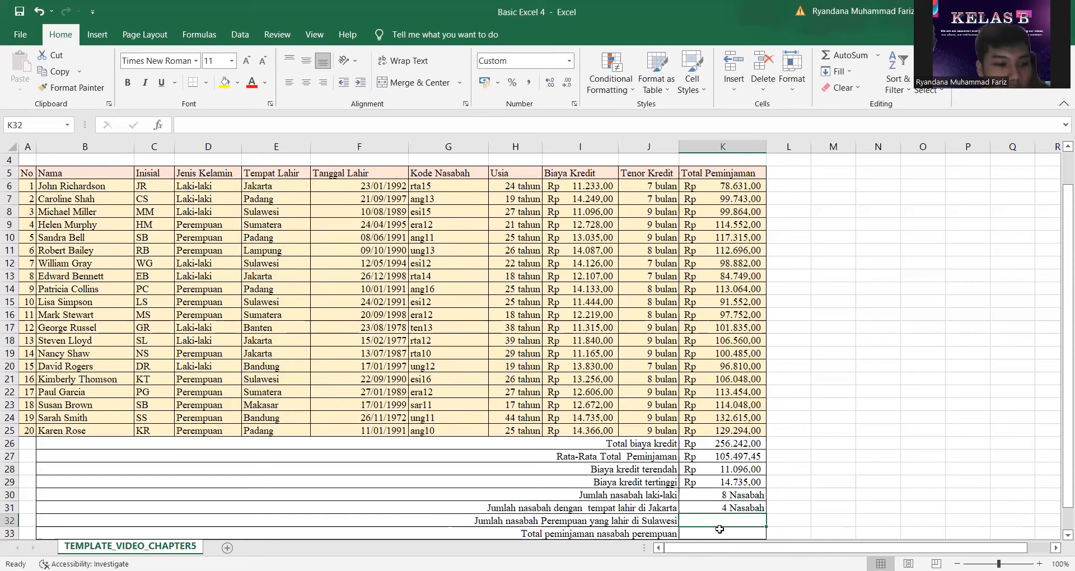
Count the Perempuan customers born in Sulawesi in K32 with COUNTIFS, matching D6:D25 to D9 and E6:E25 to E12
type("=")
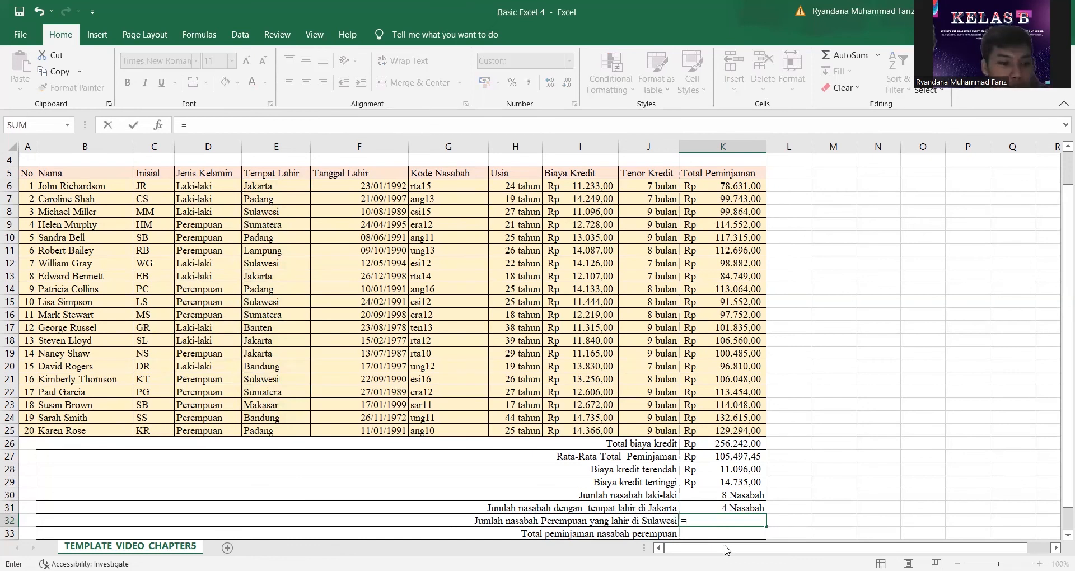
type("COUNTIFS(")
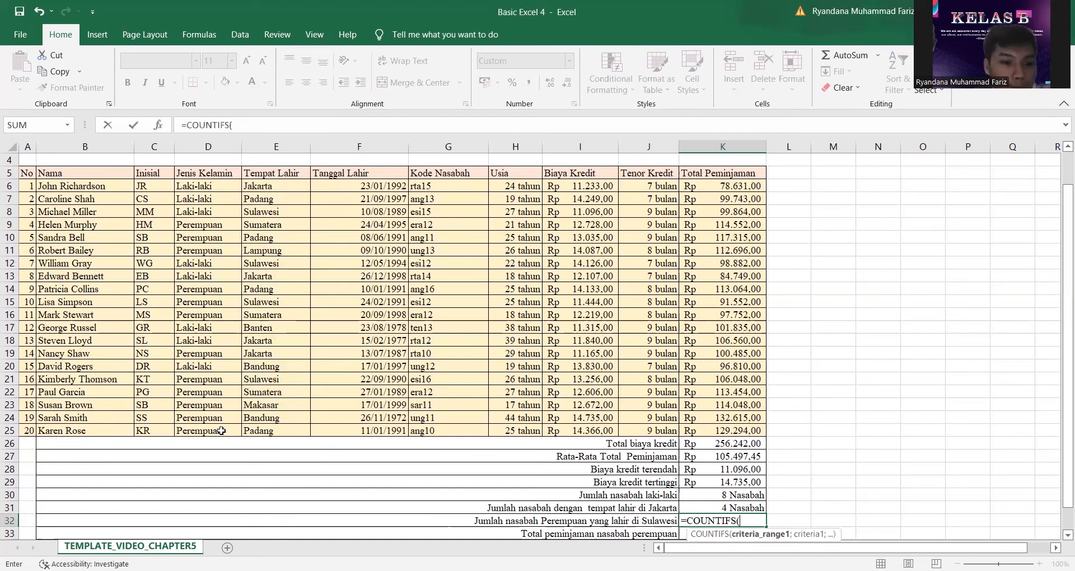
left_click_drag(210, 186, 221, 430)
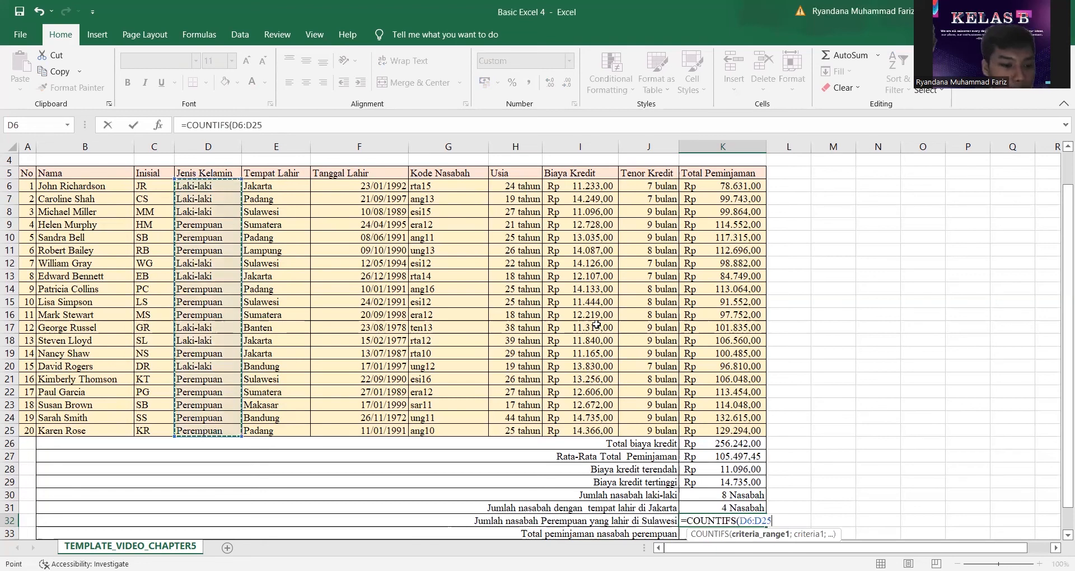
type(";")
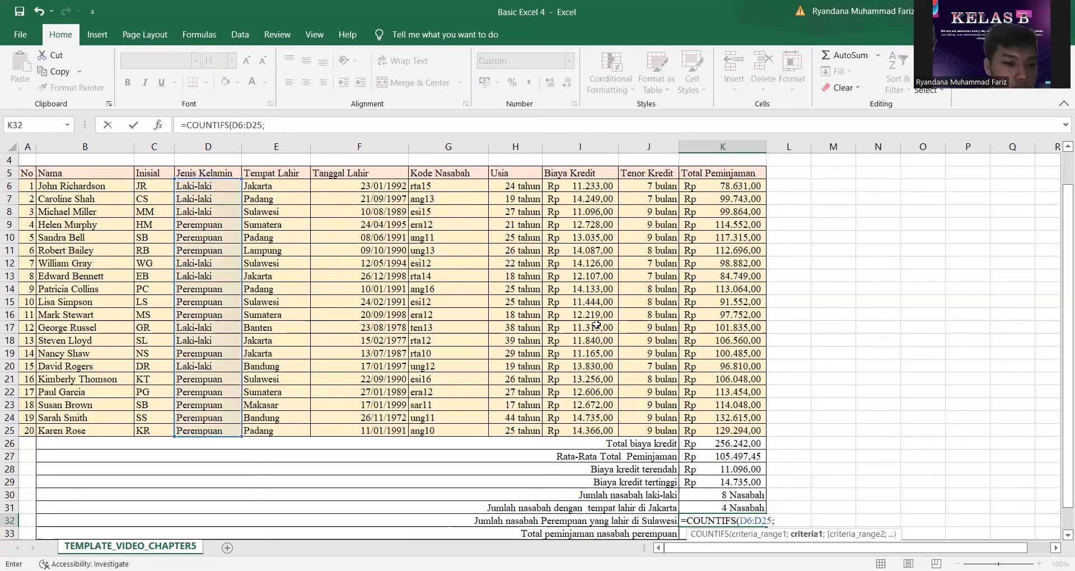
left_click(214, 226)
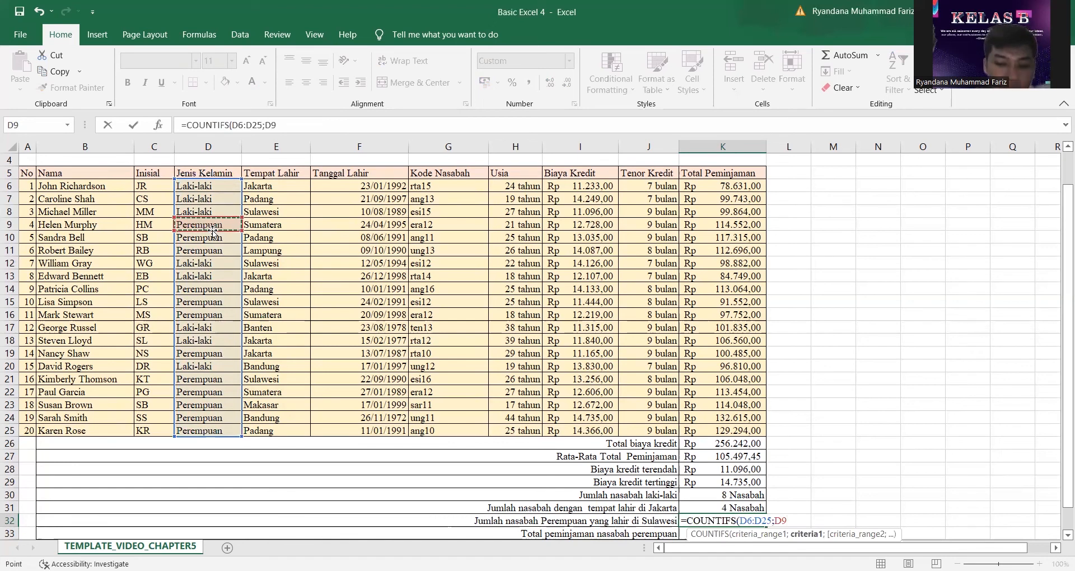
type(";")
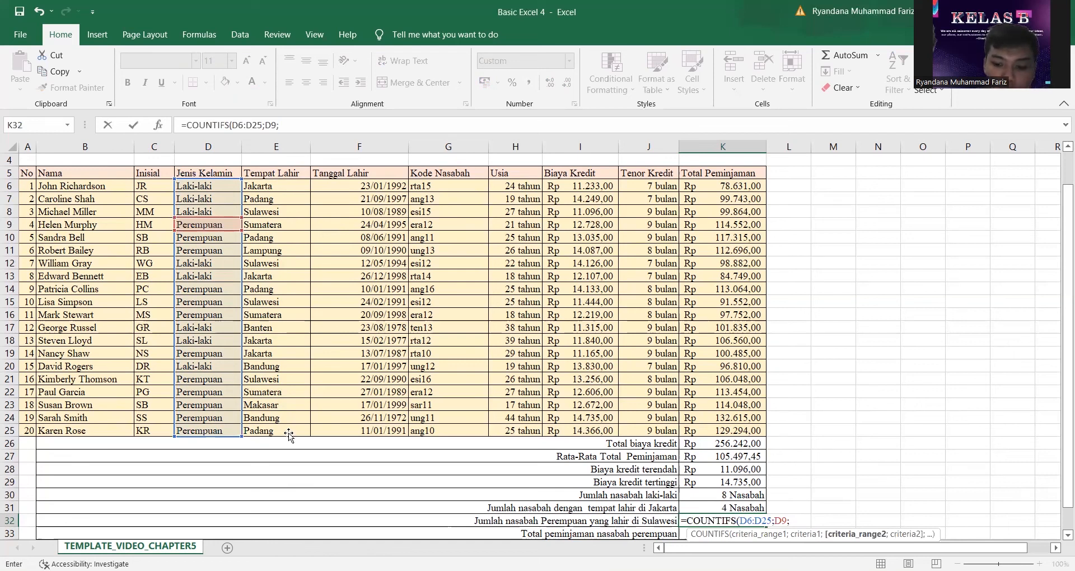
left_click_drag(276, 186, 289, 434)
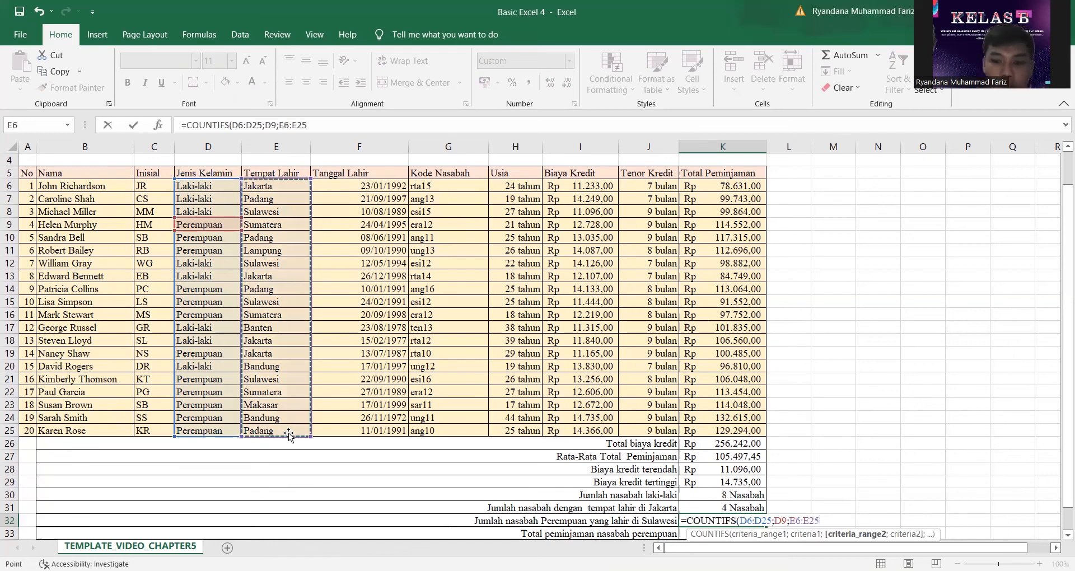
type(";")
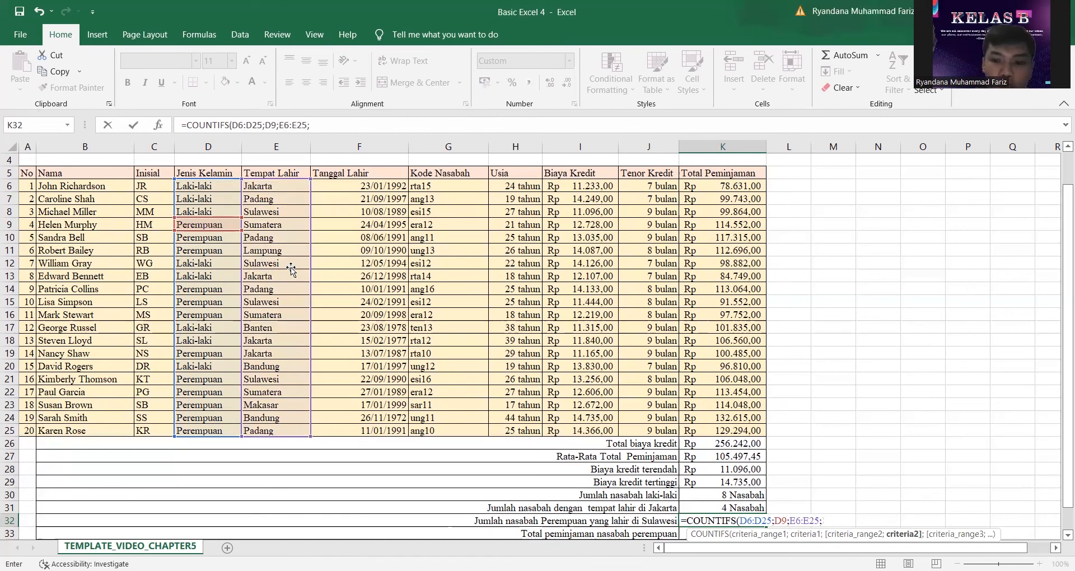
left_click(291, 267)
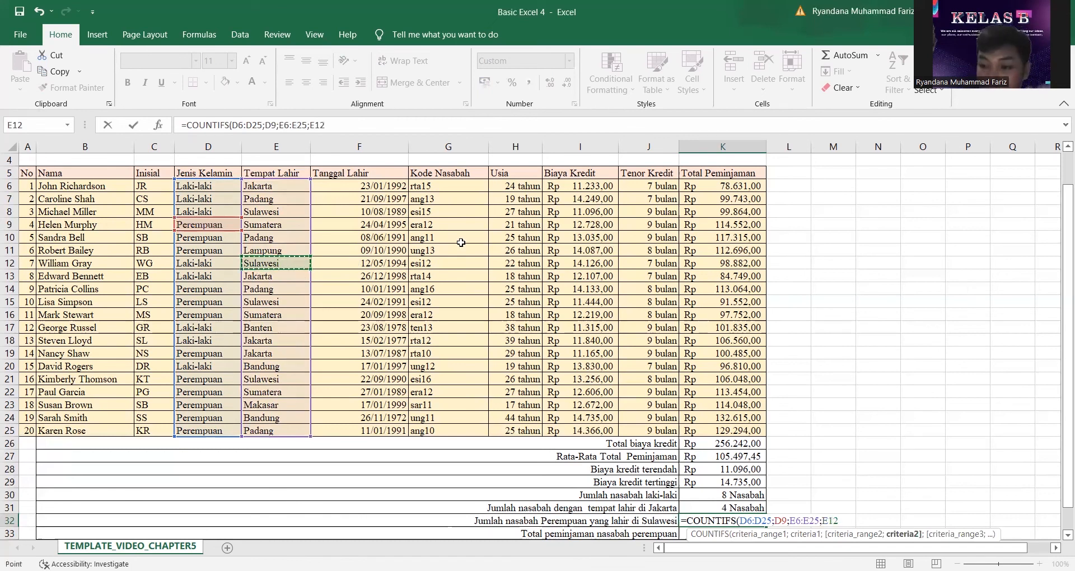
key("Return")
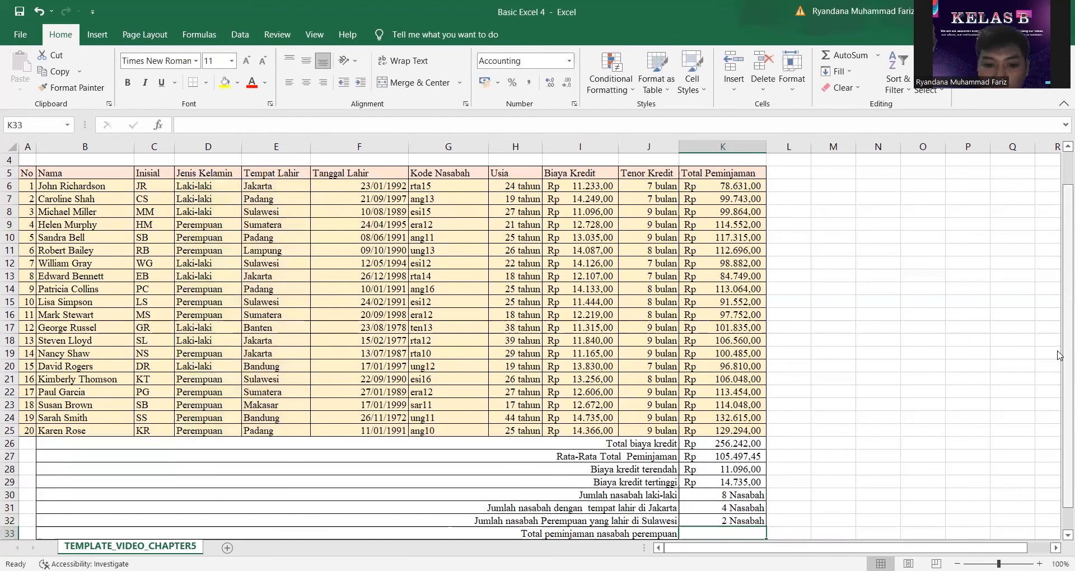
Total the Perempuan customers' loans in K33 with SUMIF over D6:D25, using D9 as the criterion and K6:K25 as the sum range
scroll(1060, 355, "down", 1)
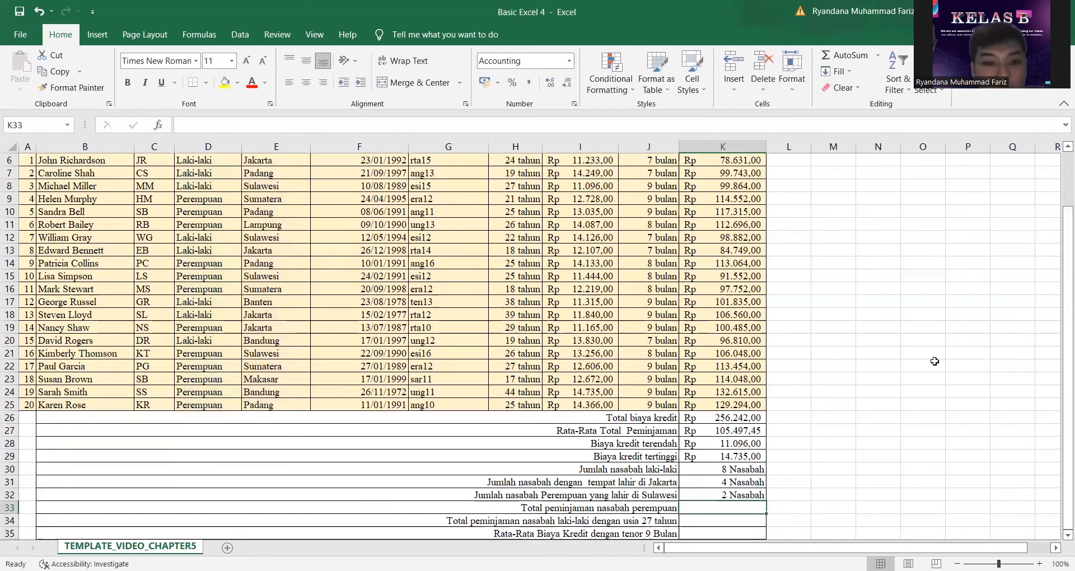
left_click_drag(1059, 391, 1059, 390)
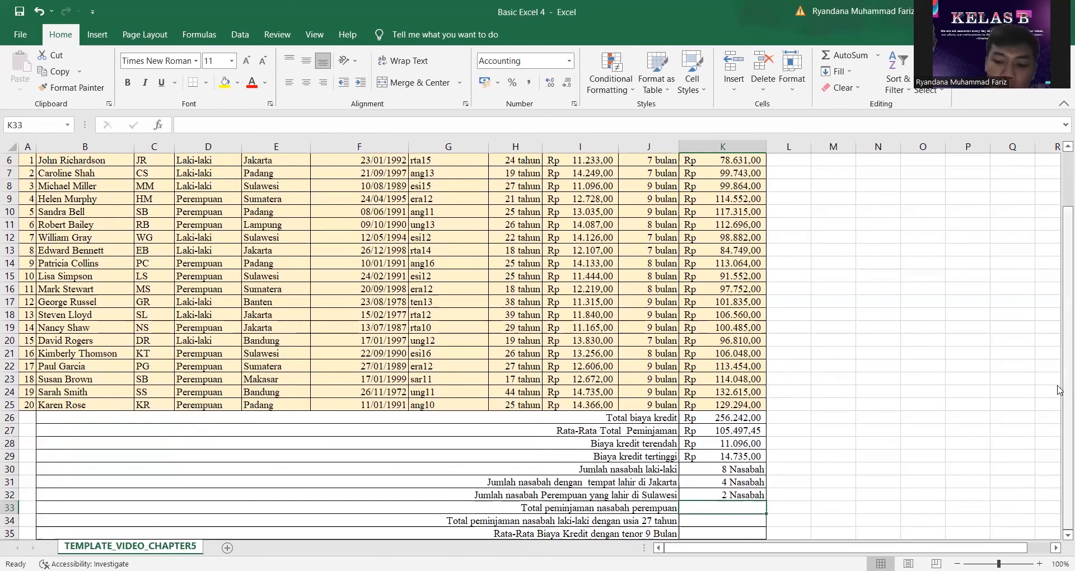
type("=")
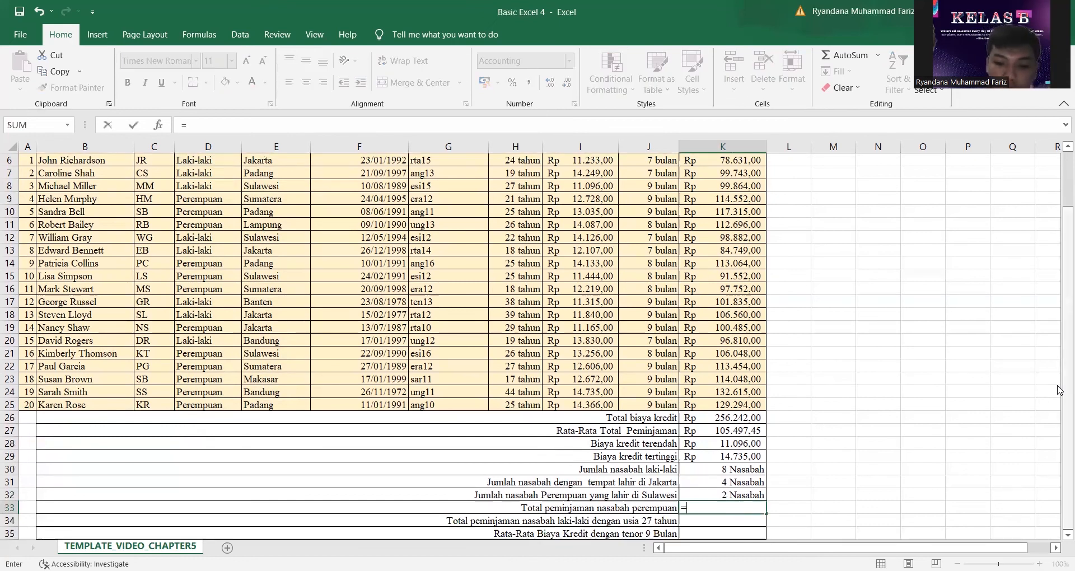
type("sumif")
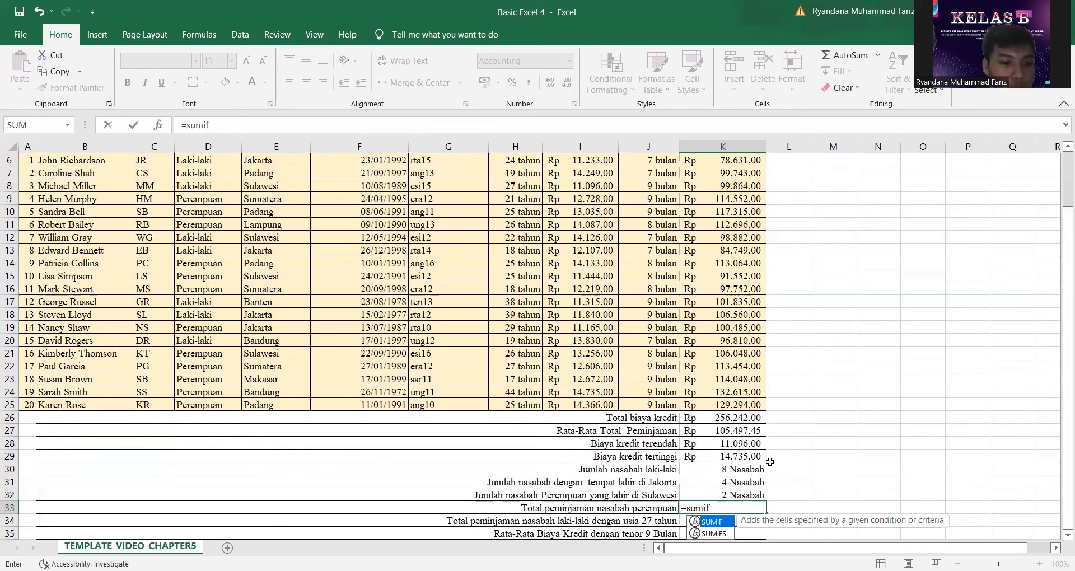
key("Tab")
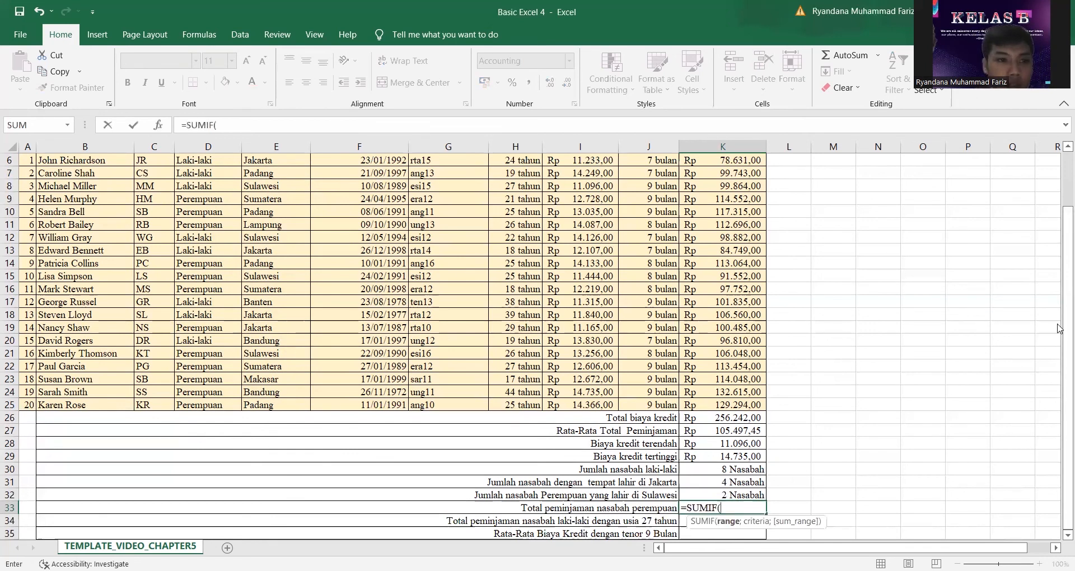
scroll(225, 210, "up", 2)
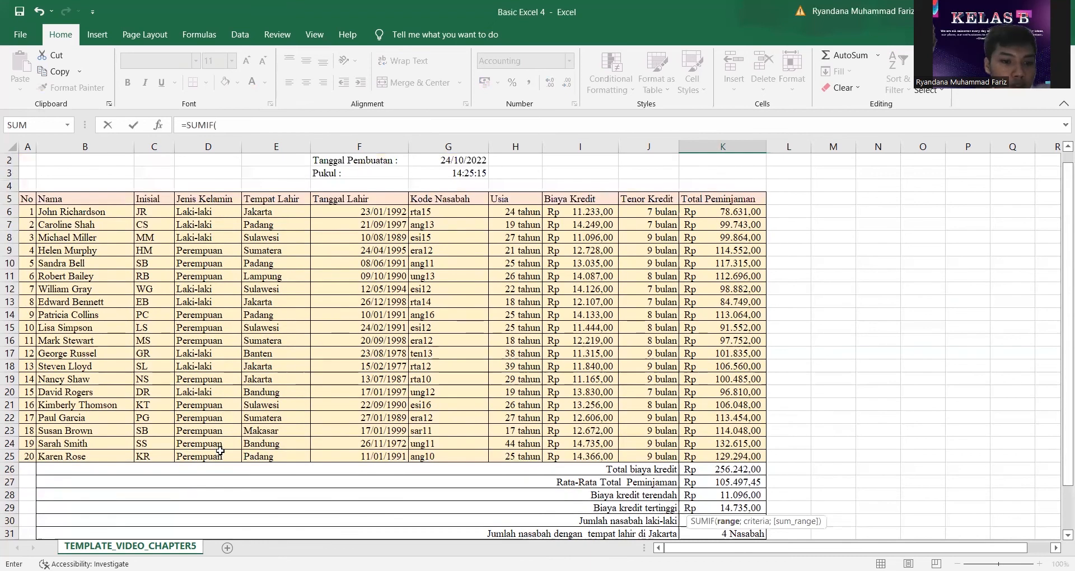
left_click_drag(224, 212, 220, 454)
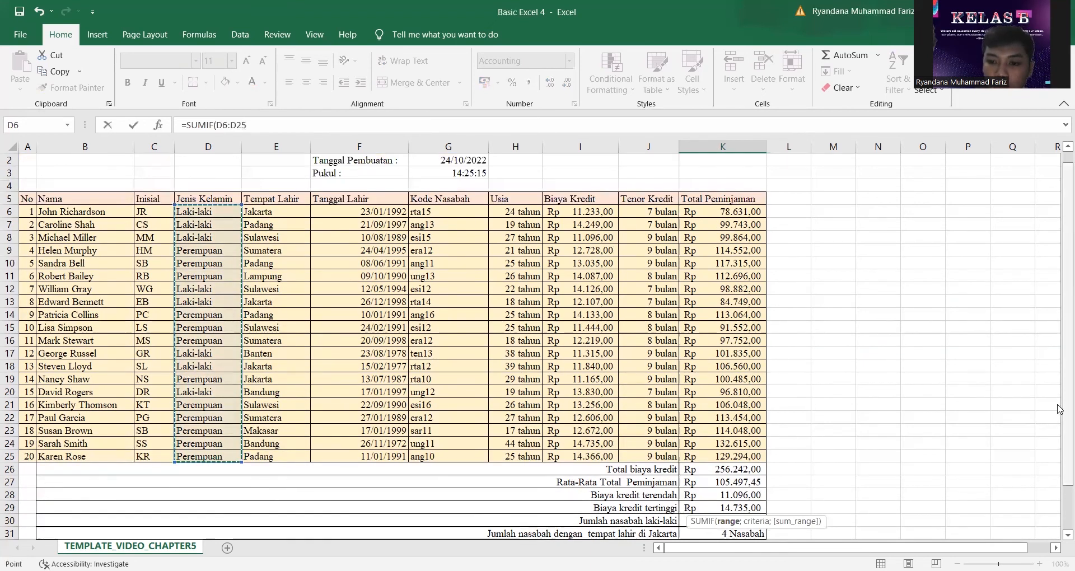
scroll(1059, 412, "down", 2)
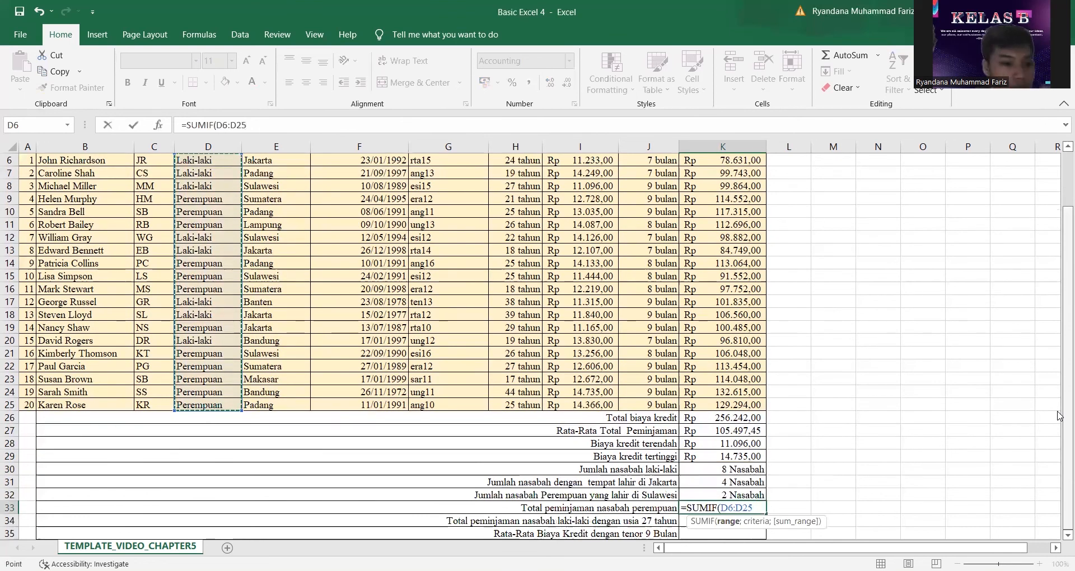
type(";")
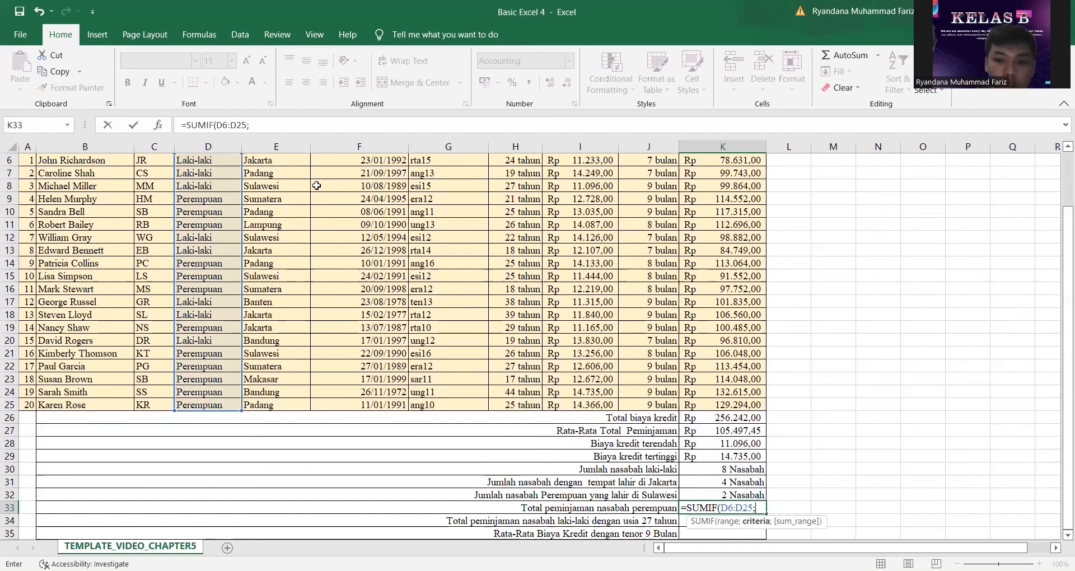
left_click(222, 200)
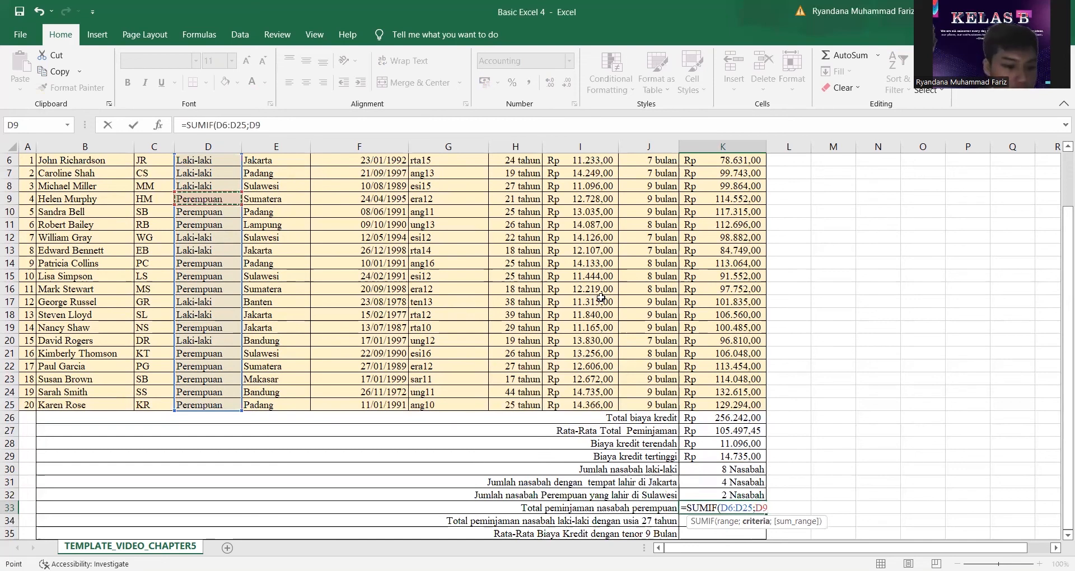
type(";")
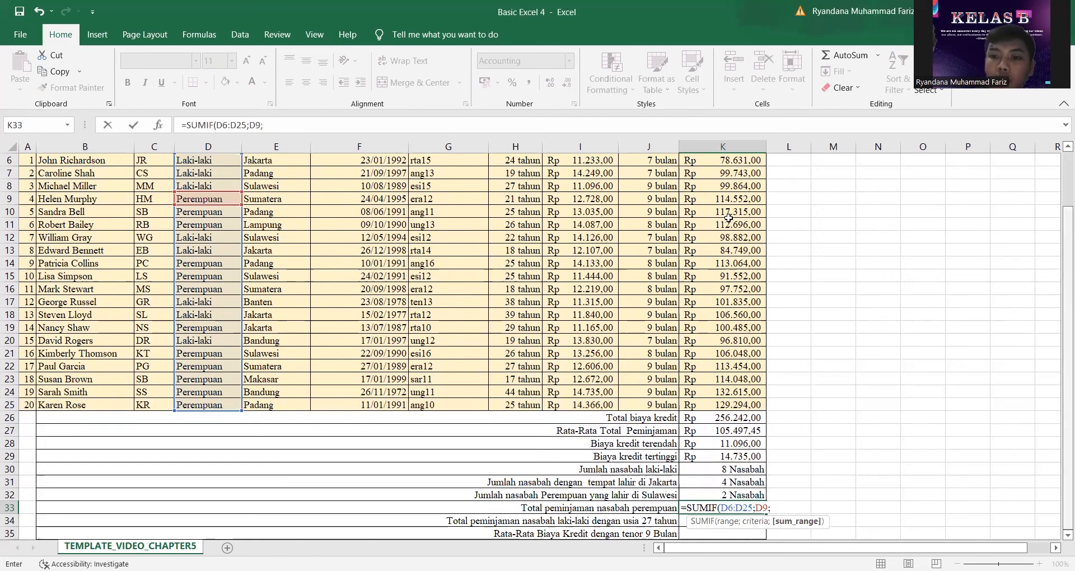
scroll(724, 213, "up", 1)
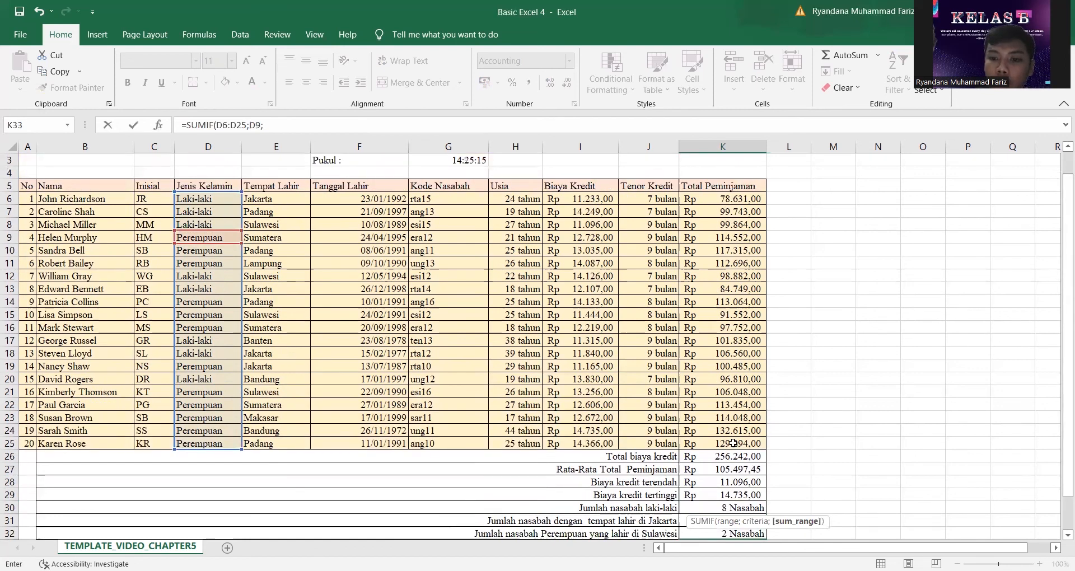
type("K6:K25)")
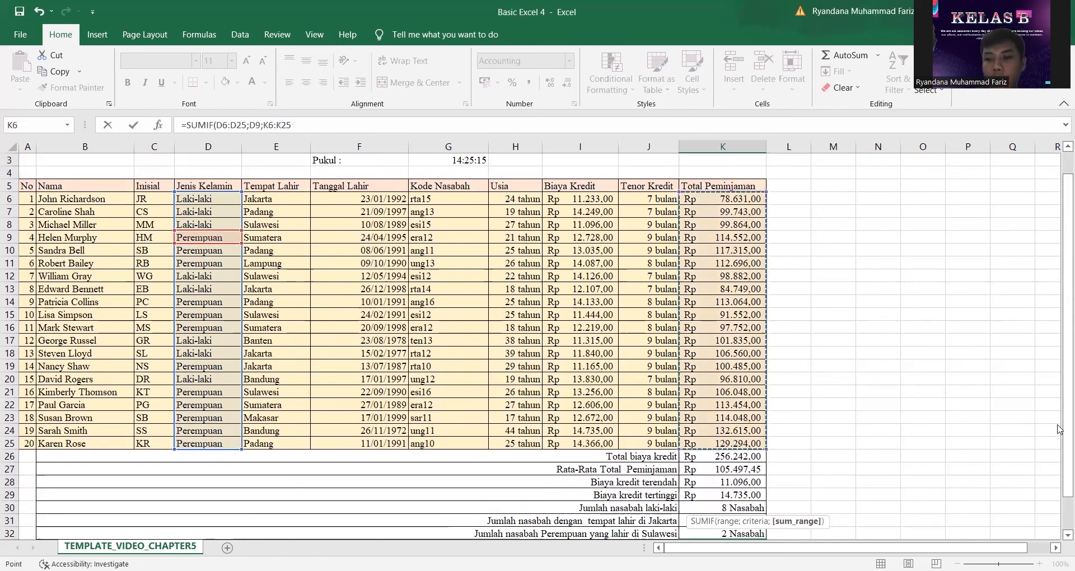
key("Return")
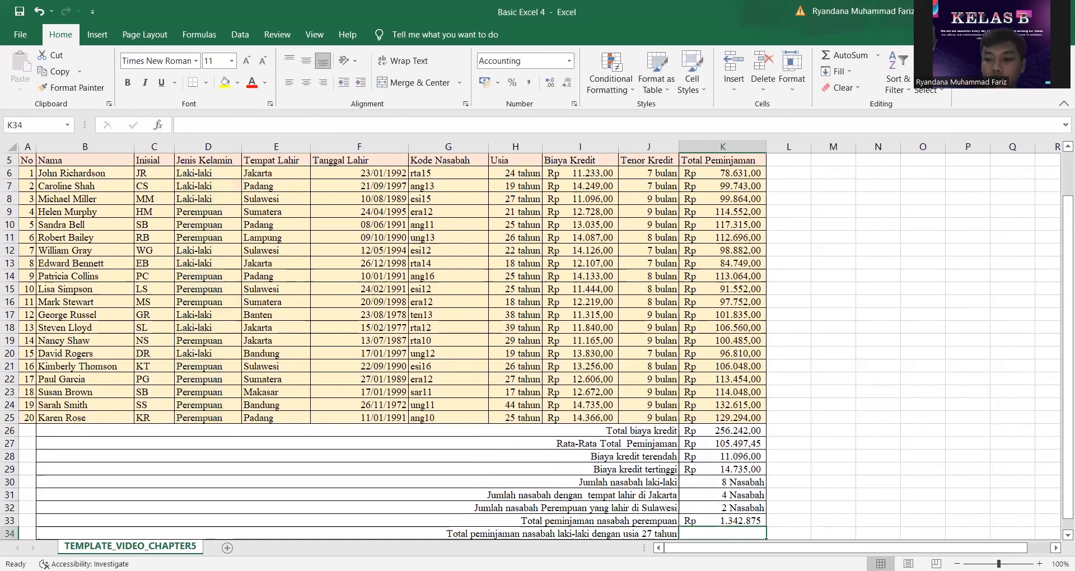
Start a SUMIFS formula in K34 for the 27-year-old laki-laki customers' loan total, using K6:K25 as the sum range
scroll(537, 347, "down", 1)
scroll(770, 457, "down", 2)
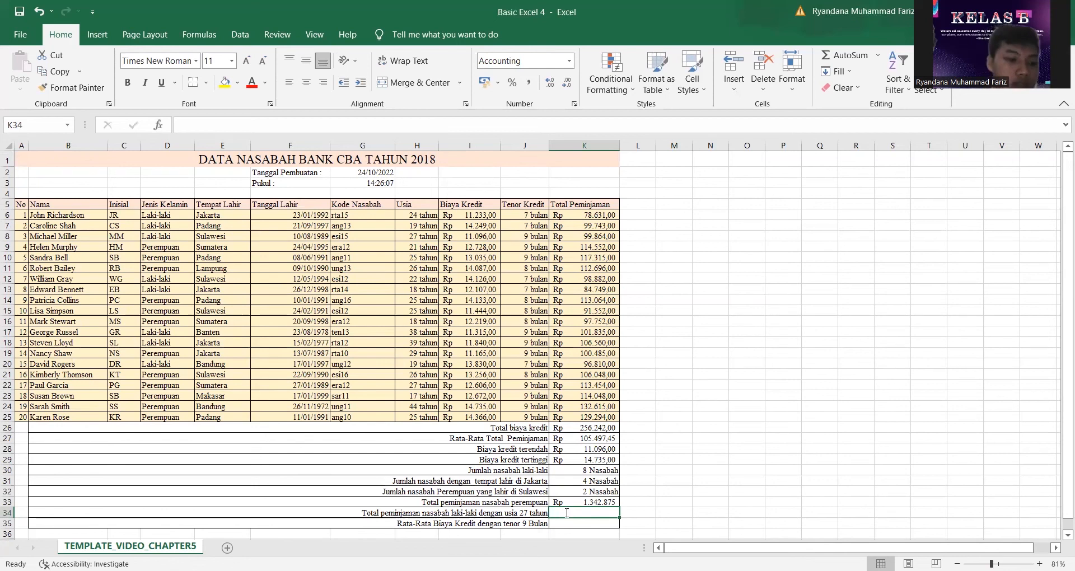
type("=")
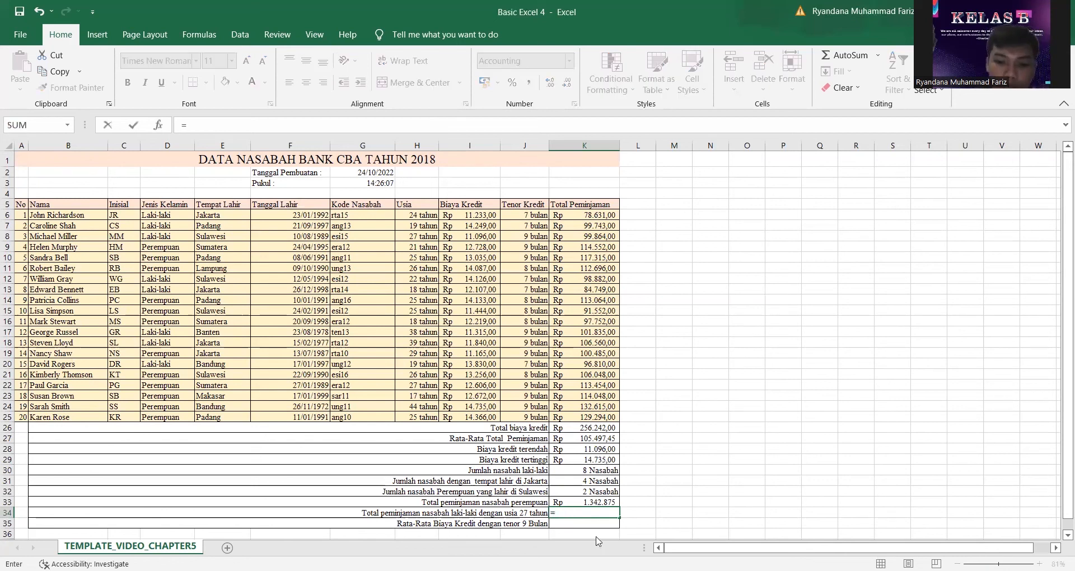
type("sumif")
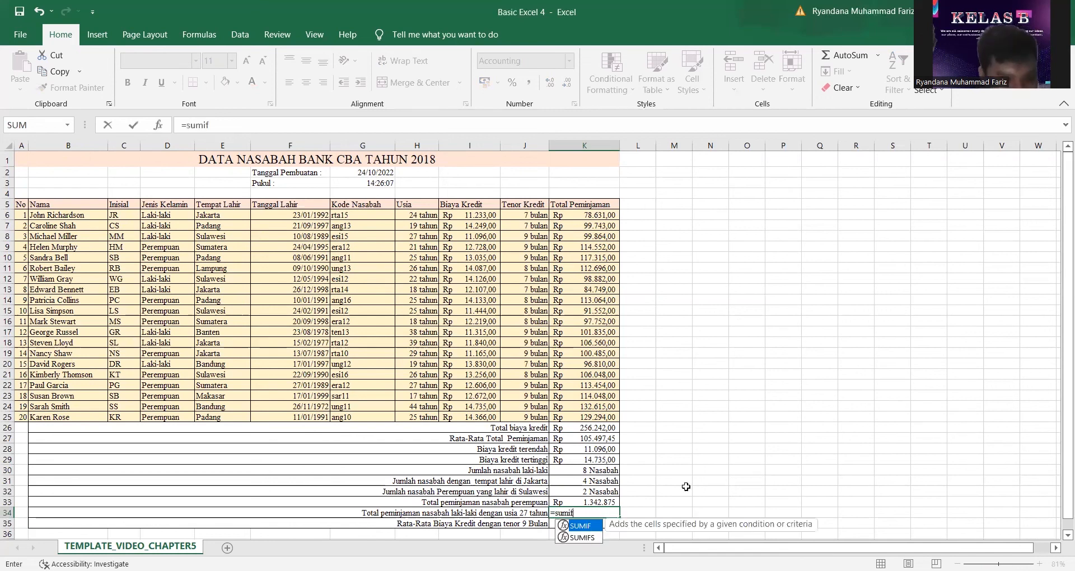
type("s")
key("Tab")
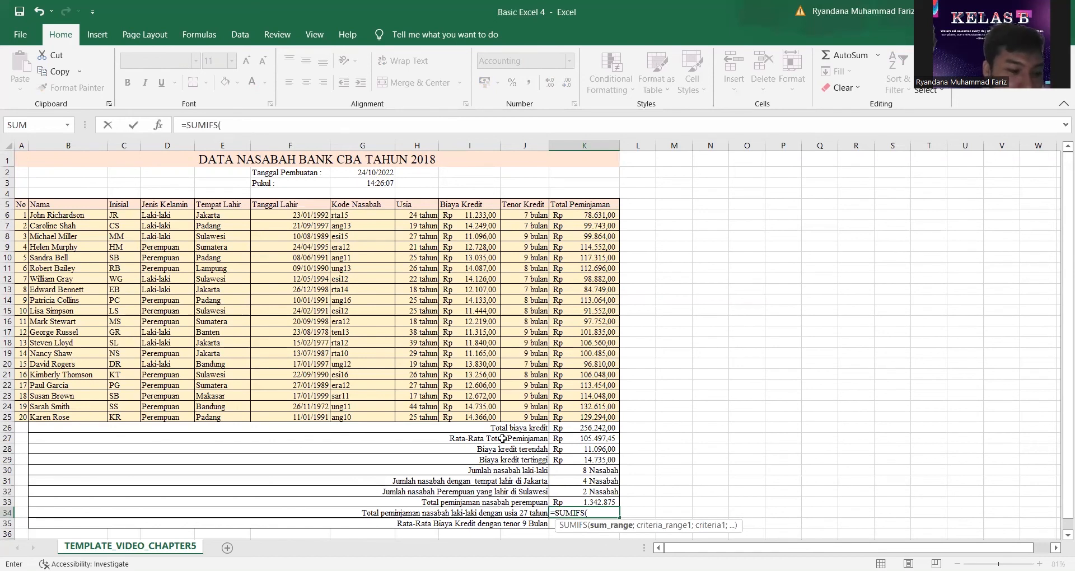
left_click(579, 216)
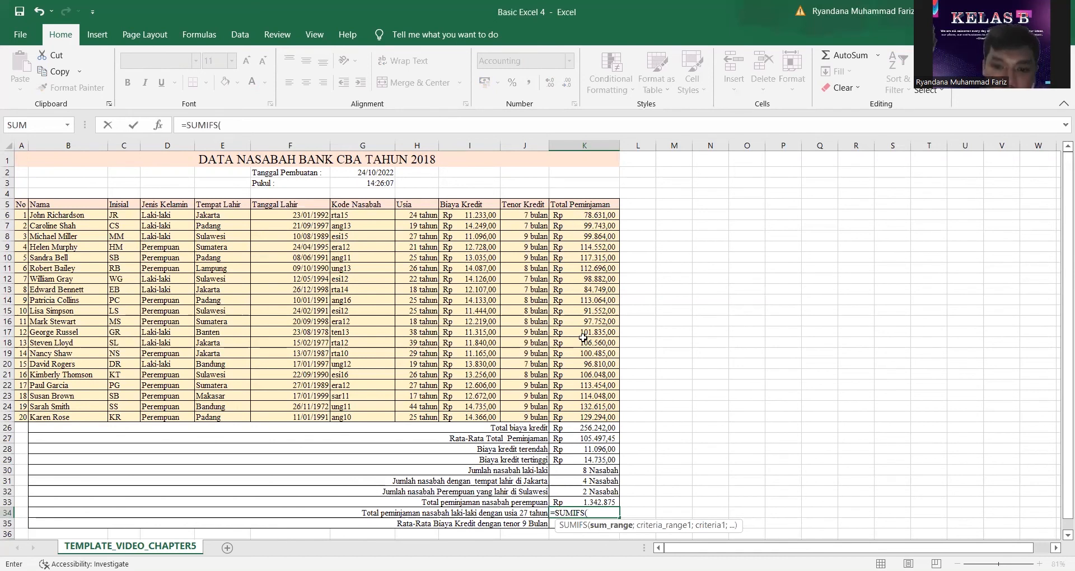
left_click_drag(579, 217, 582, 416)
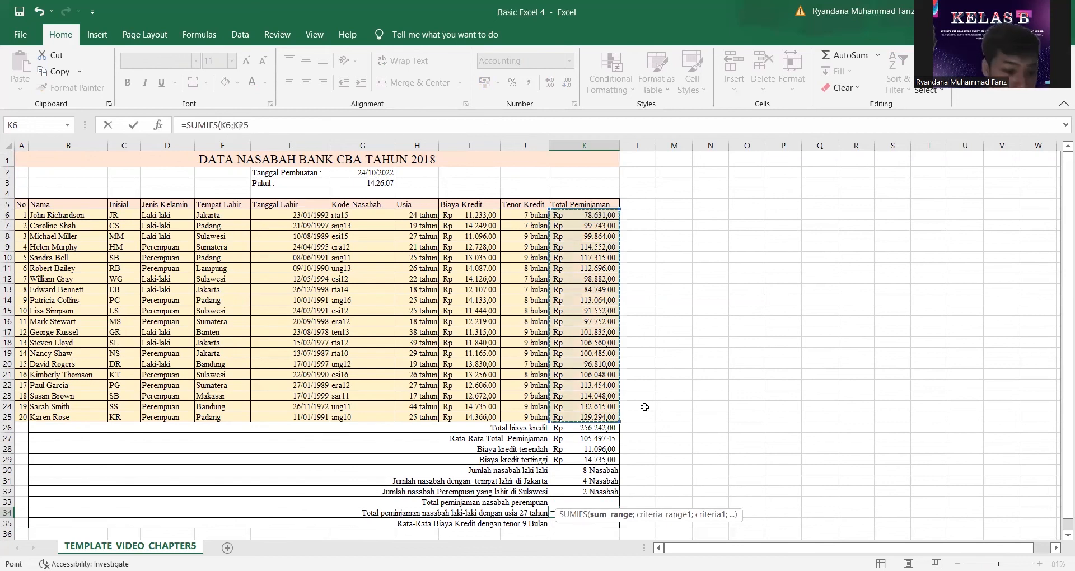
type(";")
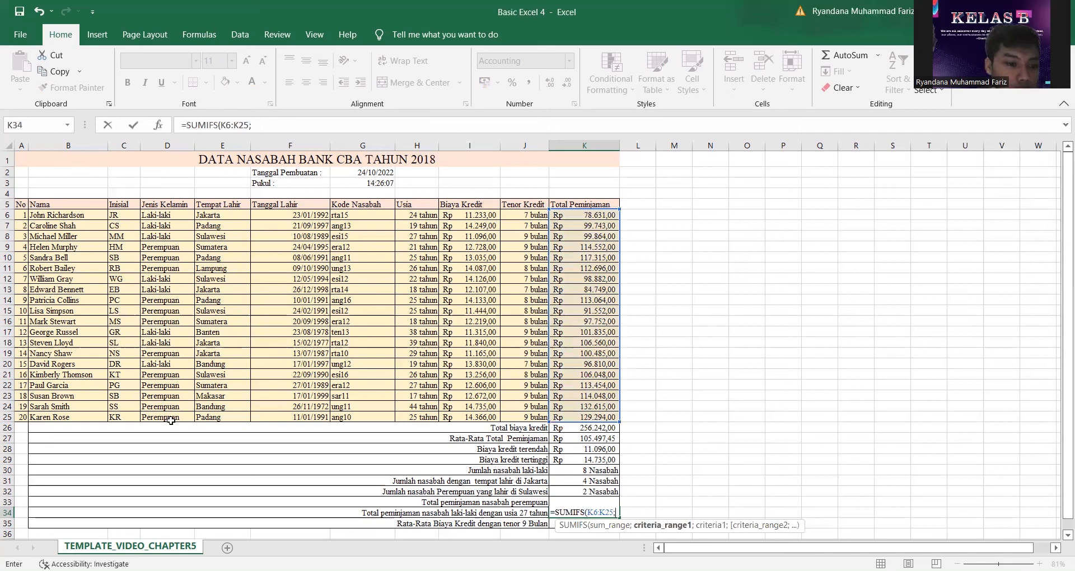
Complete the K34 SUMIFS formula by matching D6:D25 to D7 and H6:H25 to H8
left_click_drag(167, 215, 172, 425)
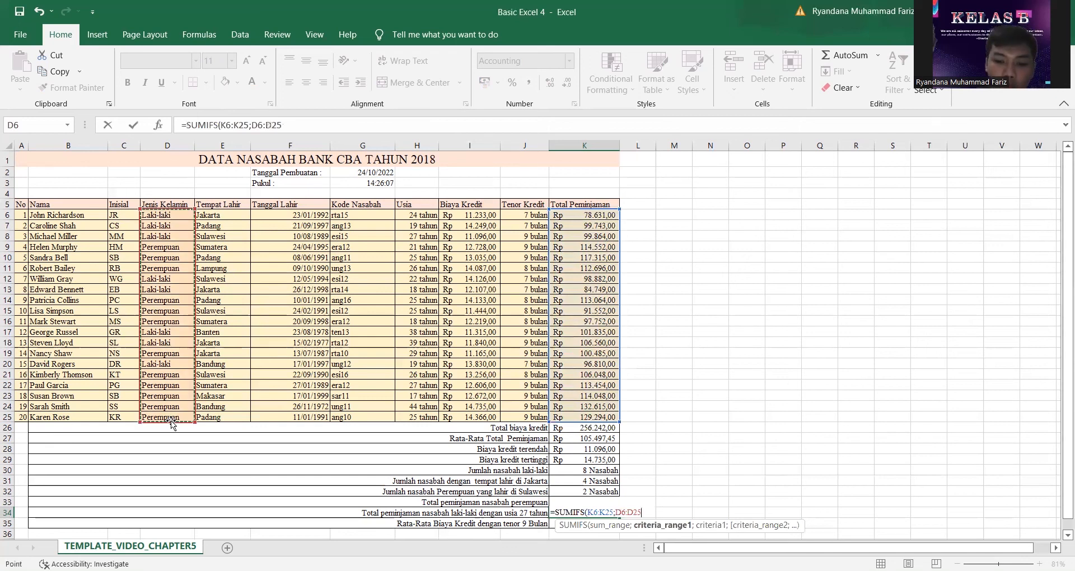
type(";")
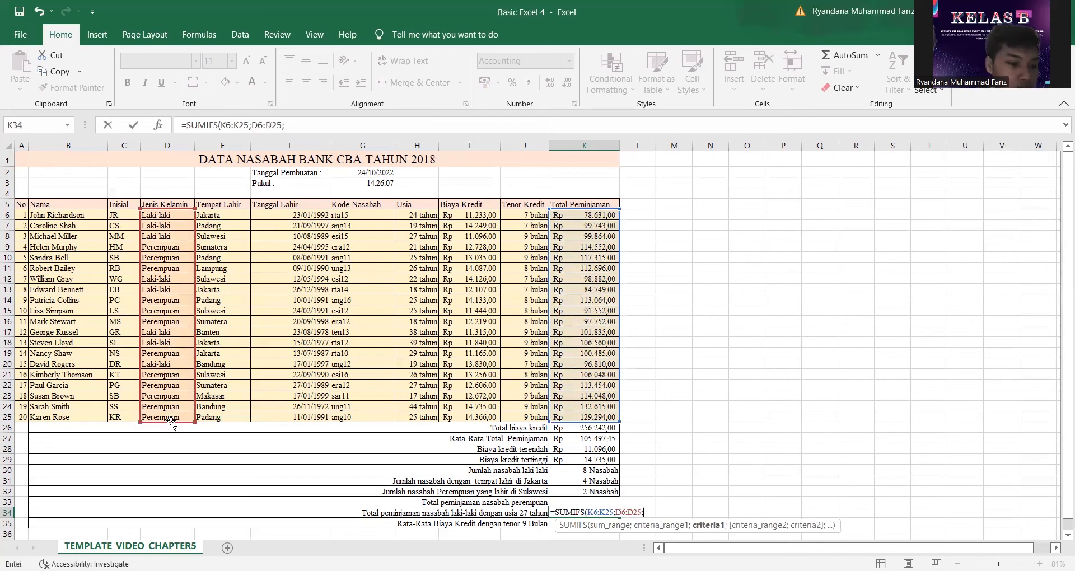
left_click(172, 226)
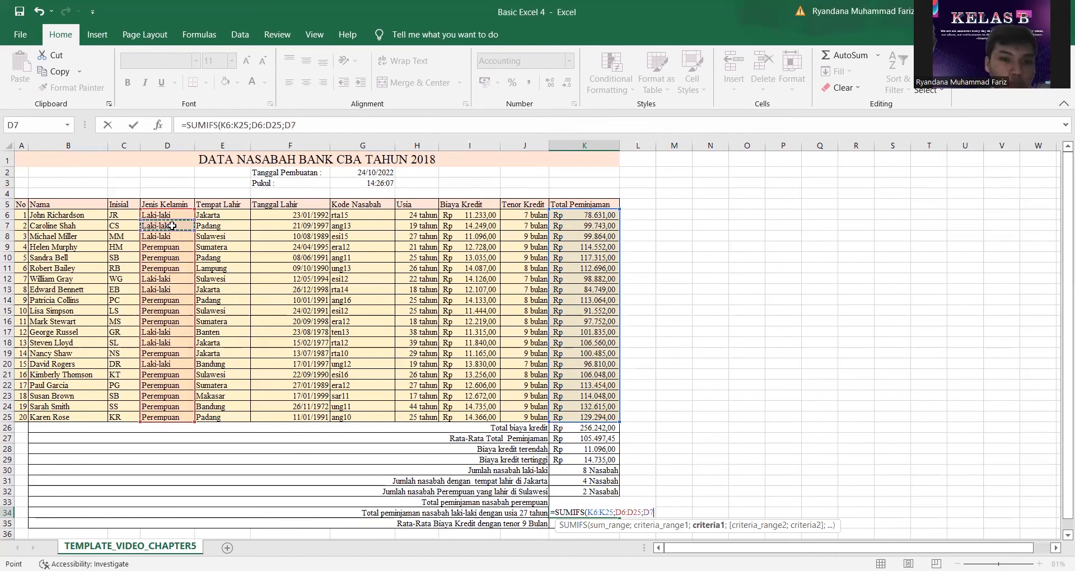
type(";")
left_click(427, 216)
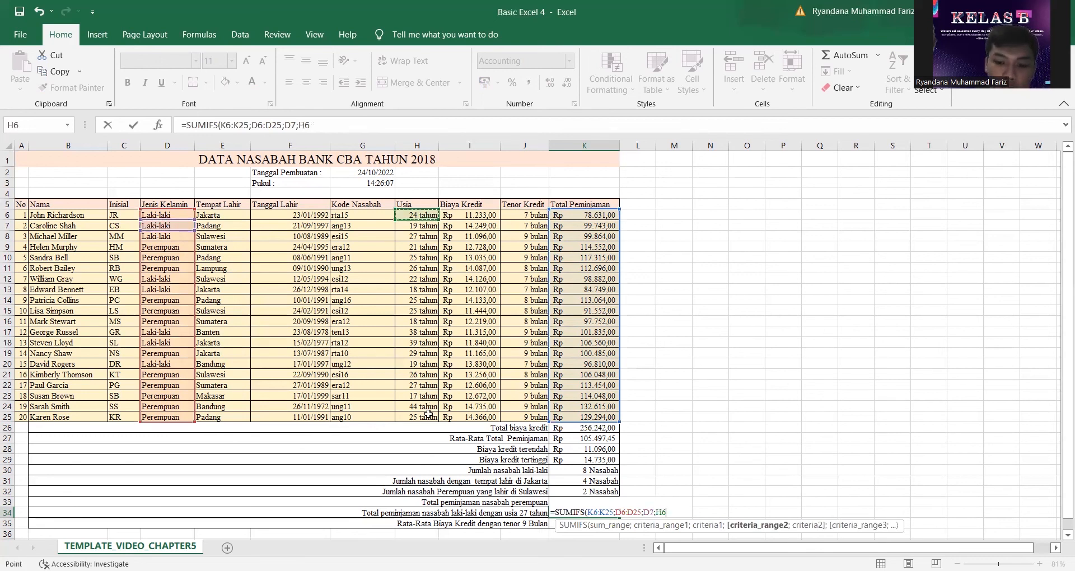
left_click(428, 414, "shift")
type(";")
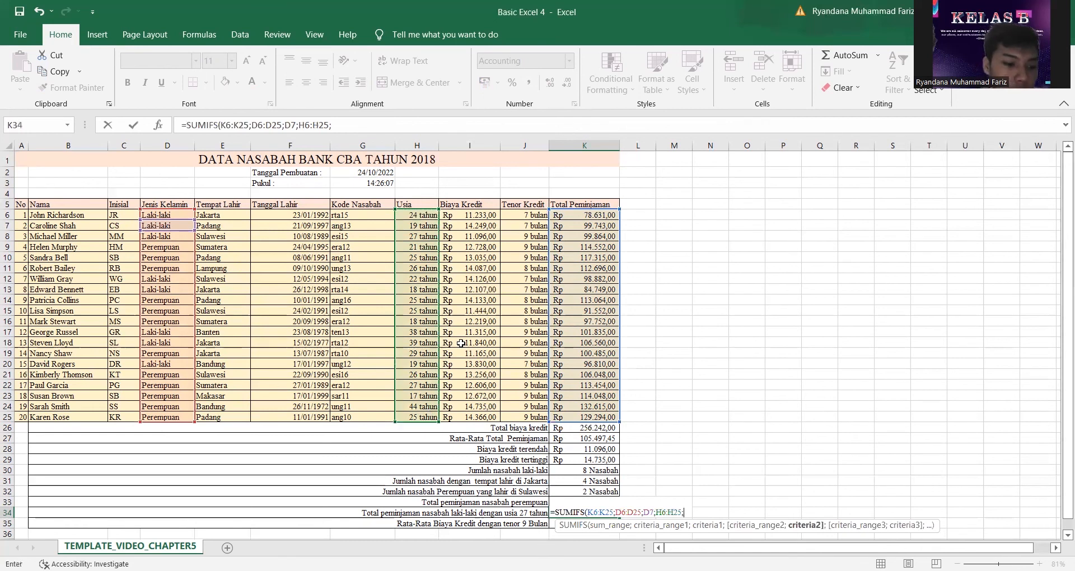
left_click(417, 237)
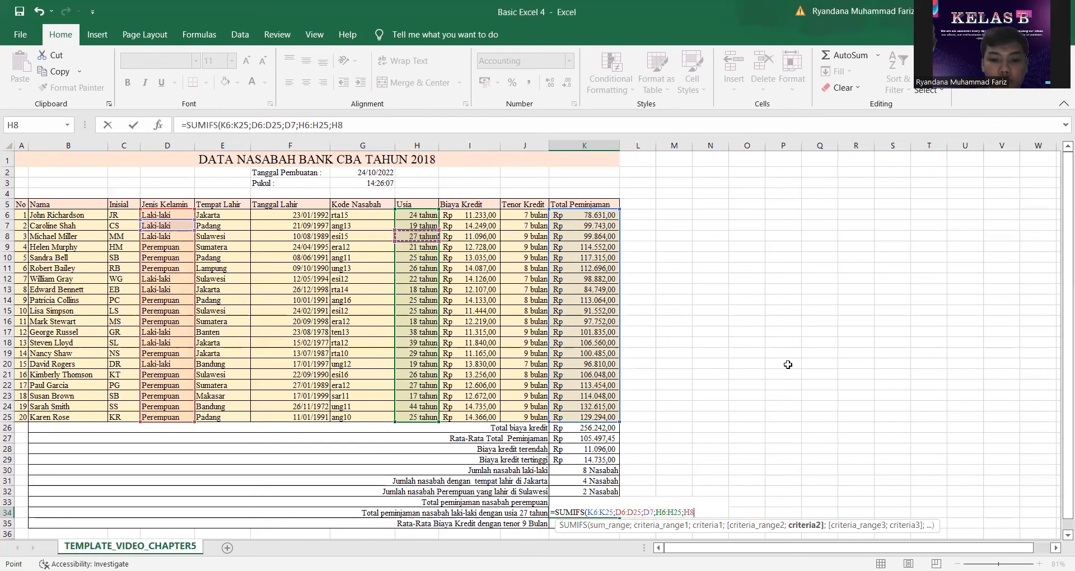
key("Return")
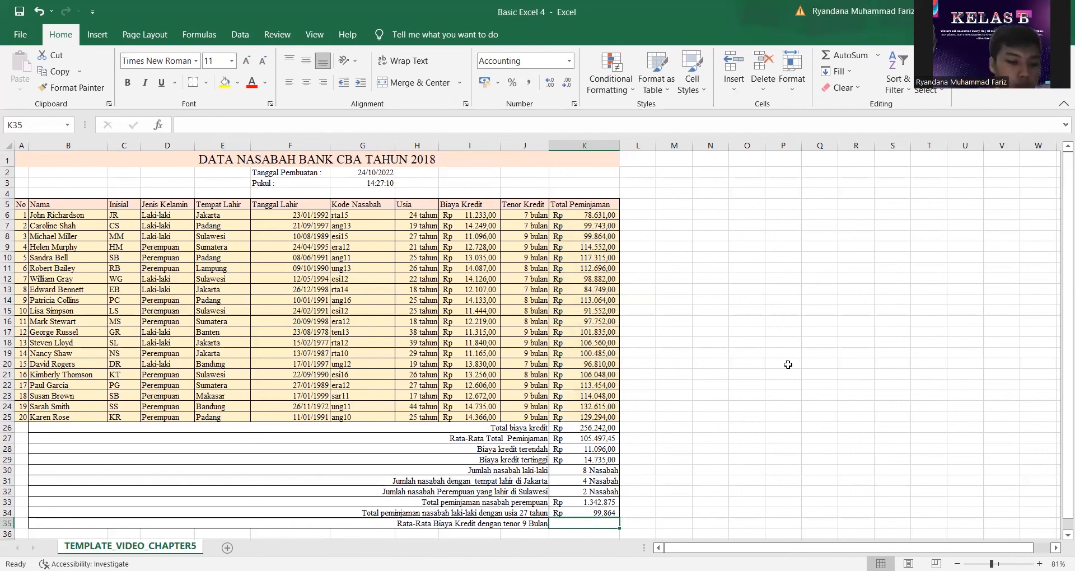
Average the credit costs for the 9-month tenor in K35 with AVERAGEIF over J6:J25, using J10 as the criterion and I6:I25 as the average range
type("=")
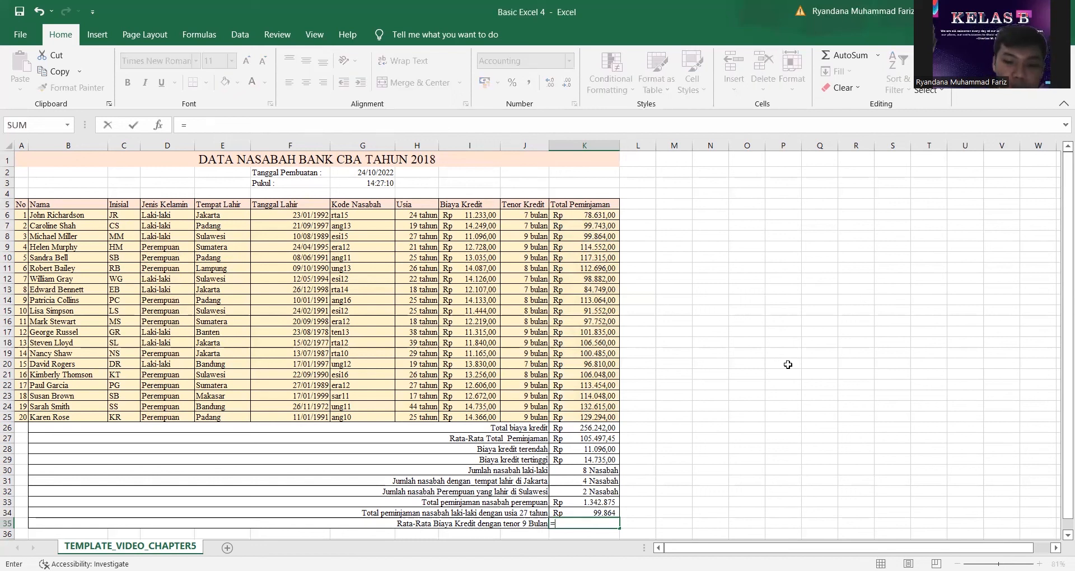
type("av")
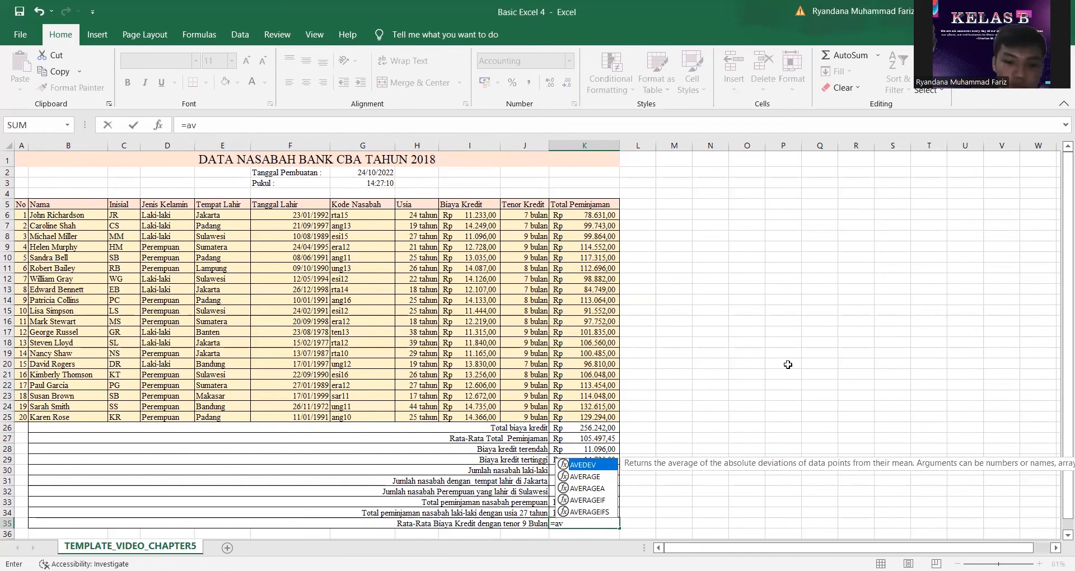
type("erage")
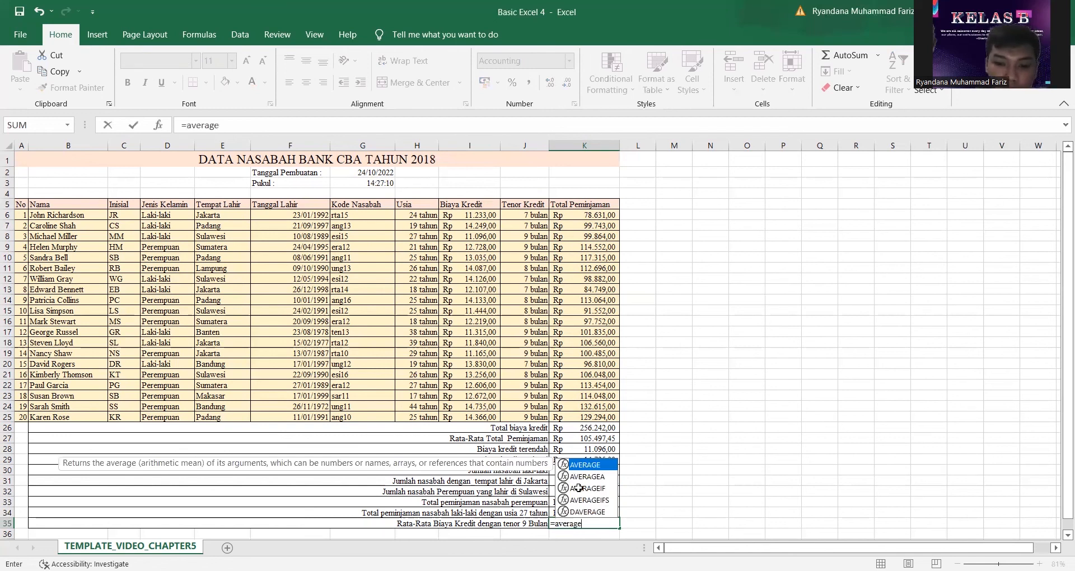
key("Down")
key("Down")
key("Tab")
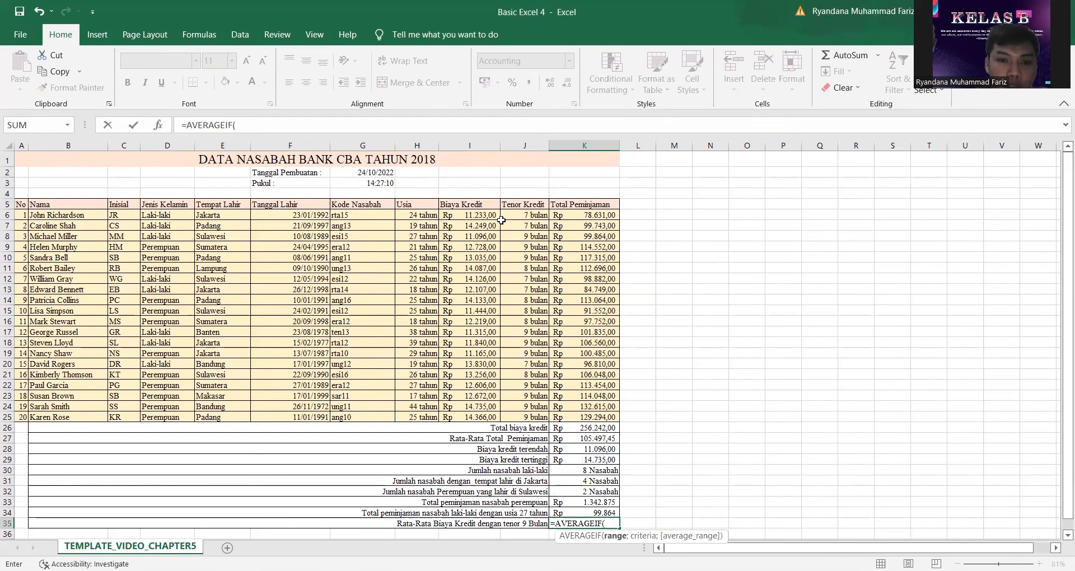
left_click(540, 213)
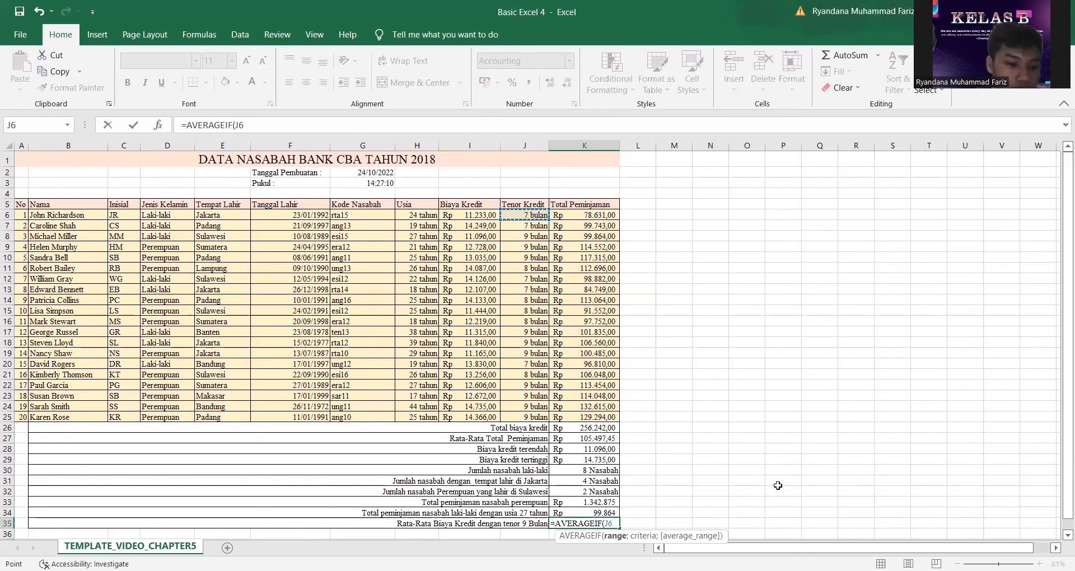
type(":J25;")
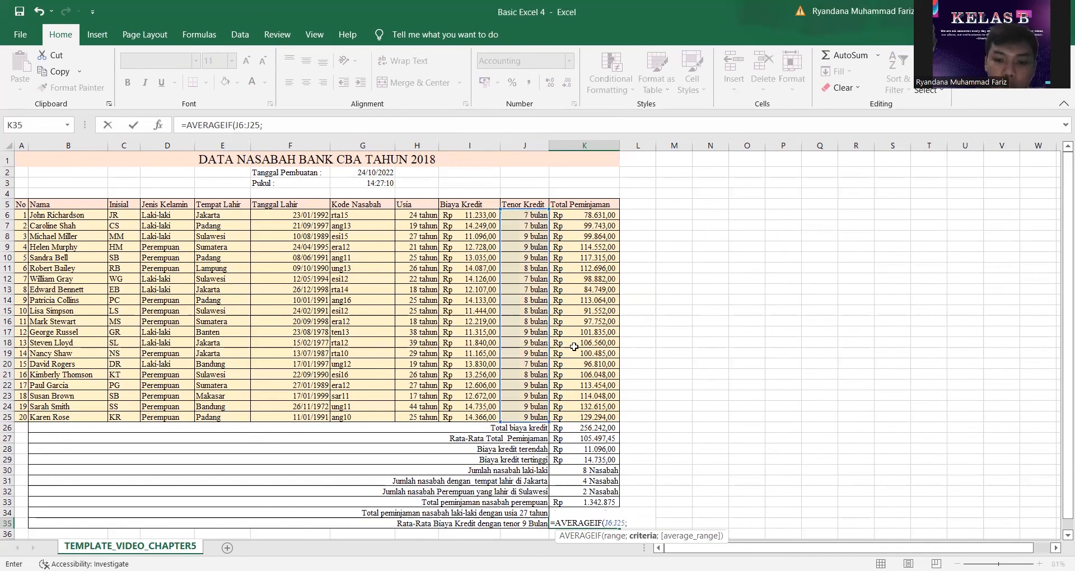
left_click(531, 259)
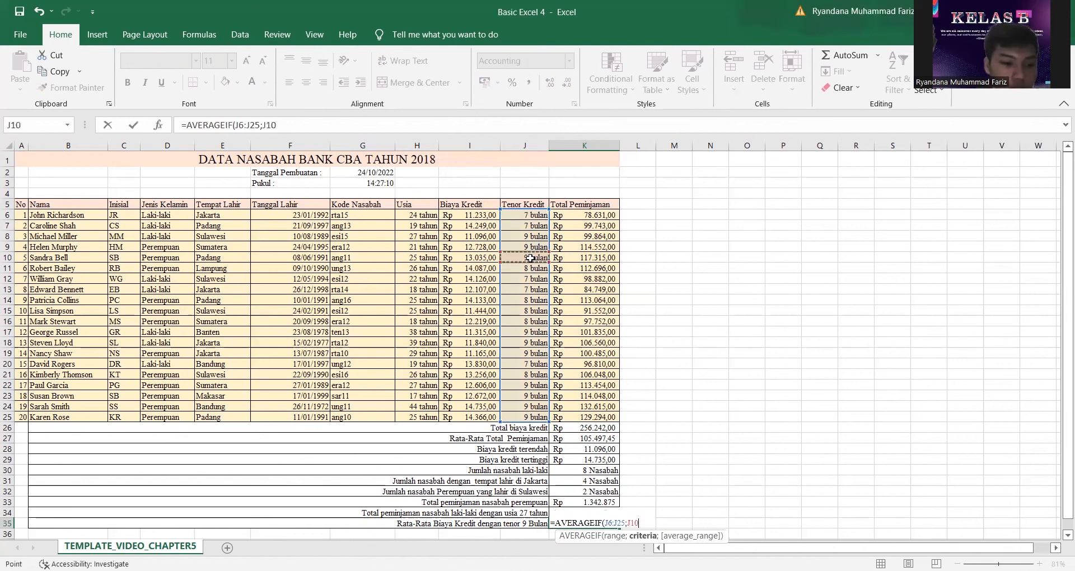
type(";")
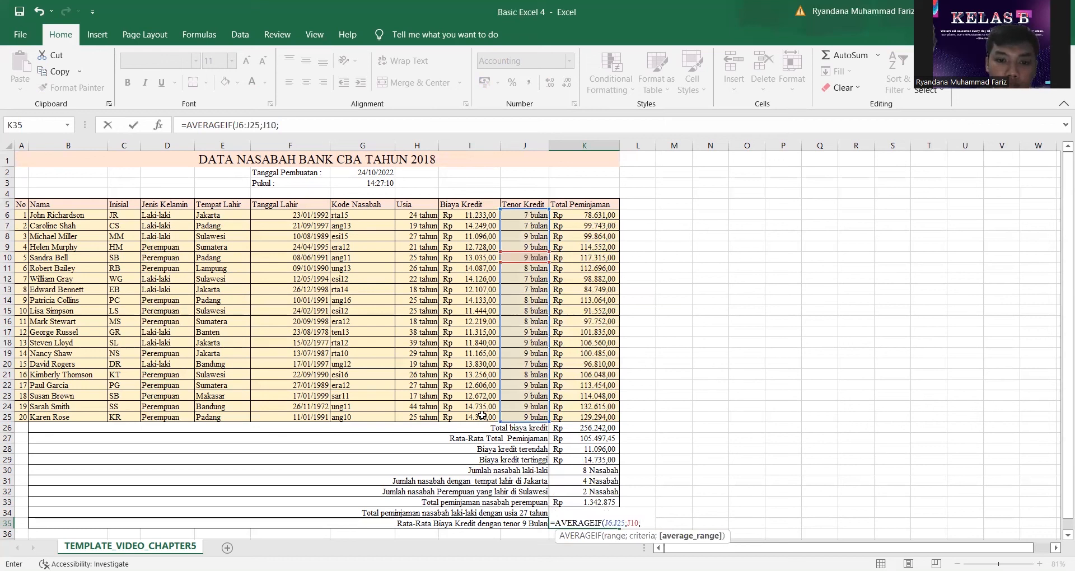
left_click_drag(470, 215, 482, 417)
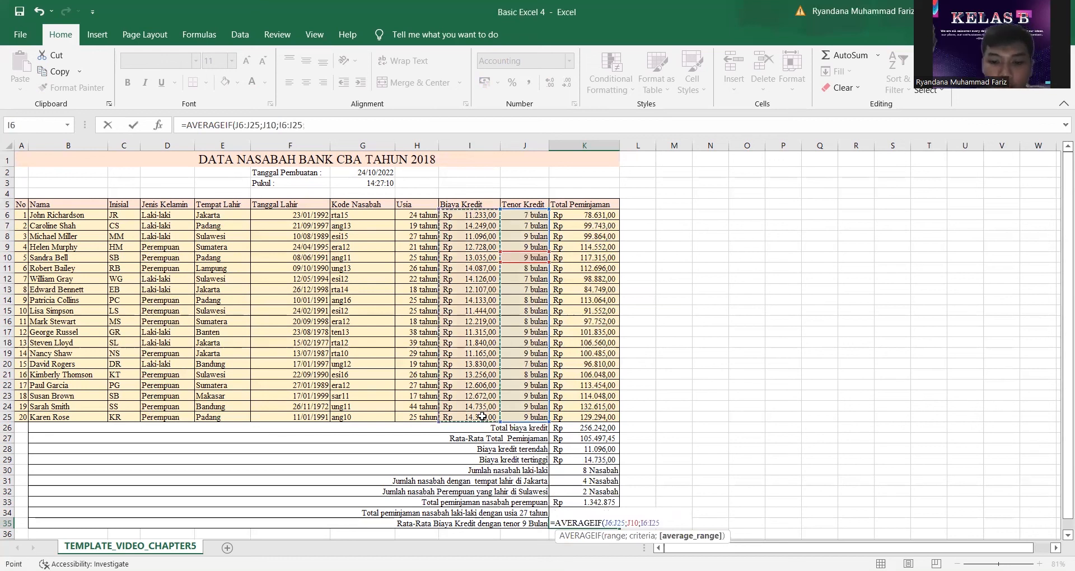
key("Return")
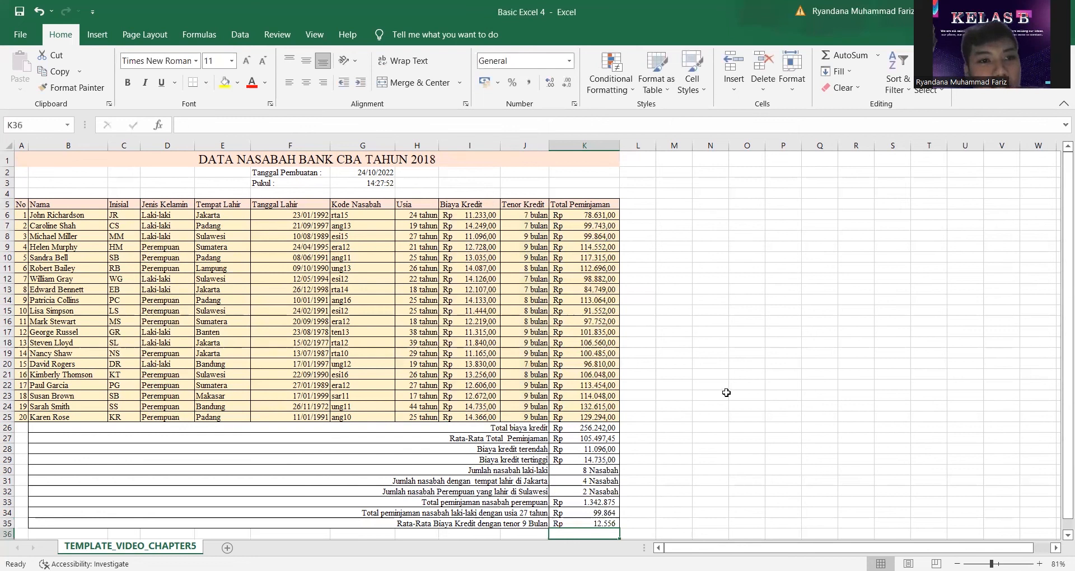